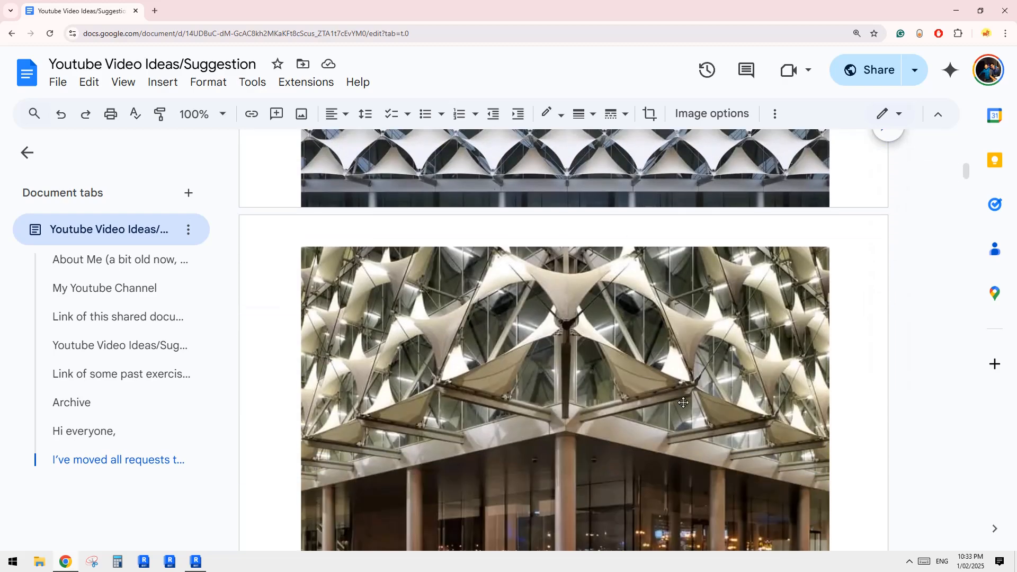
# - Capture the photo of the diamond-patterned facade from the document with Snipping Tool
pyautogui.scroll(6, 551, 370)
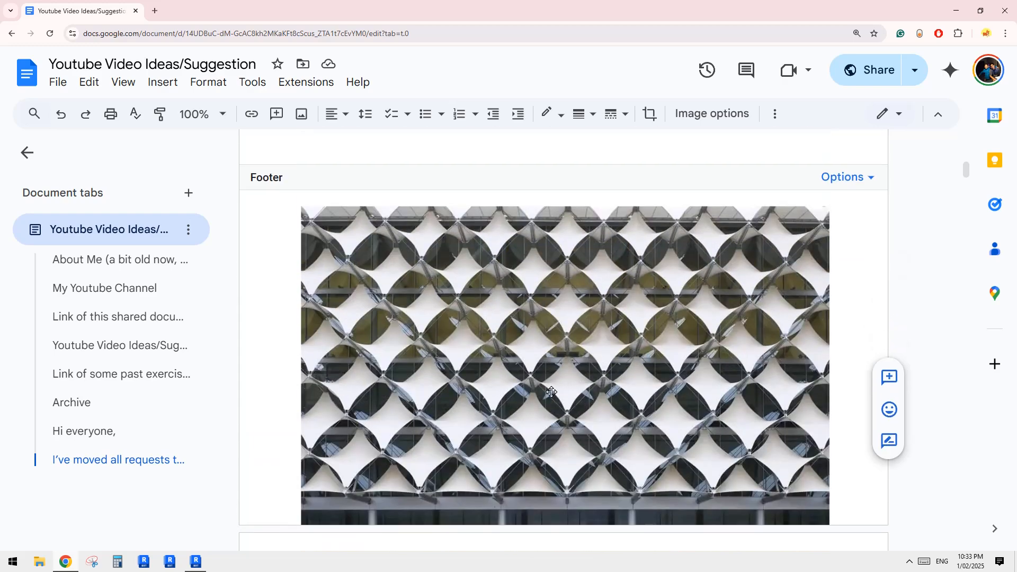
pyautogui.scroll(-2, 602, 408)
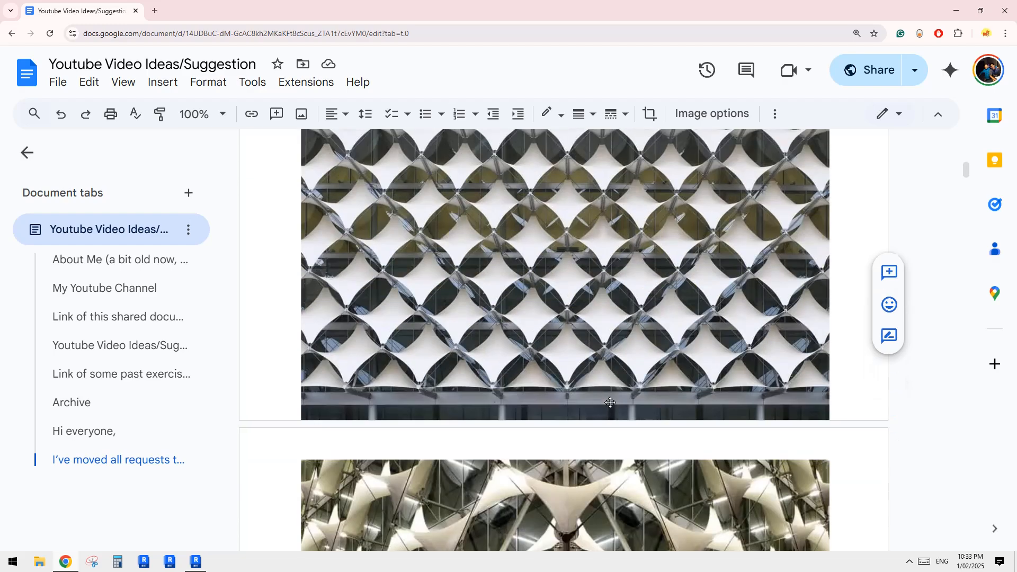
pyautogui.scroll(1, 604, 400)
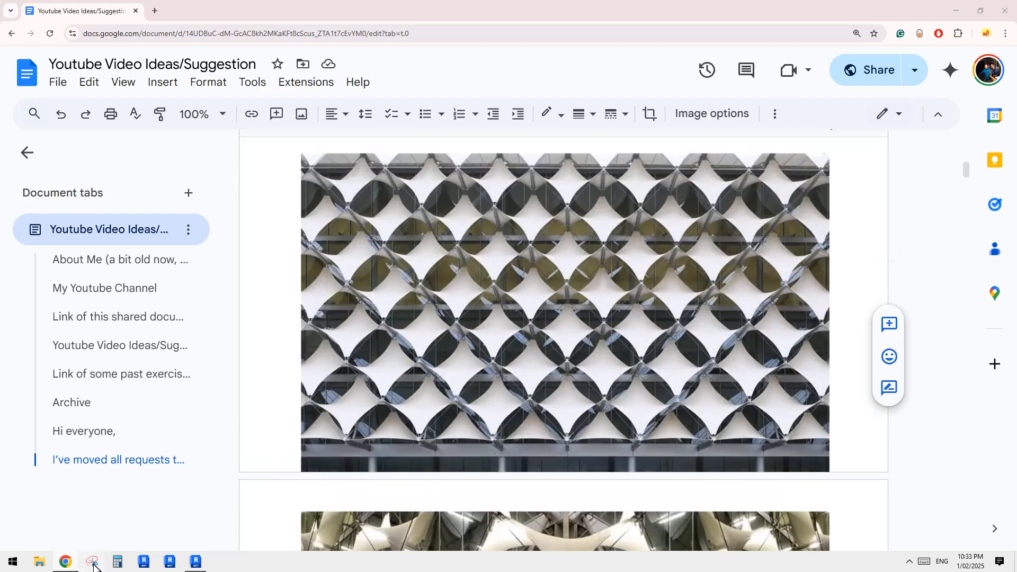
pyautogui.click(92, 561)
pyautogui.click(735, 258)
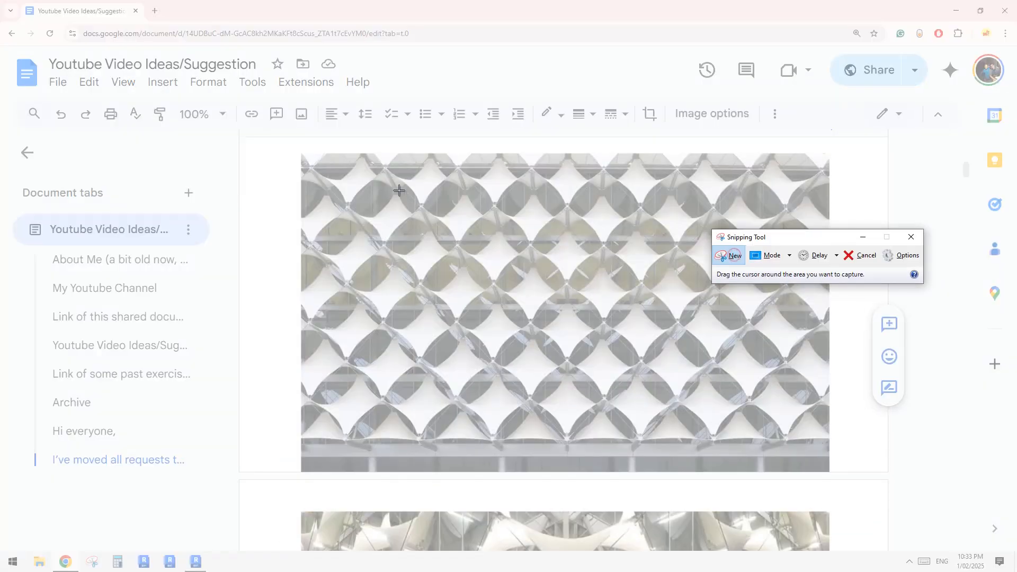
pyautogui.moveTo(370, 183); pyautogui.dragTo(822, 482)
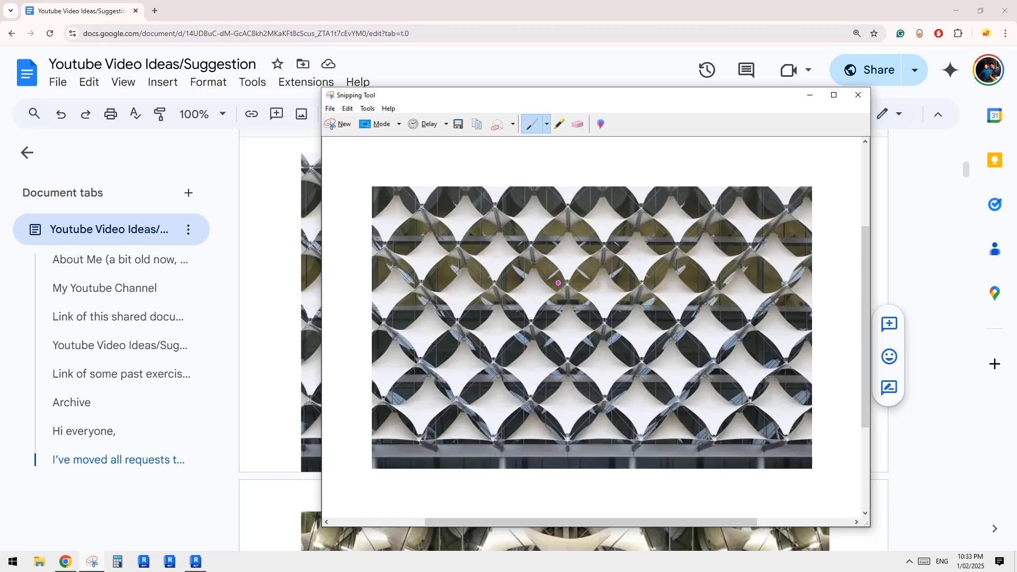
# - Mark the crossing diagonal grid lines and one diamond cell with its inner diagonals on the captured facade
pyautogui.moveTo(614, 242); pyautogui.dragTo(538, 317)
pyautogui.moveTo(542, 256); pyautogui.dragTo(631, 344)
pyautogui.moveTo(584, 229)
pyautogui.mouseDown()
pyautogui.moveTo(666, 295)
pyautogui.moveTo(583, 339)
pyautogui.moveTo(568, 363)
pyautogui.mouseUp()
pyautogui.moveTo(615, 242); pyautogui.dragTo(628, 230)
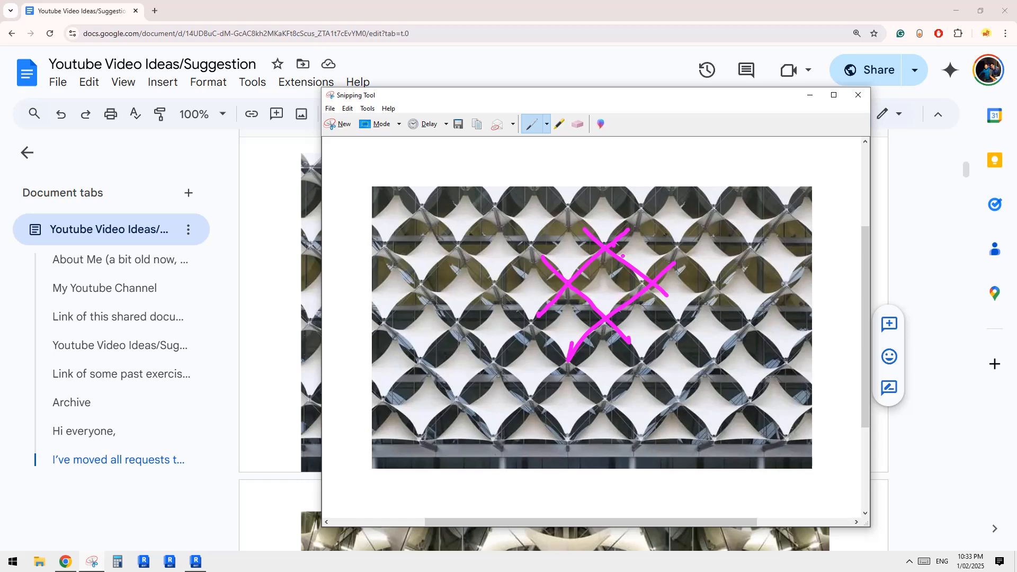
pyautogui.moveTo(650, 188)
pyautogui.mouseDown()
pyautogui.moveTo(704, 260)
pyautogui.moveTo(695, 246)
pyautogui.mouseUp()
pyautogui.moveTo(648, 210)
pyautogui.mouseDown()
pyautogui.moveTo(664, 198)
pyautogui.moveTo(656, 211)
pyautogui.mouseUp()
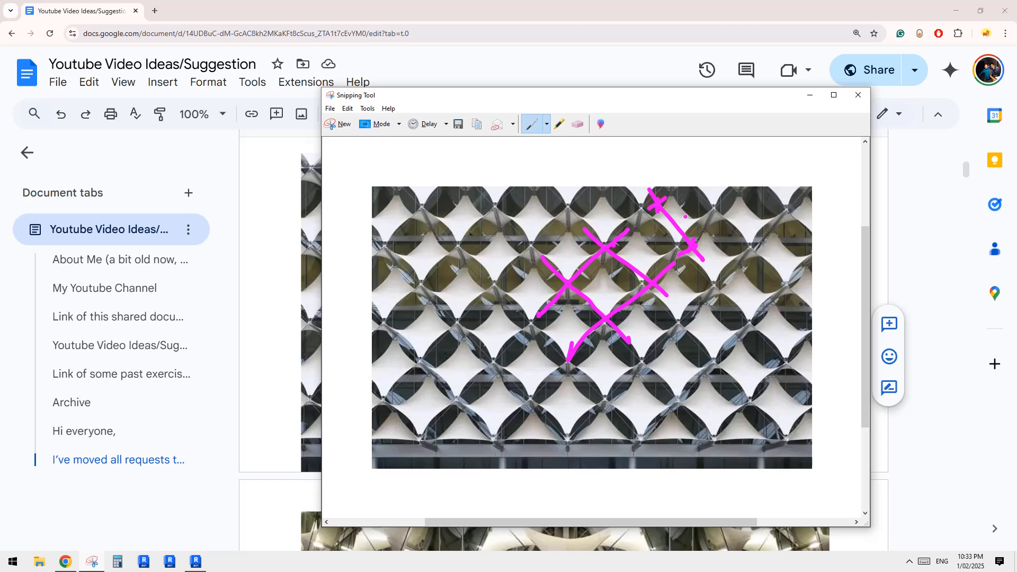
pyautogui.moveTo(607, 256); pyautogui.dragTo(601, 318)
pyautogui.moveTo(570, 285)
pyautogui.mouseDown()
pyautogui.moveTo(647, 289)
pyautogui.moveTo(648, 312)
pyautogui.moveTo(598, 308)
pyautogui.mouseUp()
pyautogui.moveTo(658, 295); pyautogui.dragTo(642, 307)
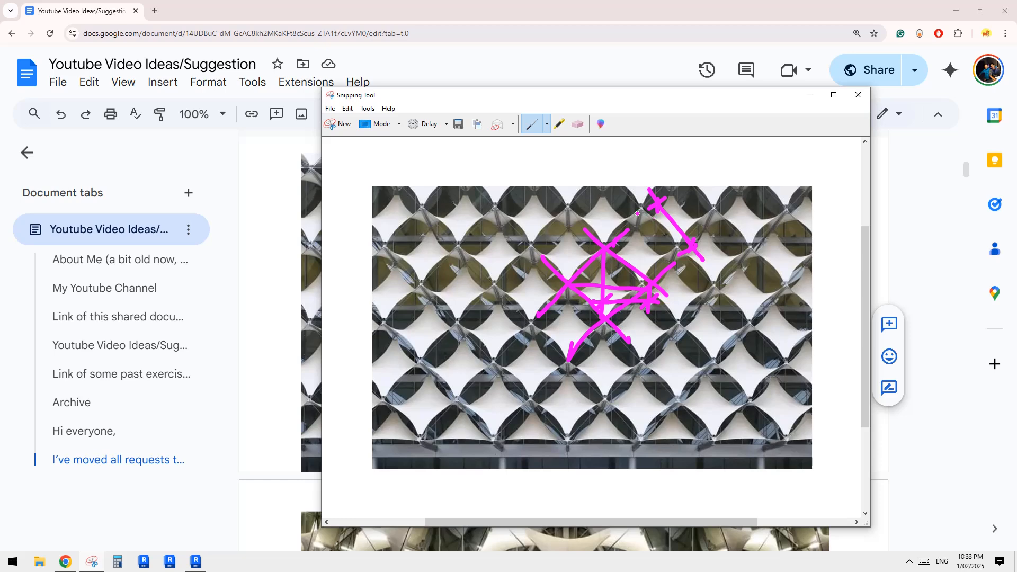
# - Erase all the pen strokes from the captured facade image
pyautogui.click(578, 124)
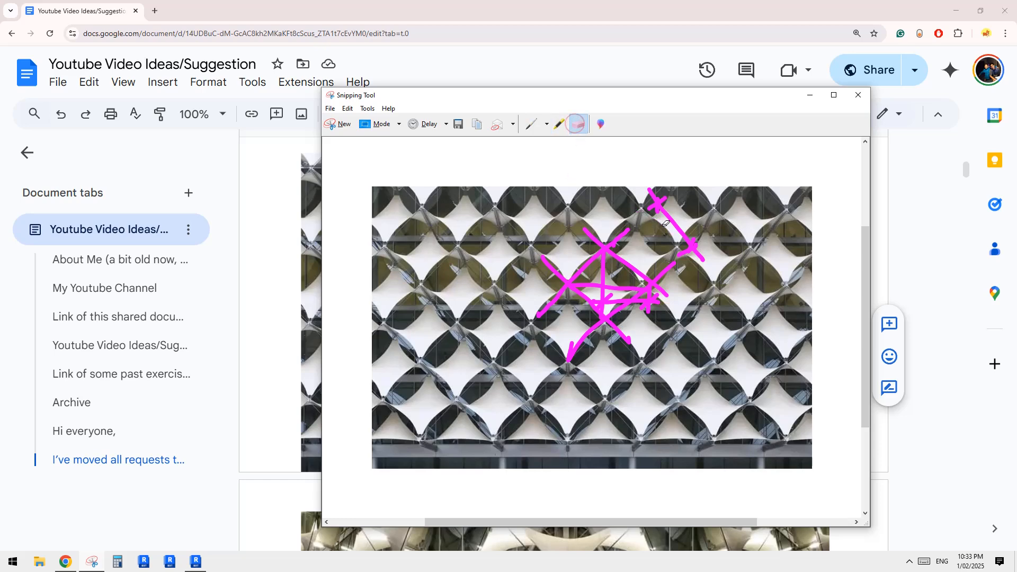
pyautogui.click(663, 197)
pyautogui.moveTo(663, 197)
pyautogui.mouseDown()
pyautogui.moveTo(687, 257)
pyautogui.moveTo(593, 234)
pyautogui.moveTo(626, 221)
pyautogui.moveTo(604, 283)
pyautogui.moveTo(649, 313)
pyautogui.mouseUp()
# - Mark the corner points of one facade panel and outline its four-pointed star shape with curved edges
pyautogui.click(530, 124)
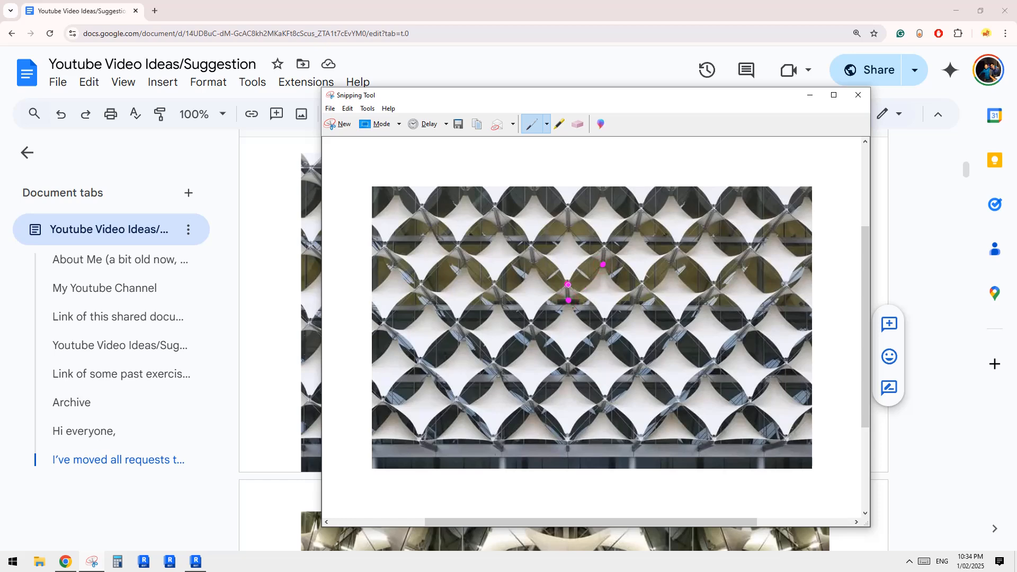
pyautogui.click(637, 301)
pyautogui.click(642, 285)
pyautogui.moveTo(595, 277)
pyautogui.mouseDown()
pyautogui.moveTo(583, 293)
pyautogui.moveTo(618, 285)
pyautogui.moveTo(629, 295)
pyautogui.moveTo(607, 324)
pyautogui.moveTo(569, 285)
pyautogui.moveTo(599, 312)
pyautogui.mouseUp()
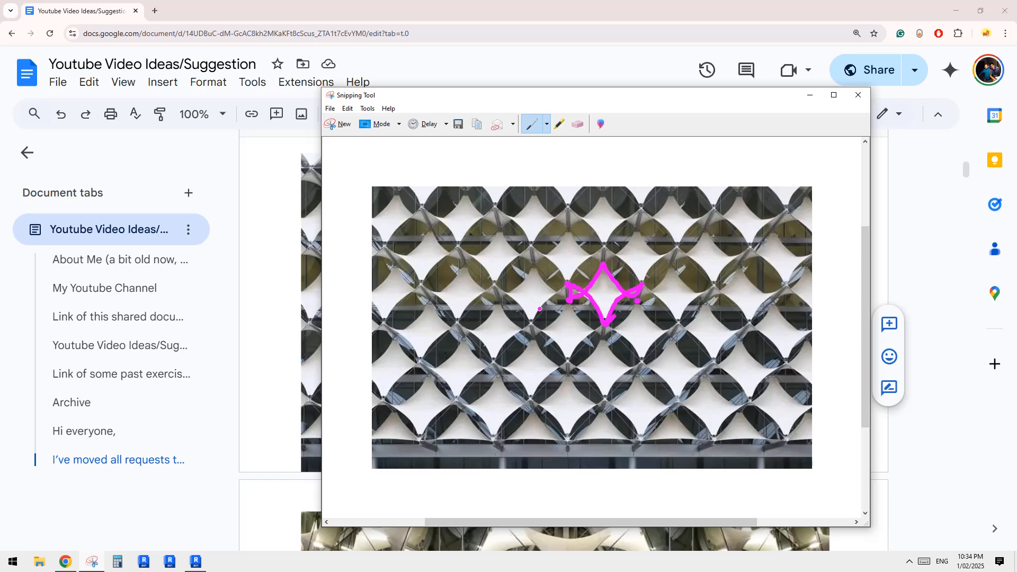
# - Sketch an arrow beside the outlined panel, a stepped side profile above it, and a curved panel in perspective
pyautogui.moveTo(496, 302); pyautogui.dragTo(529, 309)
pyautogui.moveTo(608, 213)
pyautogui.mouseDown()
pyautogui.moveTo(638, 216)
pyautogui.moveTo(654, 179)
pyautogui.moveTo(701, 185)
pyautogui.moveTo(662, 178)
pyautogui.moveTo(647, 202)
pyautogui.mouseUp()
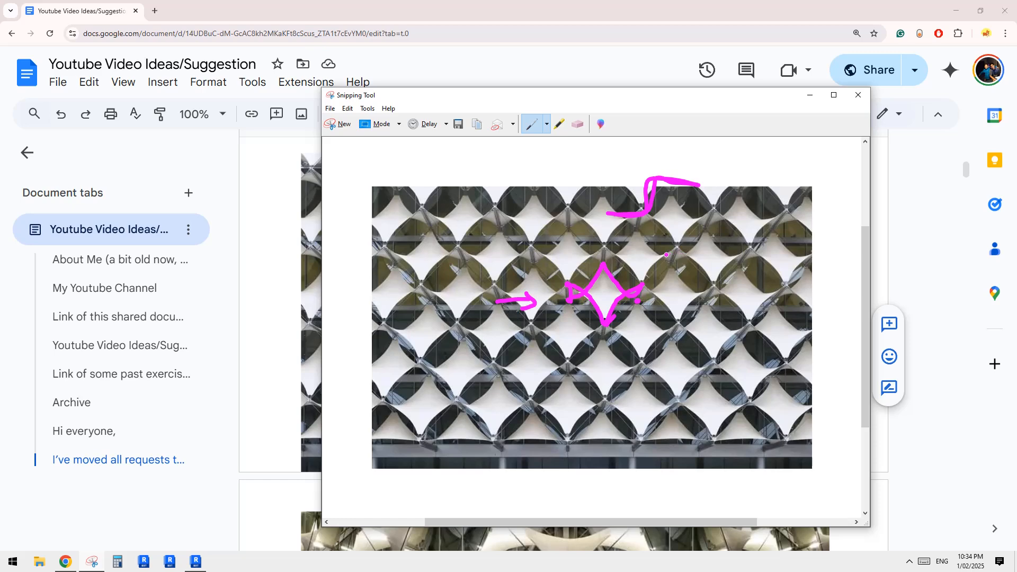
pyautogui.moveTo(666, 255)
pyautogui.mouseDown()
pyautogui.moveTo(721, 232)
pyautogui.moveTo(757, 258)
pyautogui.moveTo(711, 261)
pyautogui.moveTo(691, 275)
pyautogui.moveTo(647, 258)
pyautogui.moveTo(705, 280)
pyautogui.moveTo(732, 260)
pyautogui.mouseUp()
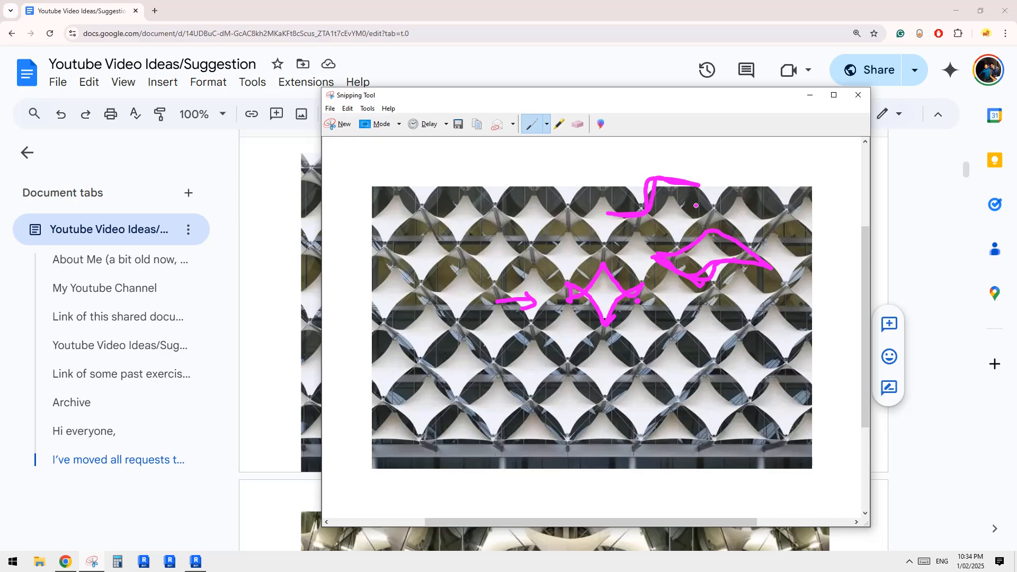
# - Switch to Revit and examine the two finished curtain panel walls and a single panel of each
pyautogui.click(196, 561)
pyautogui.keyDown('shift'); pyautogui.moveTo(484, 386); pyautogui.dragTo(628, 358, button='middle'); pyautogui.keyUp('shift')
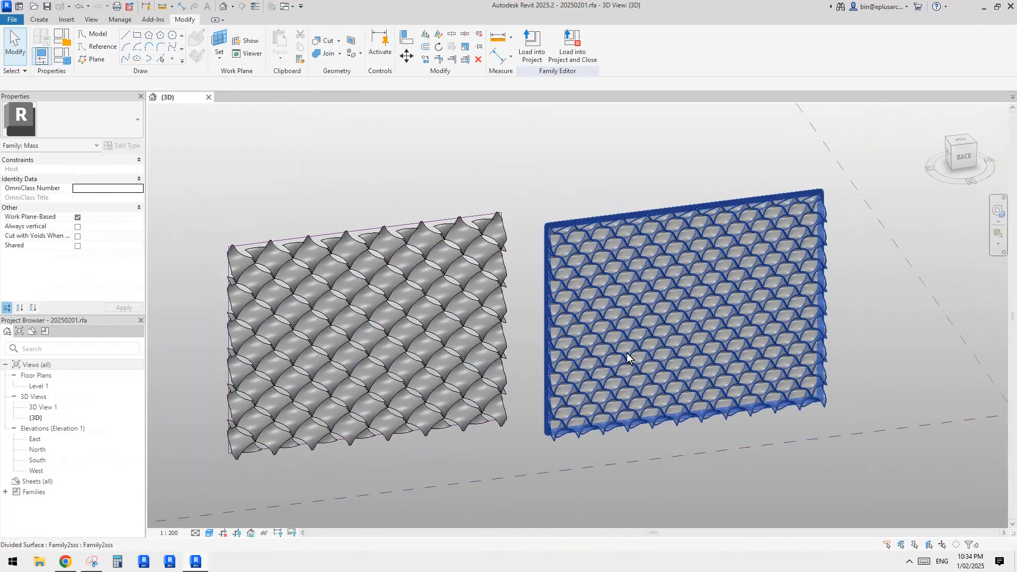
pyautogui.press('Tab')
pyautogui.click(648, 331)
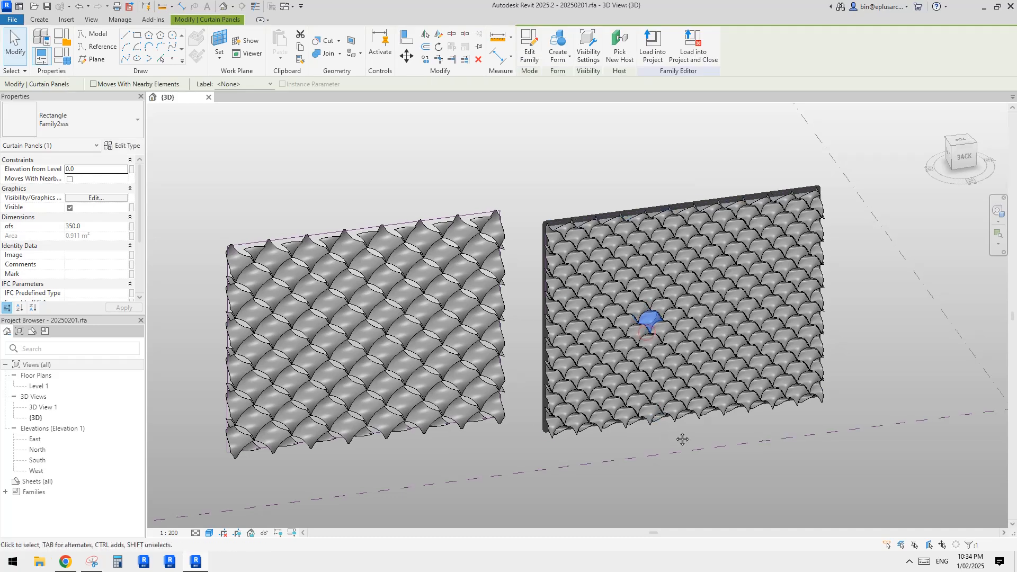
pyautogui.press('Tab')
pyautogui.click(442, 359)
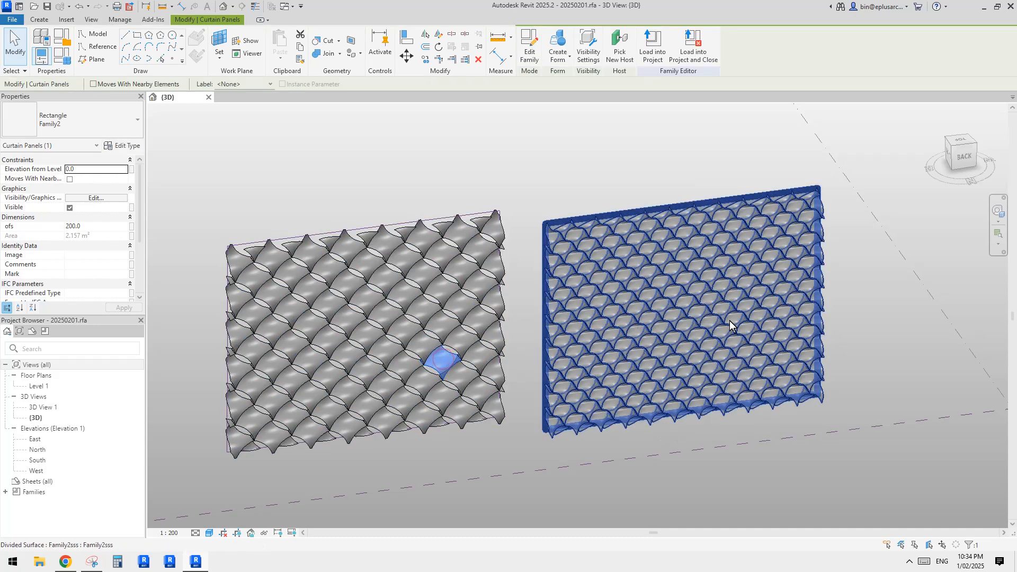
pyautogui.press('Escape')
pyautogui.moveTo(600, 298); pyautogui.dragTo(609, 301, button='middle')
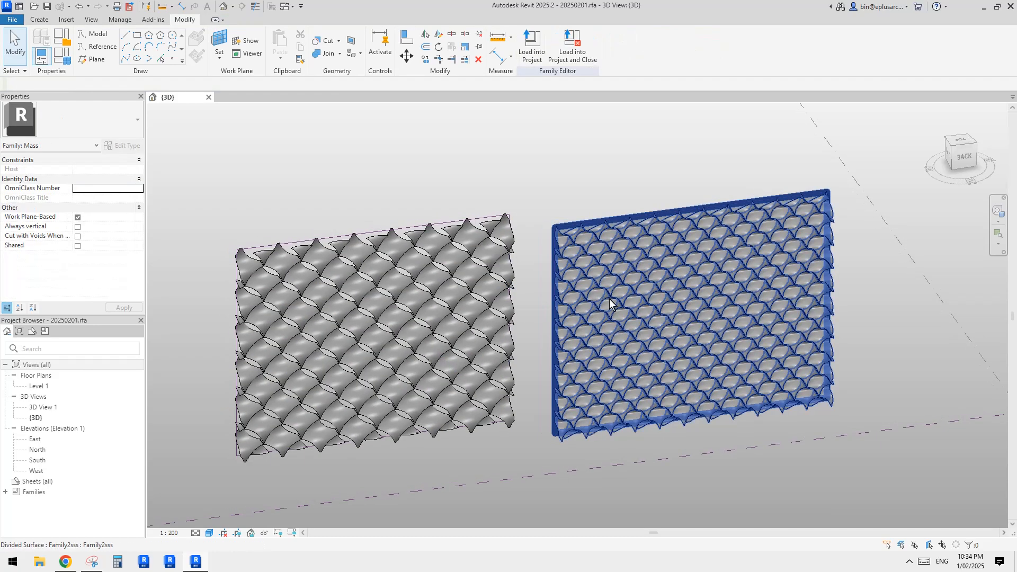
pyautogui.moveTo(525, 310); pyautogui.dragTo(542, 304, button='middle')
pyautogui.moveTo(450, 250); pyautogui.dragTo(448, 256, button='middle')
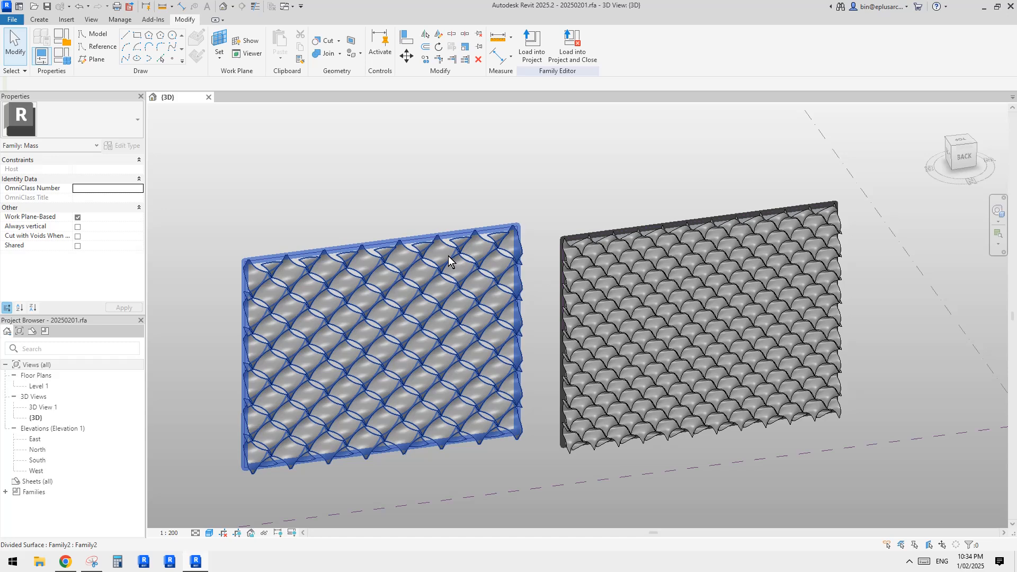
# - Close the family 20250201.rfa without saving its changes
pyautogui.click(208, 98)
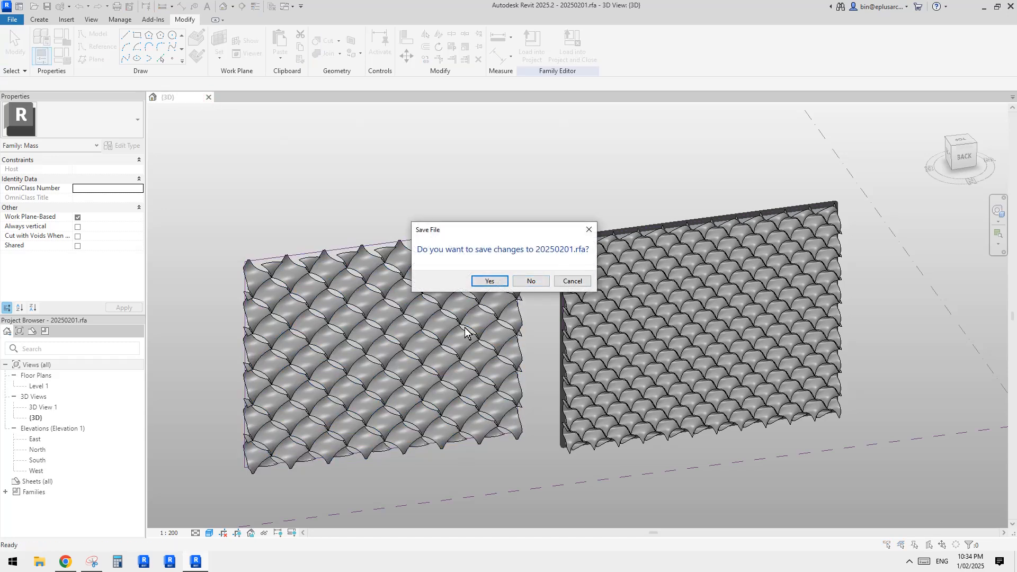
pyautogui.press('Escape')
pyautogui.click(402, 365)
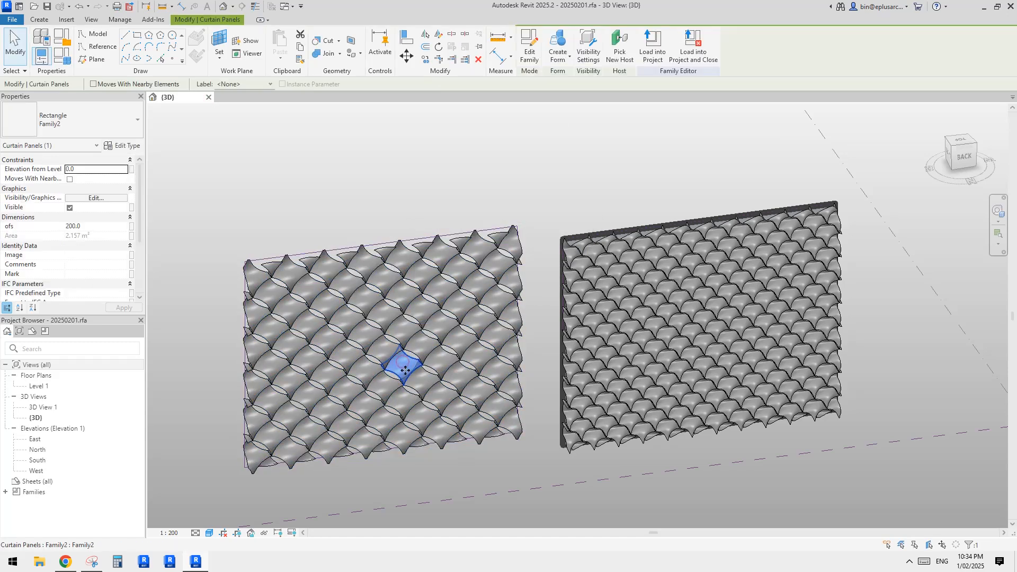
pyautogui.click(209, 96)
pyautogui.click(531, 278)
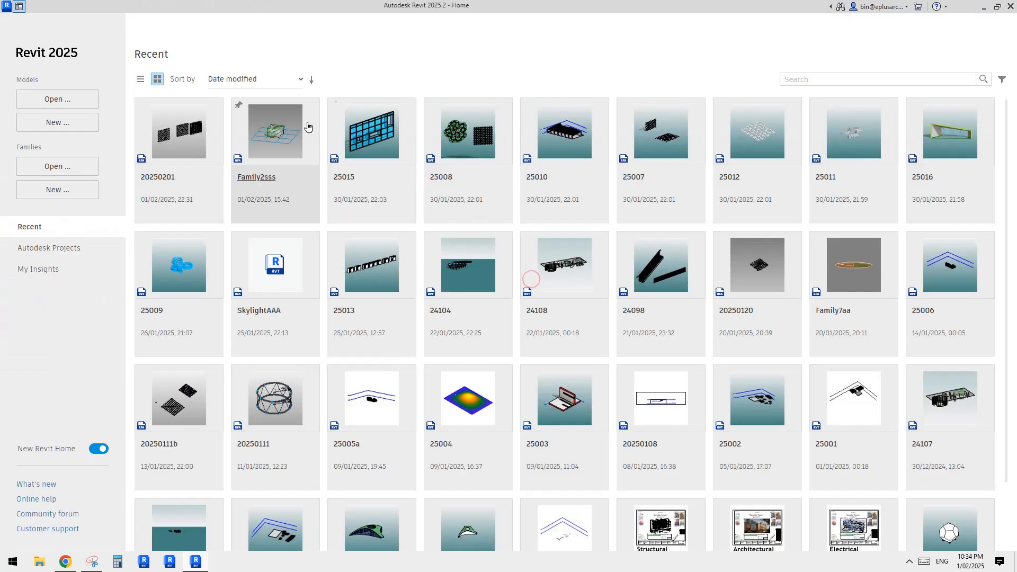
# - Create a new pattern-based curtain panel family
pyautogui.click(57, 189)
pyautogui.moveTo(612, 263); pyautogui.dragTo(612, 301)
pyautogui.doubleClick(481, 342)
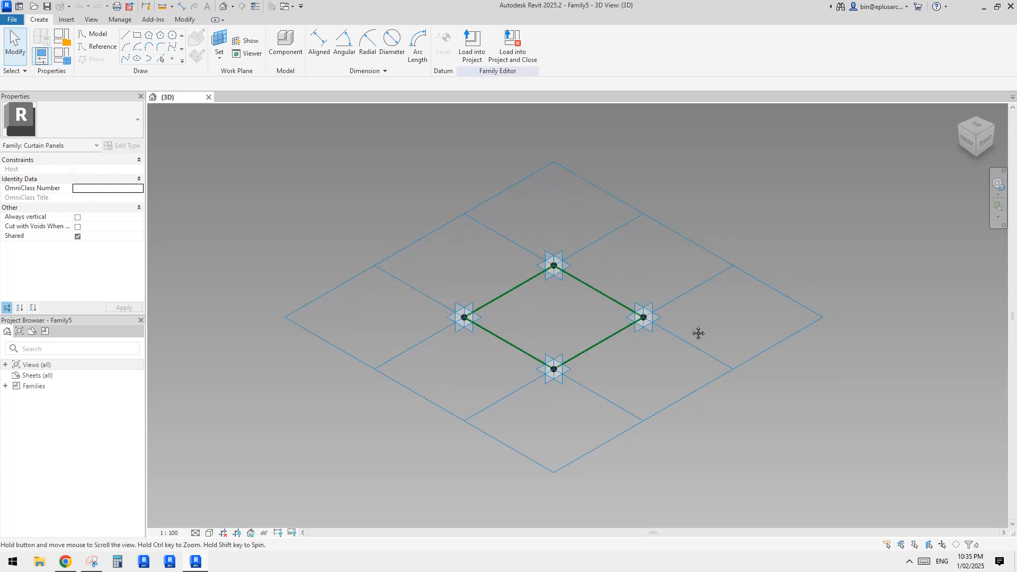
# - Examine the rectangular tile pattern grid and its four adaptive corner points against the annotated facade capture
pyautogui.click(745, 269)
pyautogui.scroll(2, 731, 271)
pyautogui.scroll(-1, 698, 262)
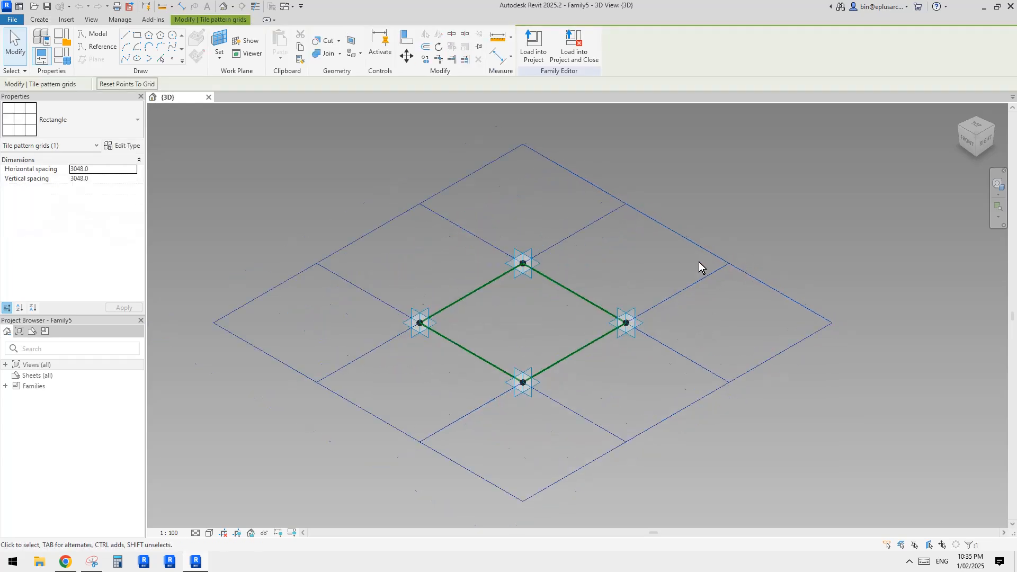
pyautogui.scroll(-1, 698, 262)
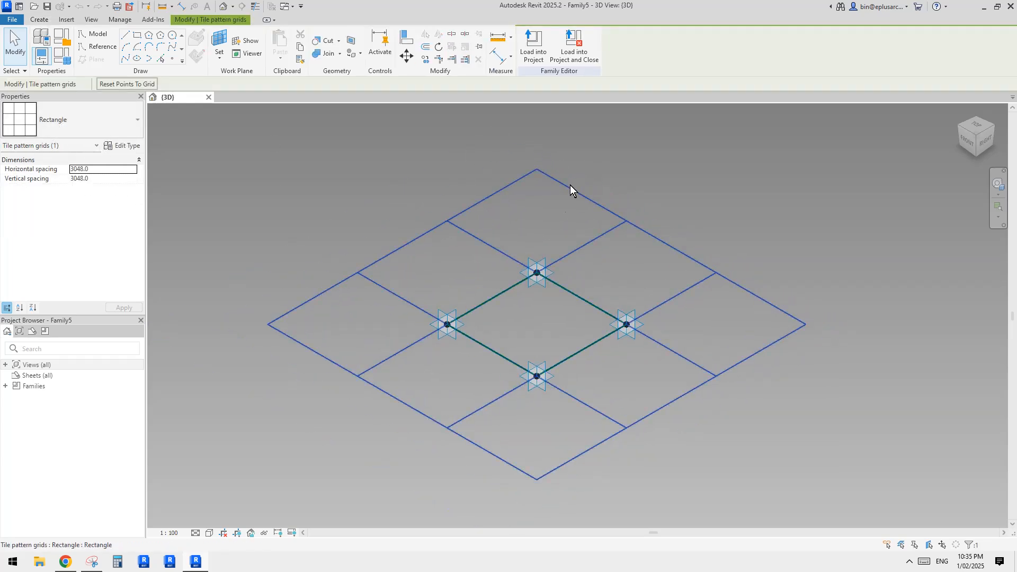
pyautogui.keyDown('shift'); pyautogui.moveTo(593, 259); pyautogui.dragTo(593, 320, button='middle'); pyautogui.keyUp('shift')
pyautogui.keyDown('shift'); pyautogui.moveTo(485, 288); pyautogui.dragTo(560, 286, button='middle'); pyautogui.keyUp('shift')
pyautogui.scroll(1, 580, 274)
pyautogui.scroll(1, 579, 244)
pyautogui.press('Tab')
pyautogui.press('Tab')
pyautogui.press('Tab')
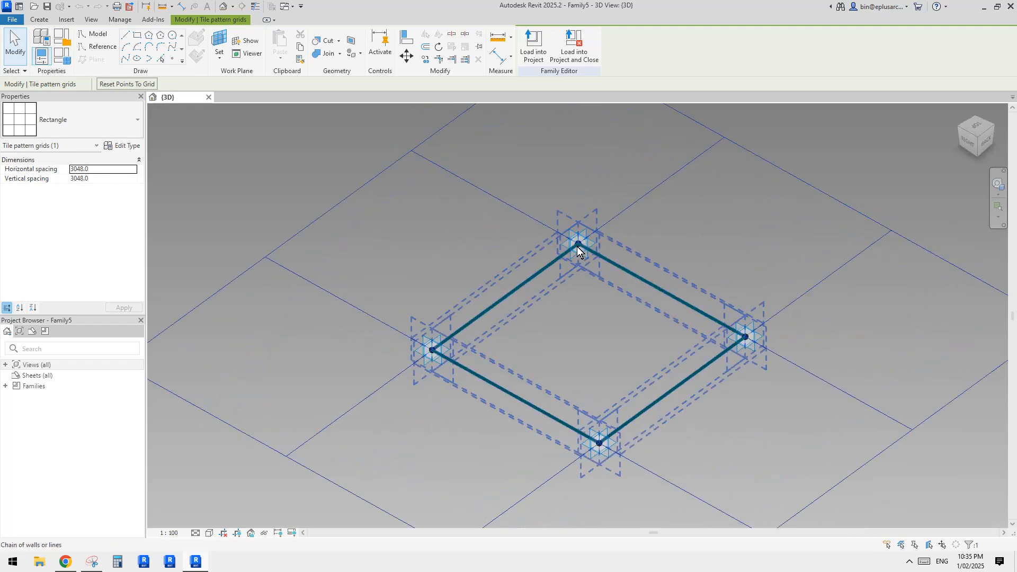
pyautogui.scroll(2, 578, 248)
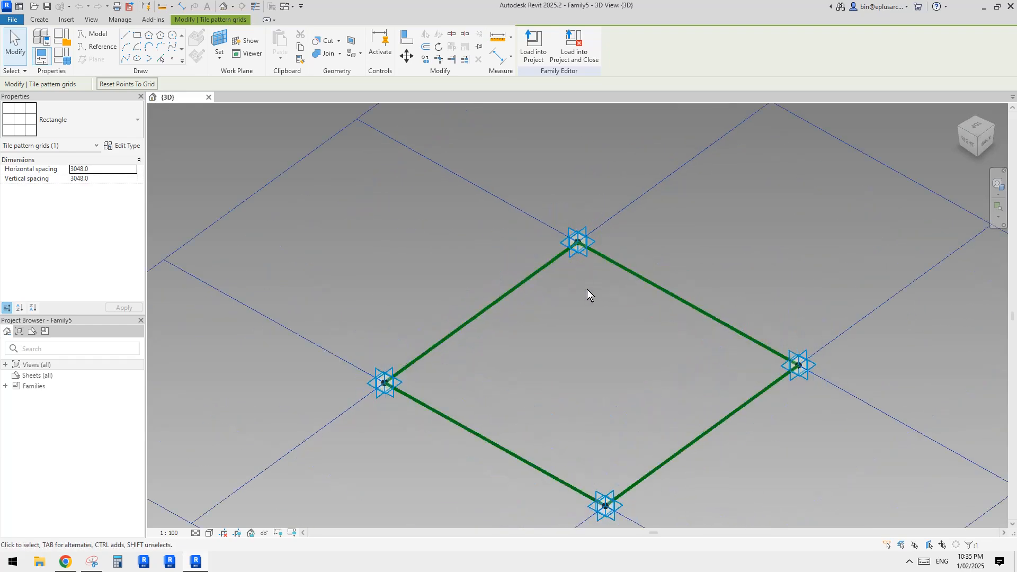
pyautogui.keyDown('shift'); pyautogui.moveTo(587, 289); pyautogui.dragTo(619, 297, button='middle'); pyautogui.keyUp('shift')
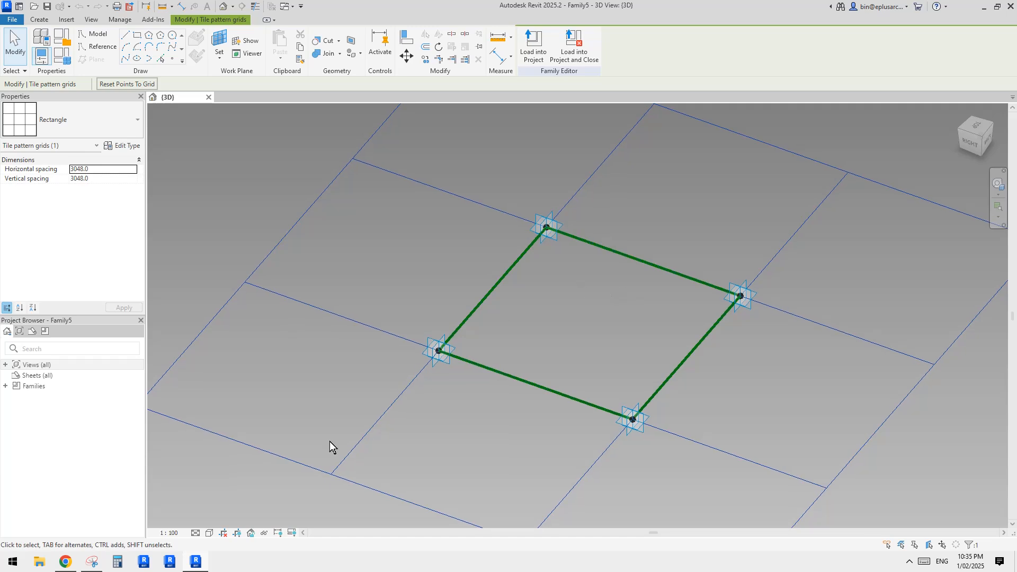
pyautogui.click(92, 562)
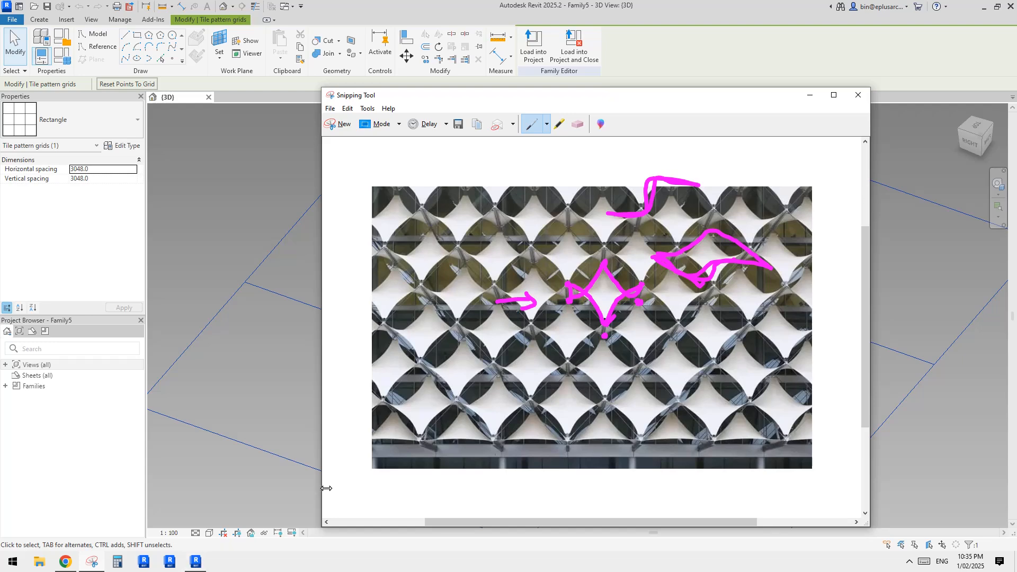
pyautogui.click(195, 563)
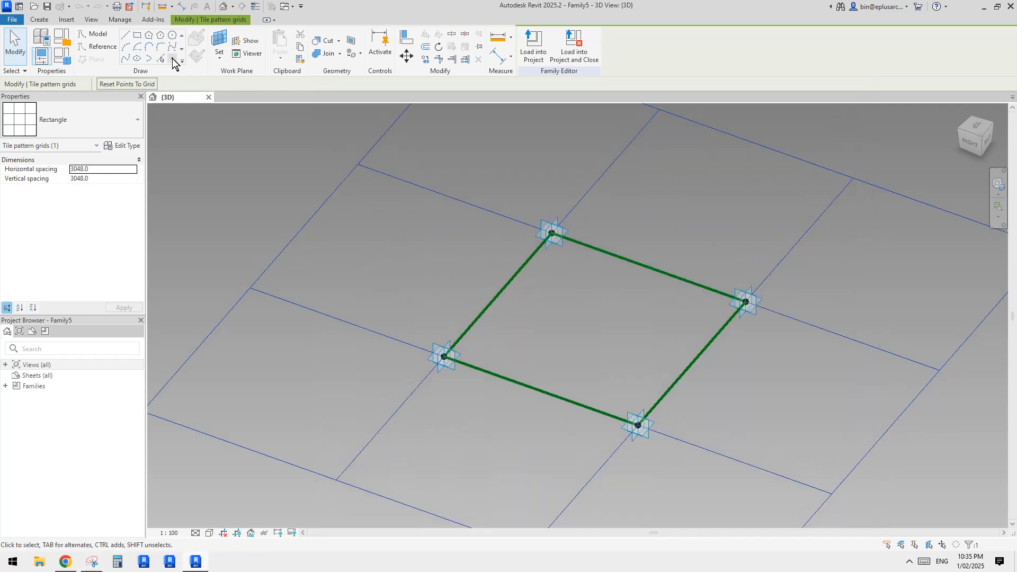
# - Place a reference point on the horizontal work plane of each of adaptive placement points 2, 3 and 4
pyautogui.press('Escape')
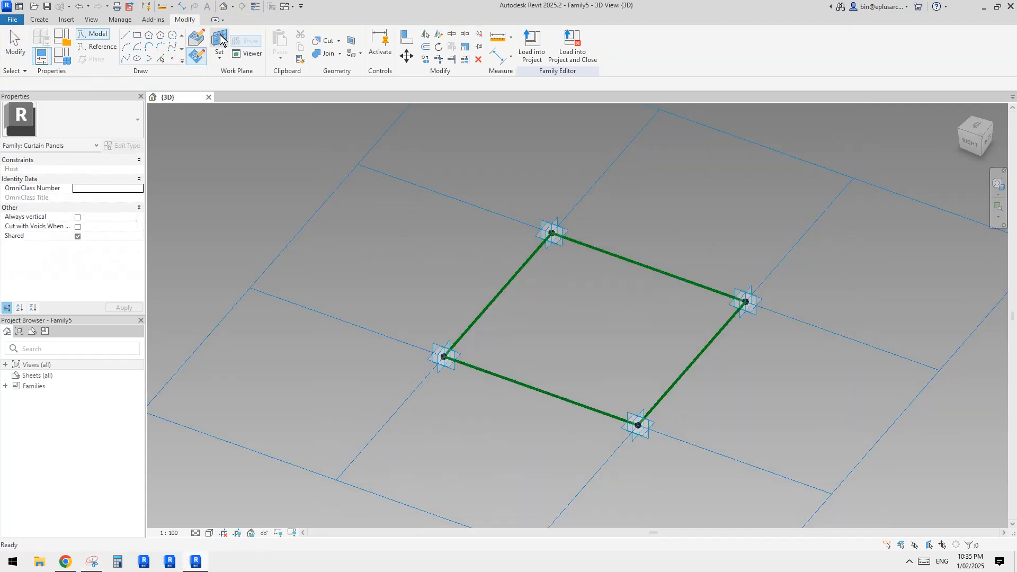
pyautogui.click(221, 40)
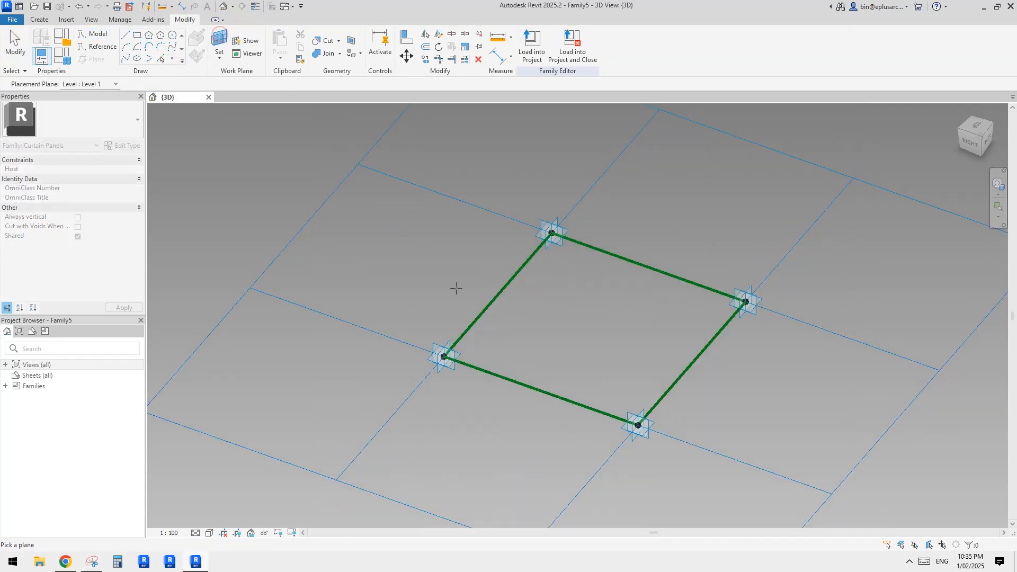
pyautogui.click(460, 352)
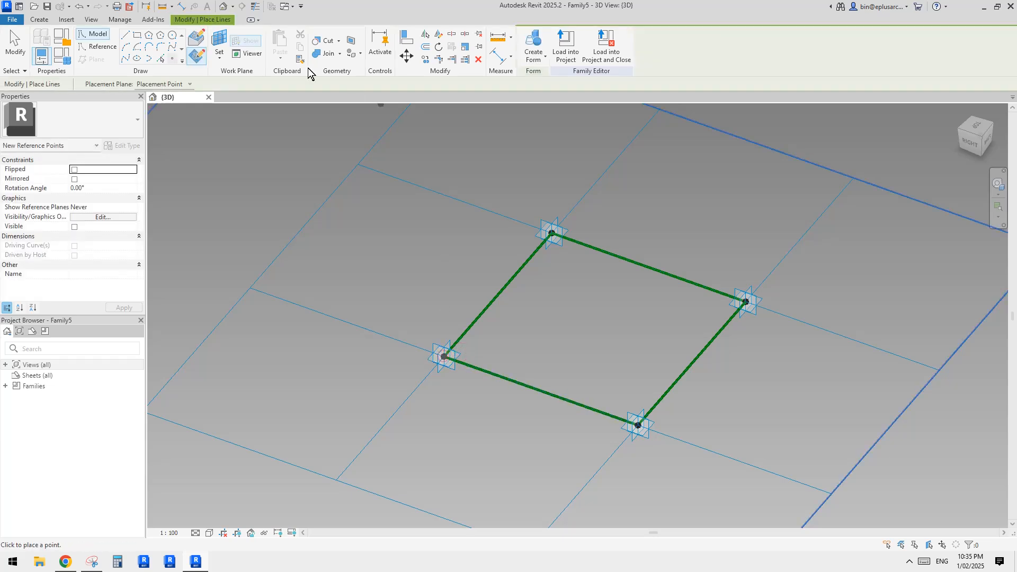
pyautogui.press('Escape')
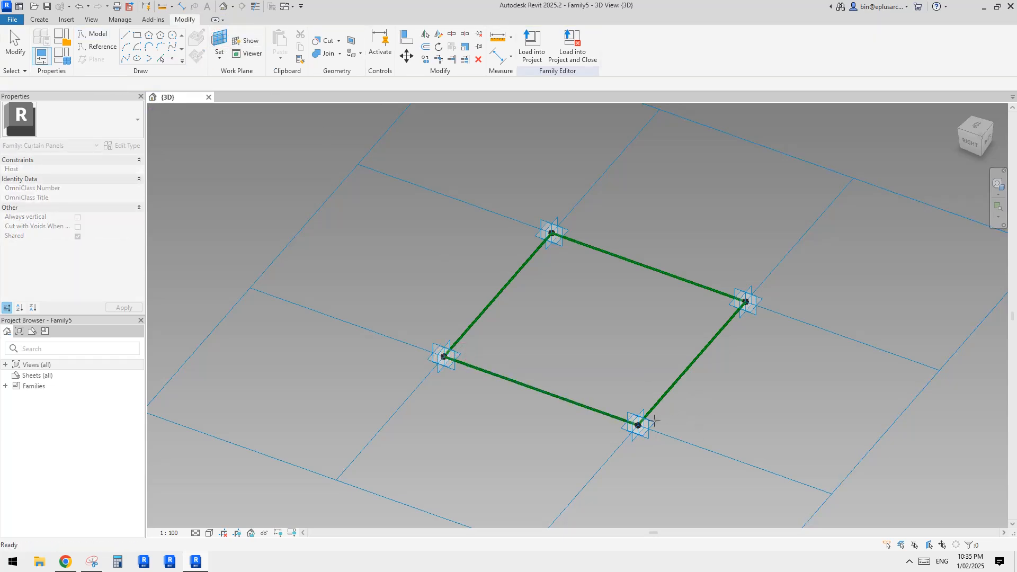
pyautogui.click(638, 425)
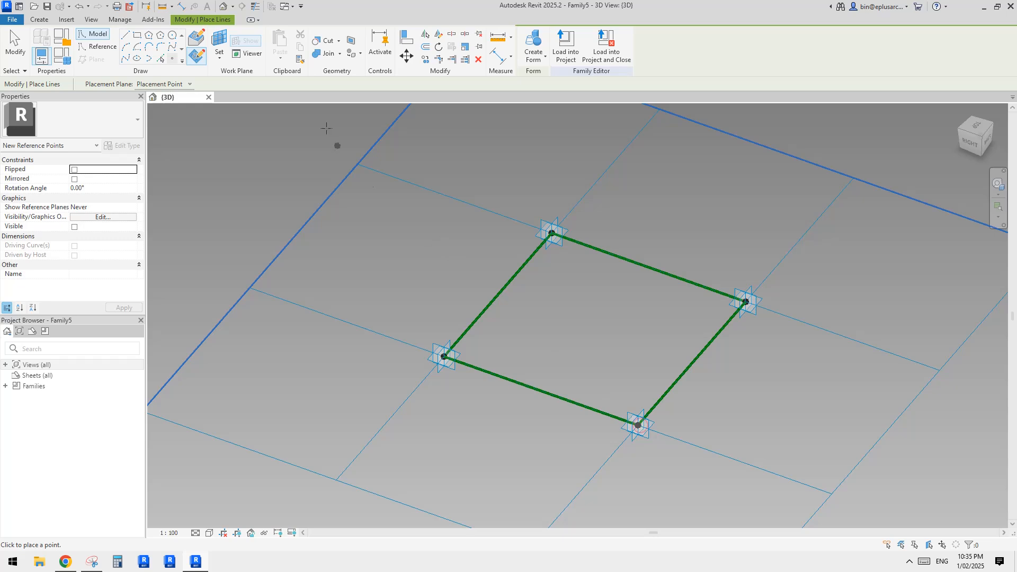
pyautogui.press('Escape')
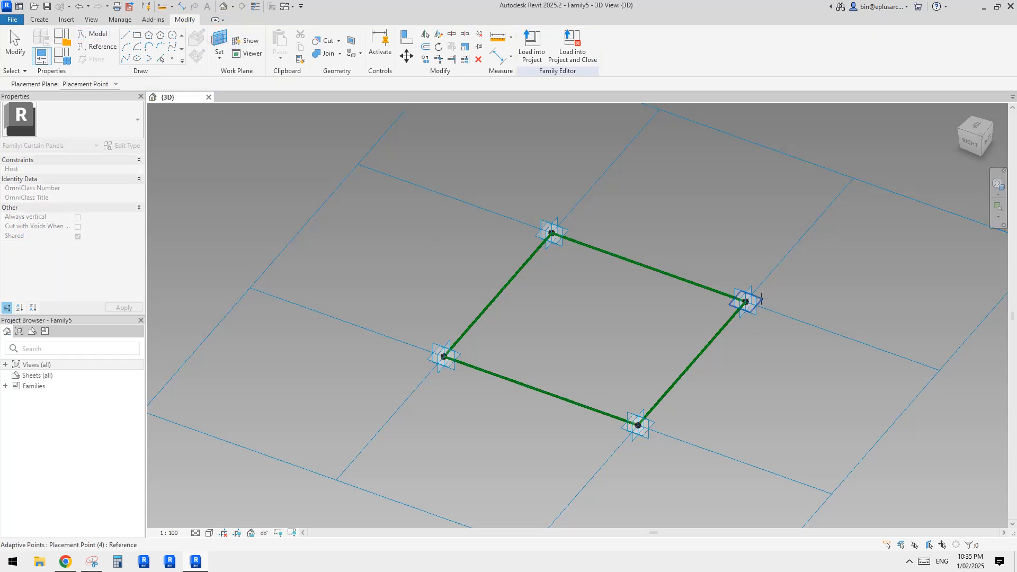
pyautogui.press('Return')
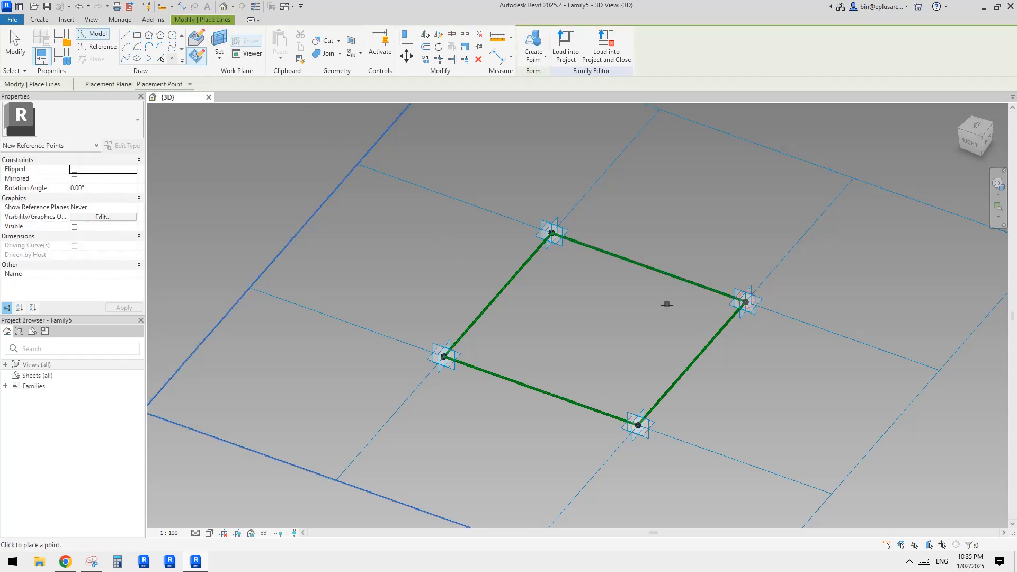
pyautogui.press('Escape')
# - Select the three reference points hosted on placement points 2, 3 and 4 and set their offset to 500
pyautogui.click(747, 303)
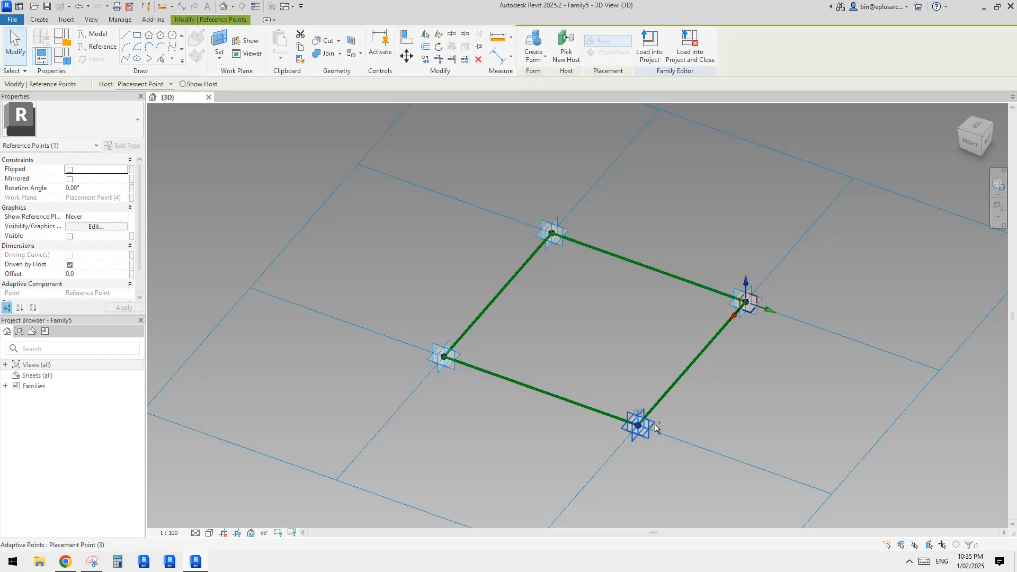
pyautogui.keyDown('ctrl'); pyautogui.click(444, 362); pyautogui.keyUp('ctrl')
pyautogui.press('Tab')
pyautogui.keyDown('ctrl'); pyautogui.click(444, 362); pyautogui.keyUp('ctrl')
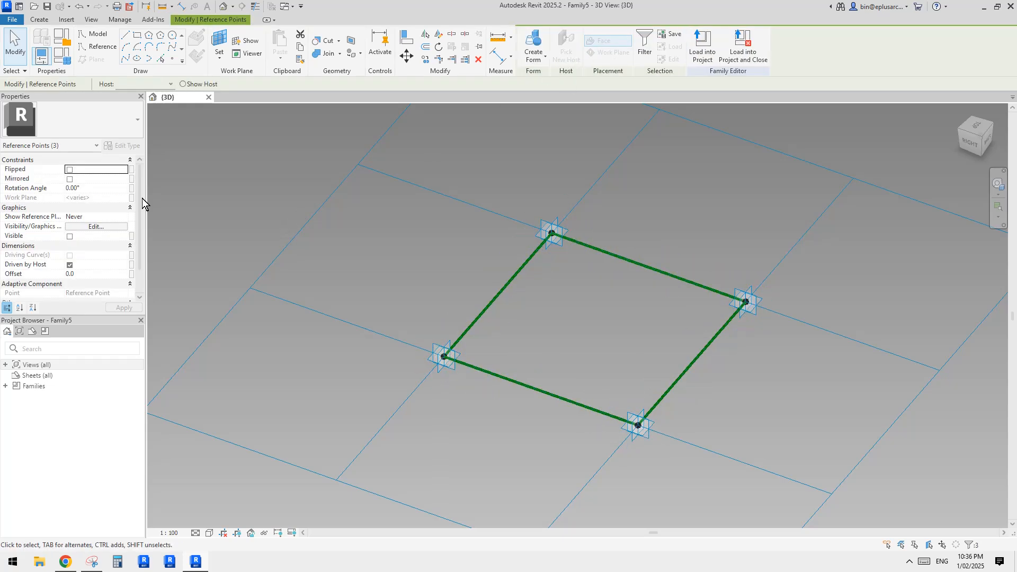
pyautogui.click(97, 275)
pyautogui.write('50')
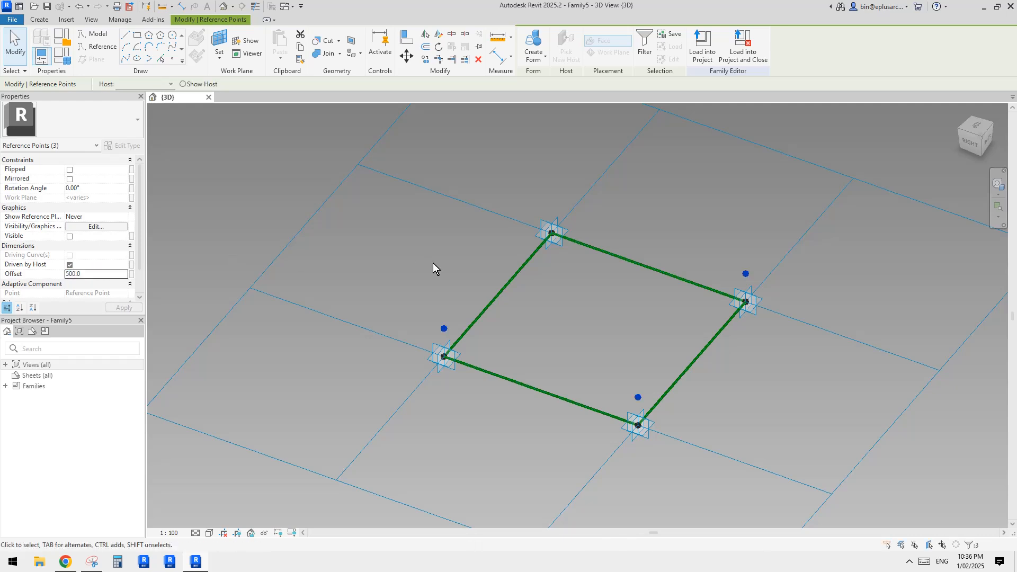
# - Set the tile pattern grid's horizontal and vertical spacing to 1500
pyautogui.keyDown('shift'); pyautogui.moveTo(433, 268); pyautogui.dragTo(605, 259, button='middle'); pyautogui.keyUp('shift')
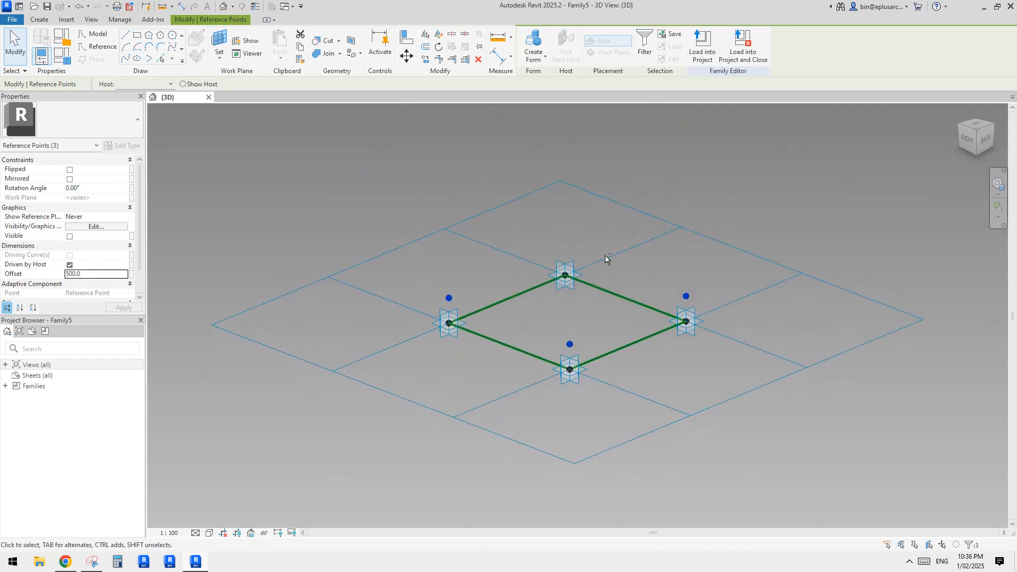
pyautogui.click(752, 224)
pyautogui.click(778, 260)
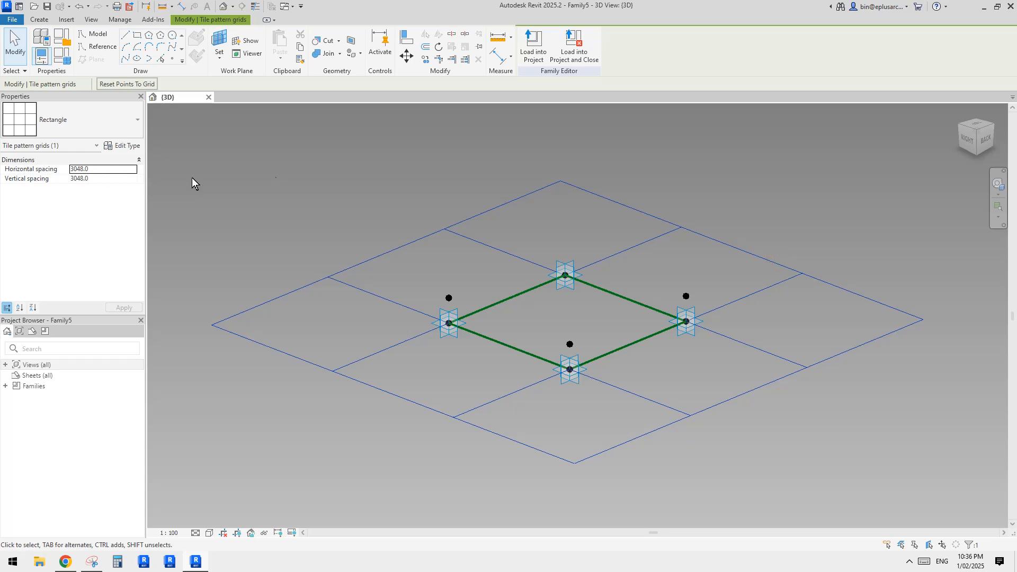
pyautogui.keyDown('shift'); pyautogui.moveTo(452, 183); pyautogui.dragTo(468, 236, button='middle'); pyautogui.keyUp('shift')
pyautogui.click(741, 192)
pyautogui.click(732, 223)
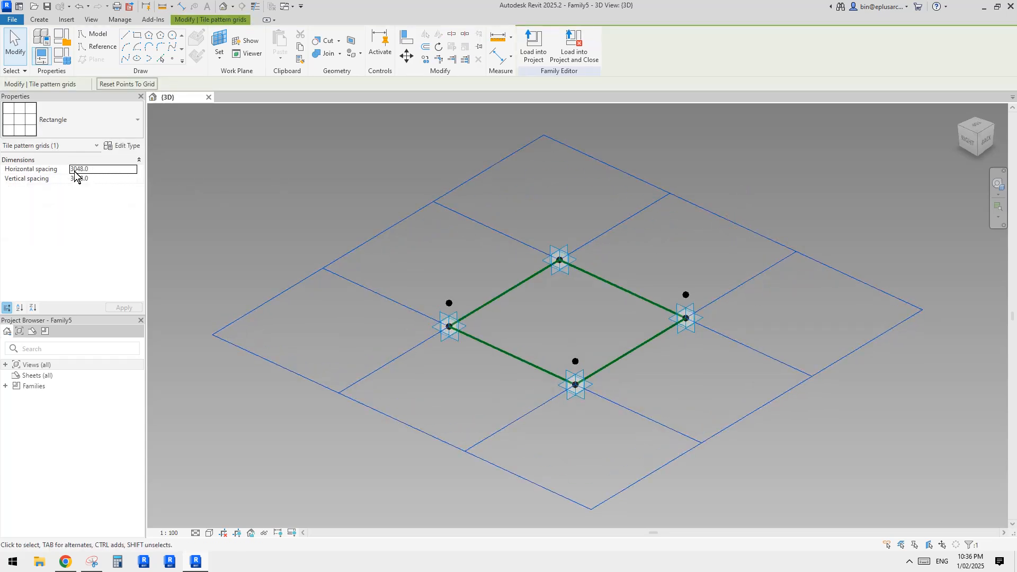
pyautogui.moveTo(221, 189); pyautogui.dragTo(214, 190, button='middle')
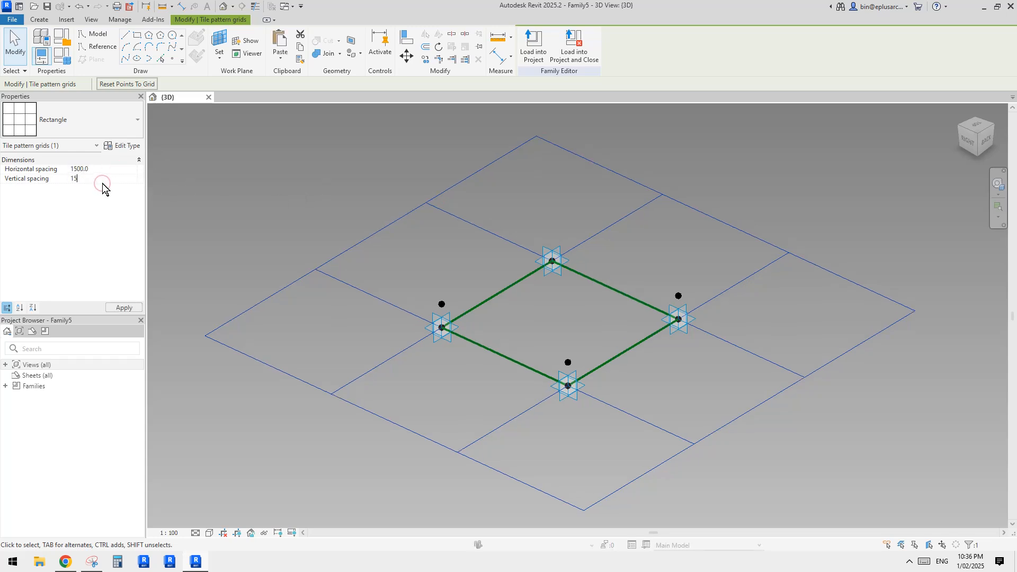
pyautogui.write('00.0')
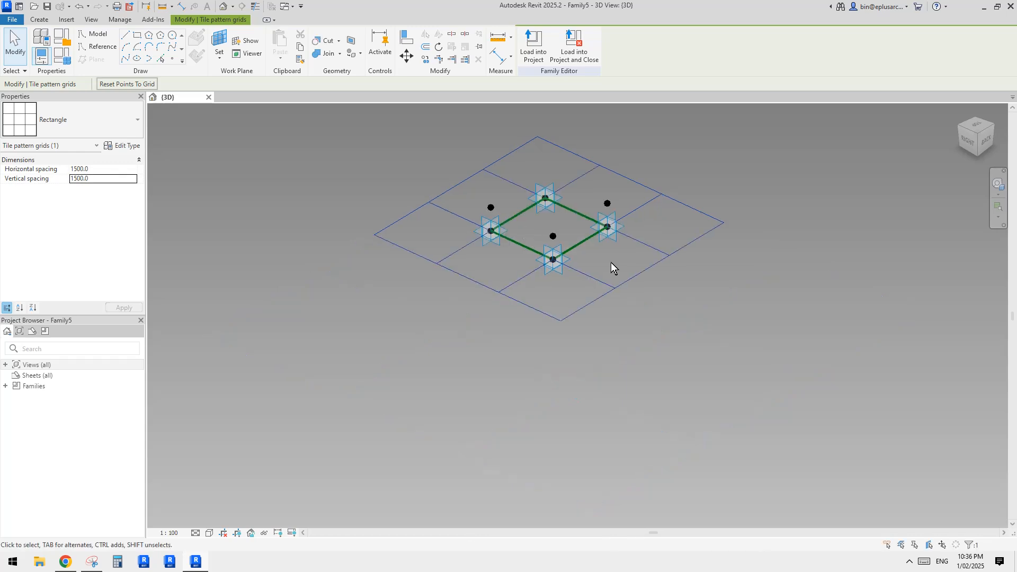
# - Set the offset of the three raised reference points above the tile's corners to 700
pyautogui.scroll(1, 590, 205)
pyautogui.click(670, 190)
pyautogui.click(671, 190)
pyautogui.keyDown('shift'); pyautogui.moveTo(671, 190); pyautogui.dragTo(687, 259, button='middle'); pyautogui.keyUp('shift')
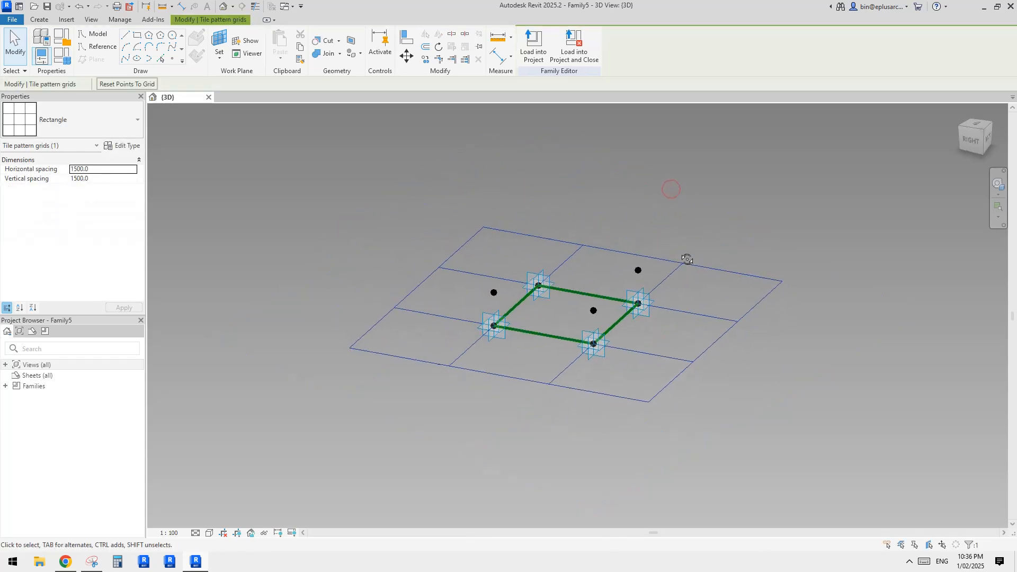
pyautogui.keyDown('shift'); pyautogui.moveTo(598, 308); pyautogui.dragTo(640, 276, button='middle'); pyautogui.keyUp('shift')
pyautogui.click(637, 274)
pyautogui.keyDown('ctrl'); pyautogui.click(495, 284); pyautogui.keyUp('ctrl')
pyautogui.keyDown('ctrl'); pyautogui.click(596, 292); pyautogui.keyUp('ctrl')
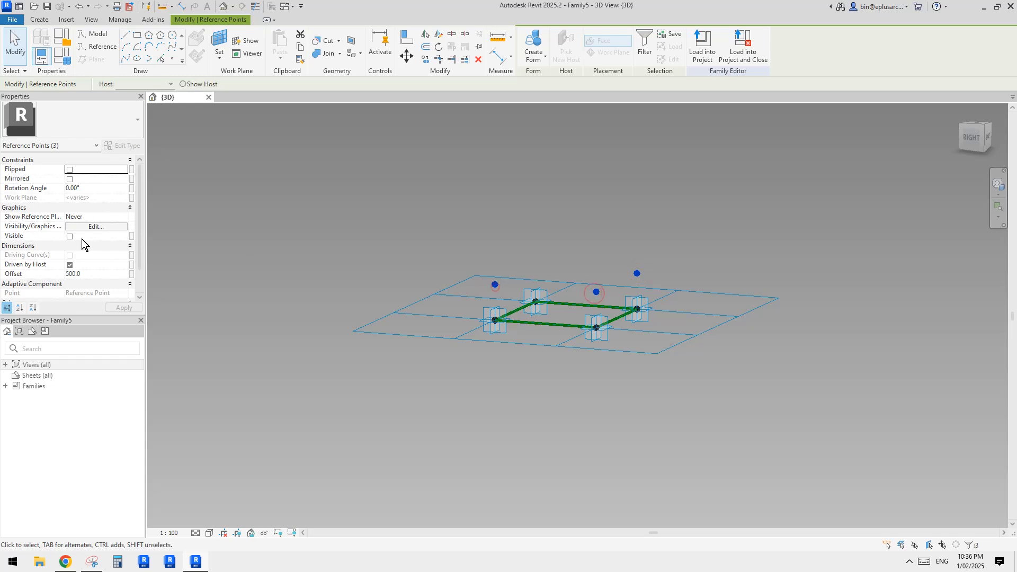
pyautogui.click(90, 275)
pyautogui.write('7')
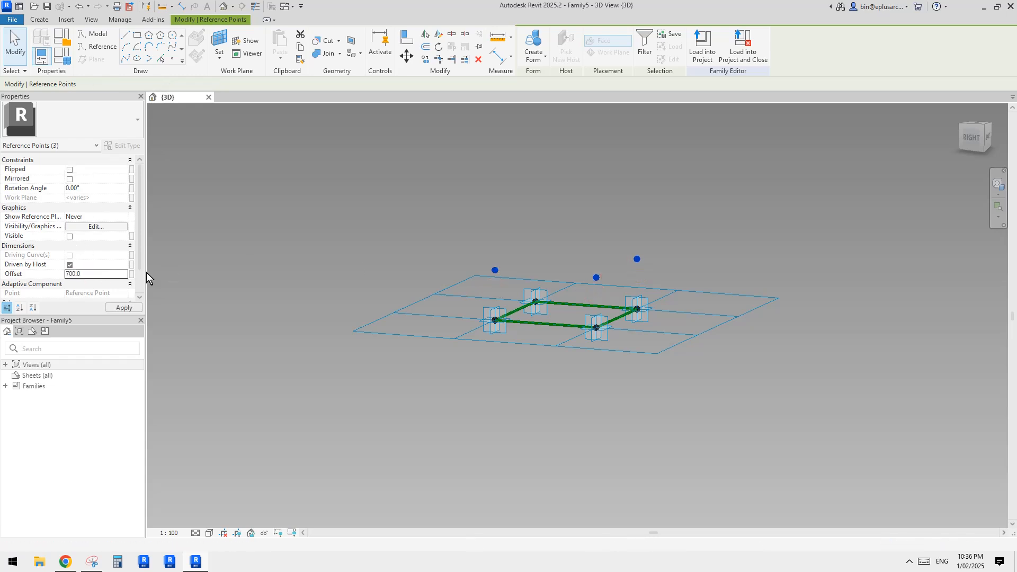
# - Create a new family parameter and associate it with the offset of the three raised reference points
pyautogui.click(132, 275)
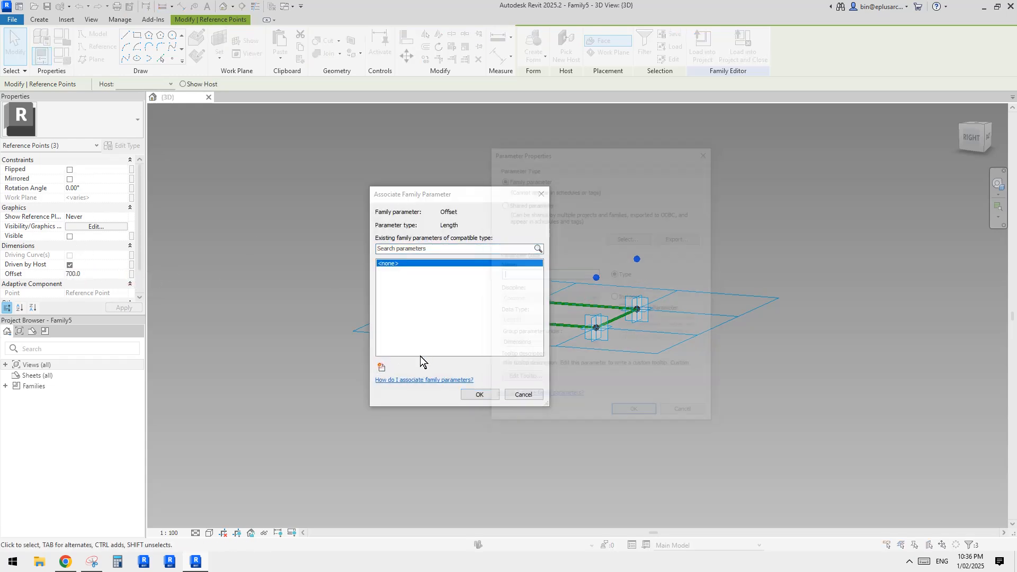
pyautogui.click(382, 367)
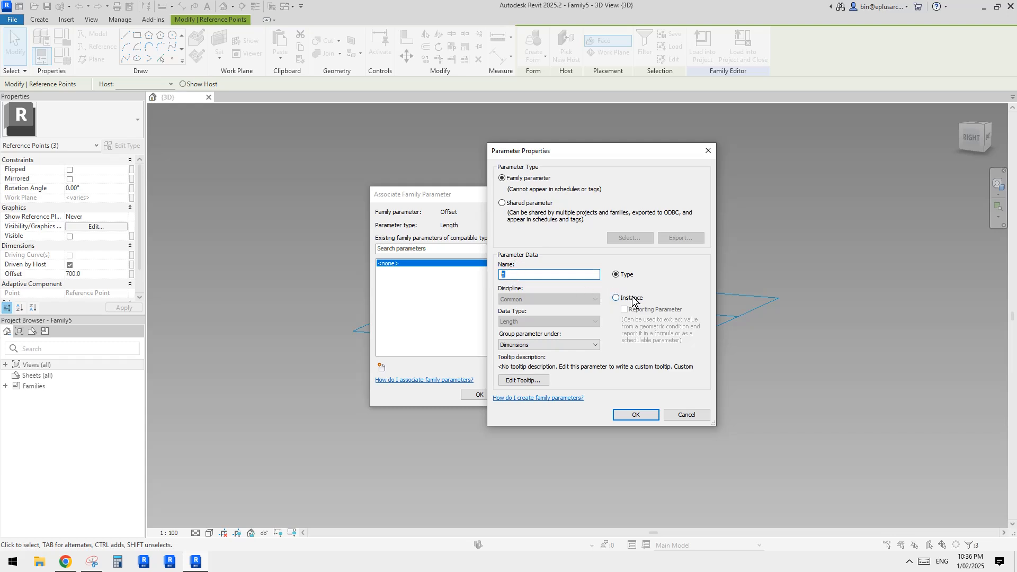
pyautogui.click(633, 415)
pyautogui.click(479, 394)
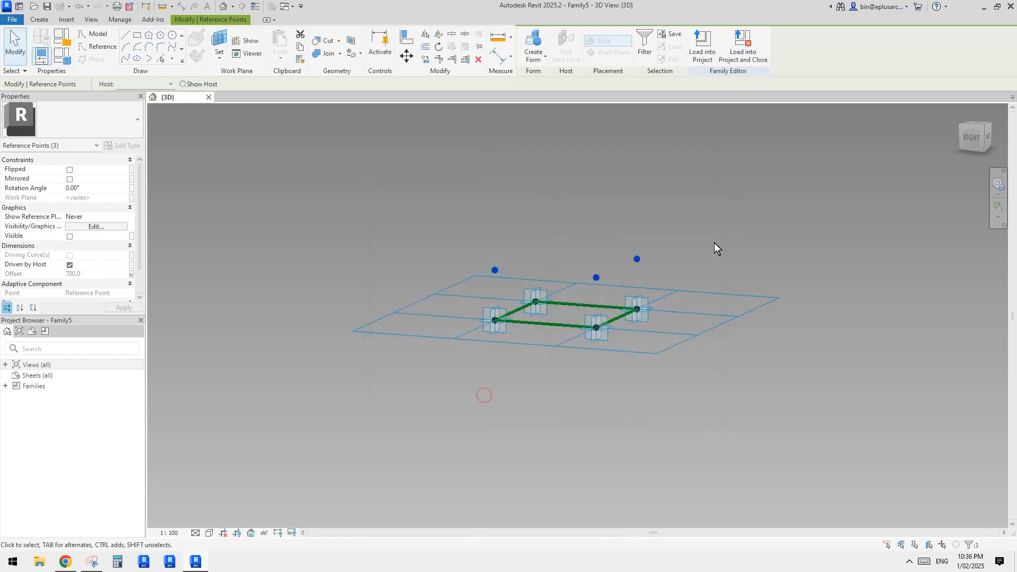
# - Check the facade photo in the browser document, then return to Revit and compare the raised points with the adaptive corner points
pyautogui.click(66, 563)
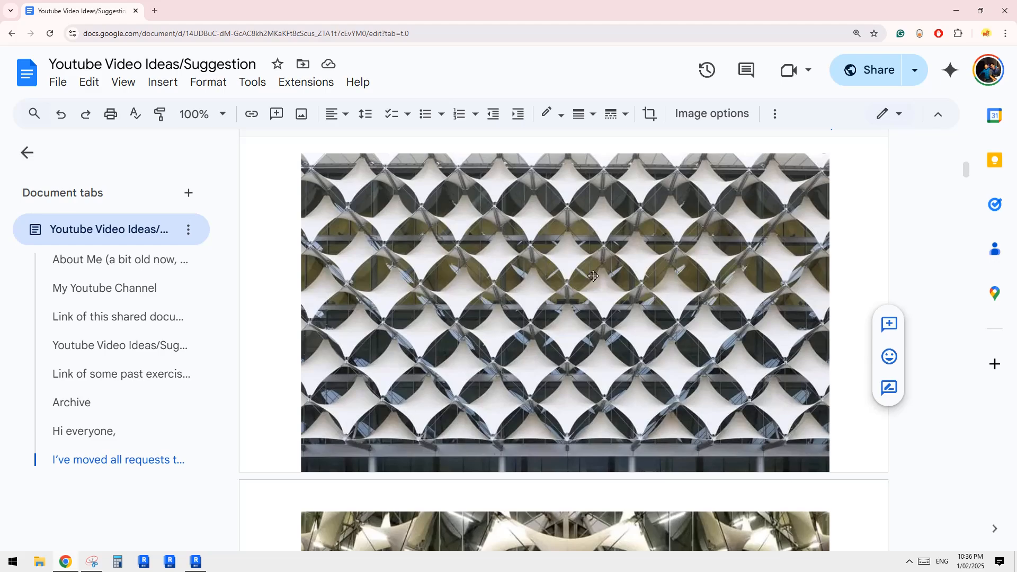
pyautogui.click(196, 561)
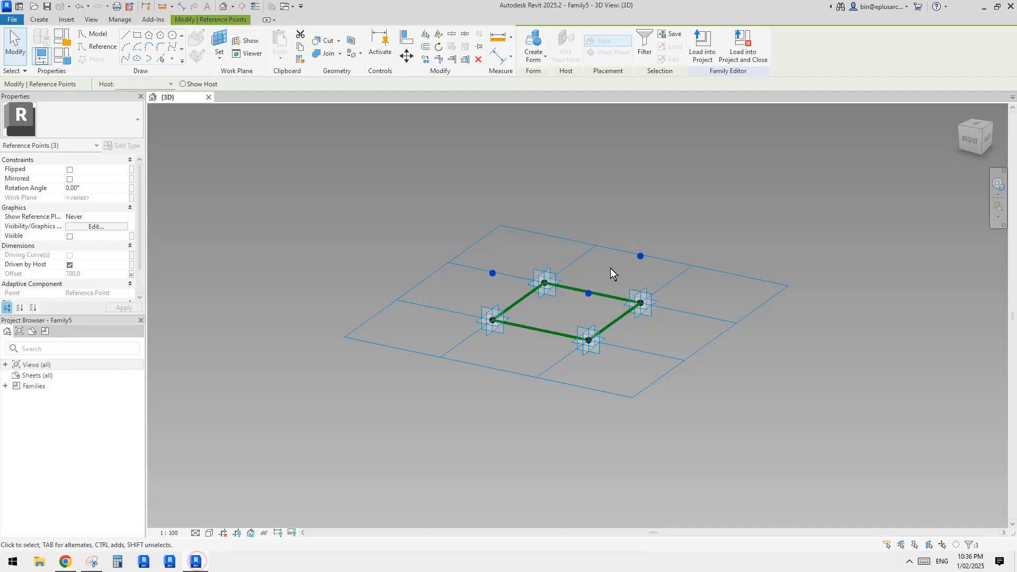
pyautogui.scroll(2, 611, 268)
pyautogui.scroll(2, 599, 329)
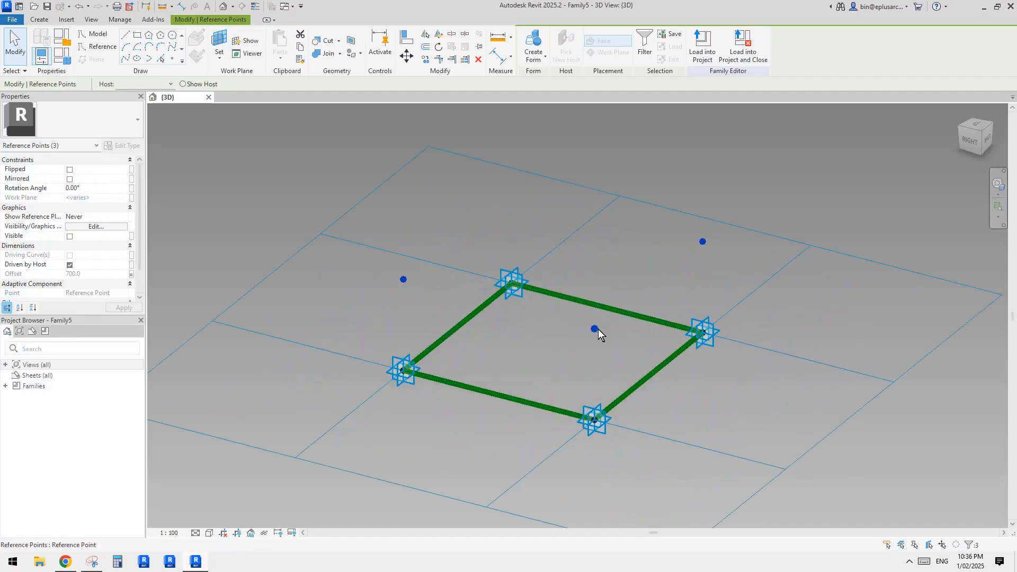
pyautogui.scroll(-1, 615, 348)
pyautogui.keyDown('shift'); pyautogui.moveTo(616, 349); pyautogui.dragTo(499, 329, button='middle'); pyautogui.keyUp('shift')
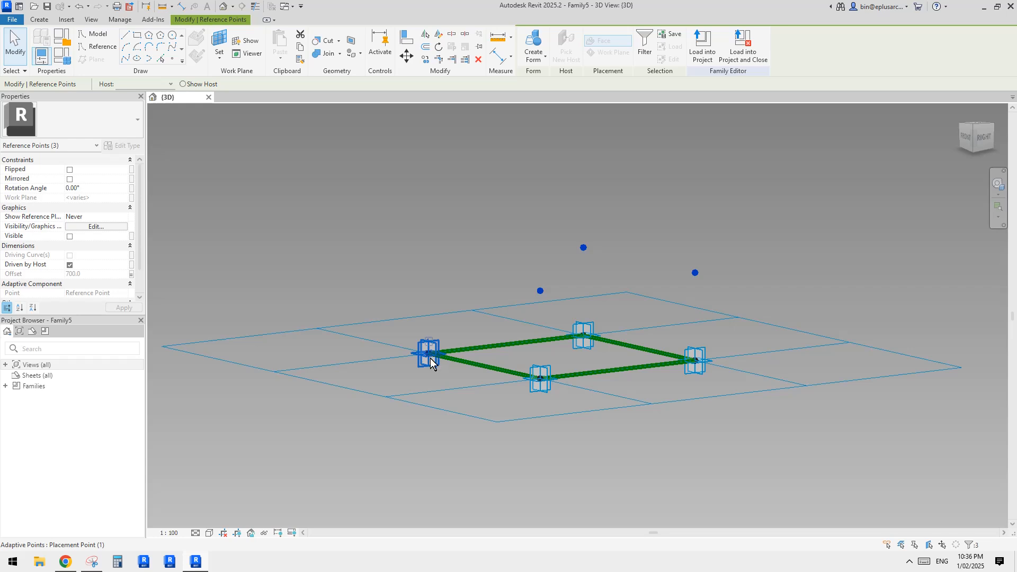
pyautogui.scroll(2, 428, 355)
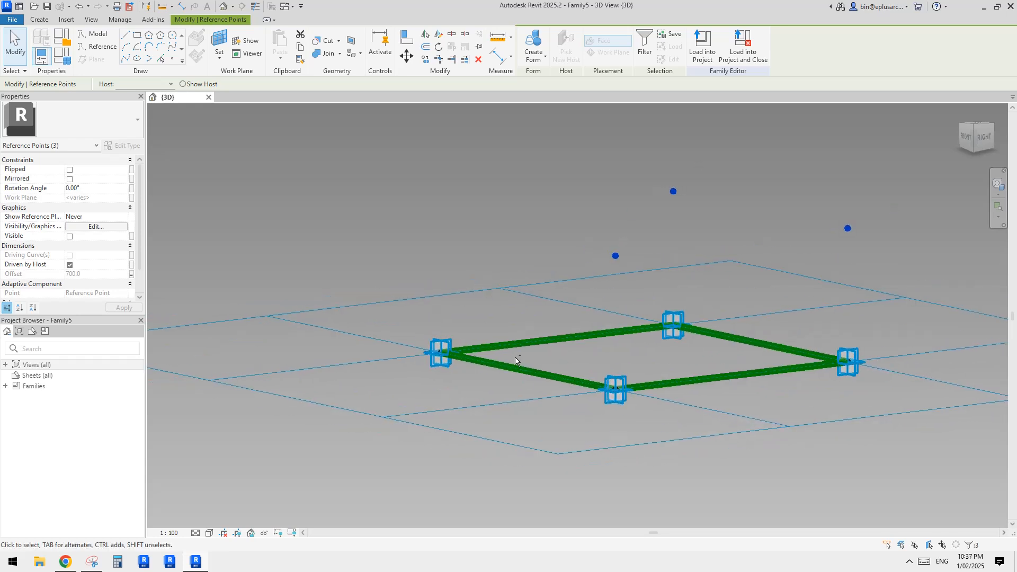
pyautogui.press('Tab')
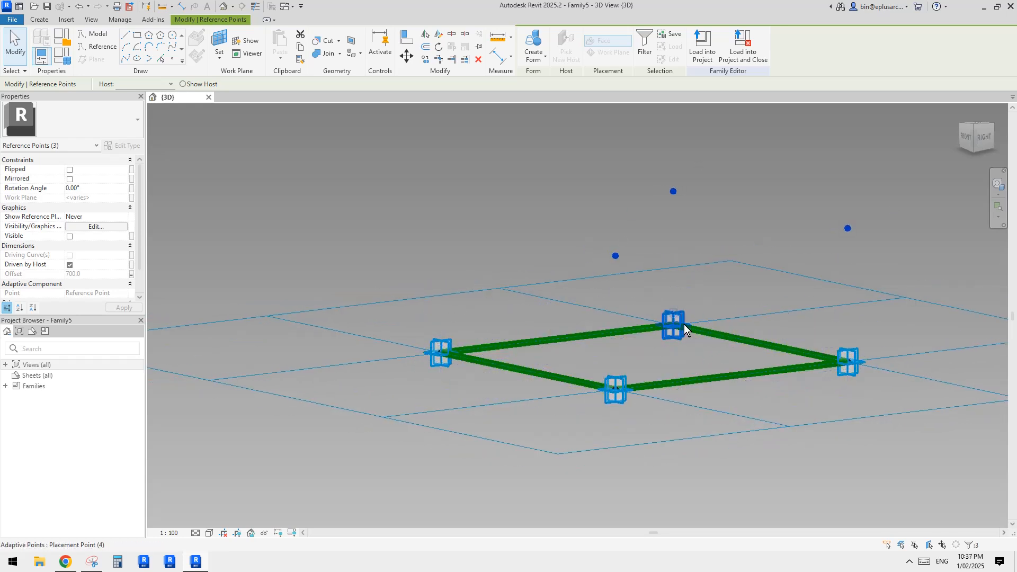
pyautogui.moveTo(665, 335); pyautogui.dragTo(626, 359, button='middle')
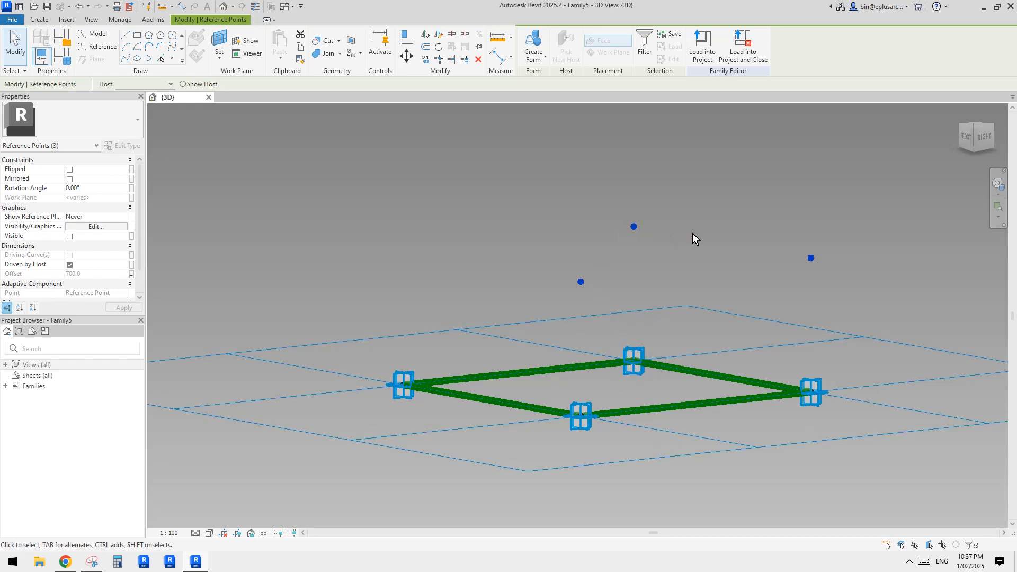
# - Draw a spline through the raised points above placement points 2 and 4 and make it a reference line
pyautogui.keyDown('shift'); pyautogui.moveTo(768, 265); pyautogui.dragTo(652, 297, button='middle'); pyautogui.keyUp('shift')
pyautogui.moveTo(534, 179); pyautogui.dragTo(669, 291)
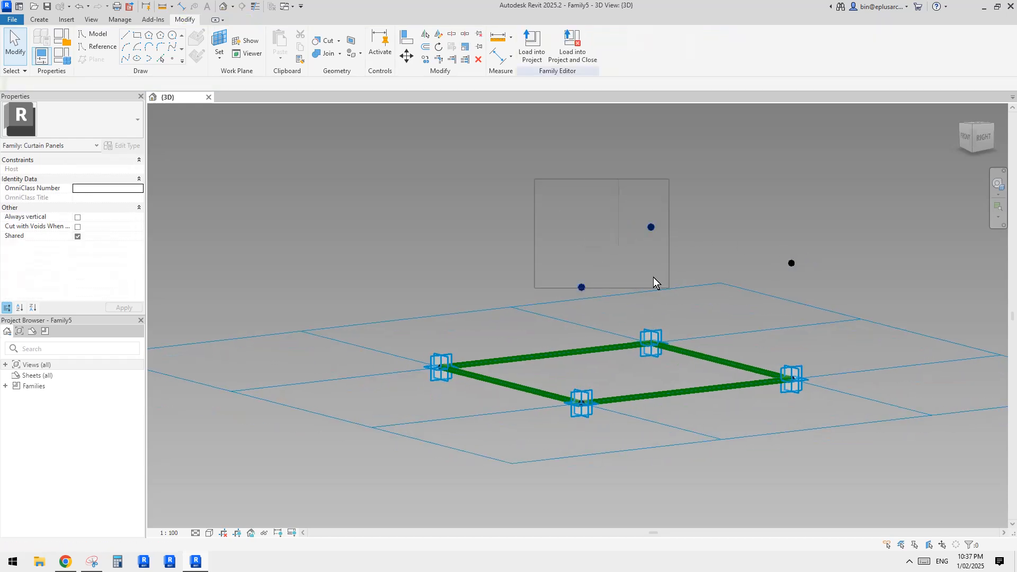
pyautogui.click(137, 60)
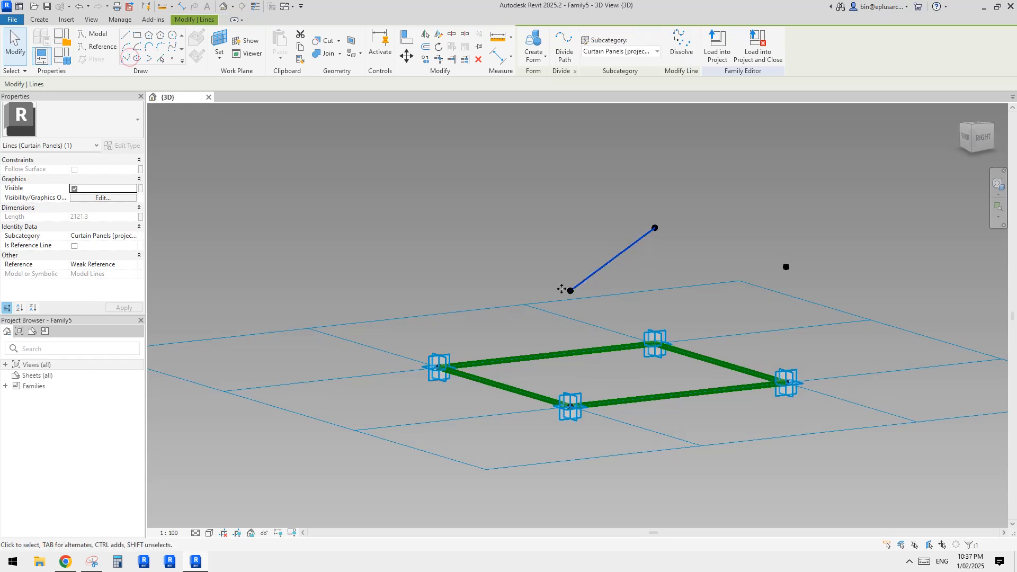
pyautogui.click(74, 245)
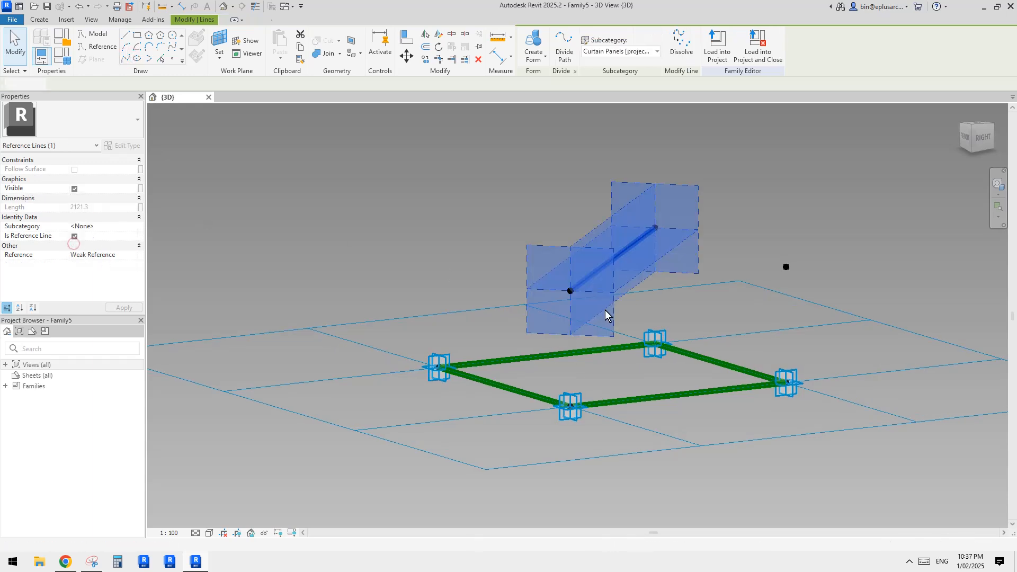
pyautogui.click(605, 310)
# - Connect adaptive points 2 and 4 diagonally across the tile with a spline through points and make it a reference line
pyautogui.click(665, 358)
pyautogui.keyDown('ctrl'); pyautogui.click(581, 411); pyautogui.keyUp('ctrl')
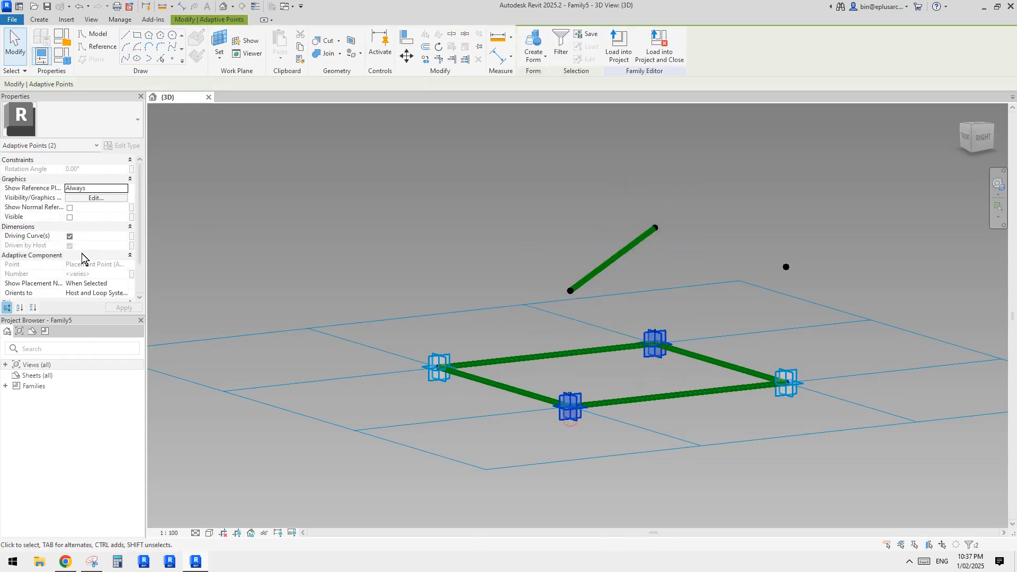
pyautogui.click(136, 59)
pyautogui.click(74, 246)
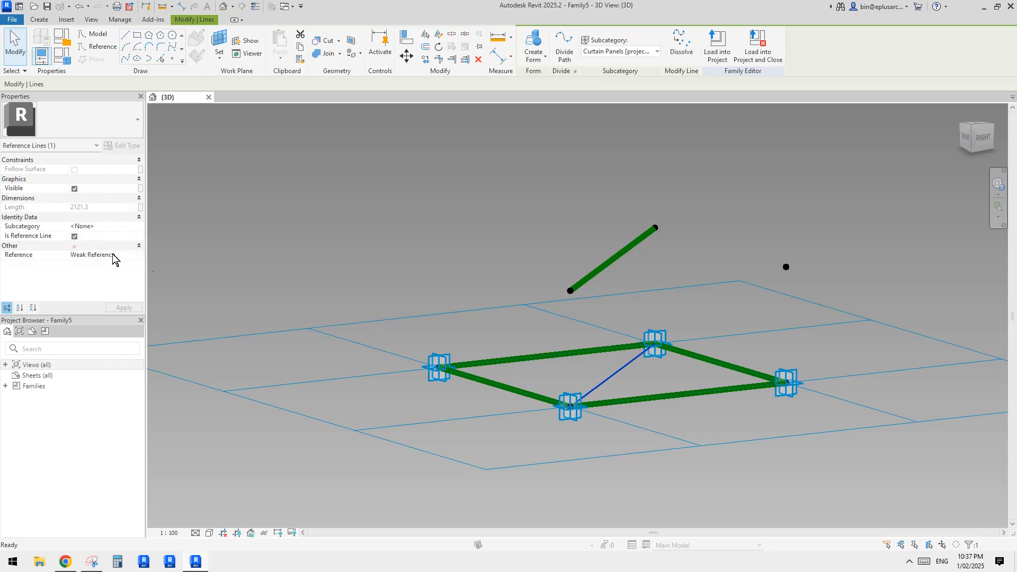
# - Set the 3D view scale to 1:10 so the reference lines and points display thinner
pyautogui.scroll(1, 673, 349)
pyautogui.moveTo(672, 348); pyautogui.dragTo(662, 355, button='middle')
pyautogui.scroll(2, 638, 358)
pyautogui.moveTo(436, 458); pyautogui.dragTo(463, 418, button='middle')
pyautogui.press('Escape')
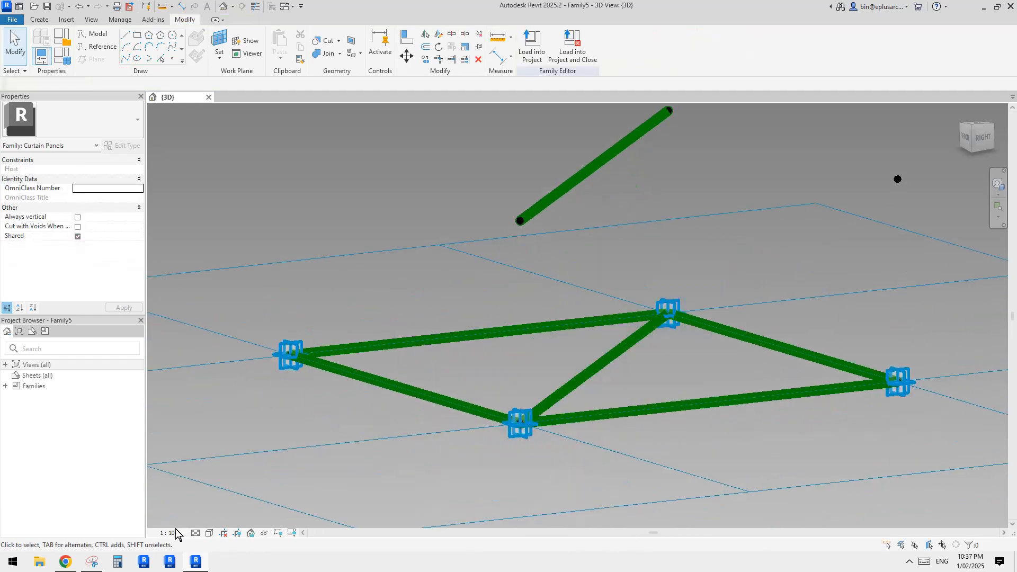
pyautogui.click(169, 533)
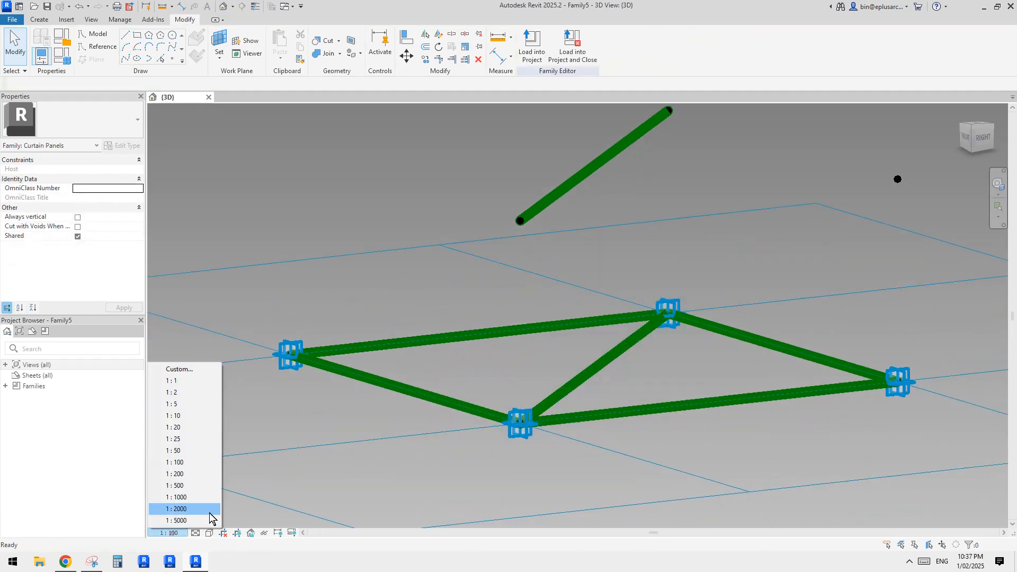
pyautogui.click(173, 415)
pyautogui.keyDown('shift'); pyautogui.moveTo(657, 322); pyautogui.dragTo(639, 355, button='middle'); pyautogui.keyUp('shift')
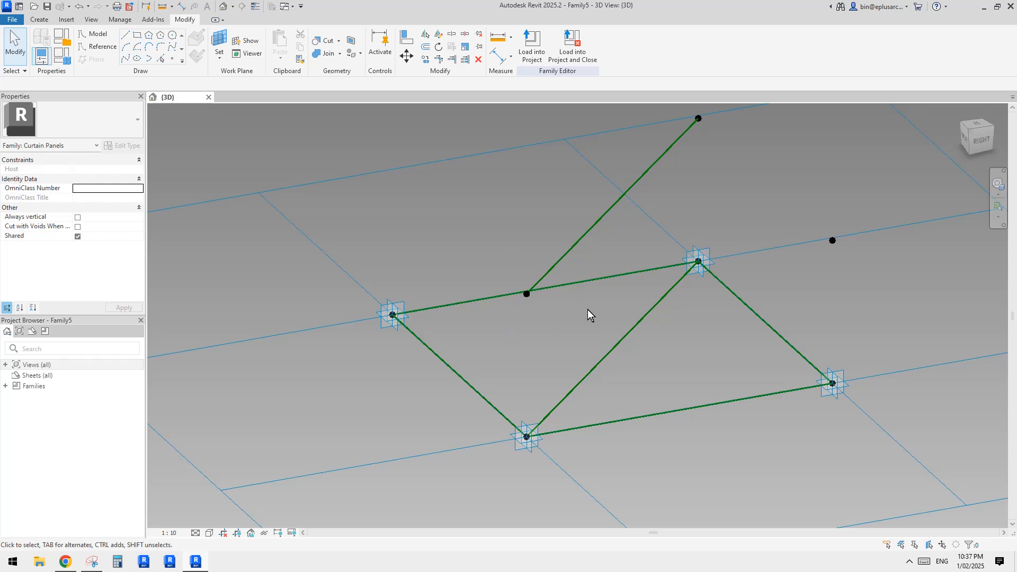
pyautogui.keyDown('shift'); pyautogui.moveTo(587, 309); pyautogui.dragTo(634, 352, button='middle'); pyautogui.keyUp('shift')
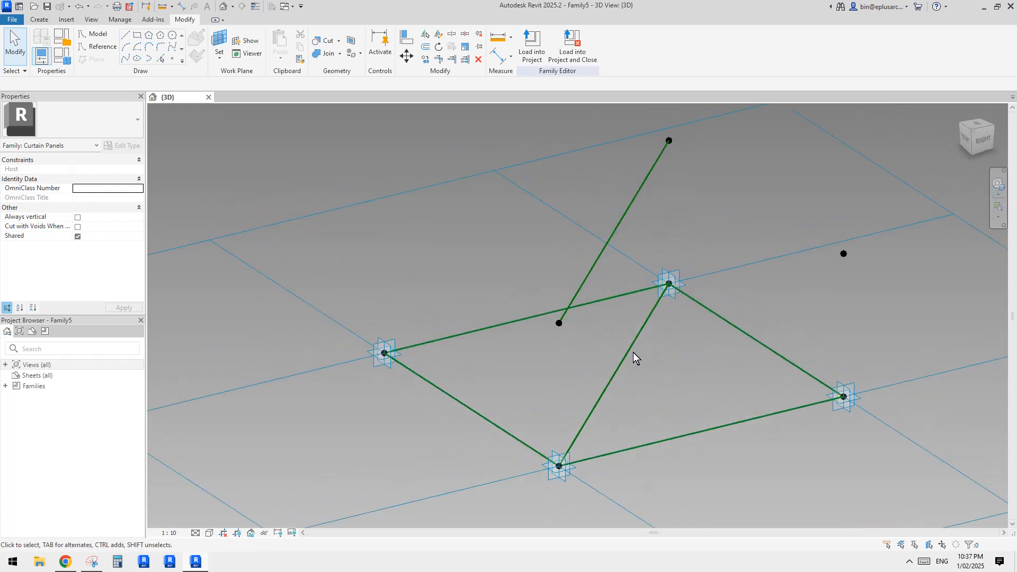
pyautogui.moveTo(565, 336); pyautogui.dragTo(560, 332, button='middle')
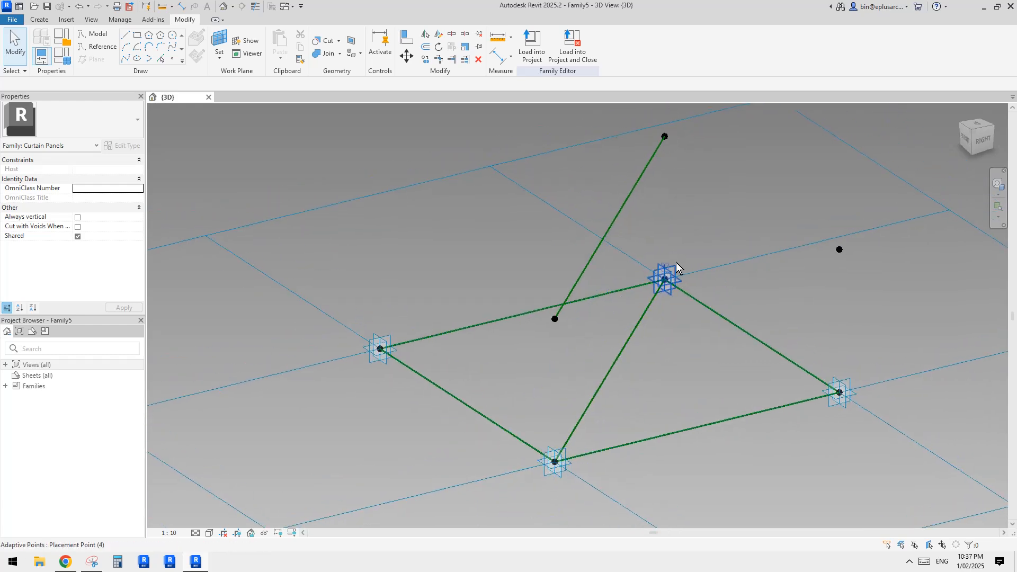
# - Place a reference point near placement point 1 on each of the two edge lines running to points 2 and 4
pyautogui.click(370, 350)
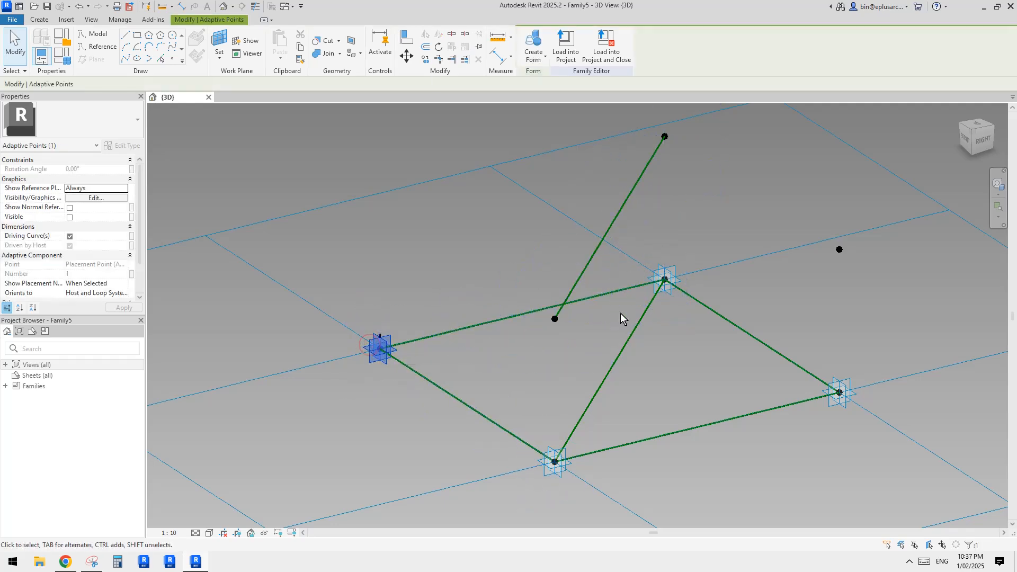
pyautogui.scroll(3, 448, 356)
pyautogui.click(224, 207)
pyautogui.scroll(-1, 353, 283)
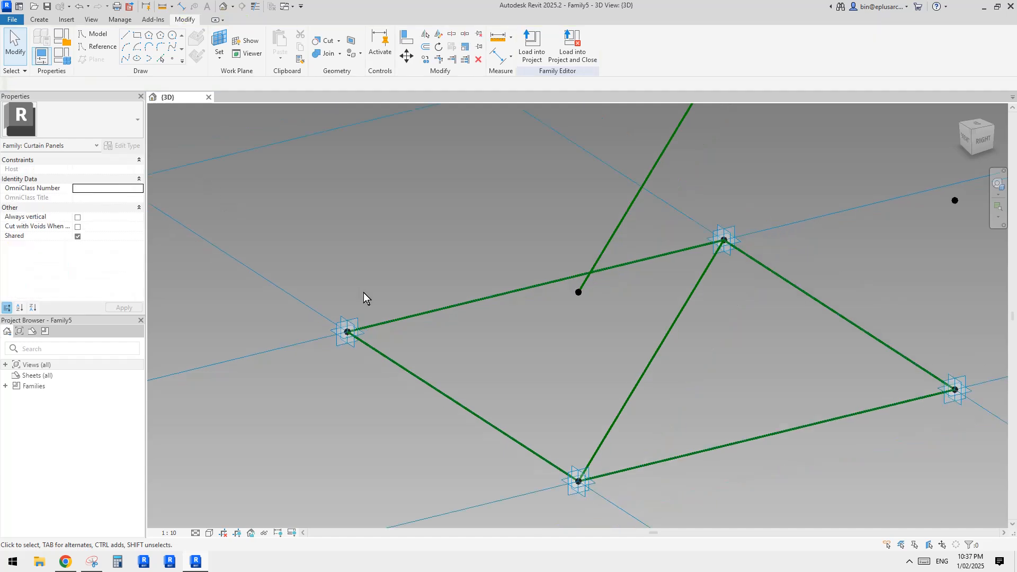
pyautogui.moveTo(364, 296); pyautogui.dragTo(360, 280, button='middle')
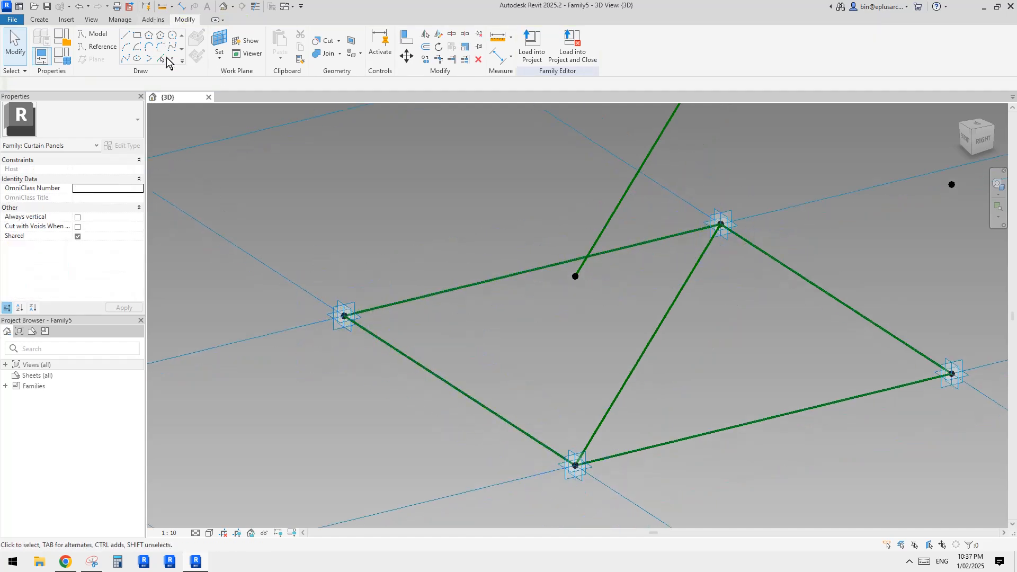
pyautogui.click(168, 59)
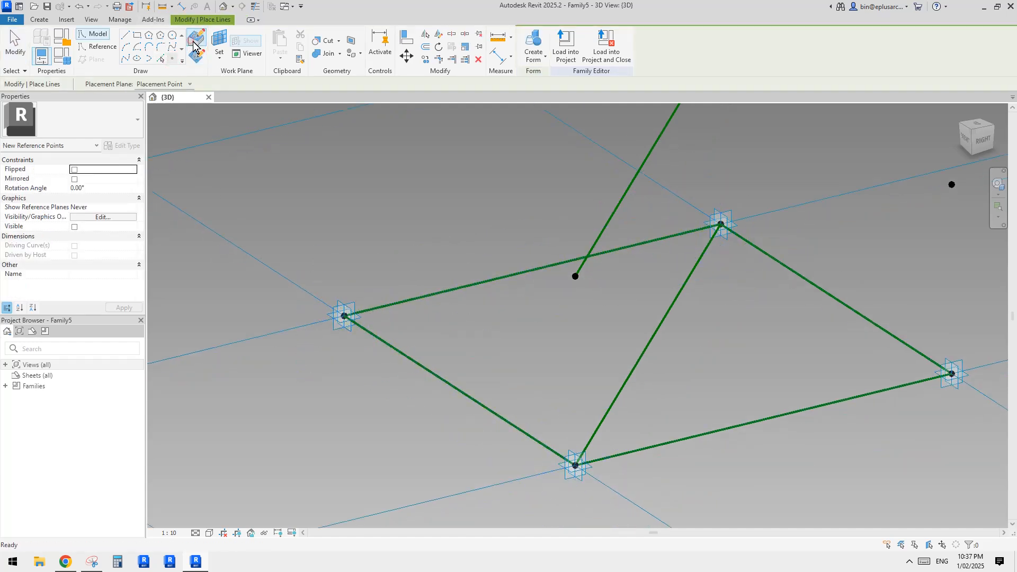
pyautogui.click(398, 302)
pyautogui.click(379, 338)
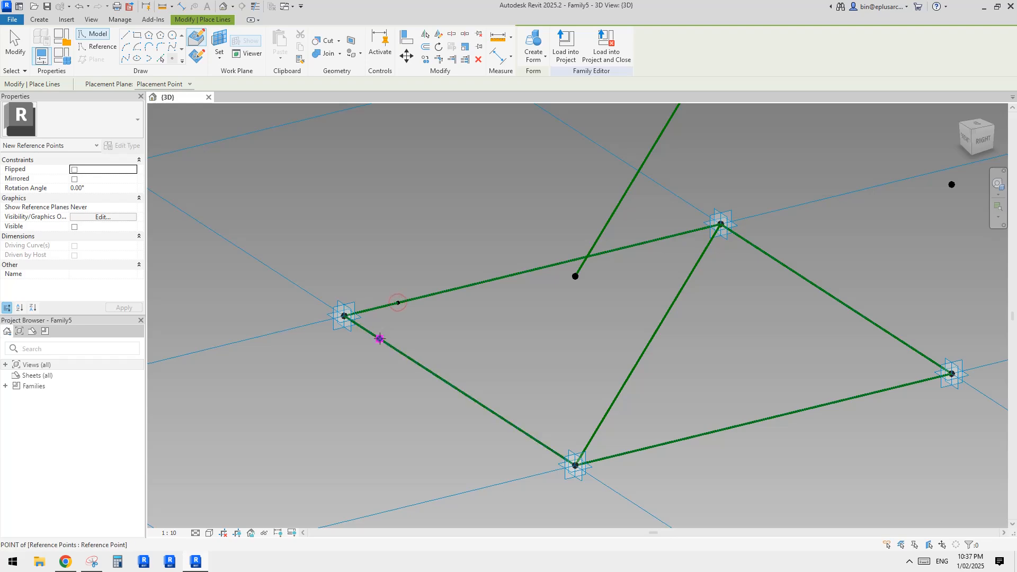
pyautogui.press('Escape')
# - Connect the two new edge points near placement point 1 with a spline through points and make it a reference line
pyautogui.click(397, 301)
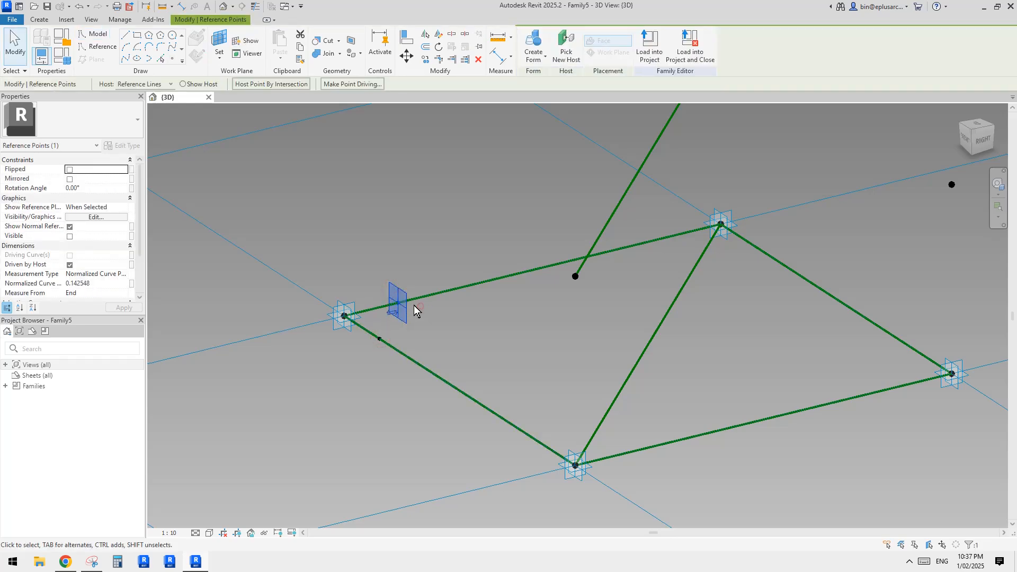
pyautogui.click(380, 339)
pyautogui.keyDown('shift'); pyautogui.moveTo(381, 342); pyautogui.dragTo(445, 363, button='middle'); pyautogui.keyUp('shift')
pyautogui.moveTo(362, 295); pyautogui.dragTo(414, 335)
pyautogui.keyDown('shift'); pyautogui.moveTo(414, 335); pyautogui.dragTo(377, 329, button='middle'); pyautogui.keyUp('shift')
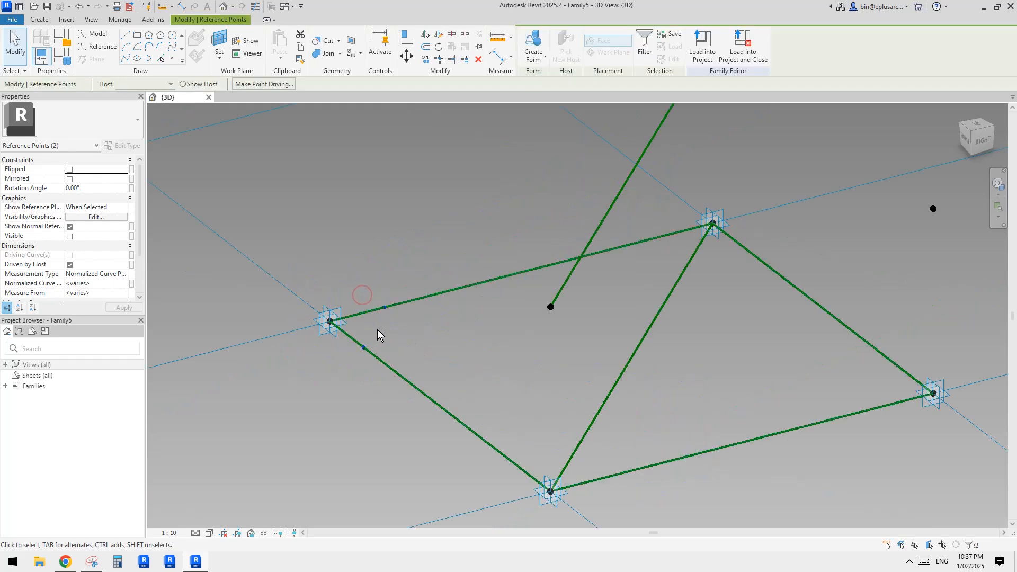
pyautogui.click(126, 59)
pyautogui.keyDown('shift'); pyautogui.moveTo(387, 331); pyautogui.dragTo(411, 338, button='middle'); pyautogui.keyUp('shift')
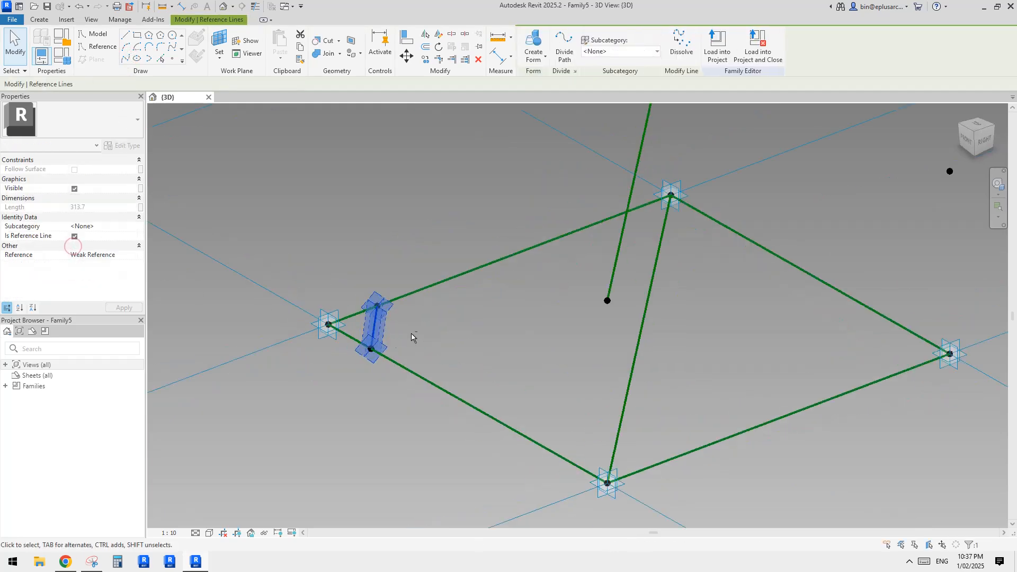
pyautogui.press('Escape')
# - Set the measurement type of both edge points near placement point 1 to Segment Length, with a segment length of 10
pyautogui.click(372, 297)
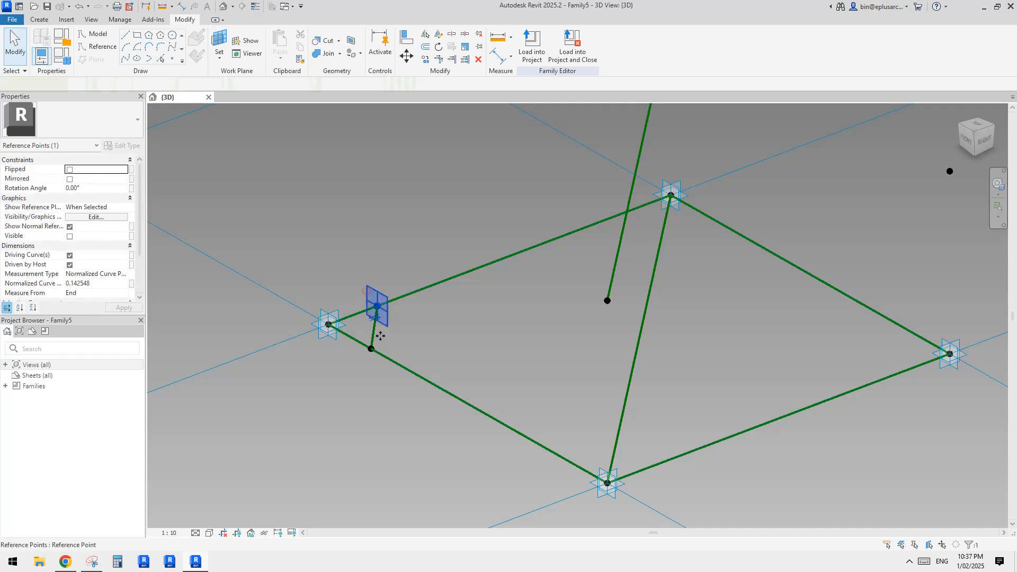
pyautogui.keyDown('ctrl'); pyautogui.click(371, 348); pyautogui.keyUp('ctrl')
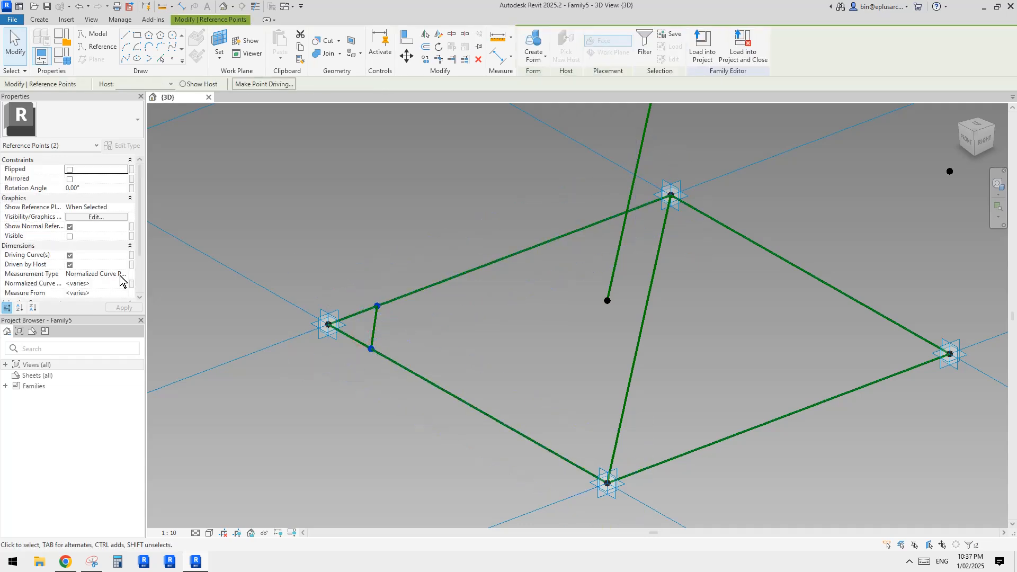
pyautogui.click(121, 275)
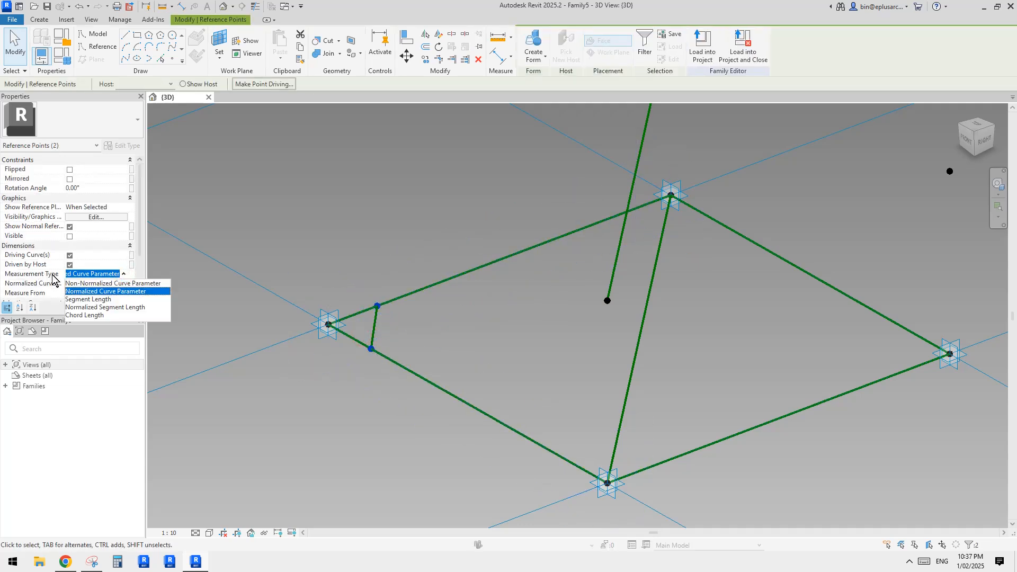
pyautogui.click(96, 300)
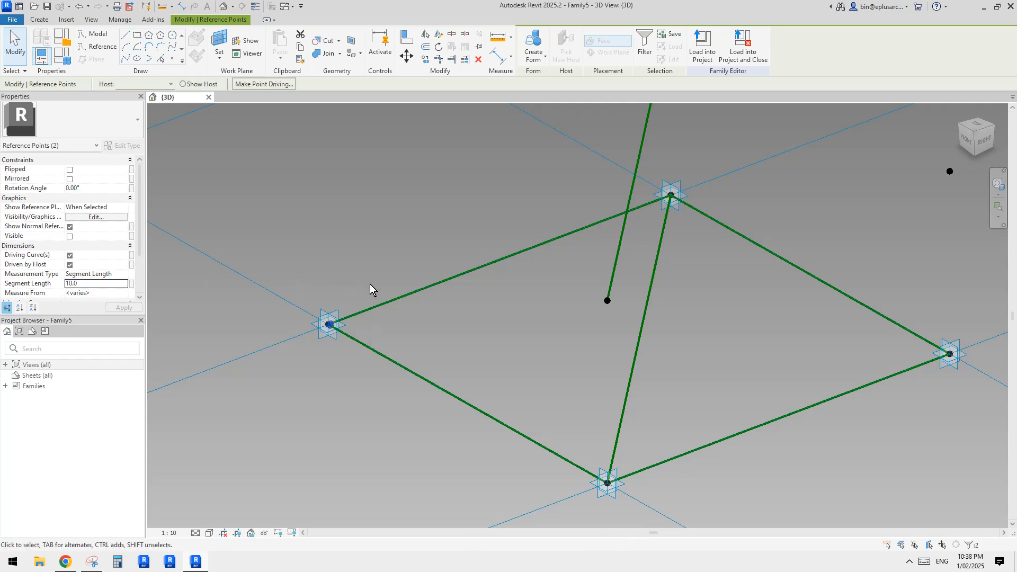
pyautogui.scroll(4, 328, 325)
pyautogui.scroll(5, 328, 331)
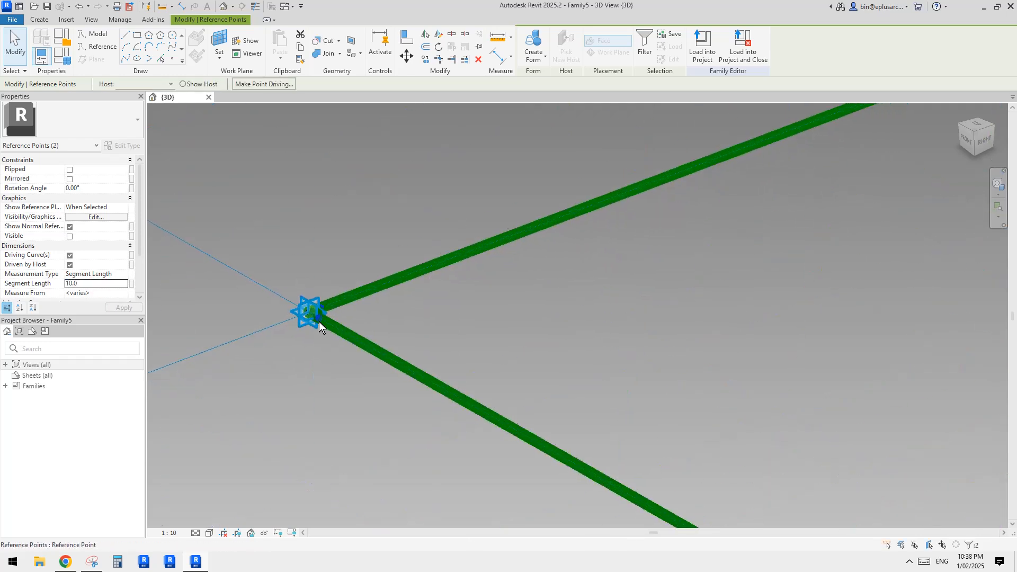
pyautogui.press('Escape')
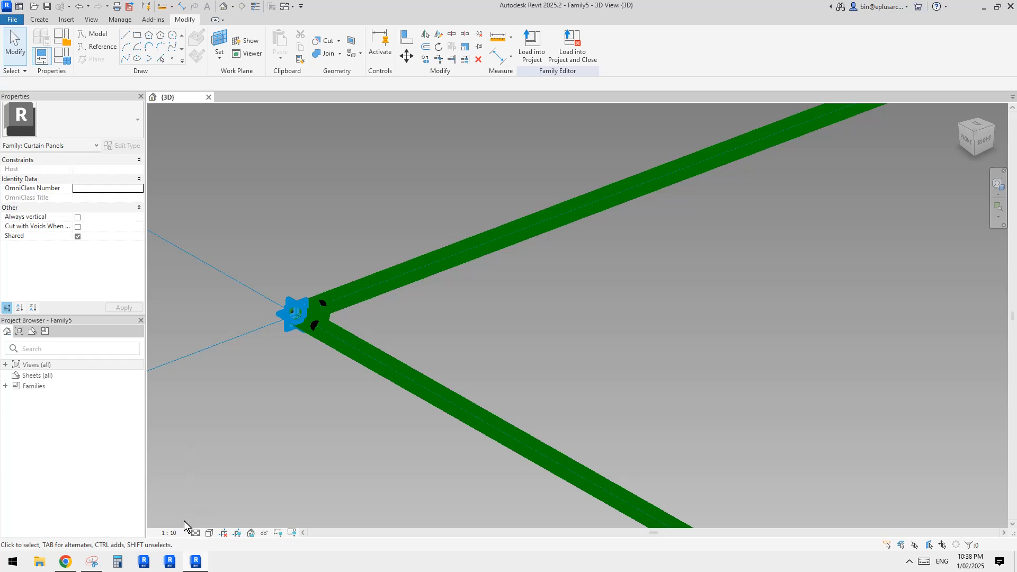
# - Set the view scale to 1:2 and select the short reference line near placement point 1
pyautogui.click(170, 532)
pyautogui.click(172, 392)
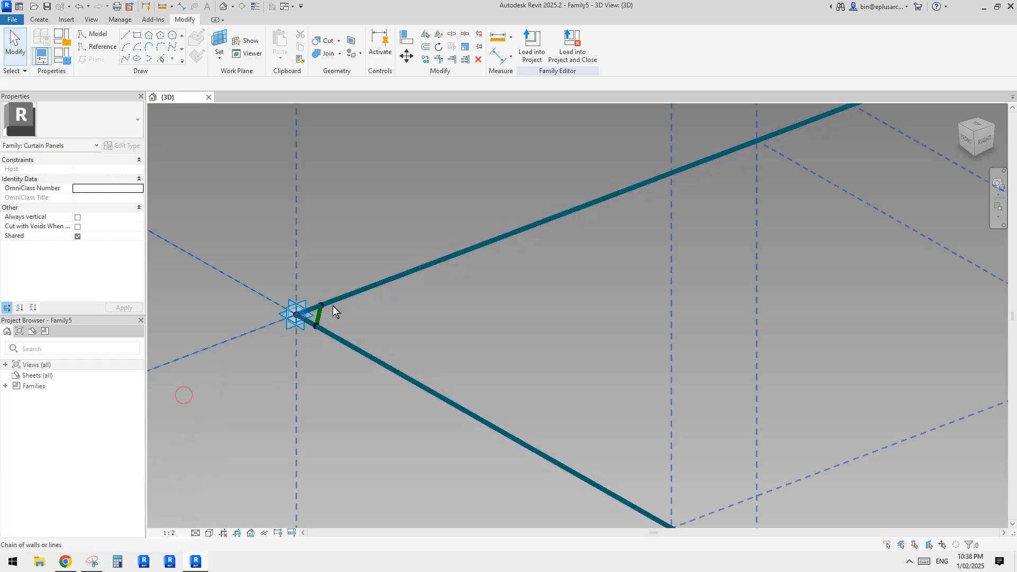
pyautogui.click(320, 314)
pyautogui.scroll(-6, 350, 345)
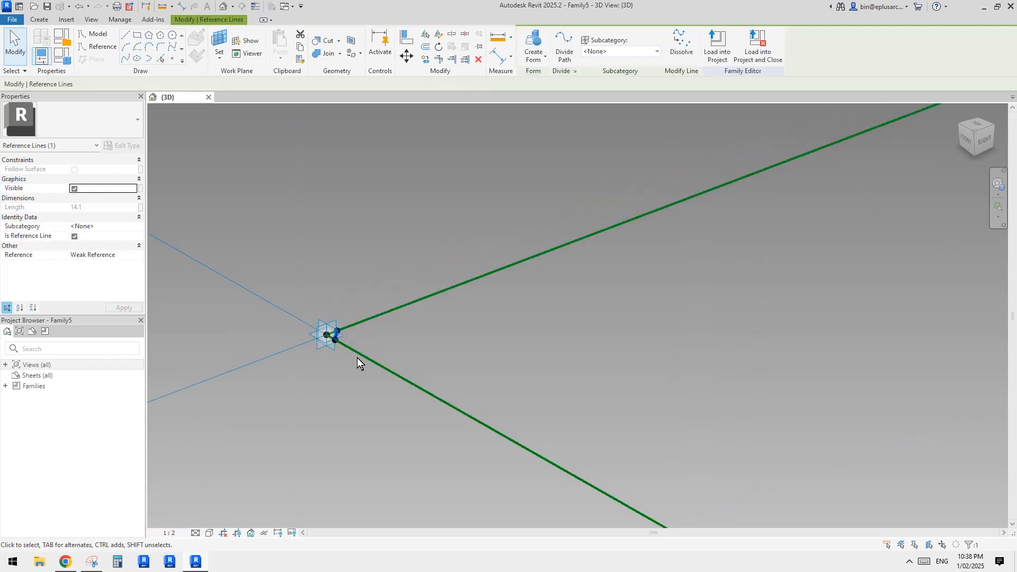
pyautogui.moveTo(624, 290); pyautogui.dragTo(532, 335, button='middle')
pyautogui.moveTo(732, 284); pyautogui.dragTo(587, 345, button='middle')
pyautogui.scroll(2, 675, 312)
pyautogui.click(663, 310)
pyautogui.scroll(-2, 609, 305)
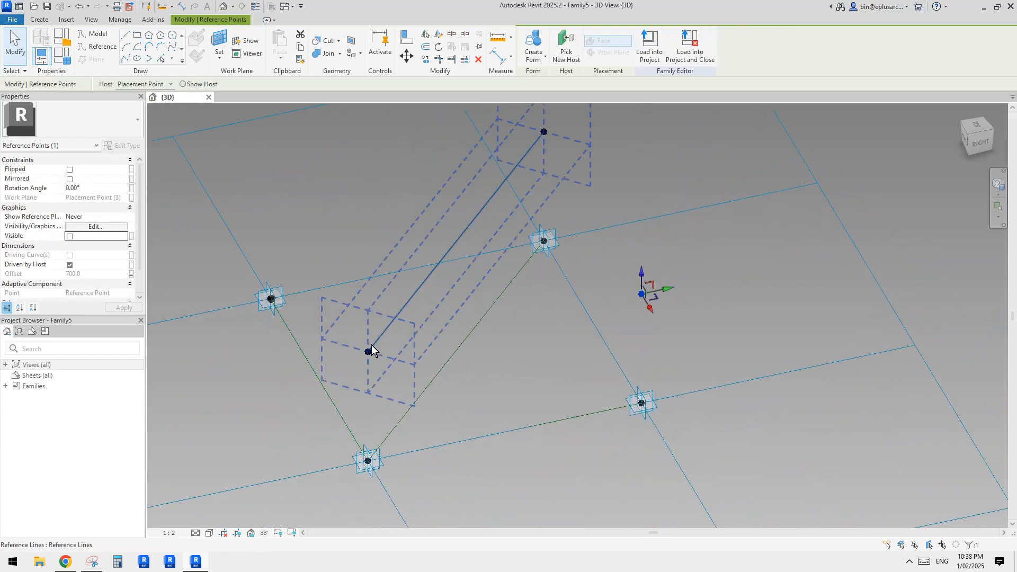
pyautogui.moveTo(641, 293); pyautogui.dragTo(640, 324, button='middle')
pyautogui.press('Escape')
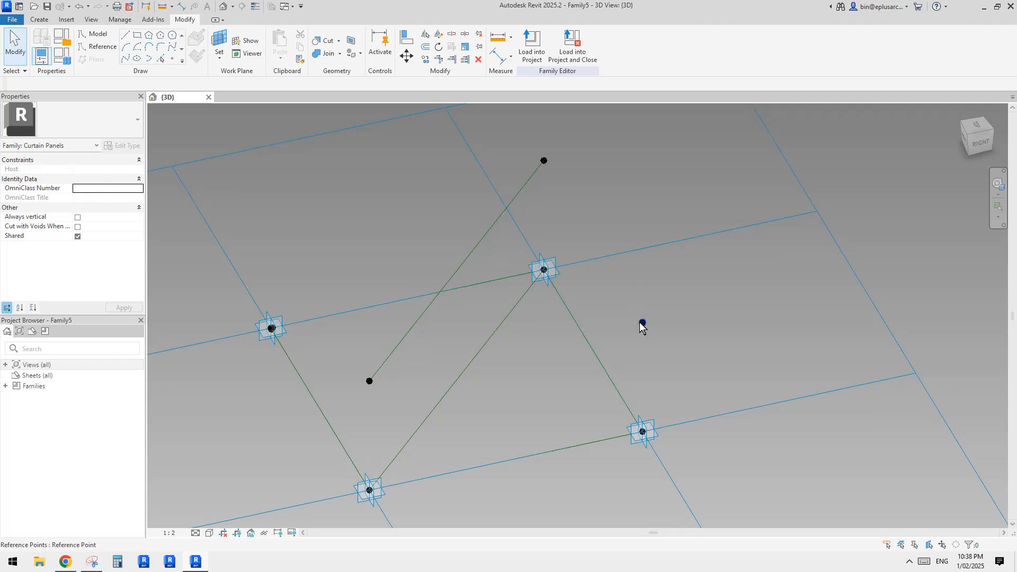
pyautogui.click(174, 59)
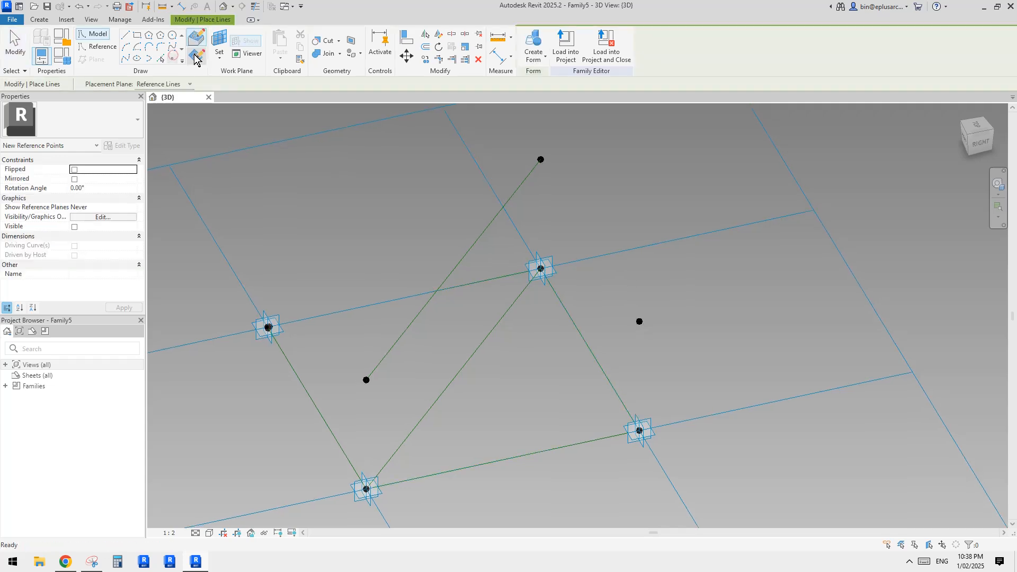
pyautogui.keyDown('shift'); pyautogui.moveTo(466, 204); pyautogui.dragTo(453, 206, button='middle'); pyautogui.keyUp('shift')
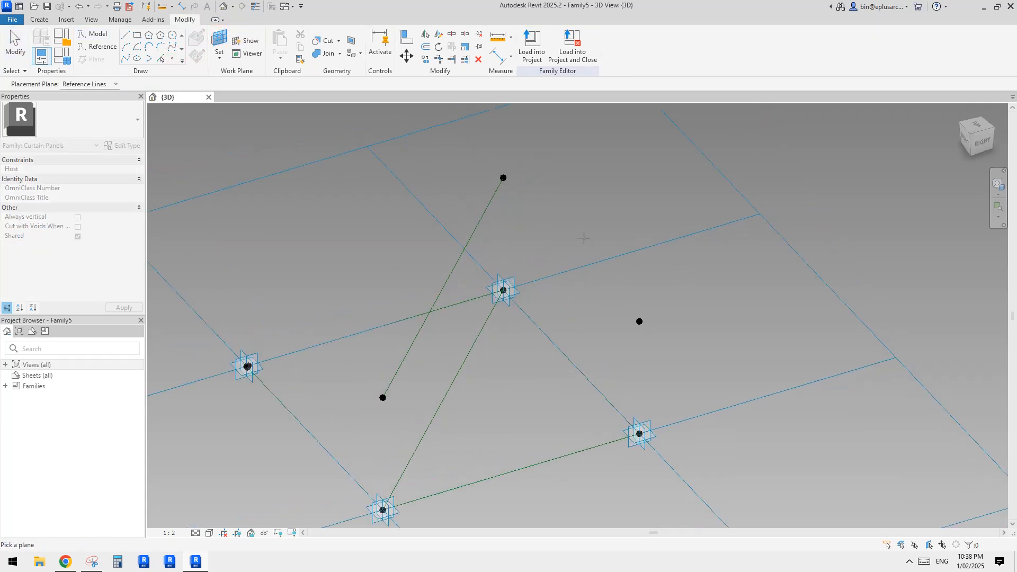
pyautogui.scroll(2, 634, 325)
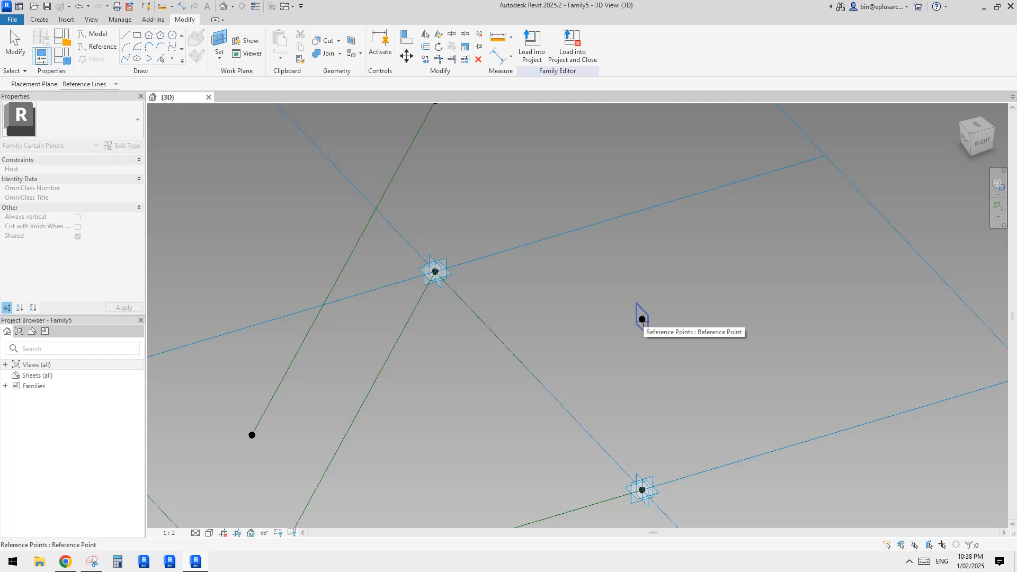
pyautogui.click(641, 318)
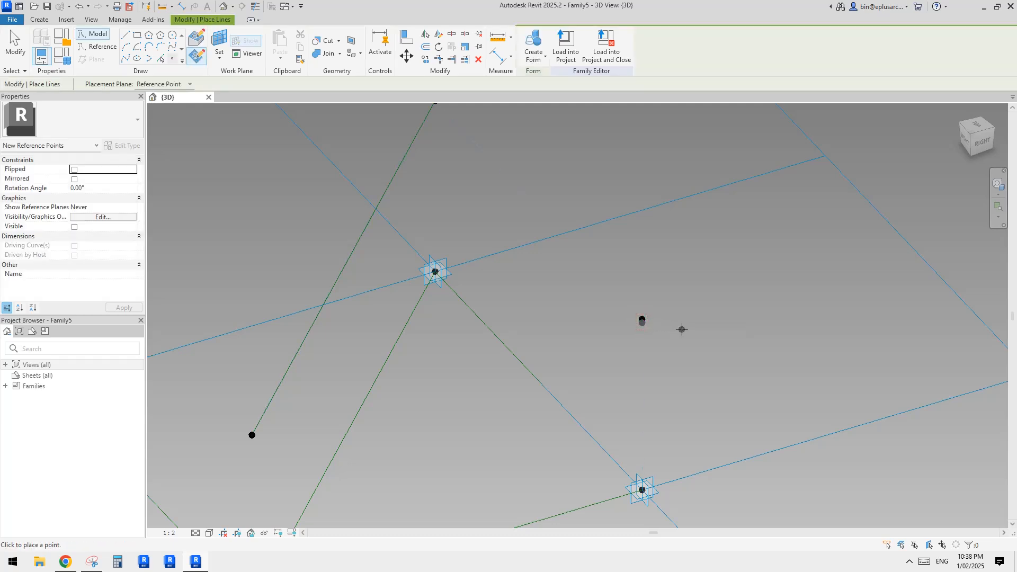
pyautogui.press('Escape')
pyautogui.press('Escape')
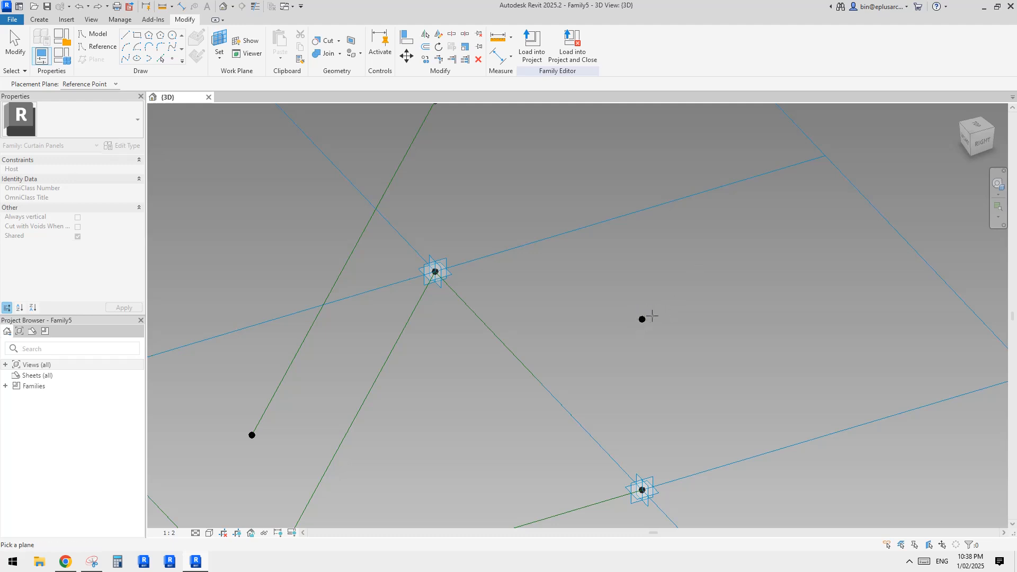
# - Place a reference point on a vertical work plane of the raised point above placement point 3, coincident with that point
pyautogui.click(640, 318)
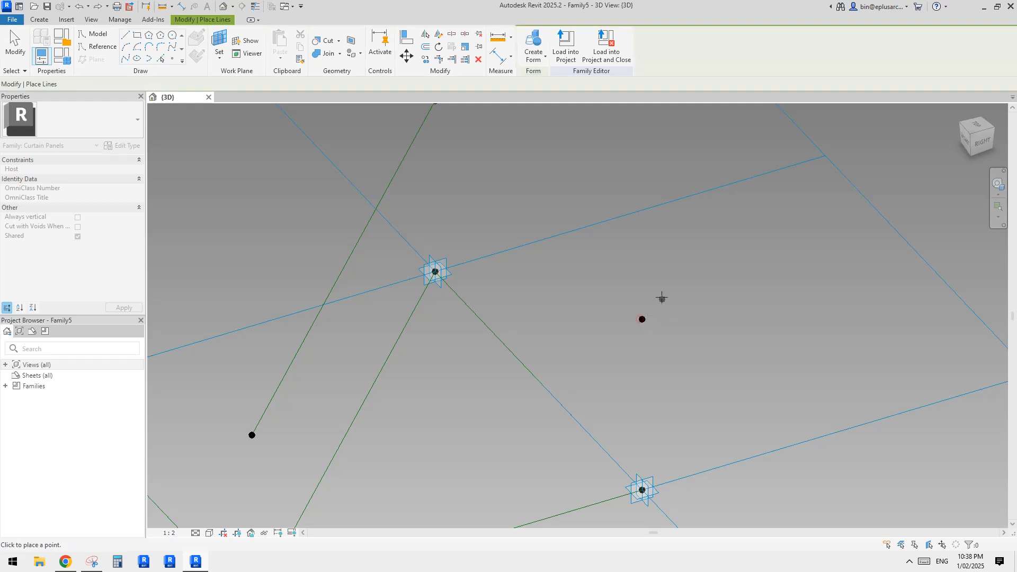
pyautogui.click(642, 319)
pyautogui.click(547, 316)
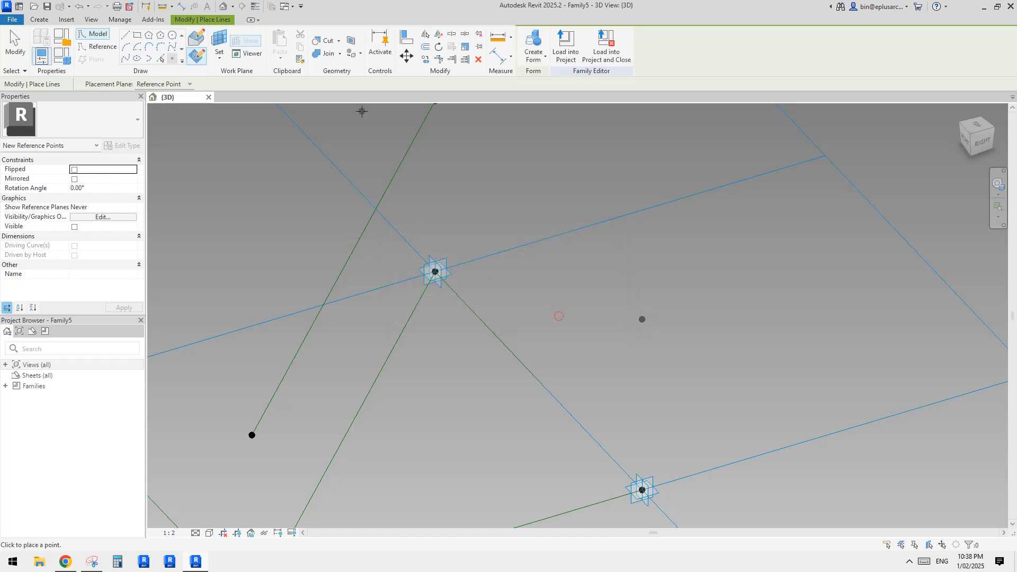
pyautogui.press('Escape')
pyautogui.press('Escape')
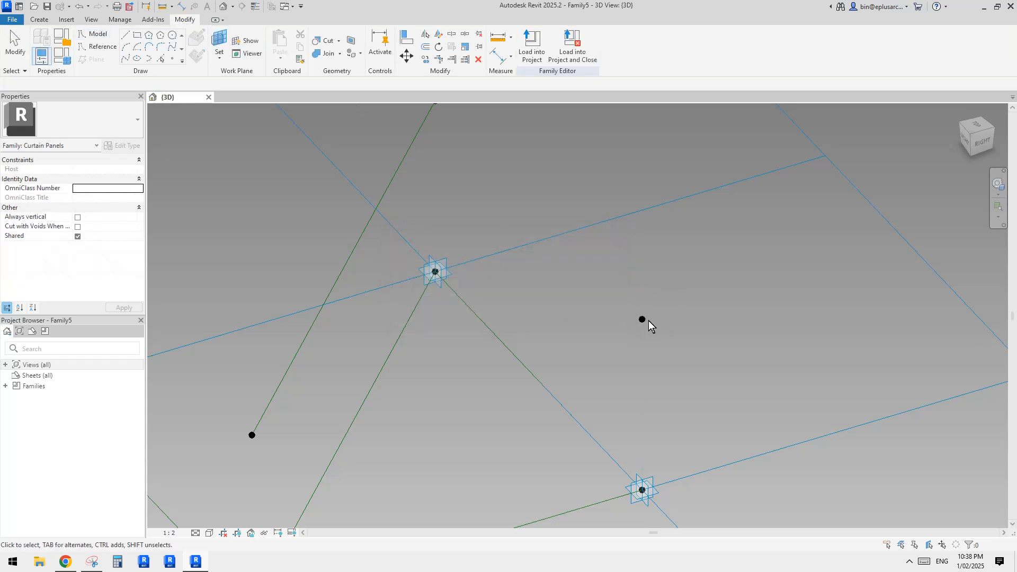
# - Move the new reference point off the raised point above placement point 3 and give it a small negative offset
pyautogui.click(643, 320)
pyautogui.moveTo(653, 341)
pyautogui.keyDown('shift'); pyautogui.mouseDown(button='middle')
pyautogui.moveTo(749, 316)
pyautogui.moveTo(669, 332)
pyautogui.mouseUp(button='middle'); pyautogui.keyUp('shift')
pyautogui.moveTo(661, 329); pyautogui.dragTo(646, 321)
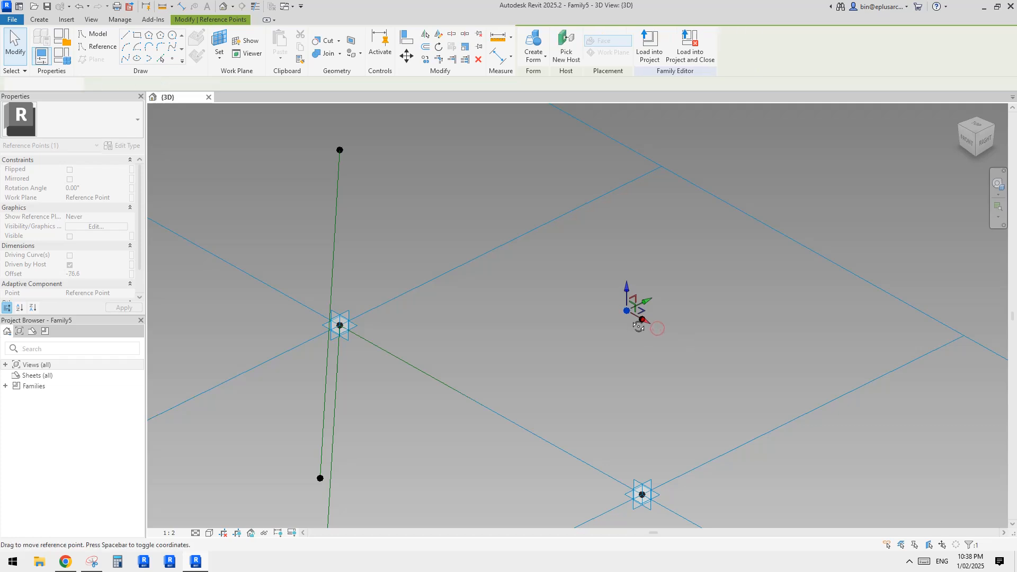
pyautogui.keyDown('shift'); pyautogui.moveTo(646, 321); pyautogui.dragTo(639, 324, button='middle'); pyautogui.keyUp('shift')
pyautogui.click(93, 274)
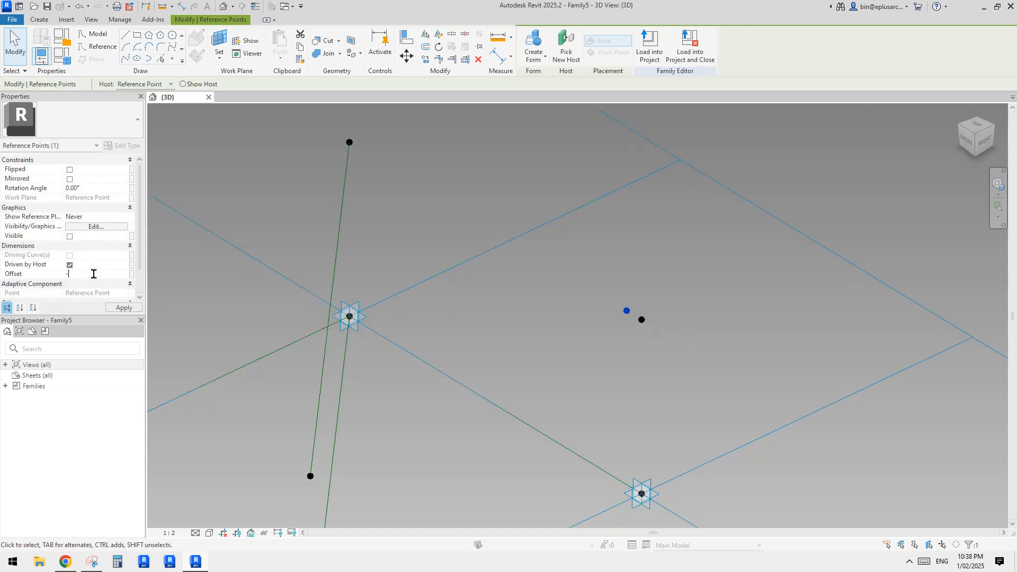
pyautogui.click(536, 309)
# - Place another reference point on a vertical work plane of the raised point above placement point 3, coincident with that point, accepting the duplicate-point warning
pyautogui.click(172, 58)
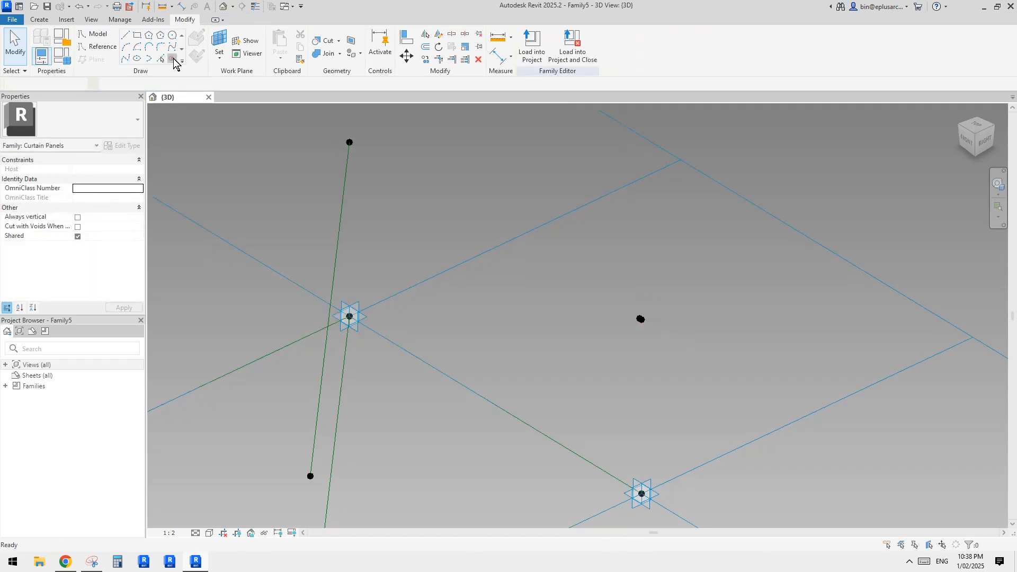
pyautogui.click(222, 33)
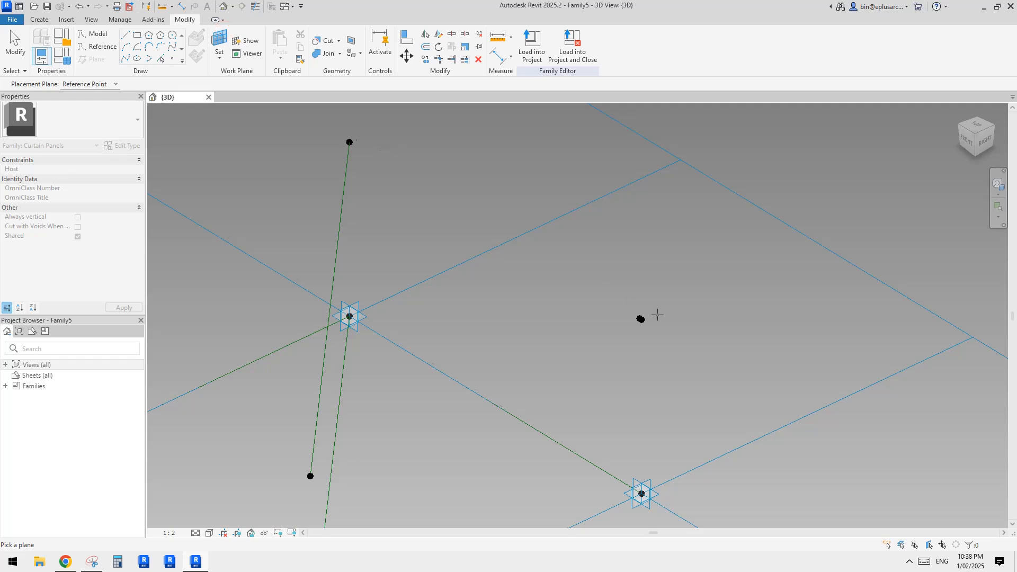
pyautogui.keyDown('shift'); pyautogui.moveTo(657, 315); pyautogui.dragTo(641, 333, button='middle'); pyautogui.keyUp('shift')
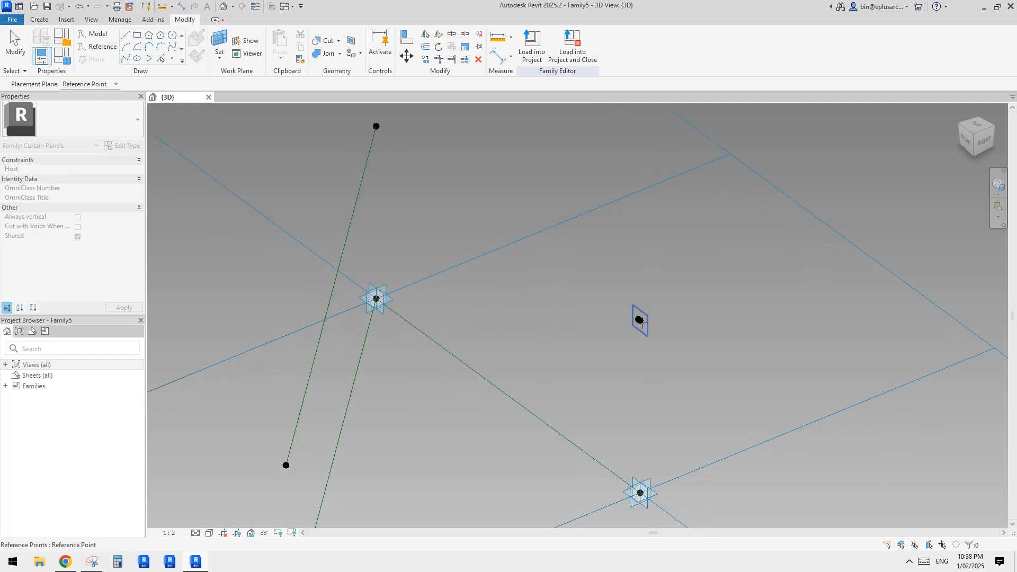
pyautogui.click(640, 321)
pyautogui.click(640, 320)
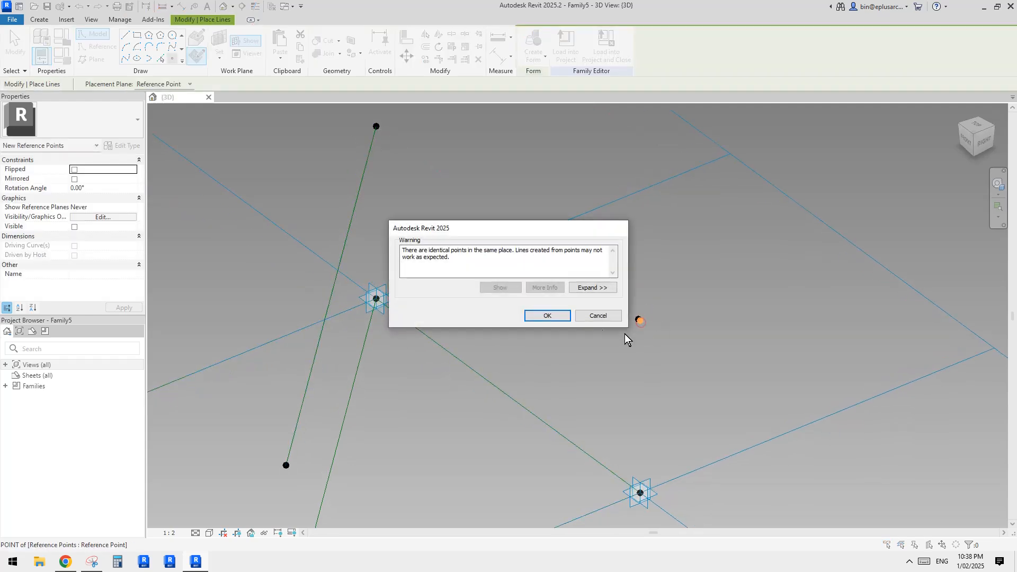
pyautogui.click(551, 316)
pyautogui.press('Escape')
# - Set the offset of the newly placed reference point above placement point 3 to -10
pyautogui.click(642, 321)
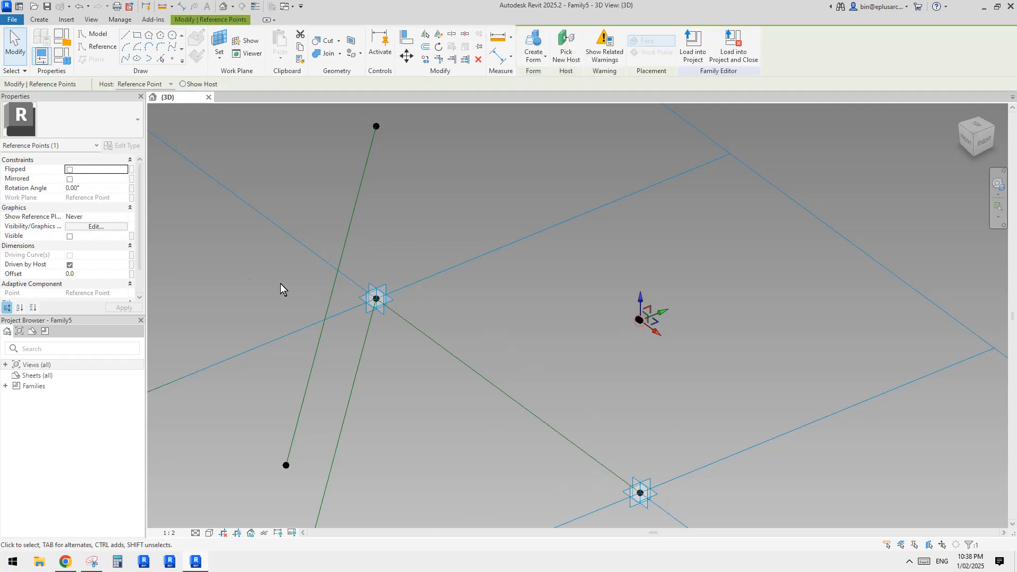
pyautogui.click(101, 274)
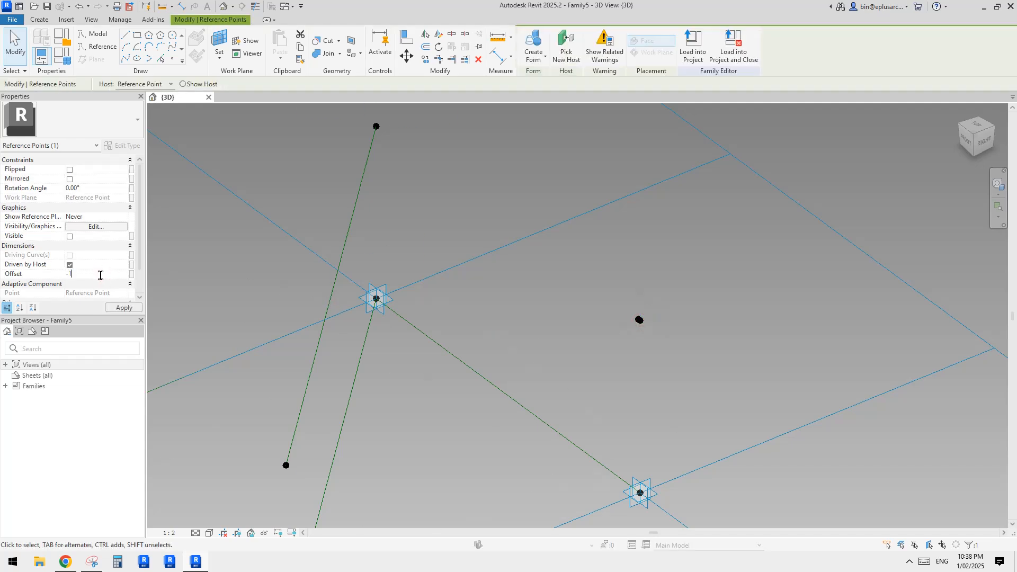
pyautogui.click(681, 313)
# - Connect the two offset points above placement point 3 with a spline through points and make it a reference line
pyautogui.scroll(8, 638, 325)
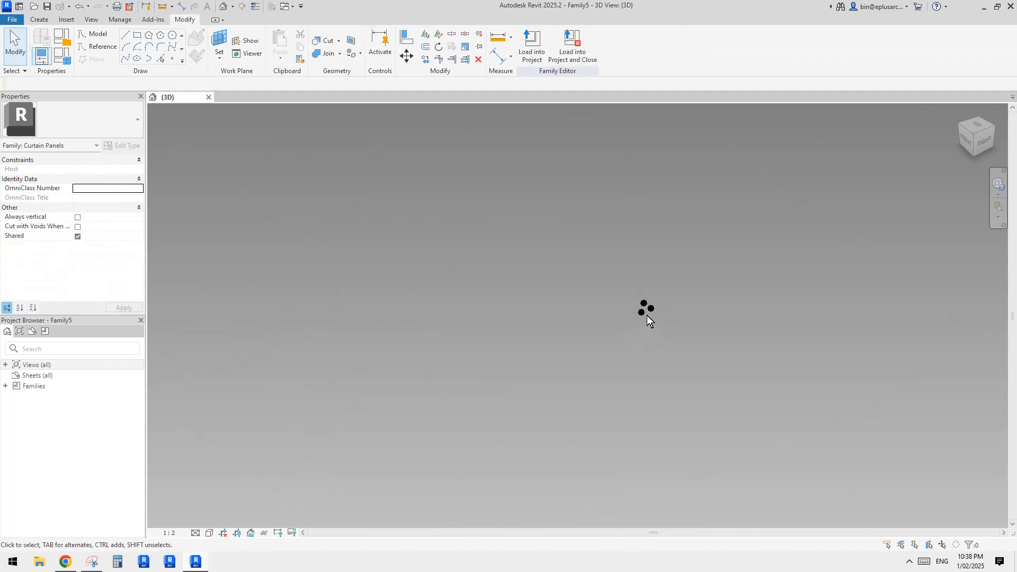
pyautogui.moveTo(607, 256); pyautogui.dragTo(647, 334)
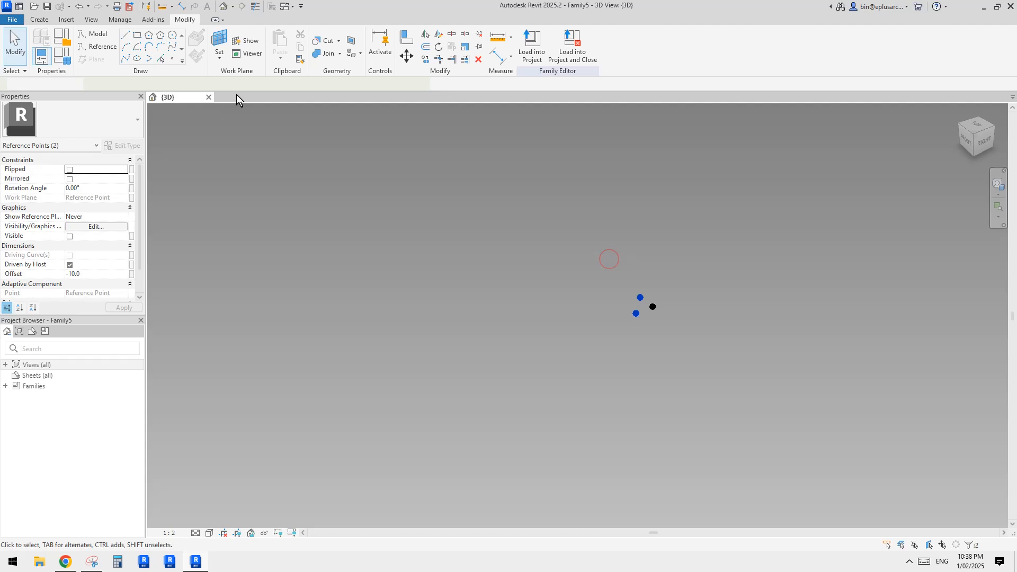
pyautogui.click(122, 59)
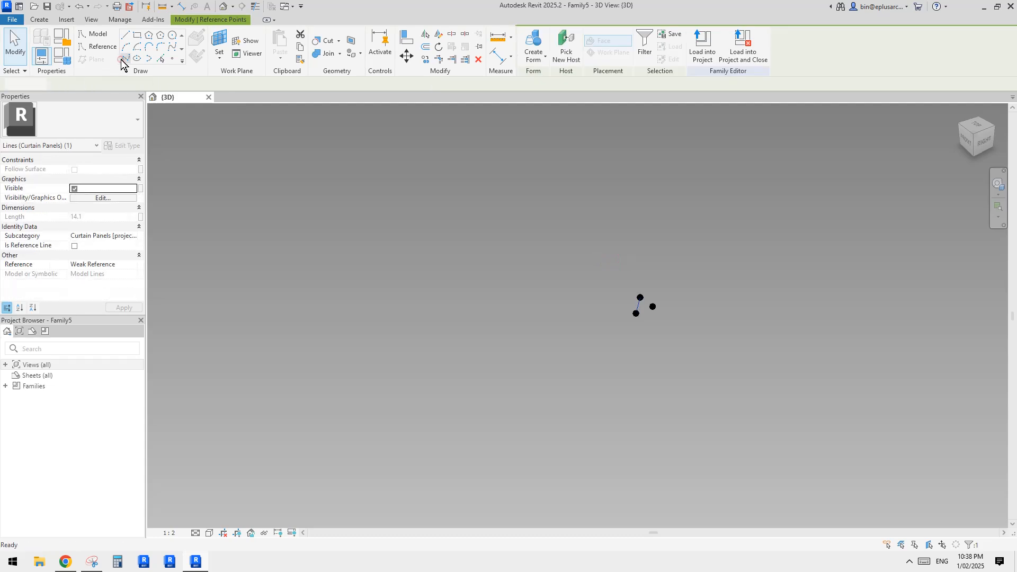
pyautogui.click(76, 246)
pyautogui.click(582, 278)
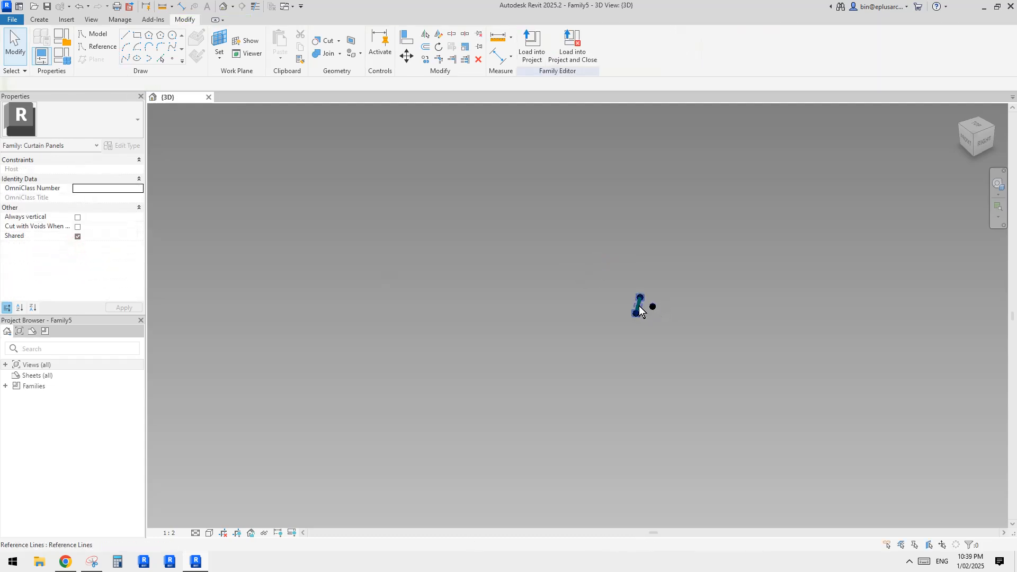
pyautogui.click(640, 303)
pyautogui.scroll(-10, 642, 303)
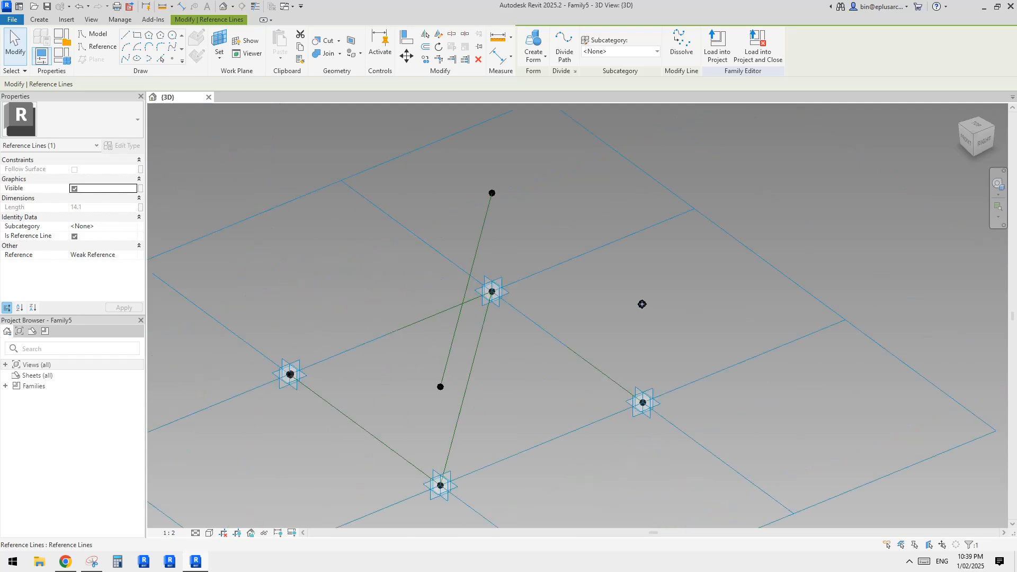
pyautogui.keyDown('shift'); pyautogui.moveTo(614, 317); pyautogui.dragTo(593, 350, button='middle'); pyautogui.keyUp('shift')
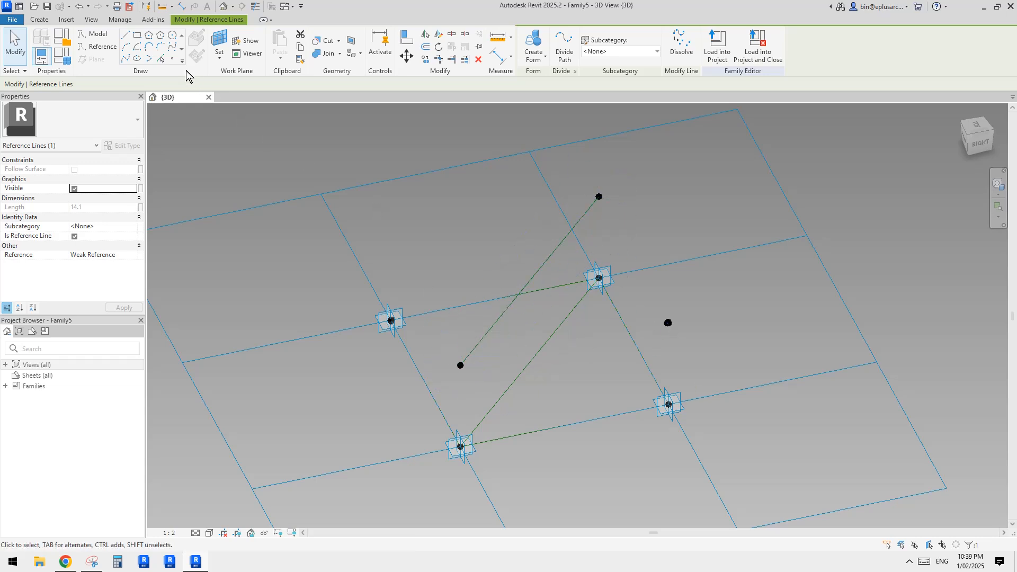
pyautogui.click(651, 329)
pyautogui.keyDown('shift'); pyautogui.moveTo(644, 328); pyautogui.dragTo(663, 324, button='middle'); pyautogui.keyUp('shift')
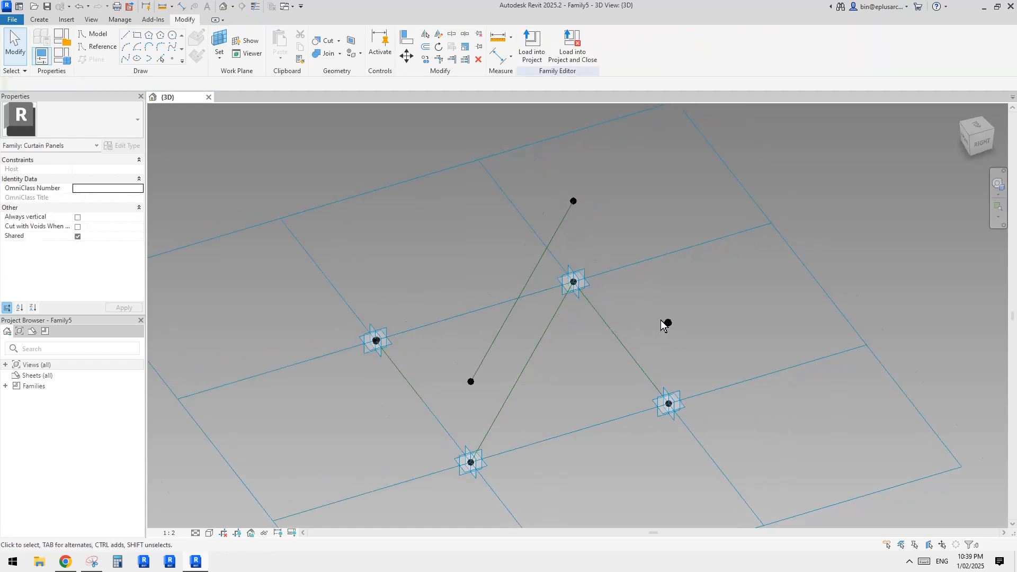
# - Try to create a form from the raised and base diagonal reference lines plus the short reference lines above placement point 3 and near placement point 1
pyautogui.scroll(4, 664, 324)
pyautogui.scroll(4, 681, 328)
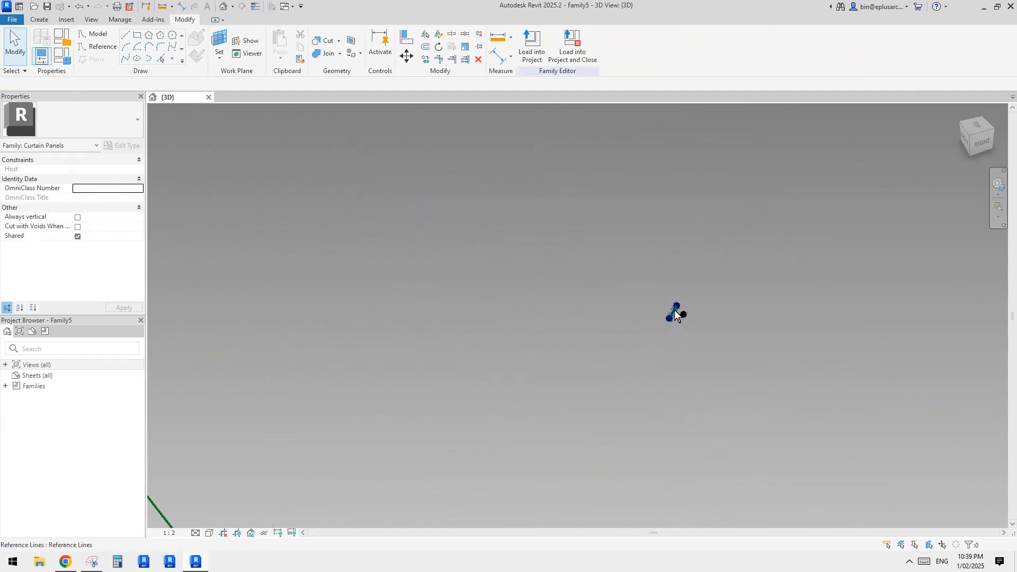
pyautogui.click(675, 313)
pyautogui.scroll(-2, 673, 313)
pyautogui.scroll(-5, 672, 319)
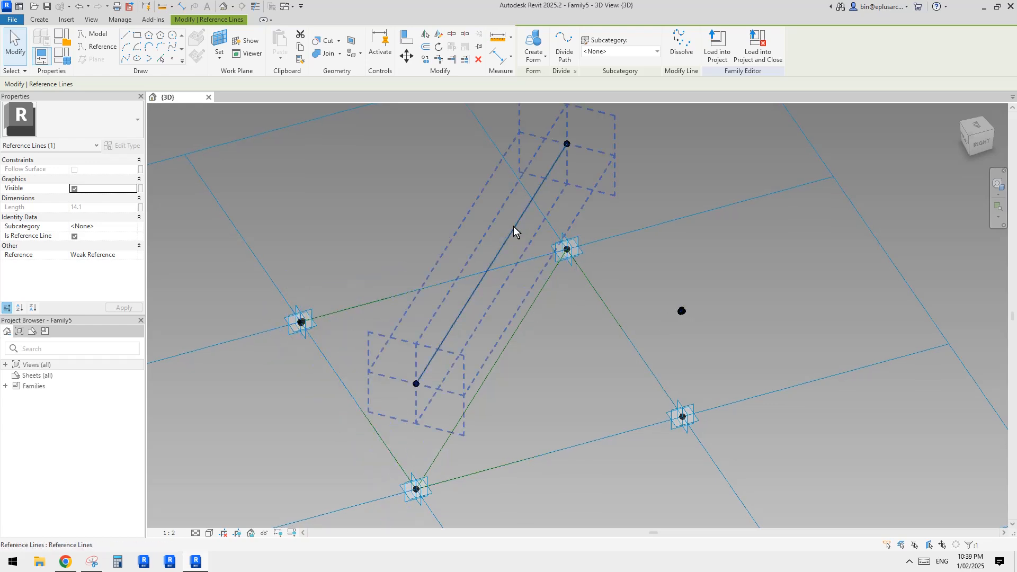
pyautogui.keyDown('shift'); pyautogui.moveTo(514, 339); pyautogui.dragTo(323, 386, button='middle'); pyautogui.keyUp('shift')
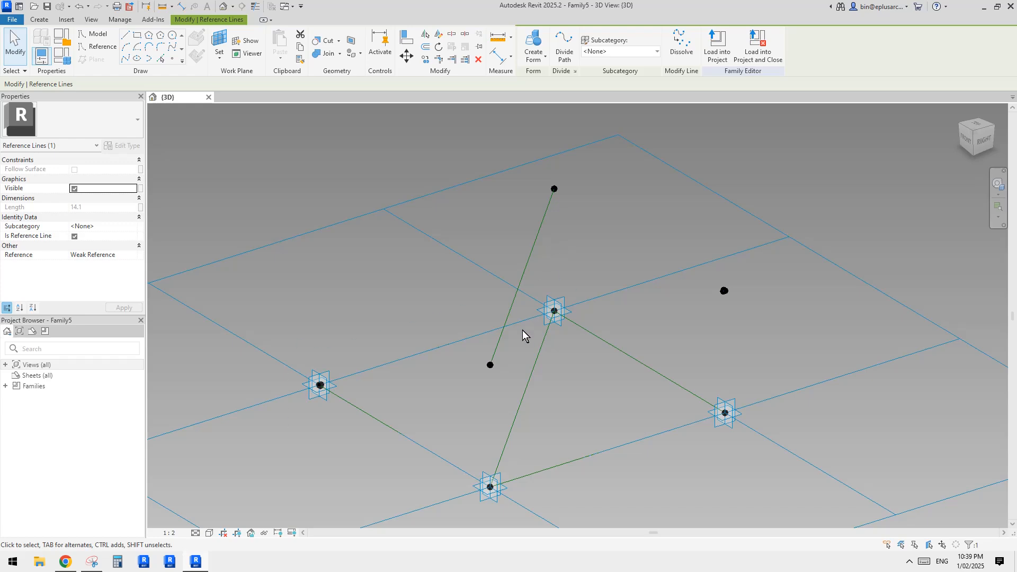
pyautogui.scroll(6, 723, 289)
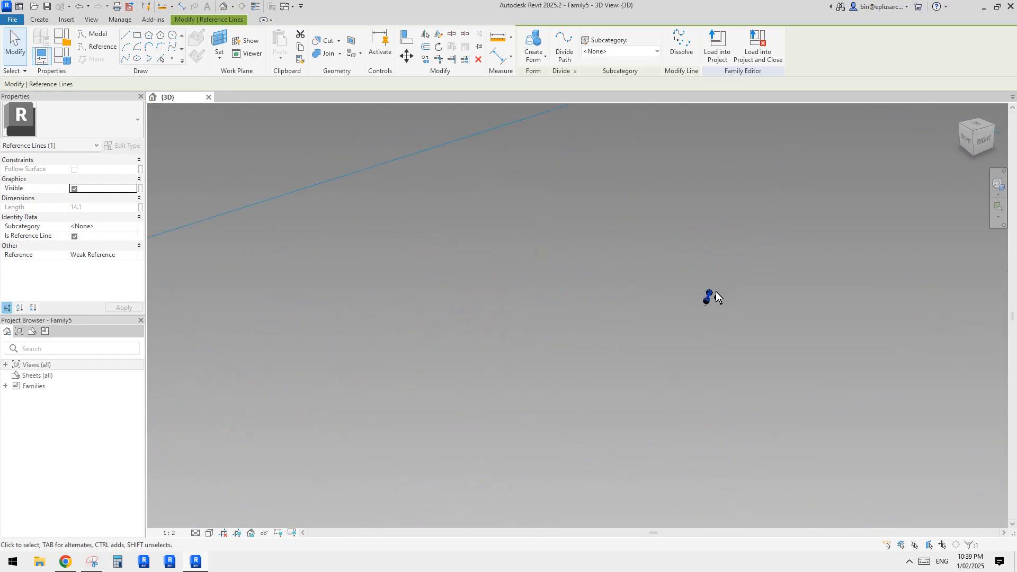
pyautogui.scroll(2, 716, 291)
pyautogui.scroll(-7, 552, 308)
pyautogui.moveTo(516, 320); pyautogui.dragTo(627, 316, button='middle')
pyautogui.keyDown('ctrl'); pyautogui.click(505, 240); pyautogui.keyUp('ctrl')
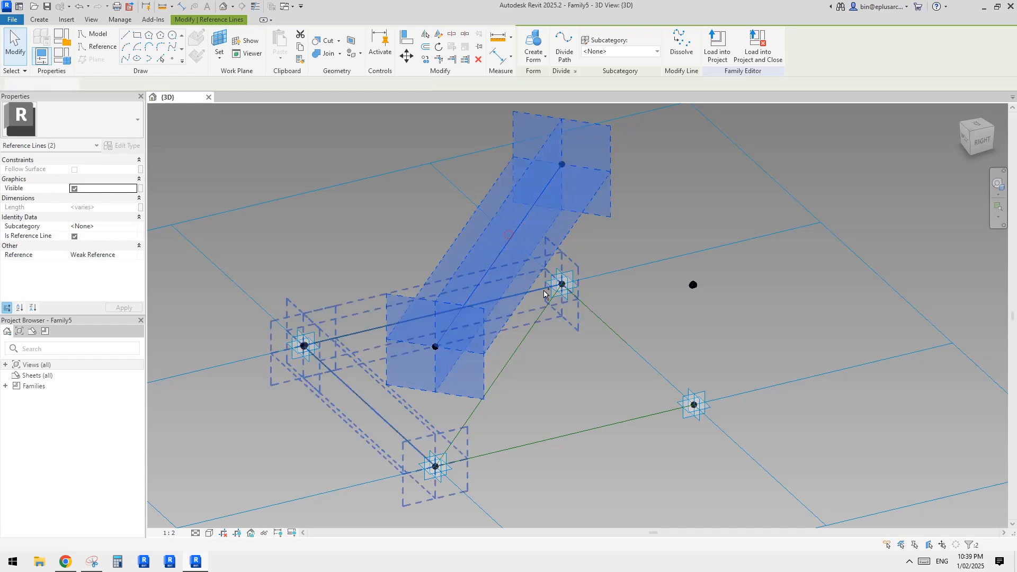
pyautogui.keyDown('ctrl'); pyautogui.click(547, 312); pyautogui.keyUp('ctrl')
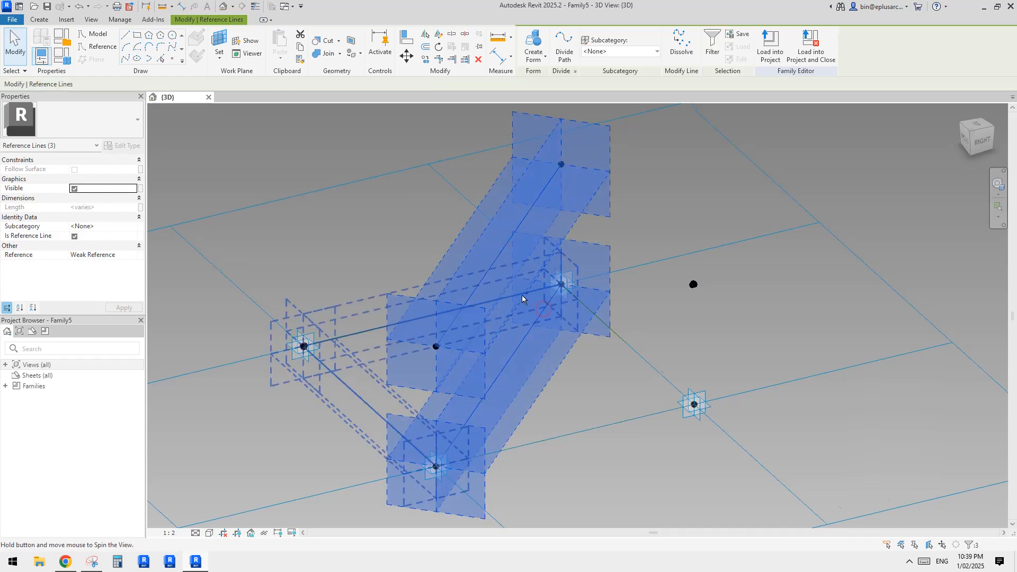
pyautogui.scroll(3, 299, 360)
pyautogui.scroll(3, 307, 336)
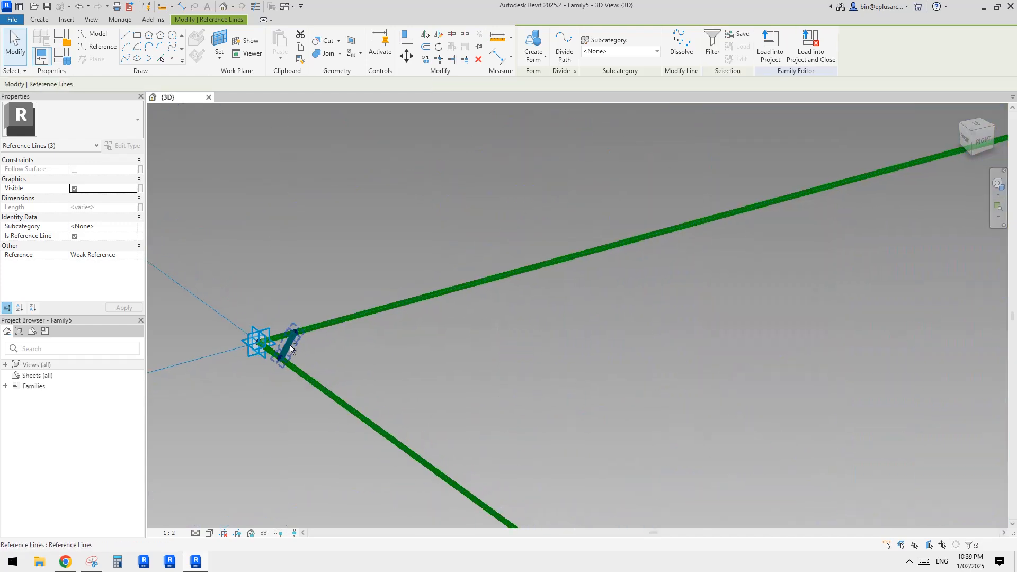
pyautogui.keyDown('ctrl'); pyautogui.click(293, 346); pyautogui.keyUp('ctrl')
pyautogui.scroll(-8, 351, 324)
pyautogui.scroll(-3, 339, 330)
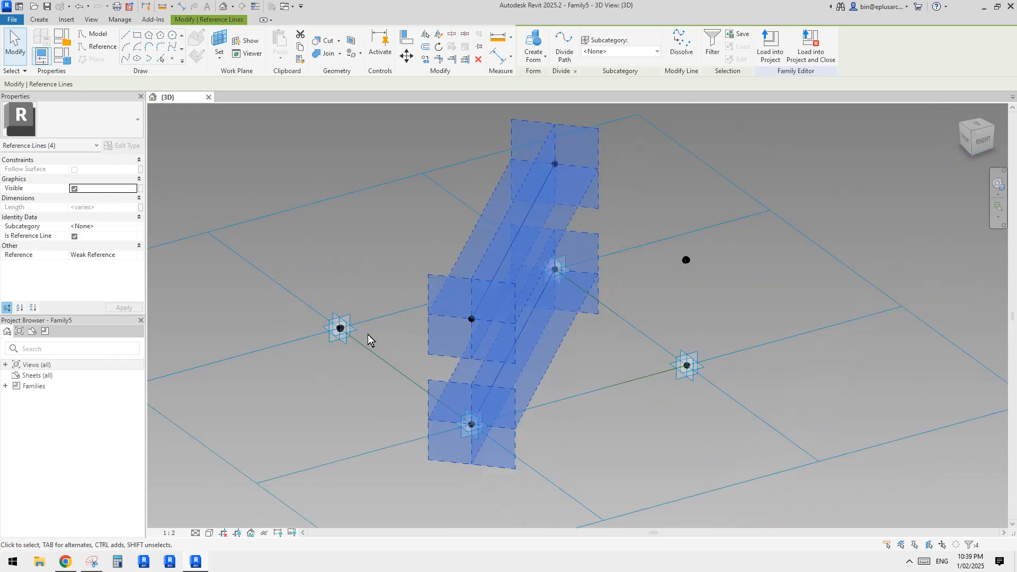
pyautogui.click(711, 32)
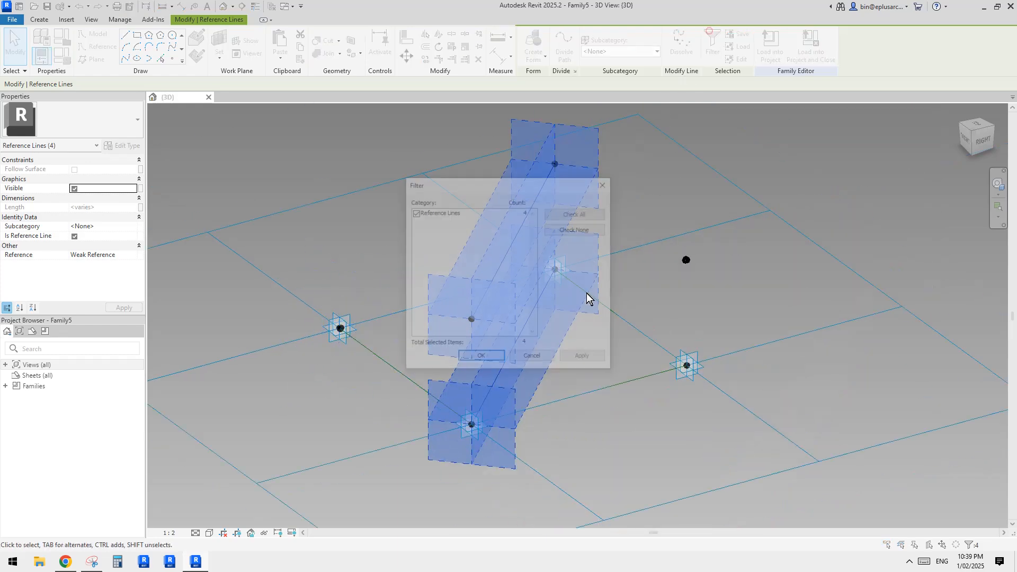
pyautogui.click(606, 183)
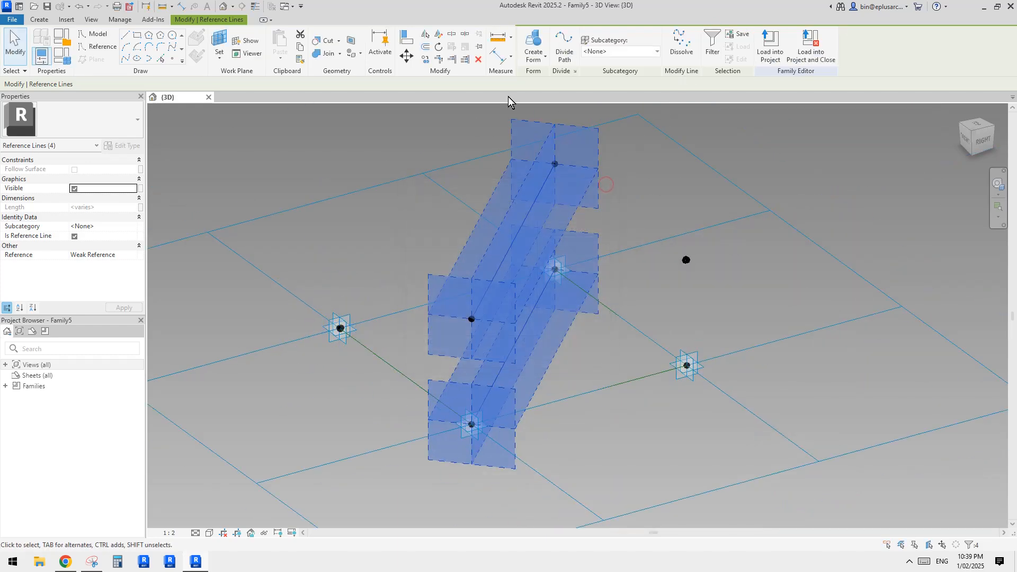
pyautogui.click(534, 40)
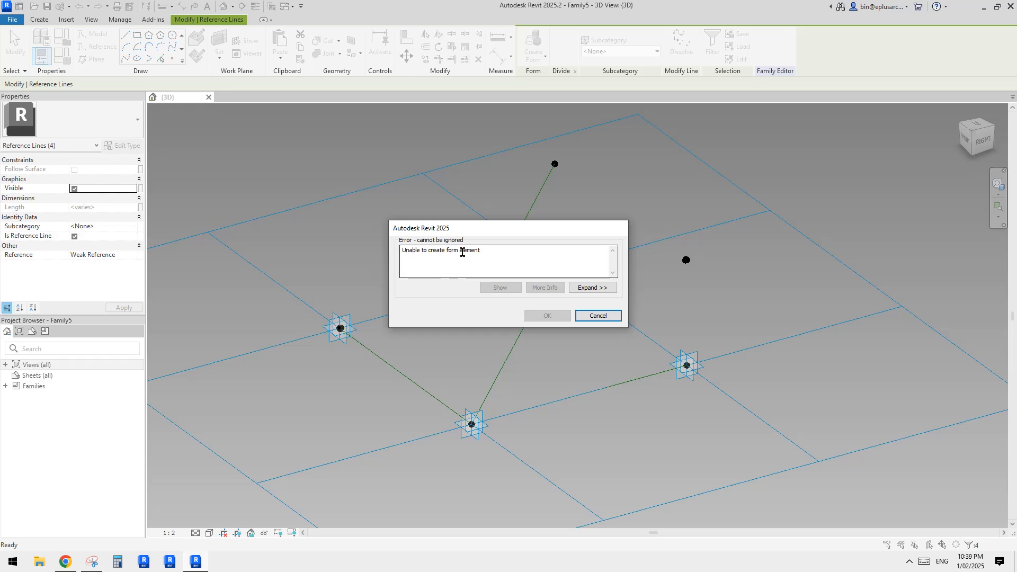
pyautogui.click(599, 316)
pyautogui.press('Escape')
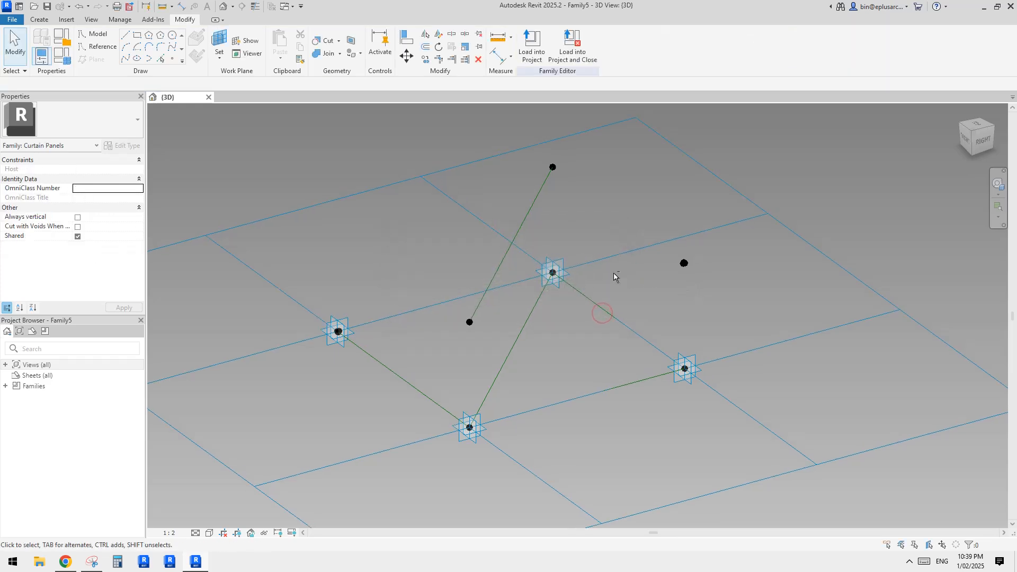
# - Try to create a form from only the short reference line above placement point 3 and the raised and base diagonal reference lines
pyautogui.scroll(5, 684, 266)
pyautogui.scroll(5, 683, 263)
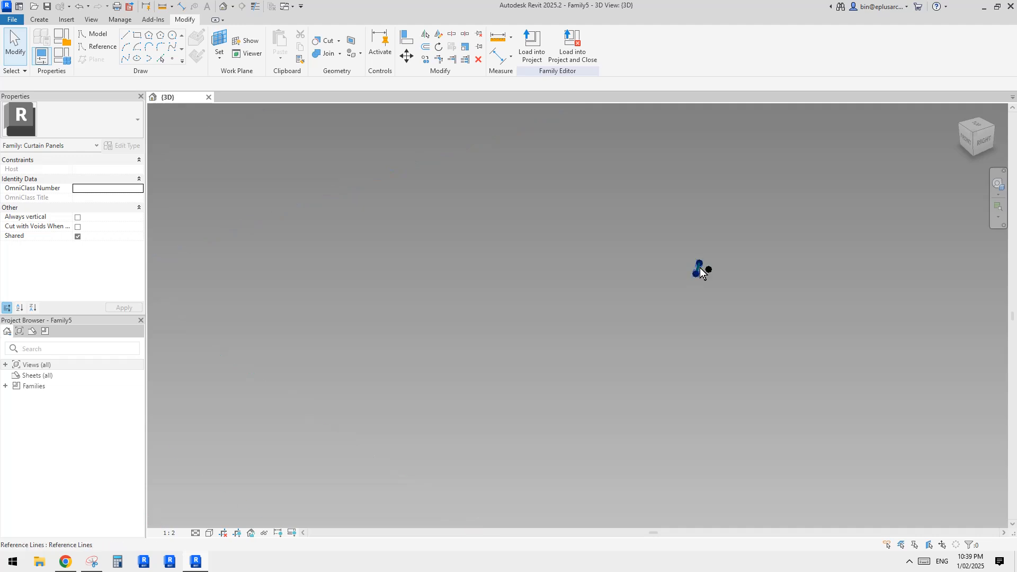
pyautogui.click(698, 270)
pyautogui.scroll(-8, 536, 281)
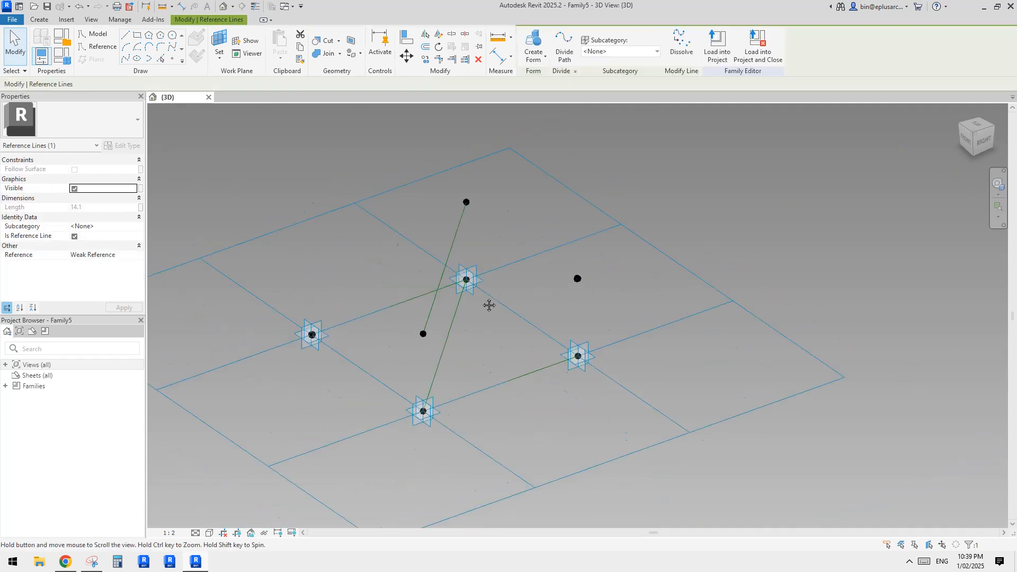
pyautogui.keyDown('ctrl'); pyautogui.click(506, 245); pyautogui.keyUp('ctrl')
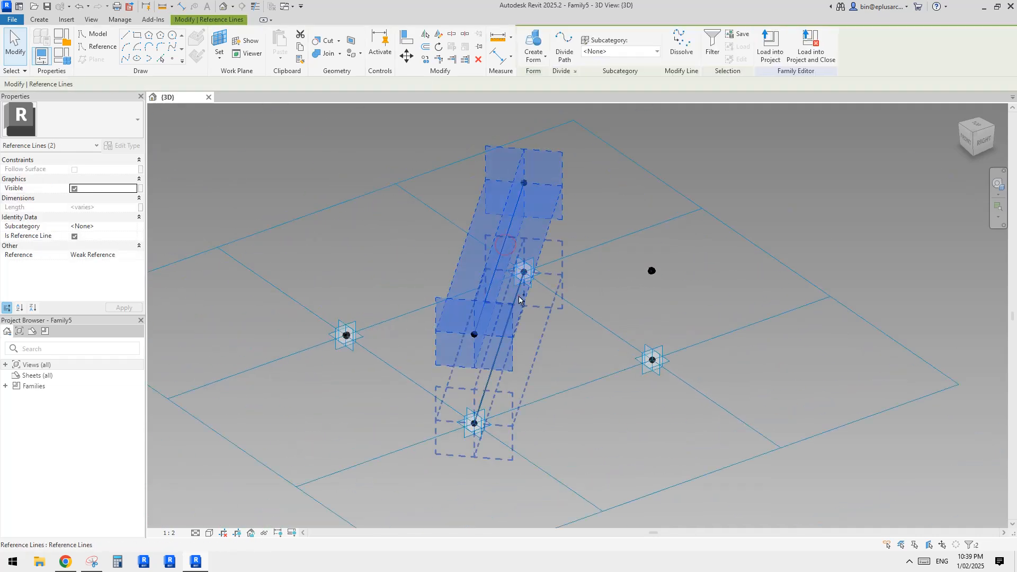
pyautogui.keyDown('ctrl'); pyautogui.click(519, 300); pyautogui.keyUp('ctrl')
pyautogui.click(533, 44)
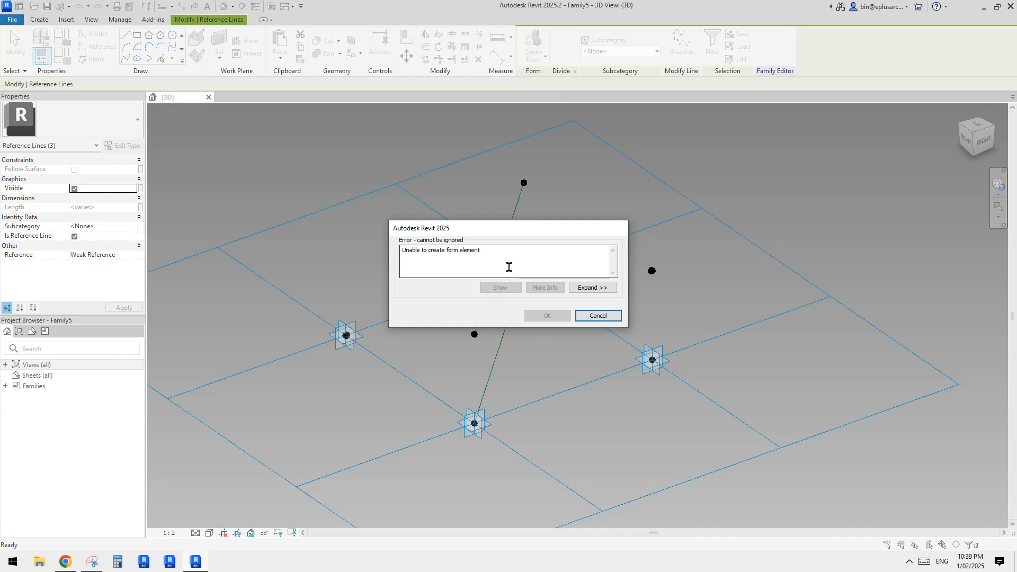
pyautogui.click(608, 316)
pyautogui.keyDown('shift'); pyautogui.moveTo(608, 256); pyautogui.dragTo(636, 300, button='middle'); pyautogui.keyUp('shift')
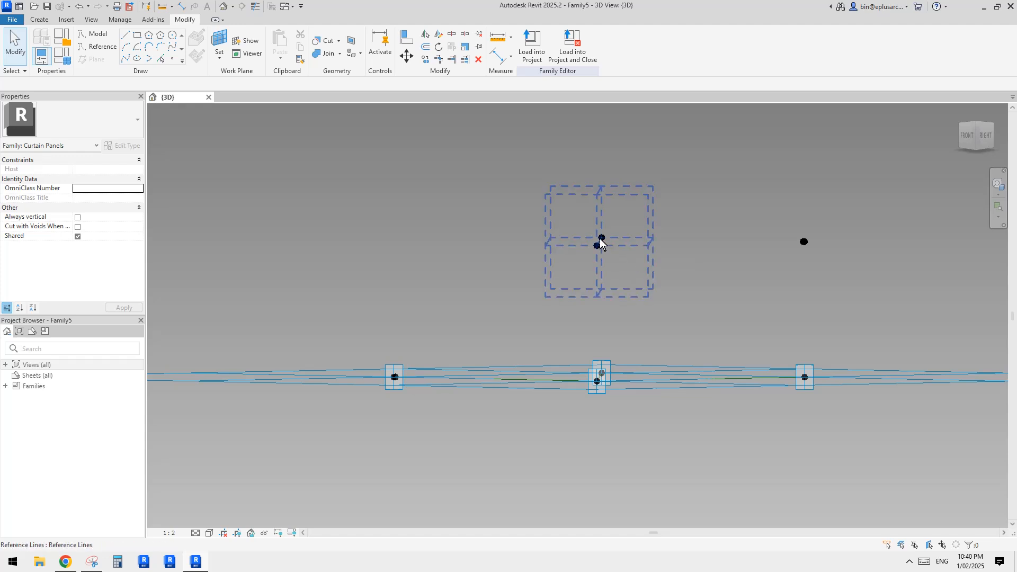
pyautogui.moveTo(672, 293)
pyautogui.keyDown('shift'); pyautogui.mouseDown(button='middle')
pyautogui.moveTo(622, 252)
pyautogui.moveTo(676, 284)
pyautogui.mouseUp(button='middle'); pyautogui.keyUp('shift')
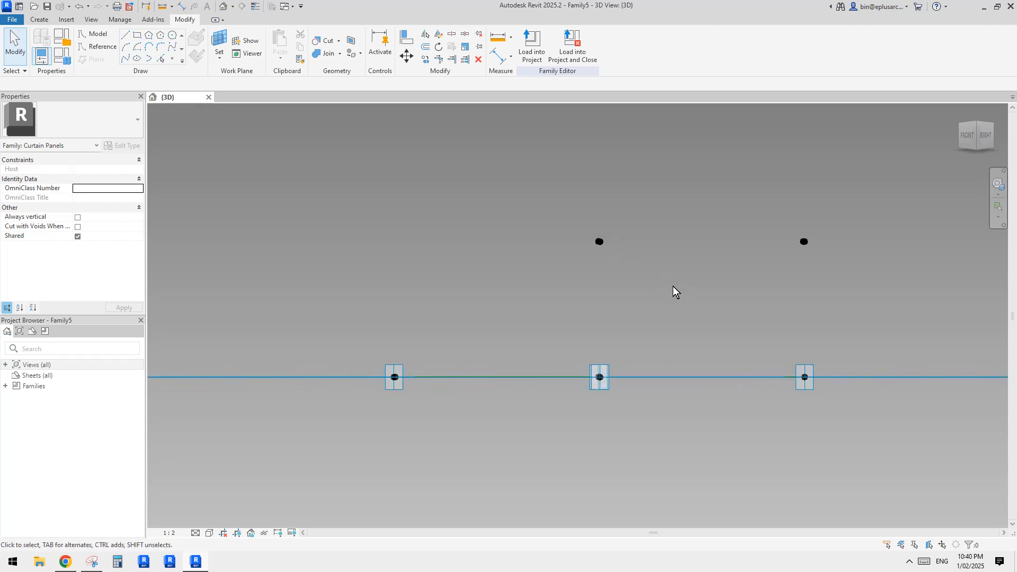
pyautogui.keyDown('shift'); pyautogui.moveTo(601, 379); pyautogui.dragTo(599, 384, button='middle'); pyautogui.keyUp('shift')
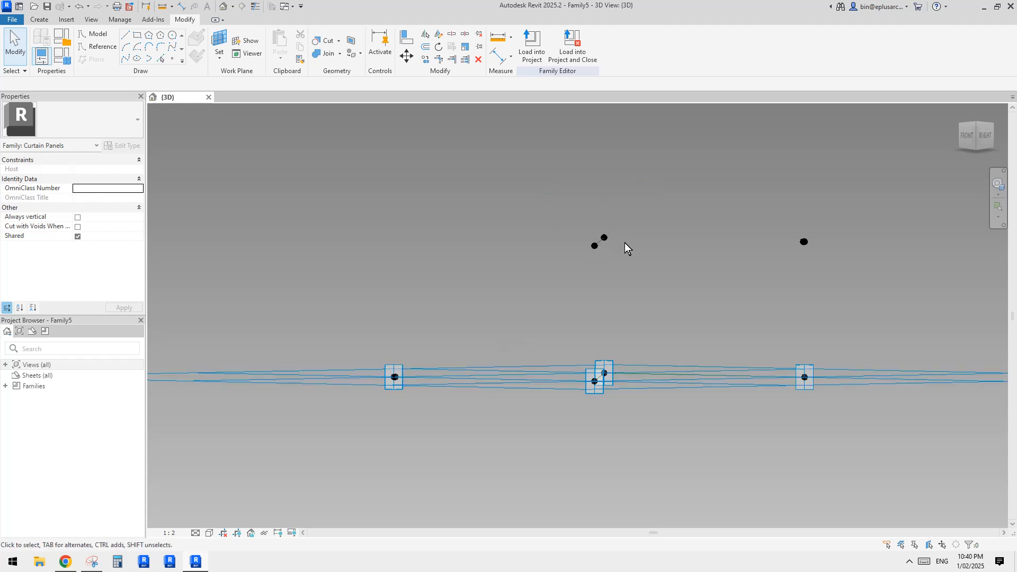
# - Place a reference point on the raised diagonal reference line and another at the midpoint of the base diagonal reference line
pyautogui.keyDown('shift'); pyautogui.moveTo(737, 237); pyautogui.dragTo(593, 329, button='middle'); pyautogui.keyUp('shift')
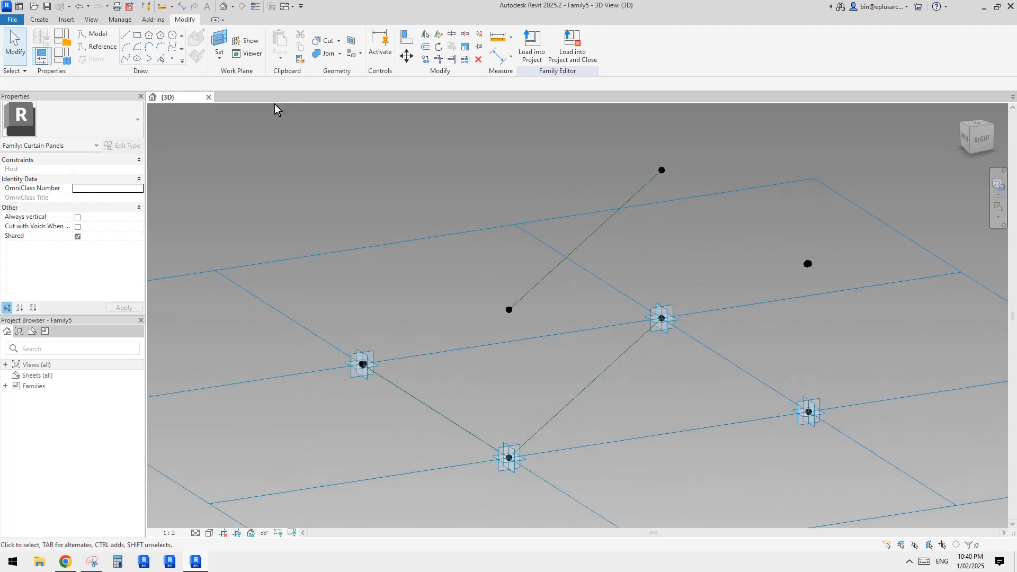
pyautogui.click(173, 58)
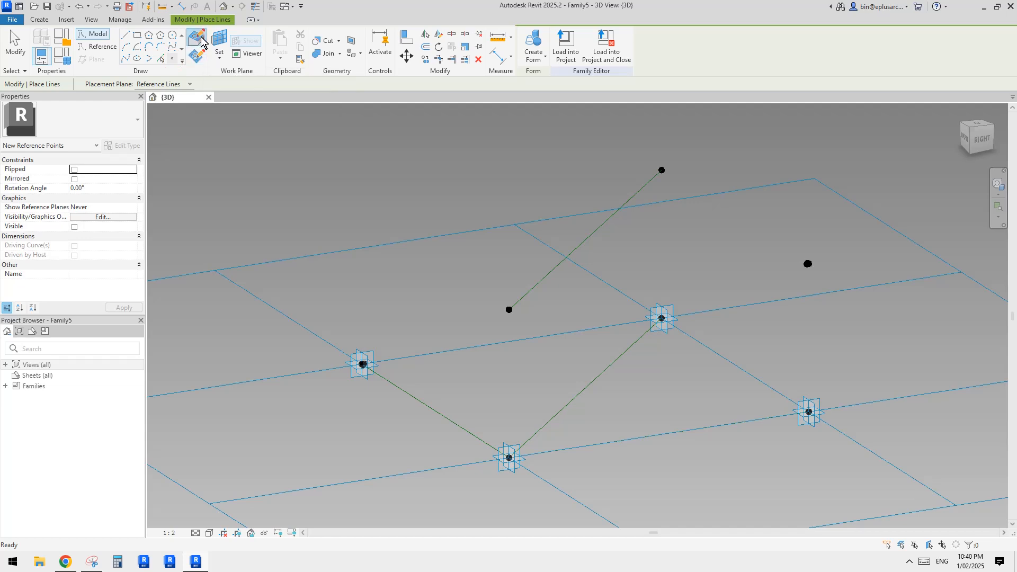
pyautogui.keyDown('shift'); pyautogui.moveTo(609, 276); pyautogui.dragTo(598, 263, button='middle'); pyautogui.keyUp('shift')
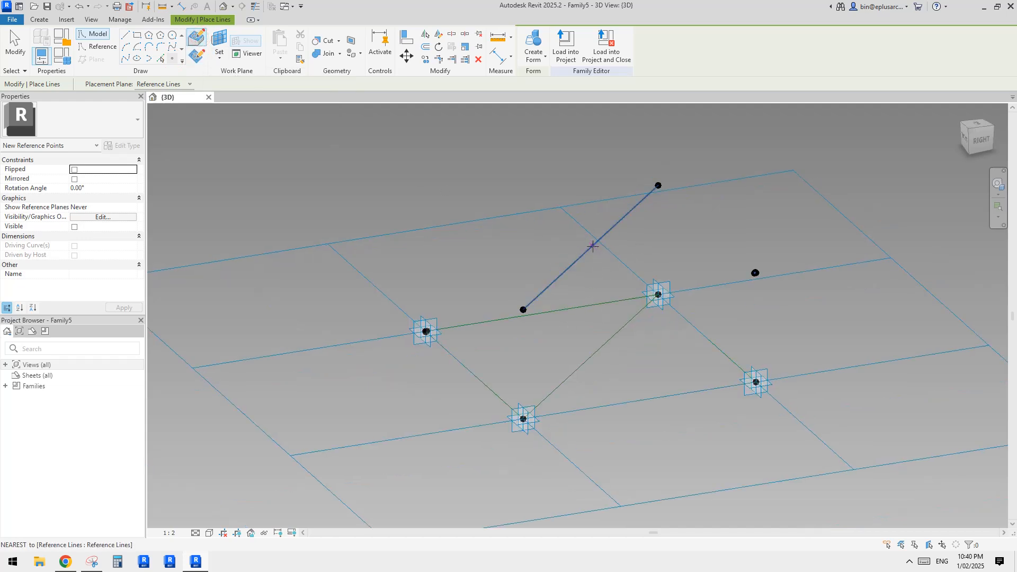
pyautogui.click(591, 248)
pyautogui.click(591, 356)
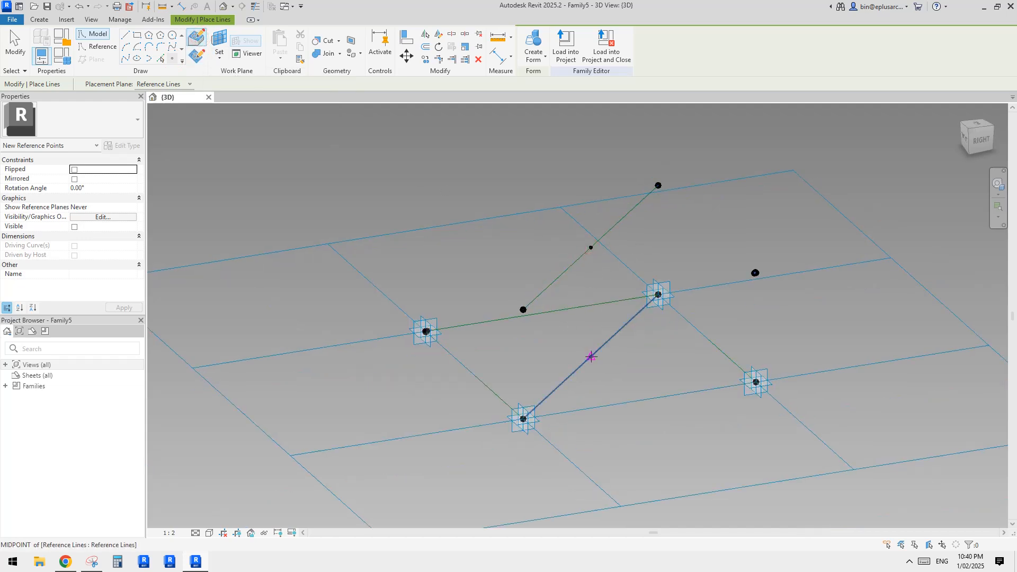
pyautogui.press('Escape')
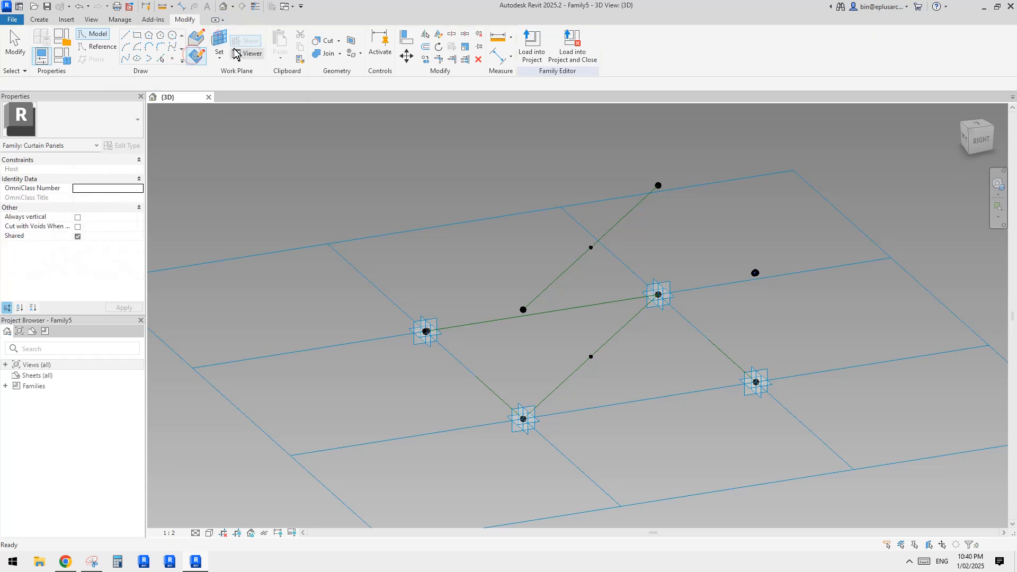
pyautogui.press('Tab')
pyautogui.press('Tab')
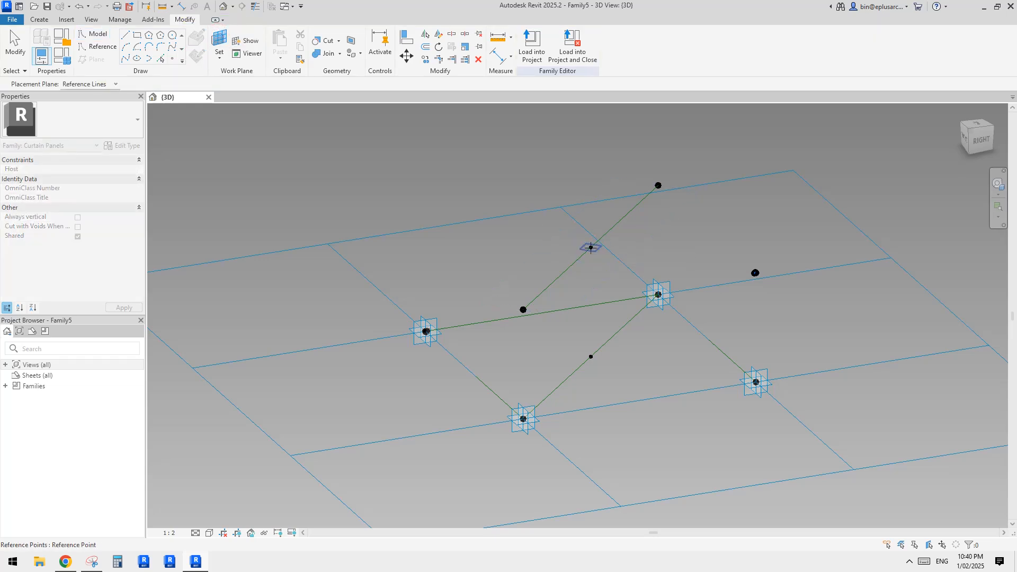
pyautogui.click(591, 247)
pyautogui.press('l')
pyautogui.press('i')
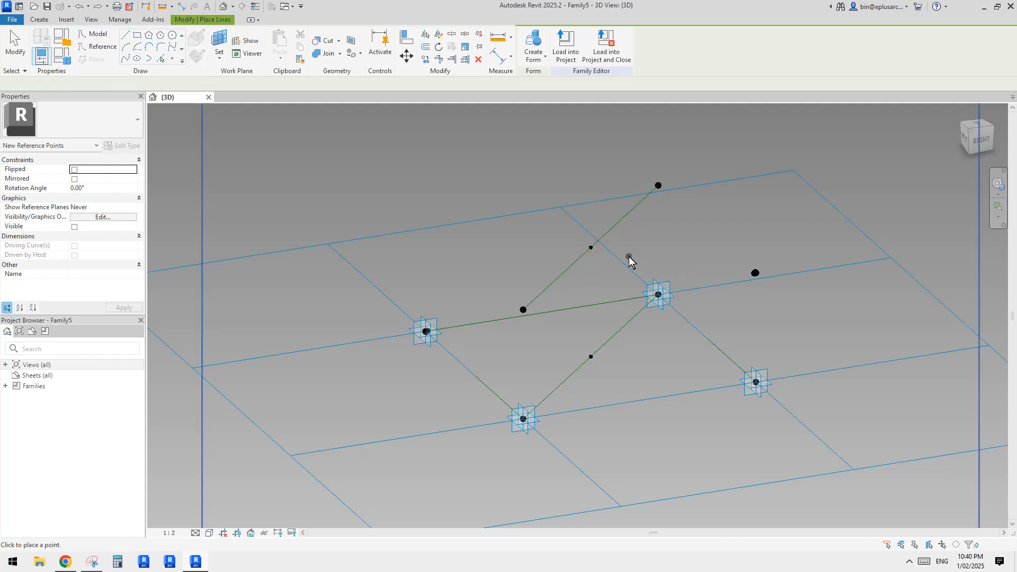
pyautogui.keyDown('shift'); pyautogui.moveTo(710, 268); pyautogui.dragTo(630, 254, button='middle'); pyautogui.keyUp('shift')
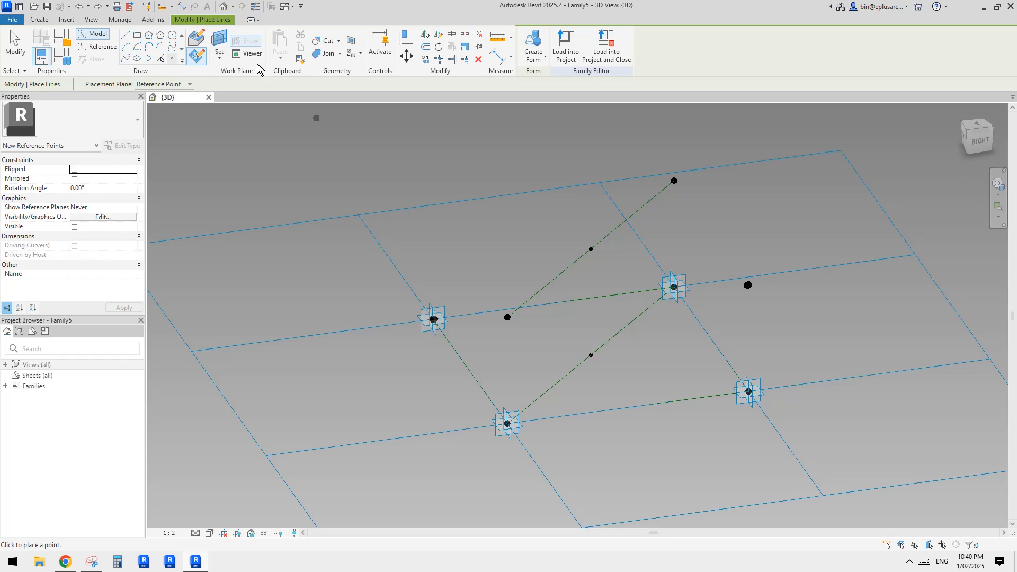
pyautogui.moveTo(332, 126); pyautogui.dragTo(332, 137, button='middle')
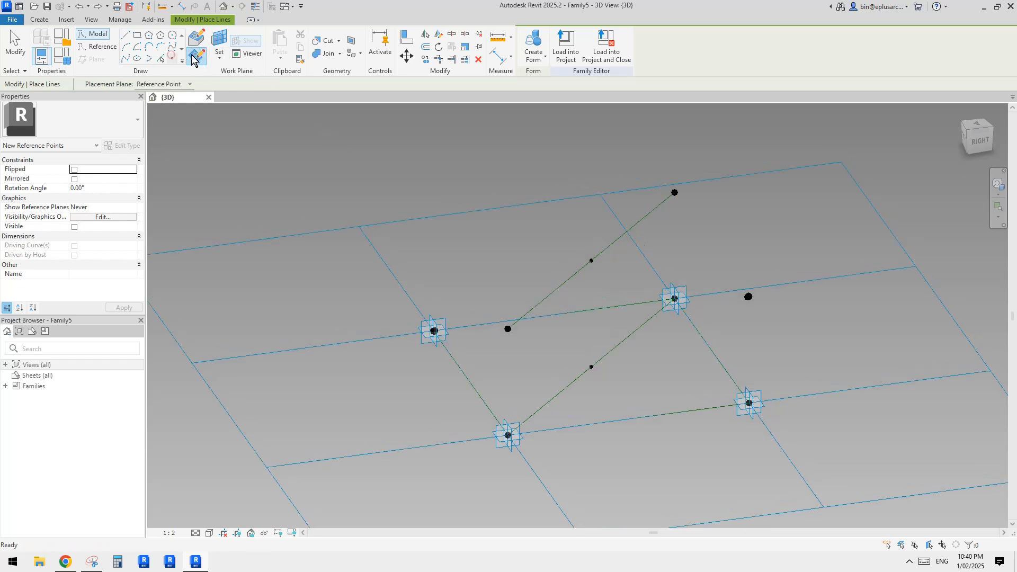
# - Set the work plane to the raised diagonal's middle point and place a new reference point on it at the same location
pyautogui.click(219, 42)
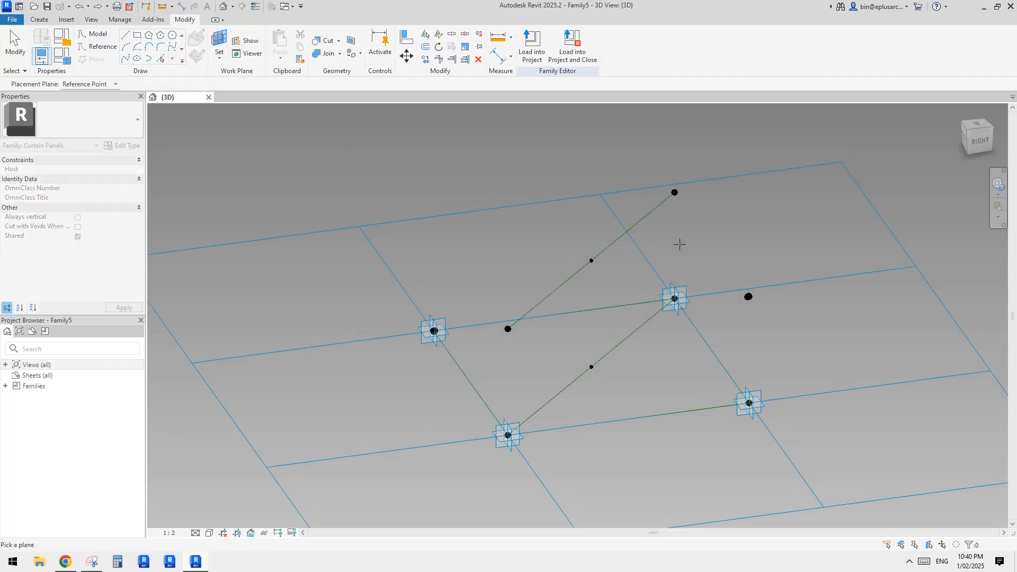
pyautogui.click(592, 260)
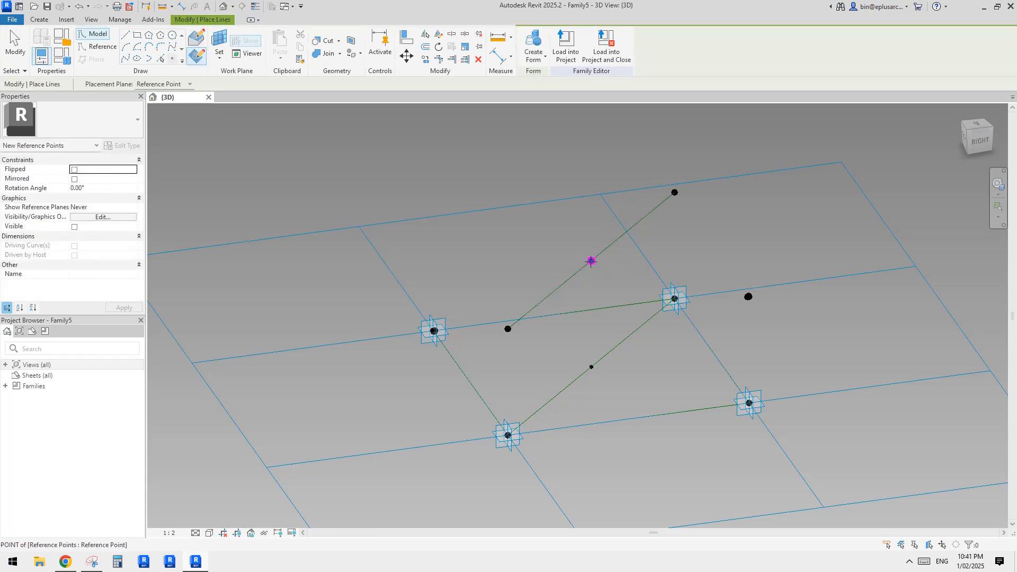
pyautogui.click(591, 260)
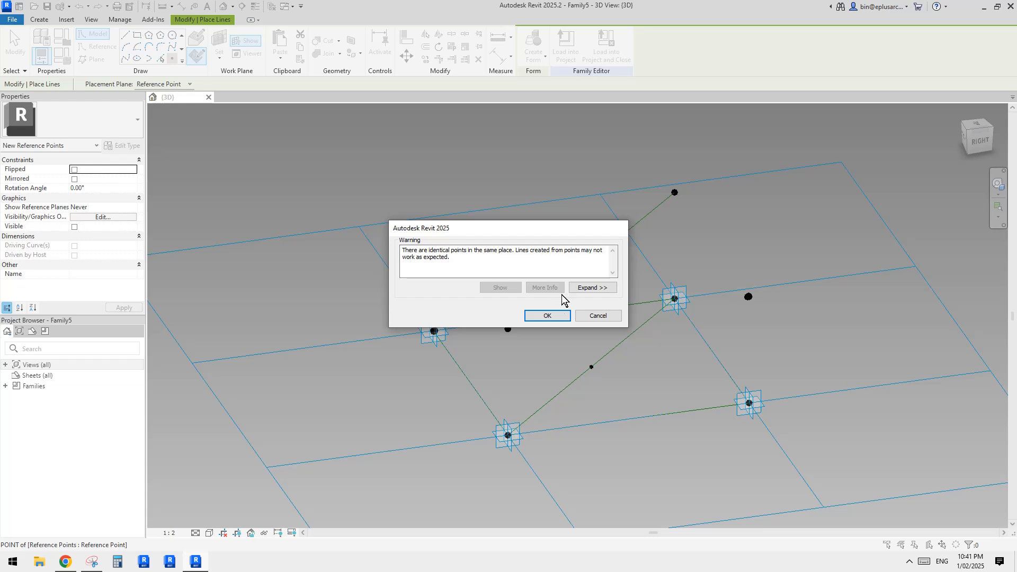
pyautogui.click(547, 316)
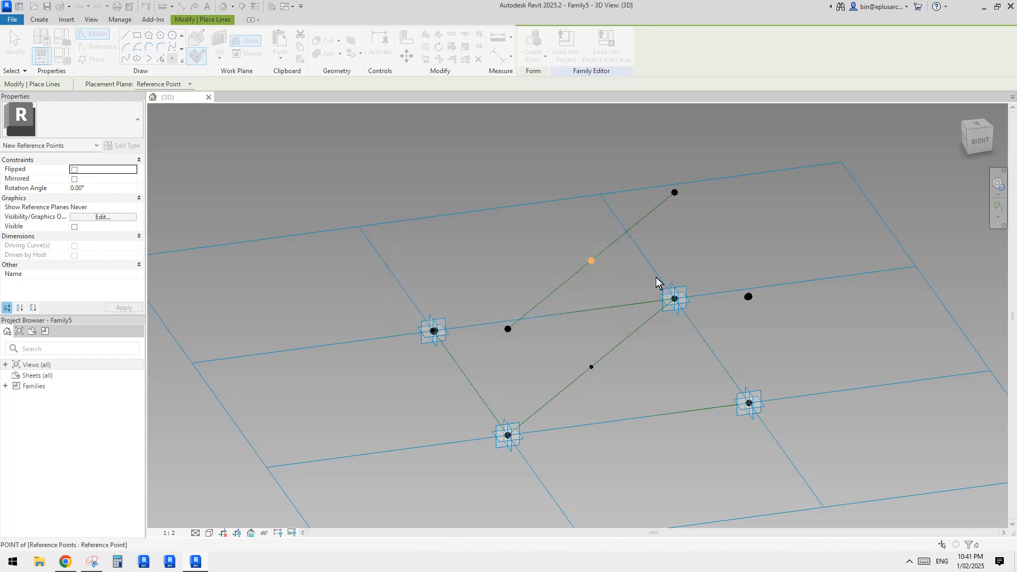
pyautogui.keyDown('shift'); pyautogui.moveTo(639, 294); pyautogui.dragTo(591, 306, button='middle'); pyautogui.keyUp('shift')
pyautogui.press('Escape')
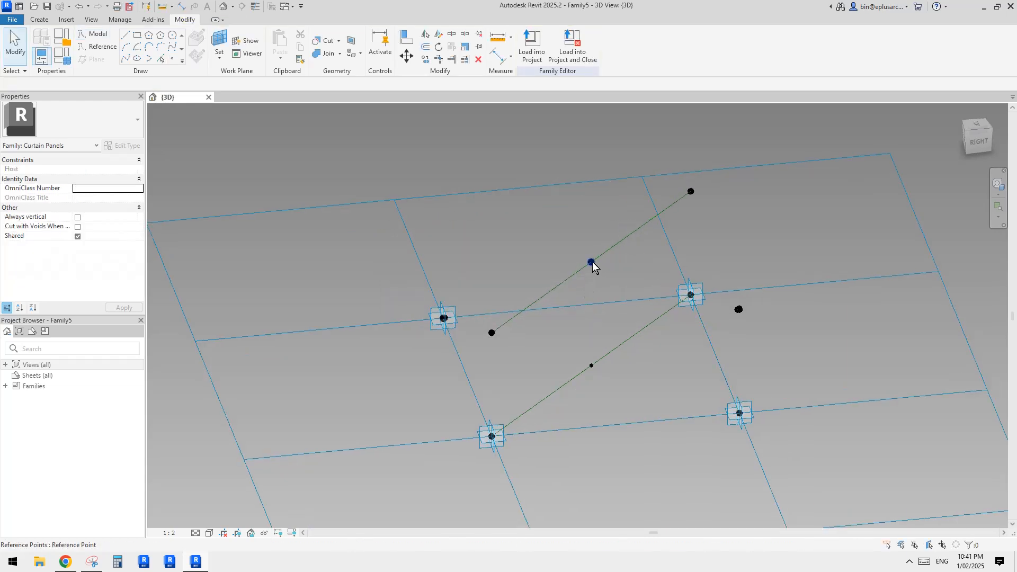
# - Set the offset of the new reference point on the raised diagonal to 200
pyautogui.click(593, 262)
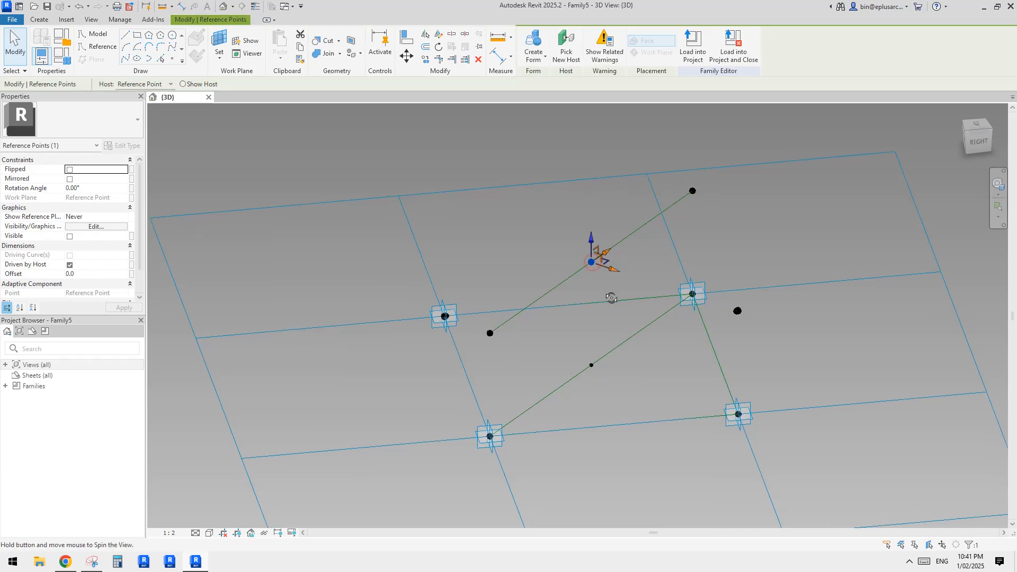
pyautogui.click(105, 274)
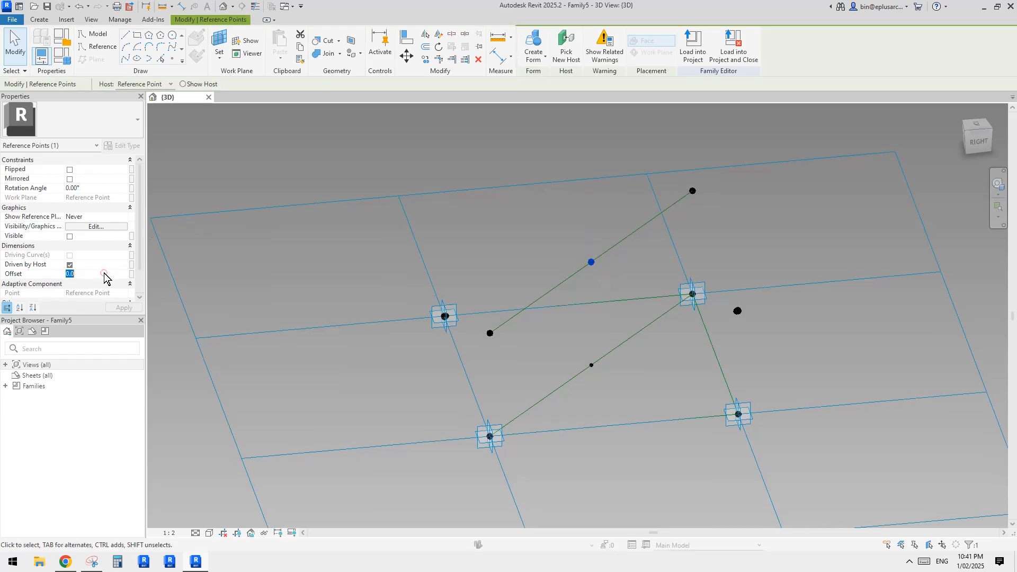
pyautogui.write('200')
pyautogui.press('Return')
# - Set the rotation angle of the host point in the middle of the raised diagonal to 45°
pyautogui.keyDown('shift'); pyautogui.moveTo(713, 318); pyautogui.dragTo(772, 198, button='middle'); pyautogui.keyUp('shift')
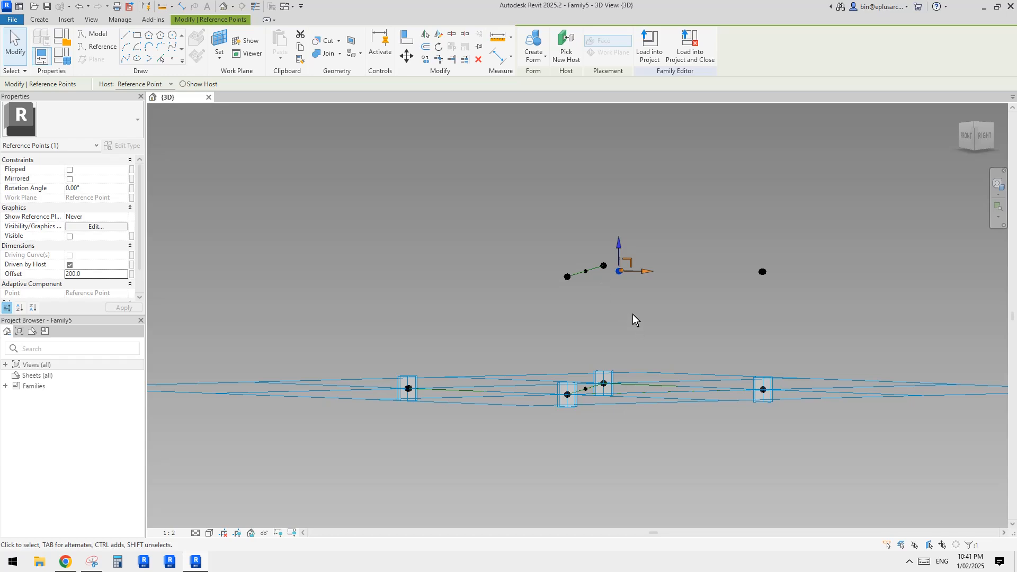
pyautogui.keyDown('shift'); pyautogui.moveTo(631, 319); pyautogui.dragTo(595, 281, button='middle'); pyautogui.keyUp('shift')
pyautogui.click(586, 271)
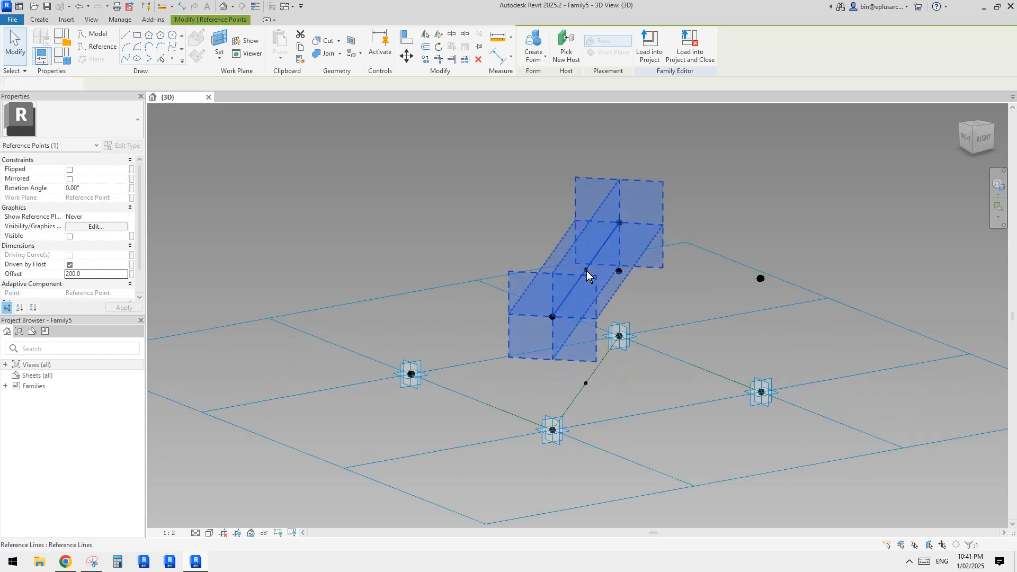
pyautogui.click(587, 269)
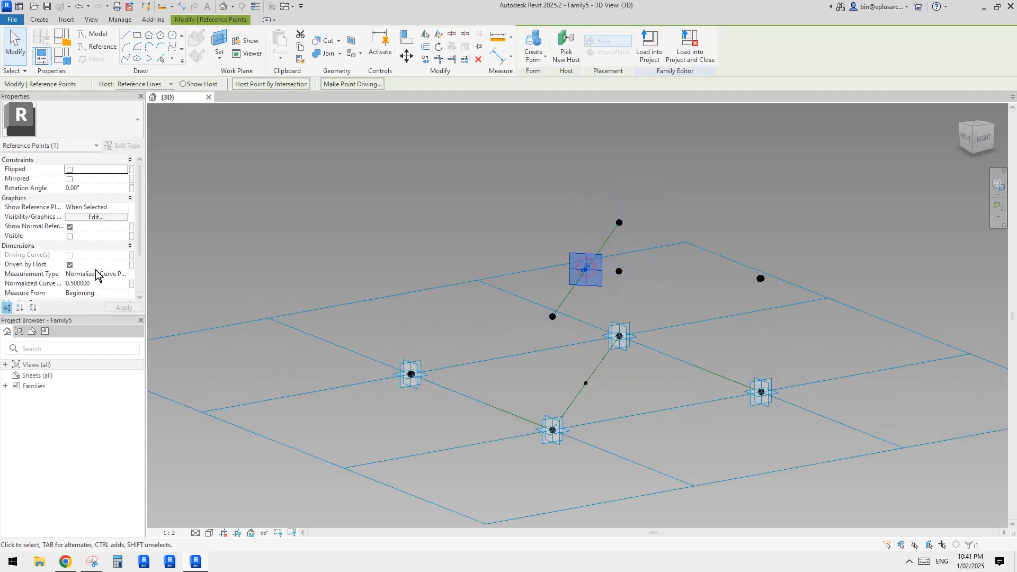
pyautogui.click(106, 188)
pyautogui.write('45')
pyautogui.press('Return')
# - Draw a spline through the raised diagonal's two end points and its offset point, and make it a reference line
pyautogui.keyDown('shift'); pyautogui.moveTo(712, 334); pyautogui.dragTo(636, 369, button='middle'); pyautogui.keyUp('shift')
pyautogui.click(606, 297)
pyautogui.keyDown('ctrl'); pyautogui.click(678, 210); pyautogui.keyUp('ctrl')
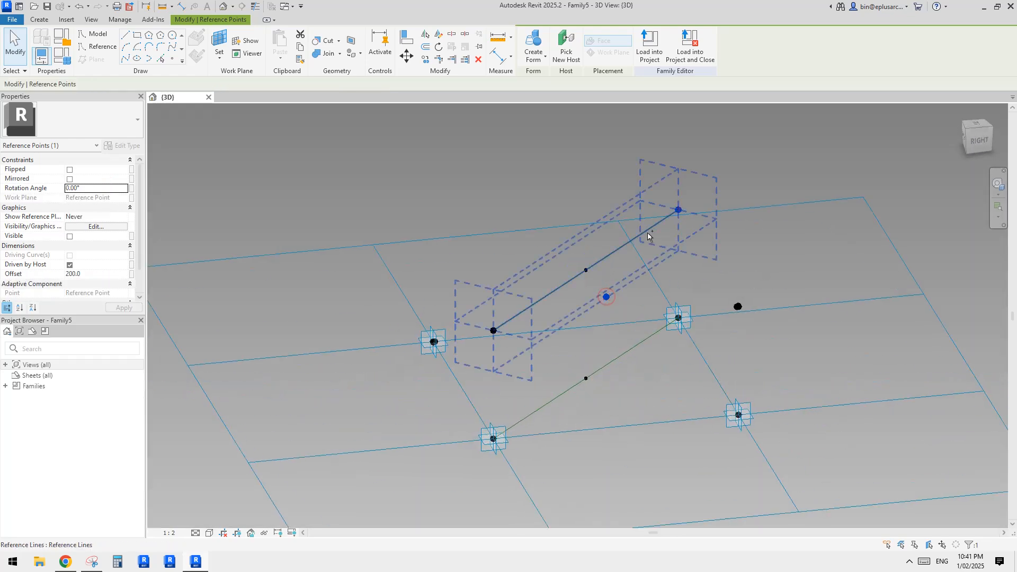
pyautogui.keyDown('ctrl'); pyautogui.click(492, 332); pyautogui.keyUp('ctrl')
pyautogui.click(124, 58)
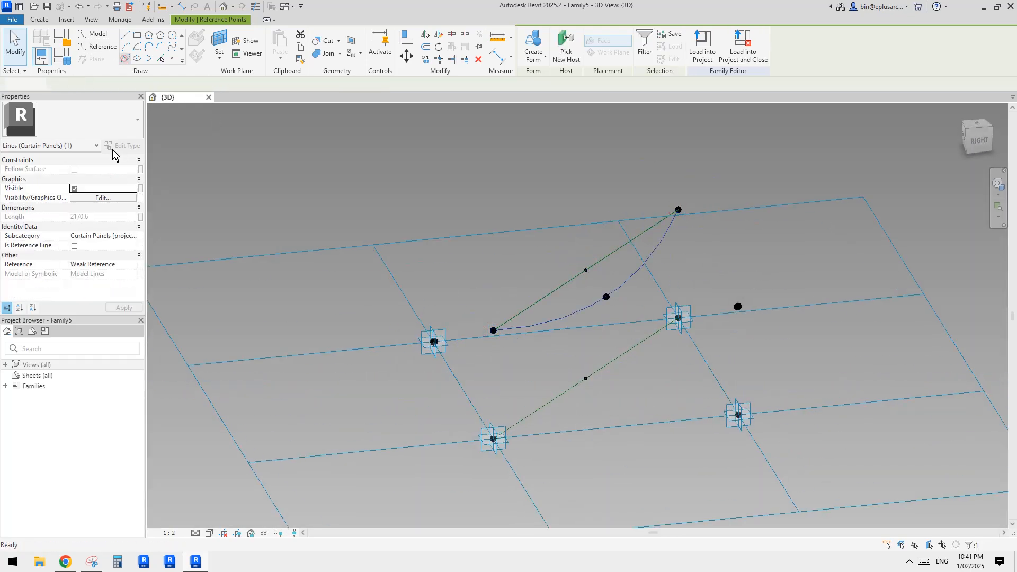
pyautogui.click(74, 246)
pyautogui.click(514, 204)
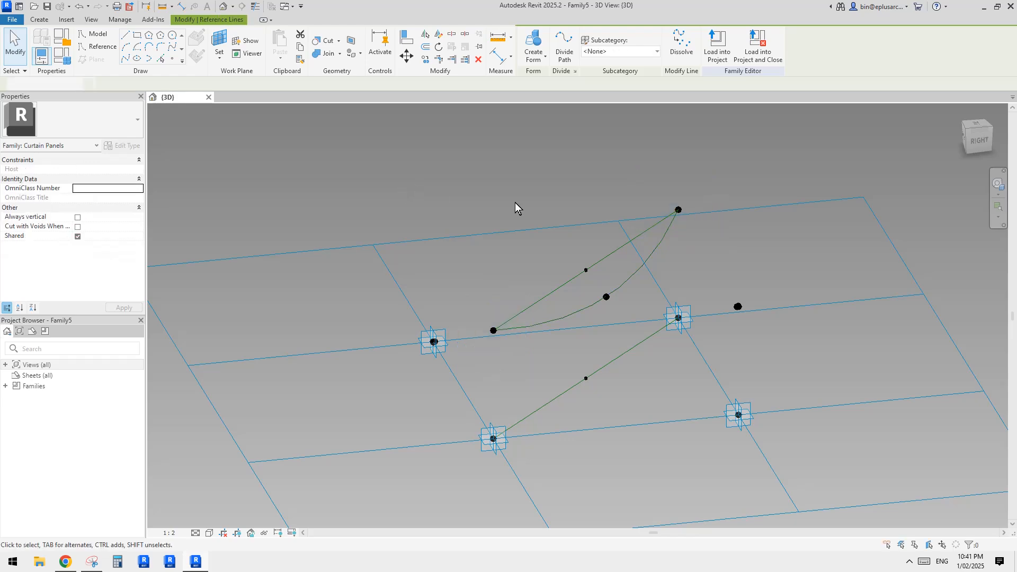
# - Set the work plane to the base diagonal's midpoint point and place a new reference point on it at the same location
pyautogui.keyDown('shift'); pyautogui.moveTo(515, 204); pyautogui.dragTo(709, 268, button='middle'); pyautogui.keyUp('shift')
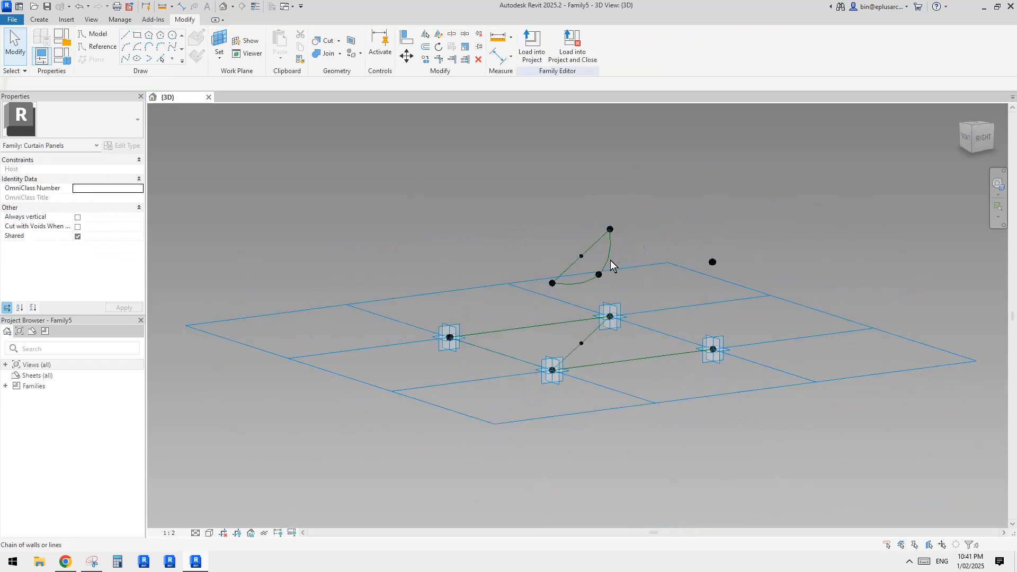
pyautogui.keyDown('shift'); pyautogui.moveTo(629, 261); pyautogui.dragTo(637, 295, button='middle'); pyautogui.keyUp('shift')
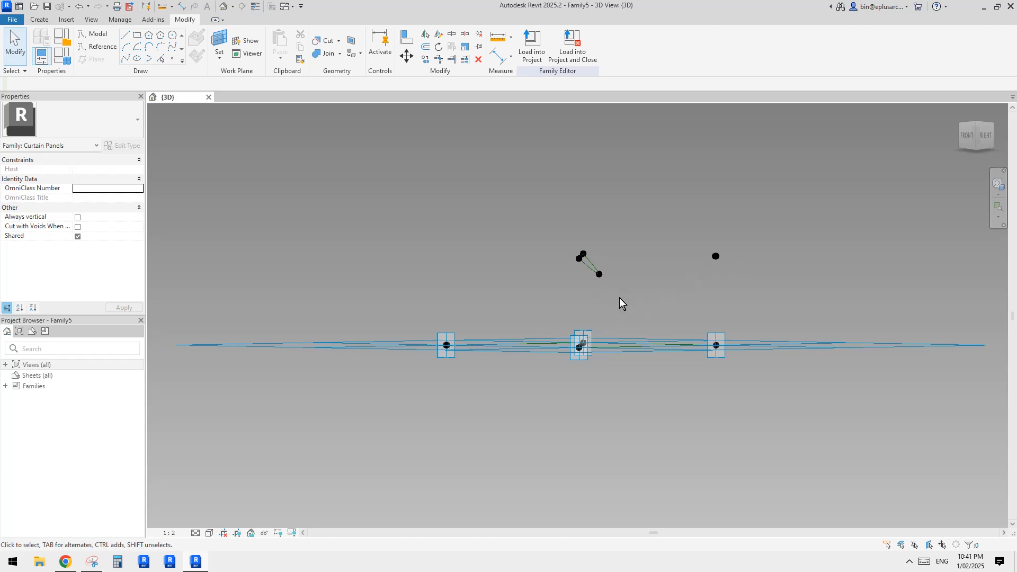
pyautogui.keyDown('shift'); pyautogui.moveTo(623, 302); pyautogui.dragTo(540, 343, button='middle'); pyautogui.keyUp('shift')
pyautogui.scroll(1, 595, 347)
pyautogui.click(172, 58)
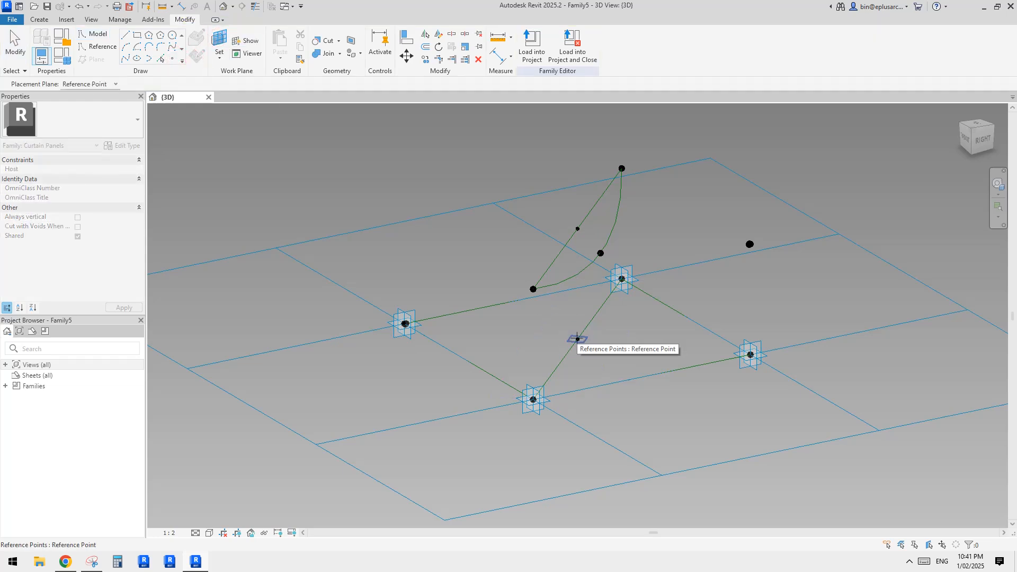
pyautogui.click(577, 339)
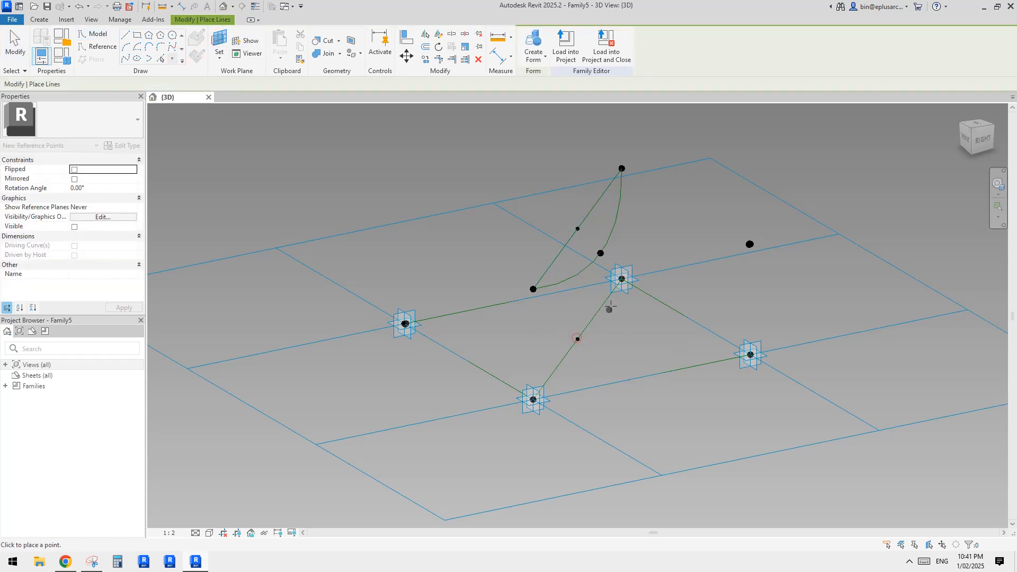
pyautogui.click(578, 339)
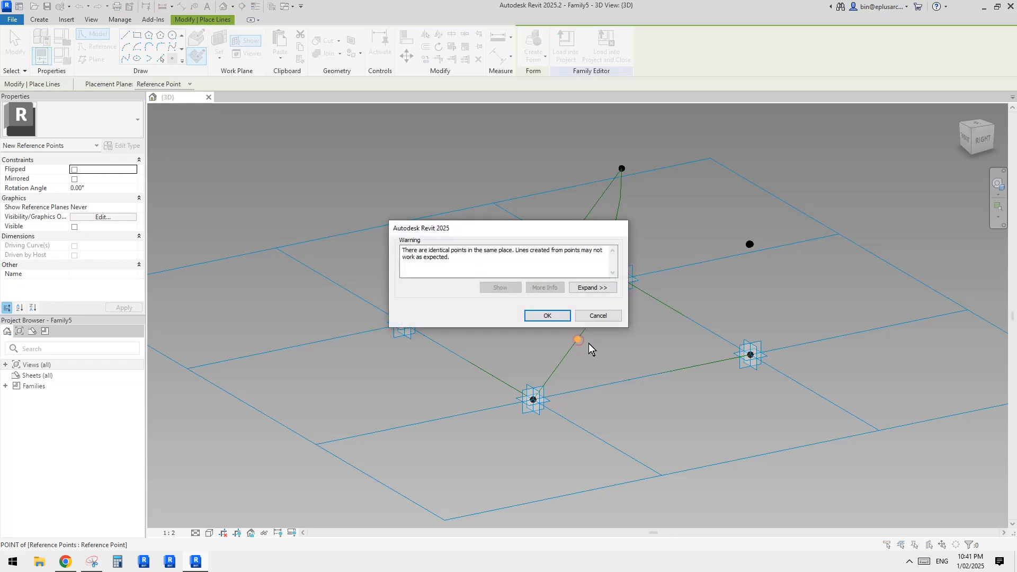
pyautogui.click(568, 321)
pyautogui.press('Escape')
# - Set the offset of the new reference point on the base diagonal to 200
pyautogui.click(579, 340)
pyautogui.keyDown('shift'); pyautogui.moveTo(623, 356); pyautogui.dragTo(607, 344, button='middle'); pyautogui.keyUp('shift')
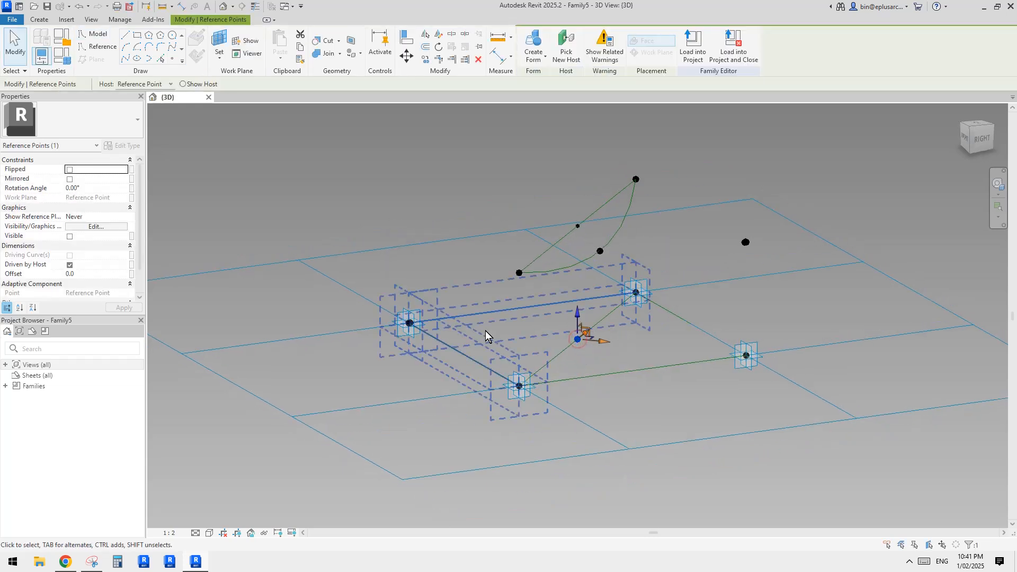
pyautogui.click(97, 274)
pyautogui.write('200')
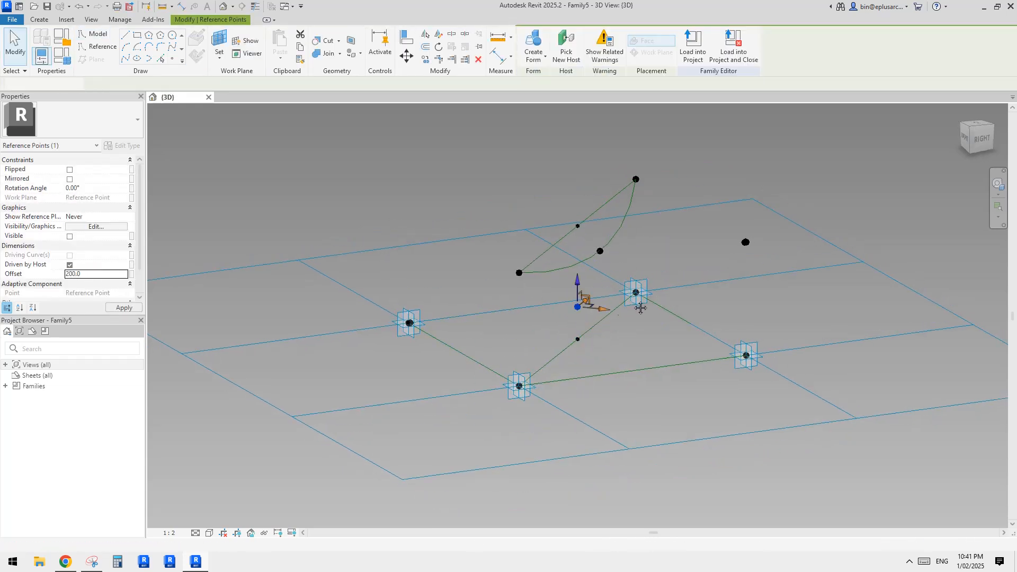
# - Set the rotation angle of the host point at the base diagonal's midpoint to -45° and deselect it
pyautogui.click(578, 338)
pyautogui.click(88, 188)
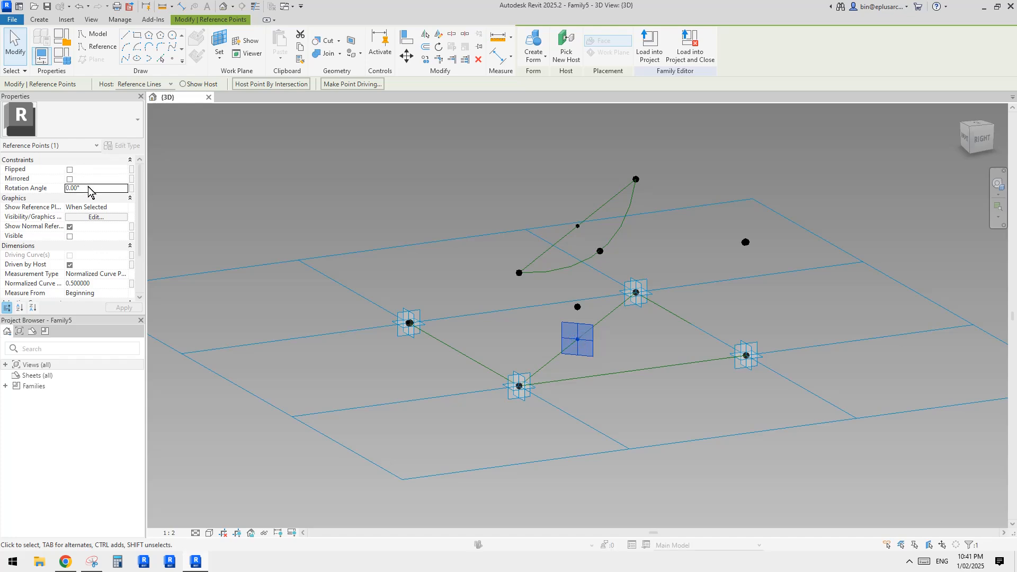
pyautogui.write('45')
pyautogui.press('Return')
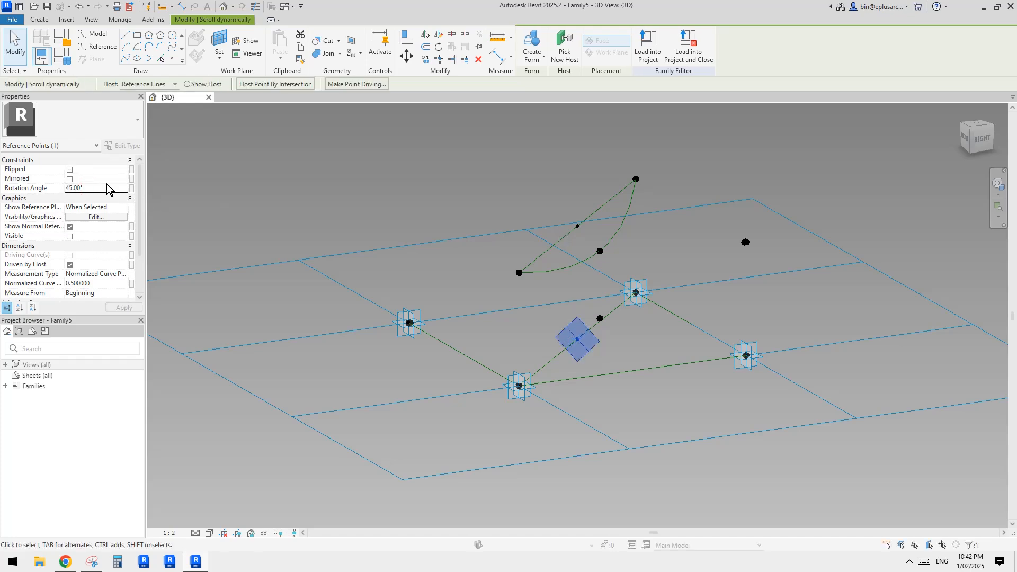
pyautogui.write('-45')
pyautogui.press('Return')
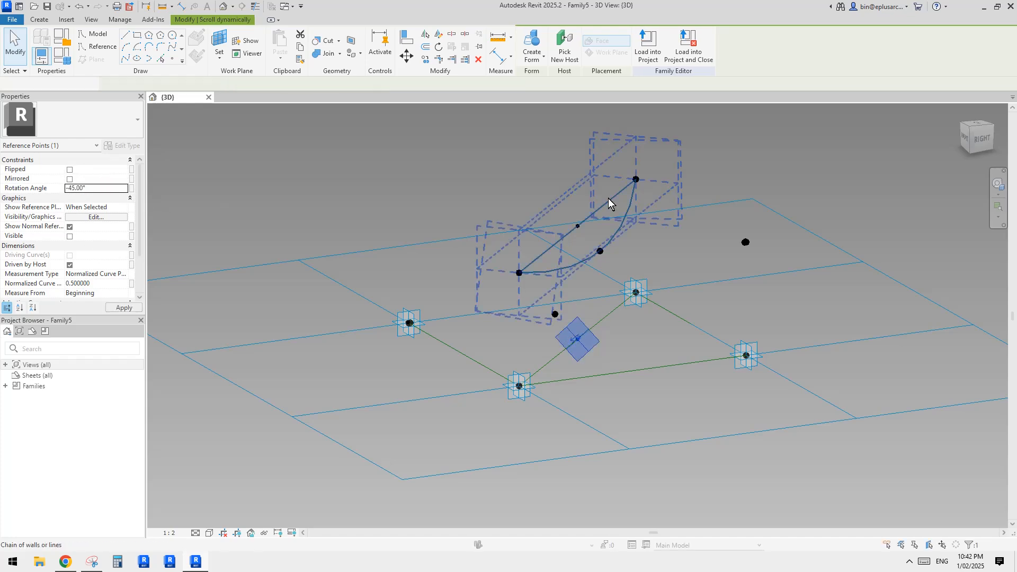
pyautogui.keyDown('shift'); pyautogui.moveTo(630, 281); pyautogui.dragTo(675, 240, button='middle'); pyautogui.keyUp('shift')
pyautogui.click(675, 239)
# - Draw a spline through the base diagonal's two end placement points and its offset point, and make it a reference line
pyautogui.keyDown('shift'); pyautogui.moveTo(597, 312); pyautogui.dragTo(633, 294, button='middle'); pyautogui.keyUp('shift')
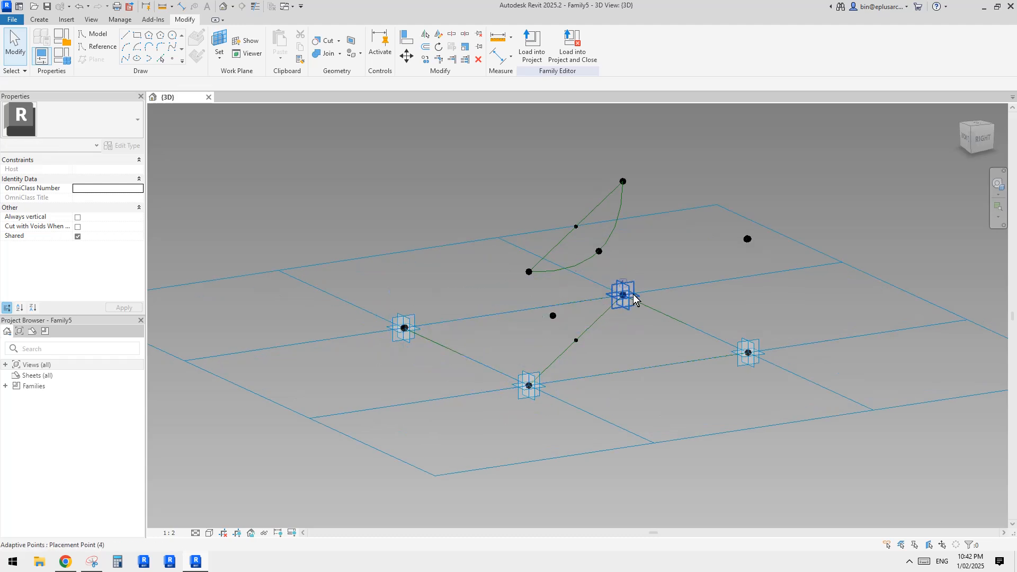
pyautogui.click(628, 303)
pyautogui.keyDown('ctrl'); pyautogui.click(553, 316); pyautogui.keyUp('ctrl')
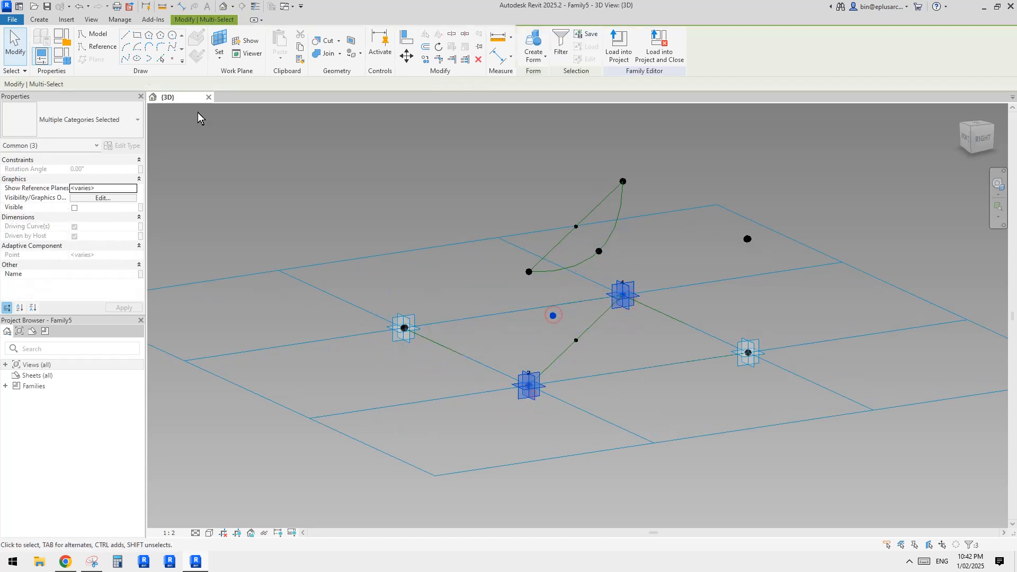
pyautogui.click(123, 58)
pyautogui.click(75, 246)
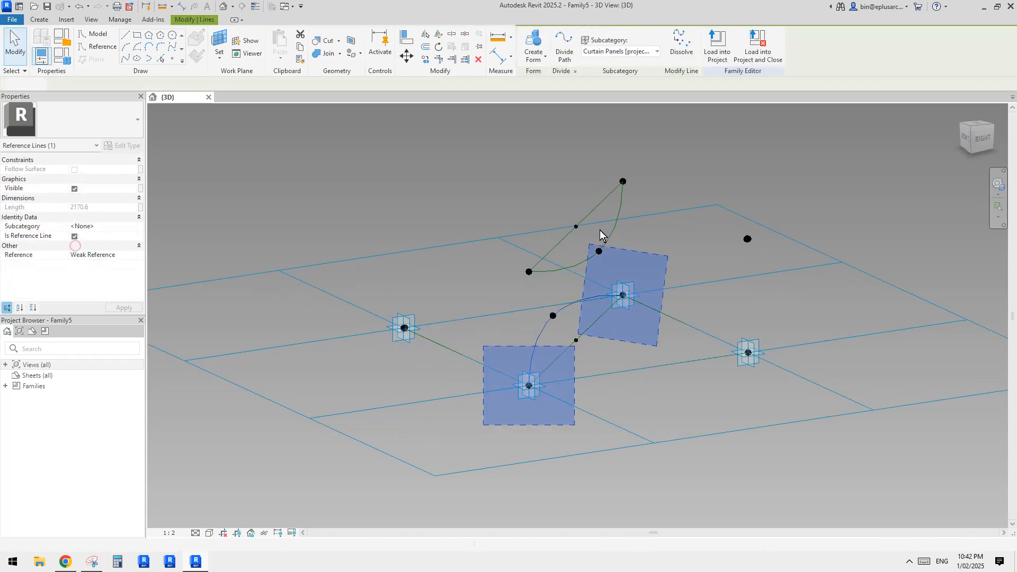
# - Create a lofted solid form from the lower and upper curved diagonal reference lines and the two short reference lines at the opposite corners
pyautogui.press('Escape')
pyautogui.keyDown('shift'); pyautogui.moveTo(609, 278); pyautogui.dragTo(650, 256, button='middle'); pyautogui.keyUp('shift')
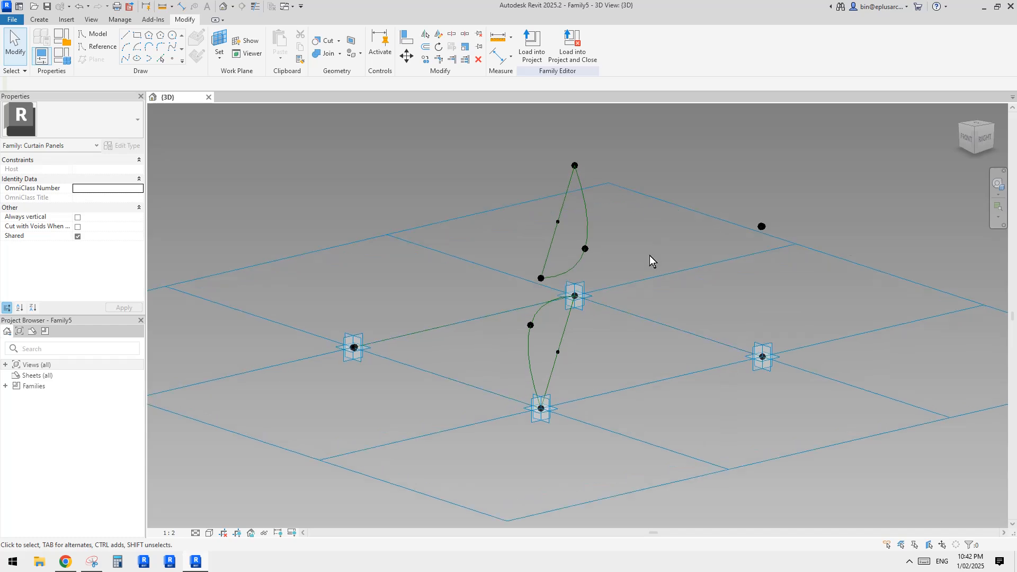
pyautogui.click(540, 311)
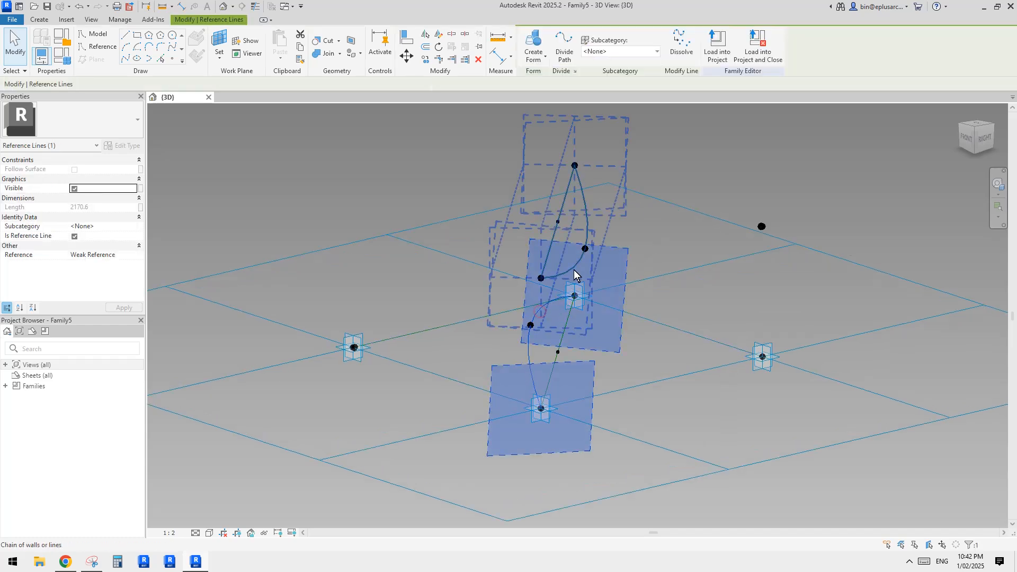
pyautogui.press('Tab')
pyautogui.keyDown('ctrl'); pyautogui.click(586, 202); pyautogui.keyUp('ctrl')
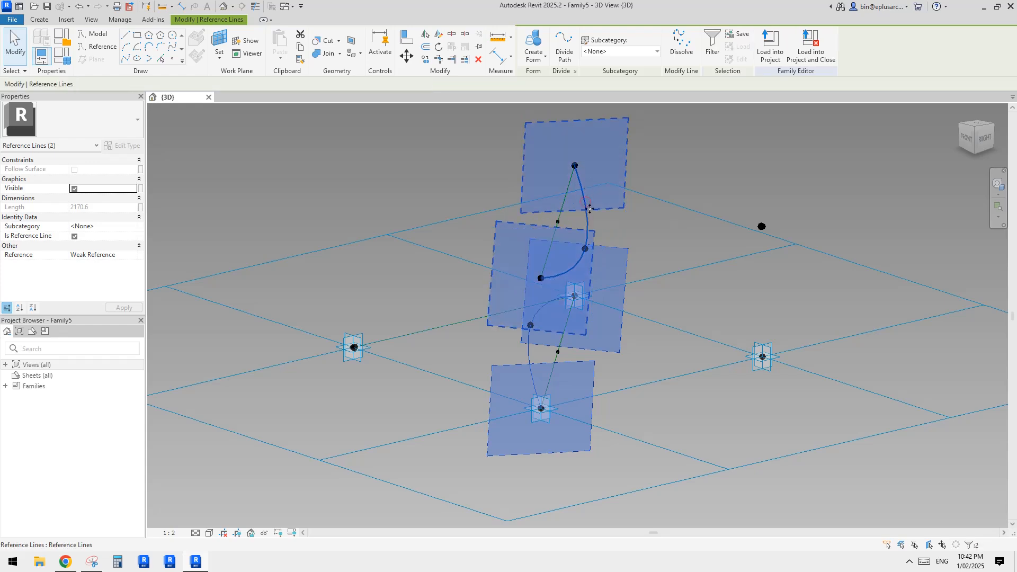
pyautogui.scroll(10, 679, 223)
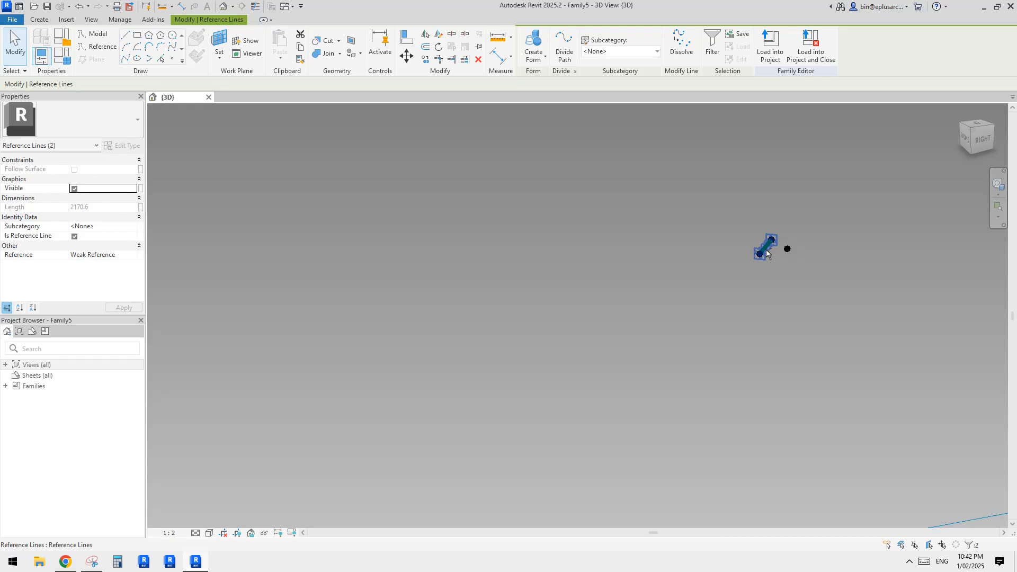
pyautogui.keyDown('ctrl'); pyautogui.click(766, 249); pyautogui.keyUp('ctrl')
pyautogui.scroll(-10, 512, 283)
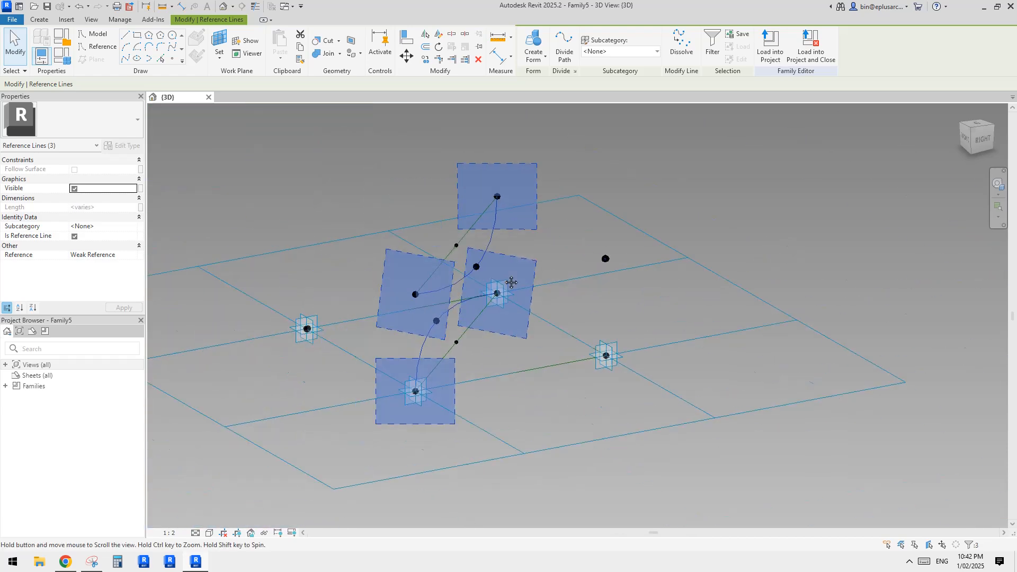
pyautogui.moveTo(511, 282); pyautogui.dragTo(734, 214, button='middle')
pyautogui.scroll(12, 494, 281)
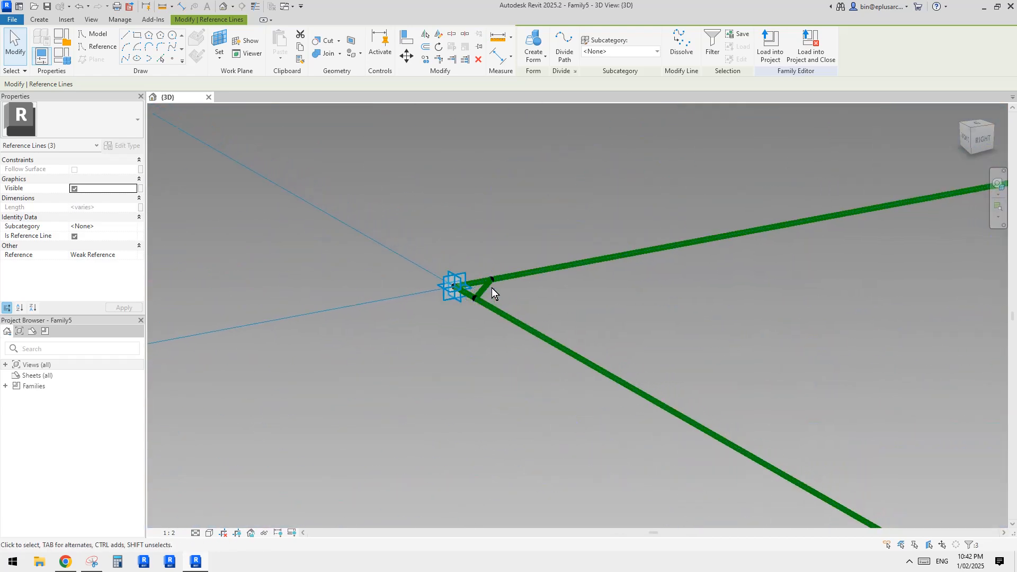
pyautogui.keyDown('ctrl'); pyautogui.click(486, 288); pyautogui.keyUp('ctrl')
pyautogui.scroll(-3, 526, 256)
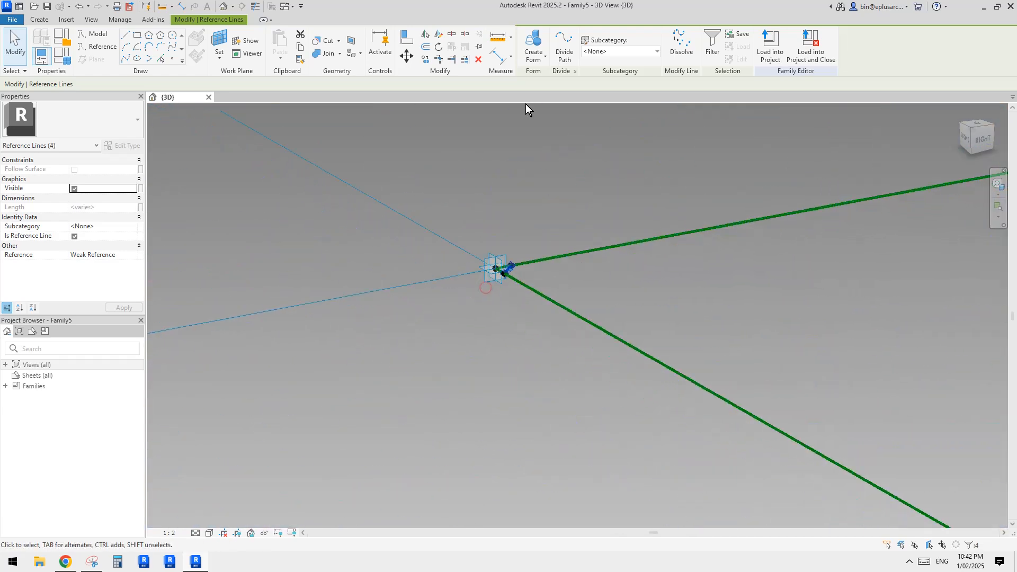
pyautogui.click(534, 42)
pyautogui.scroll(-3, 710, 215)
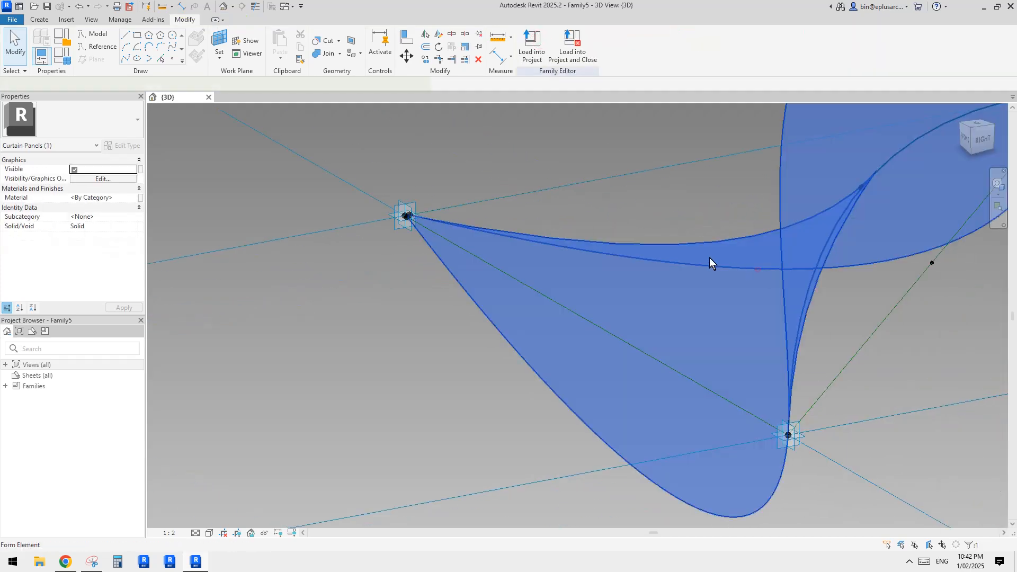
pyautogui.click(710, 258)
pyautogui.moveTo(710, 258)
pyautogui.keyDown('shift'); pyautogui.mouseDown(button='middle')
pyautogui.moveTo(737, 201)
pyautogui.moveTo(763, 254)
pyautogui.moveTo(787, 230)
pyautogui.moveTo(781, 281)
pyautogui.moveTo(663, 253)
pyautogui.moveTo(736, 173)
pyautogui.moveTo(708, 260)
pyautogui.mouseUp(button='middle'); pyautogui.keyUp('shift')
pyautogui.press('Escape')
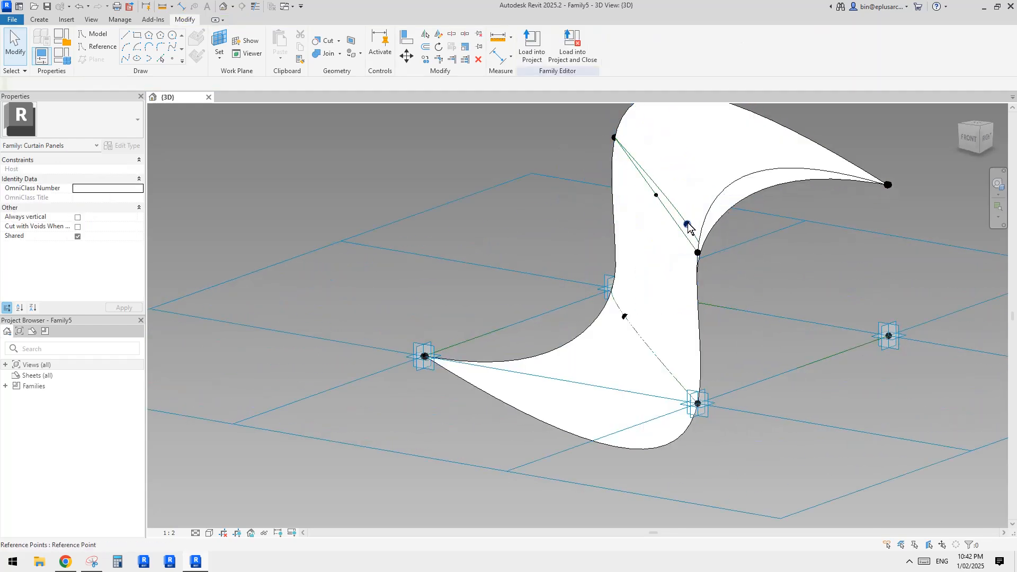
# - Flex the form by setting the offset of the two reference points that drive the curved diagonals to 0.1
pyautogui.click(687, 225)
pyautogui.keyDown('ctrl'); pyautogui.click(625, 317); pyautogui.keyUp('ctrl')
pyautogui.keyDown('shift'); pyautogui.moveTo(625, 318); pyautogui.dragTo(558, 253, button='middle'); pyautogui.keyUp('shift')
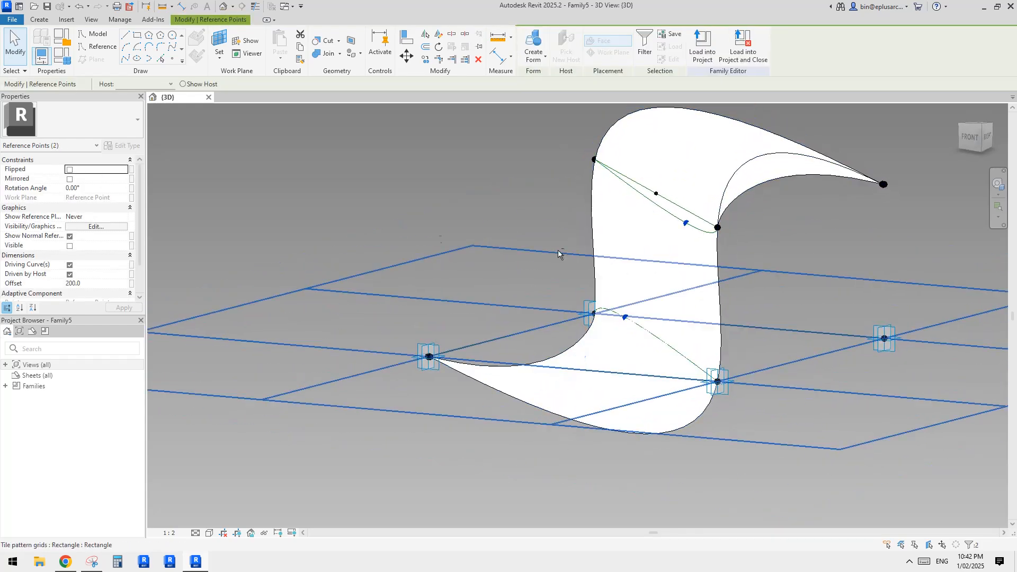
pyautogui.click(92, 284)
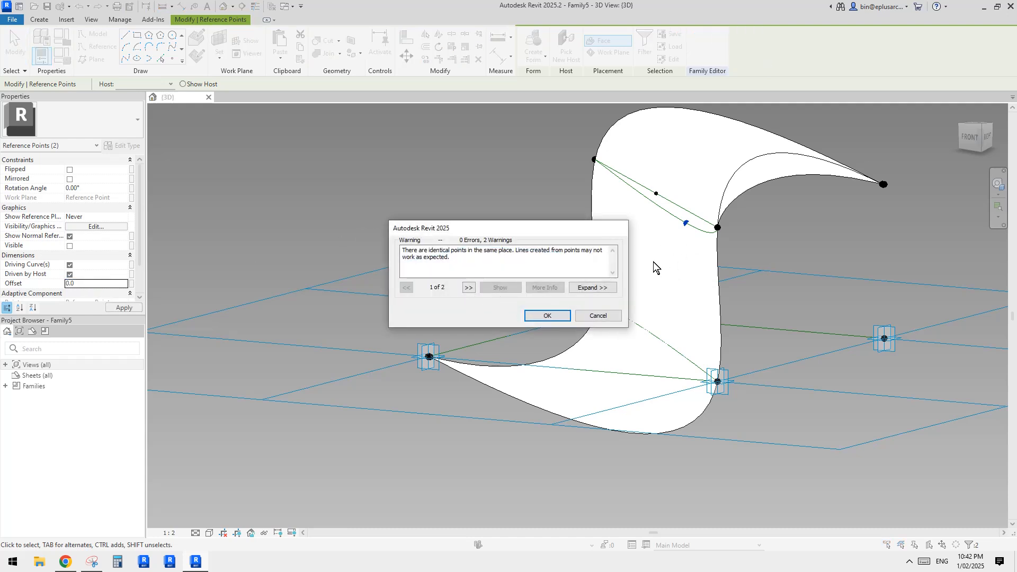
pyautogui.click(597, 316)
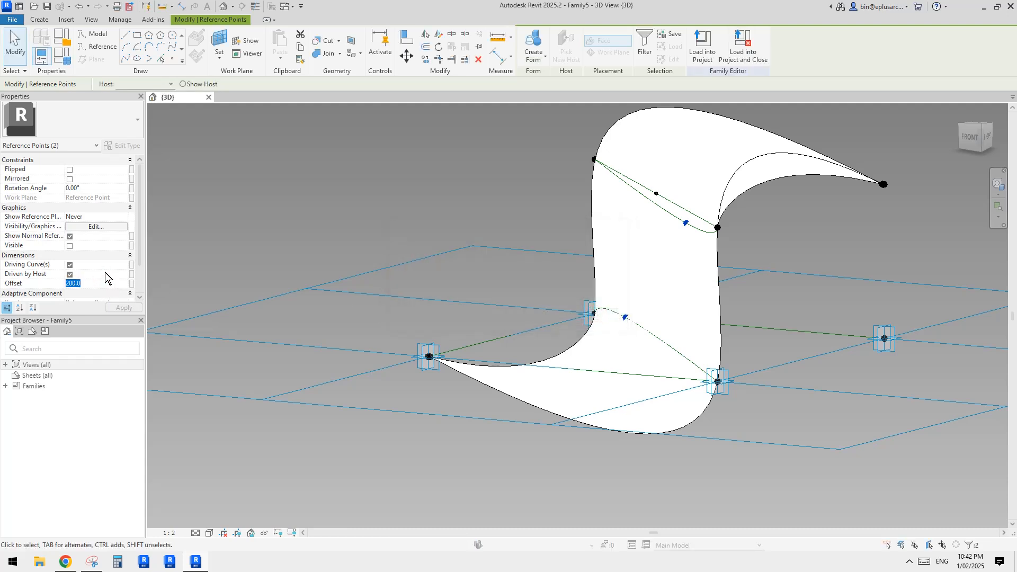
pyautogui.write('0.1')
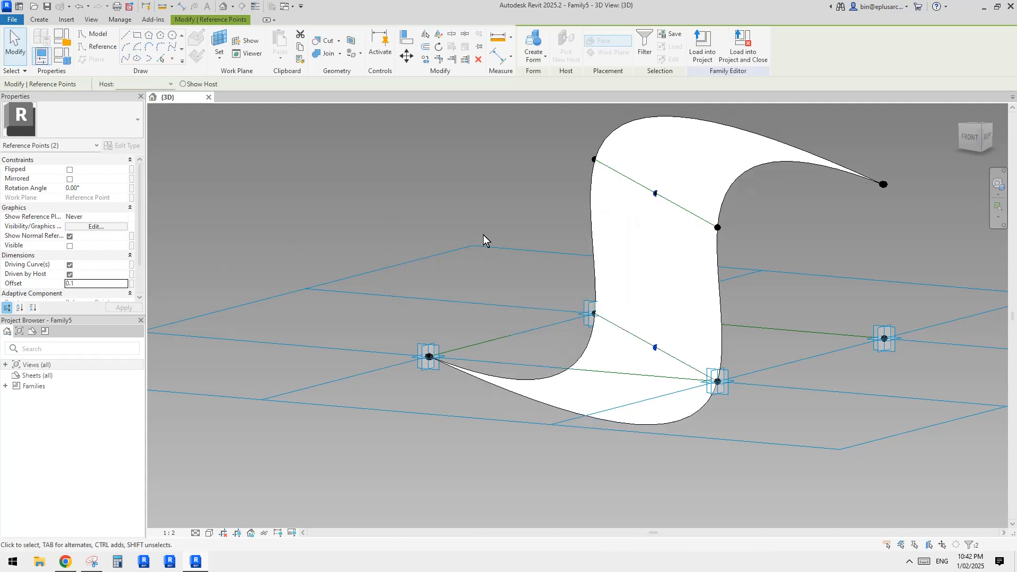
pyautogui.moveTo(562, 280); pyautogui.dragTo(549, 278, button='middle')
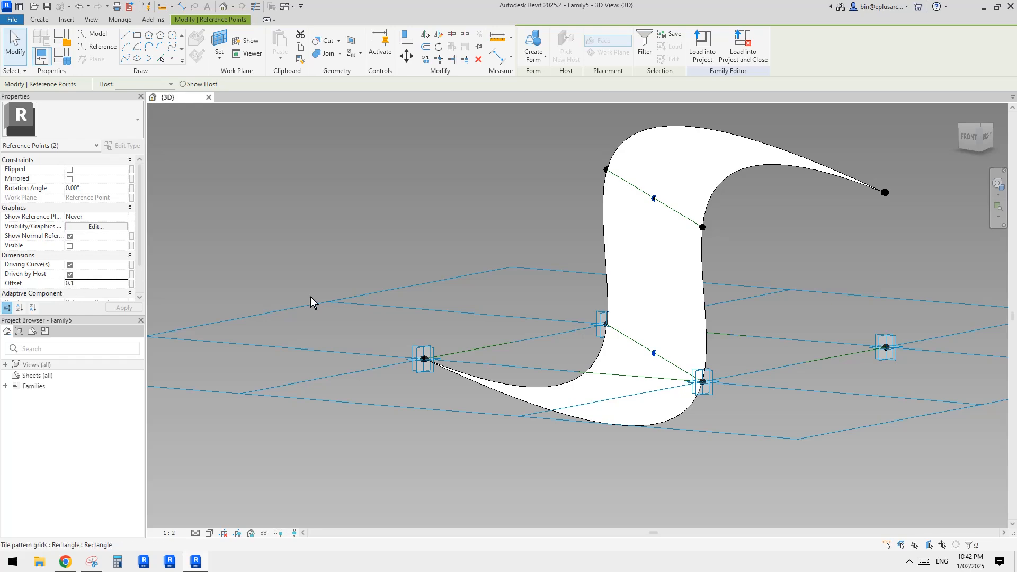
pyautogui.keyDown('shift'); pyautogui.moveTo(313, 298); pyautogui.dragTo(476, 297, button='middle'); pyautogui.keyUp('shift')
# - Restore the offset of the two curve-driving reference points to 200 and deselect them
pyautogui.click(85, 283)
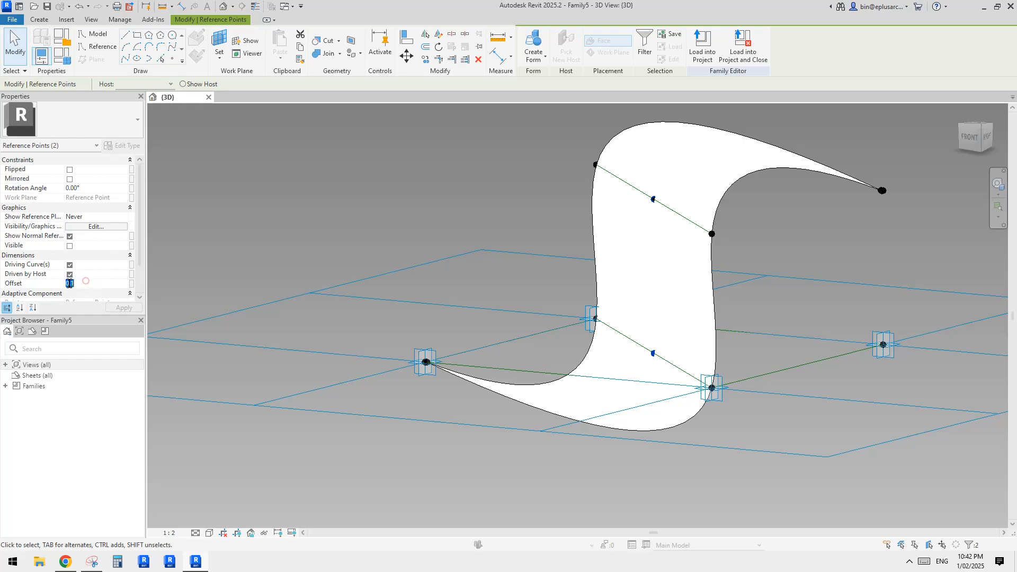
pyautogui.moveTo(627, 233); pyautogui.dragTo(627, 235, button='middle')
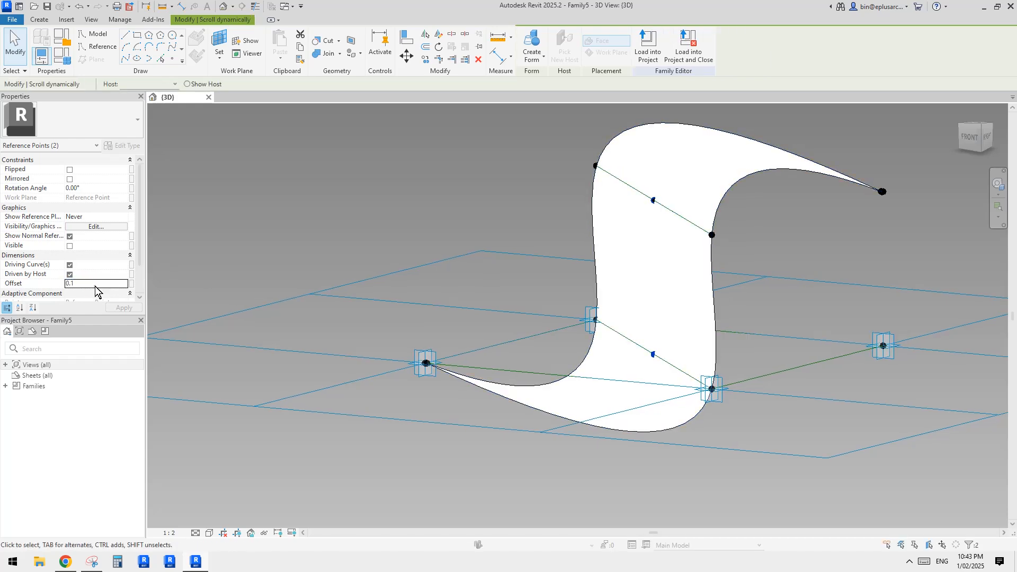
pyautogui.write('200')
pyautogui.click(581, 244)
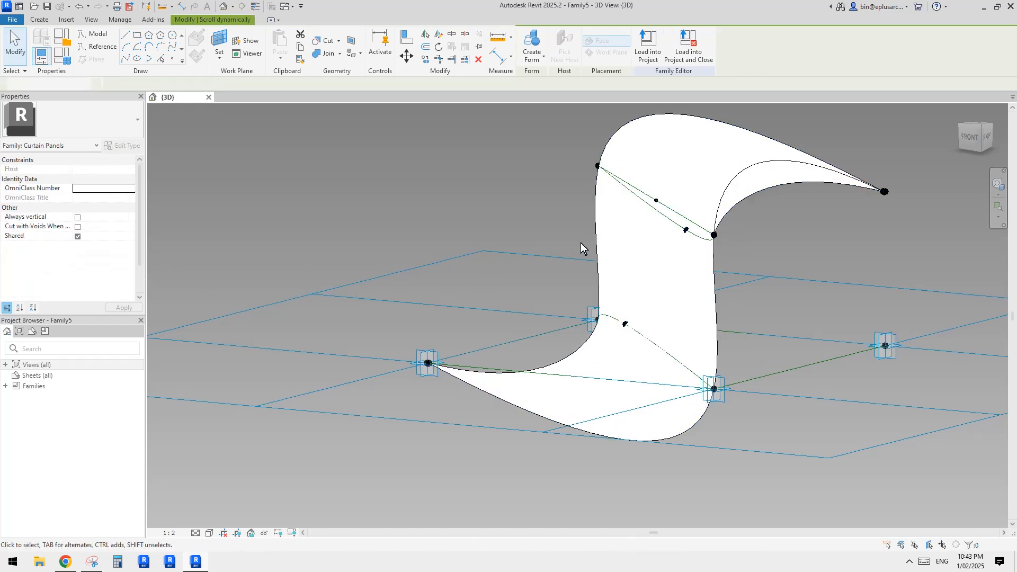
# - Switch to the facade reference photo in the browser and compare its curved panels with the lofted form in Revit
pyautogui.keyDown('shift'); pyautogui.moveTo(580, 243); pyautogui.dragTo(524, 273, button='middle'); pyautogui.keyUp('shift')
pyautogui.keyDown('shift'); pyautogui.moveTo(592, 171); pyautogui.dragTo(462, 280, button='middle'); pyautogui.keyUp('shift')
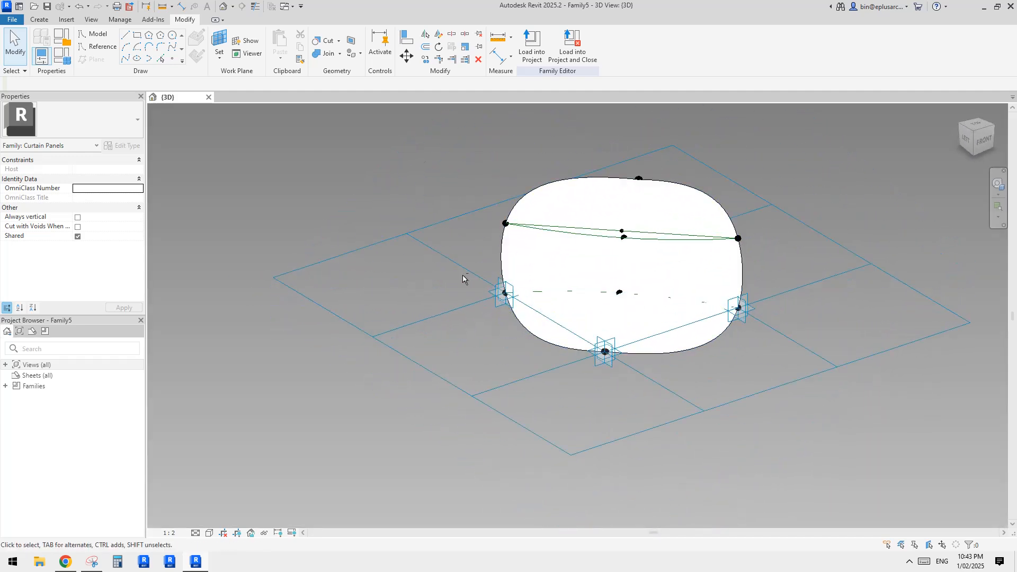
pyautogui.click(74, 559)
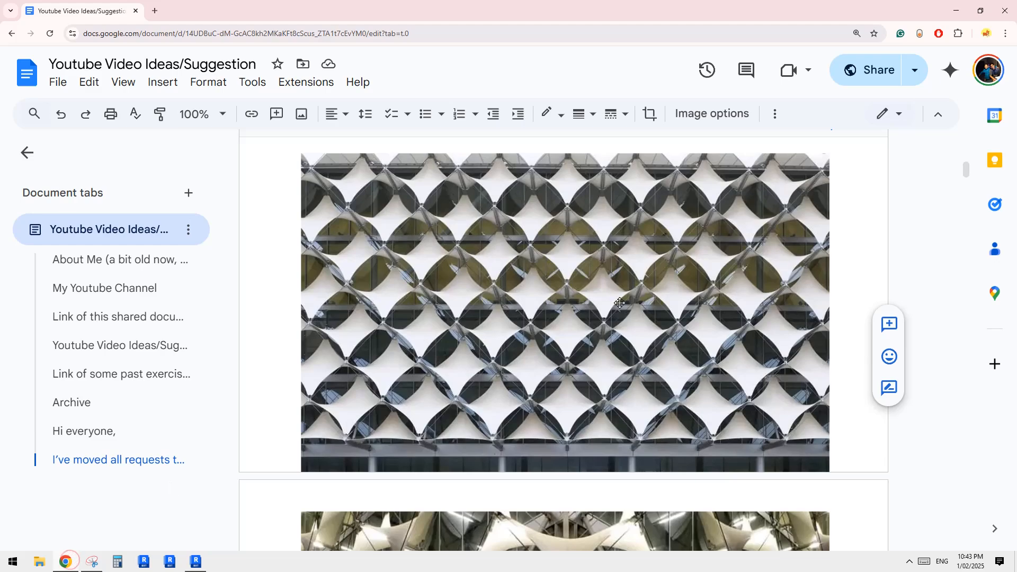
pyautogui.click(194, 562)
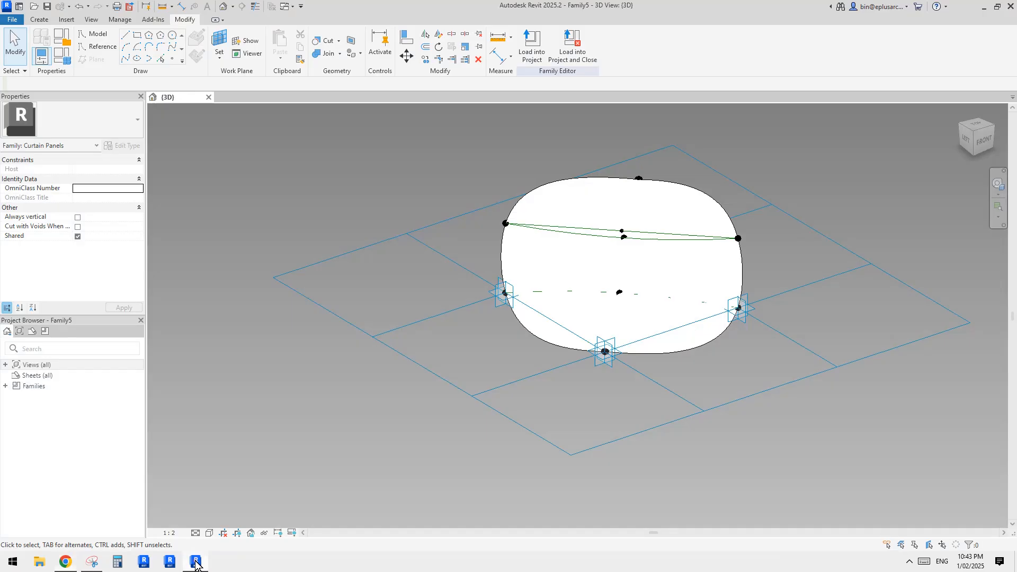
pyautogui.click(63, 562)
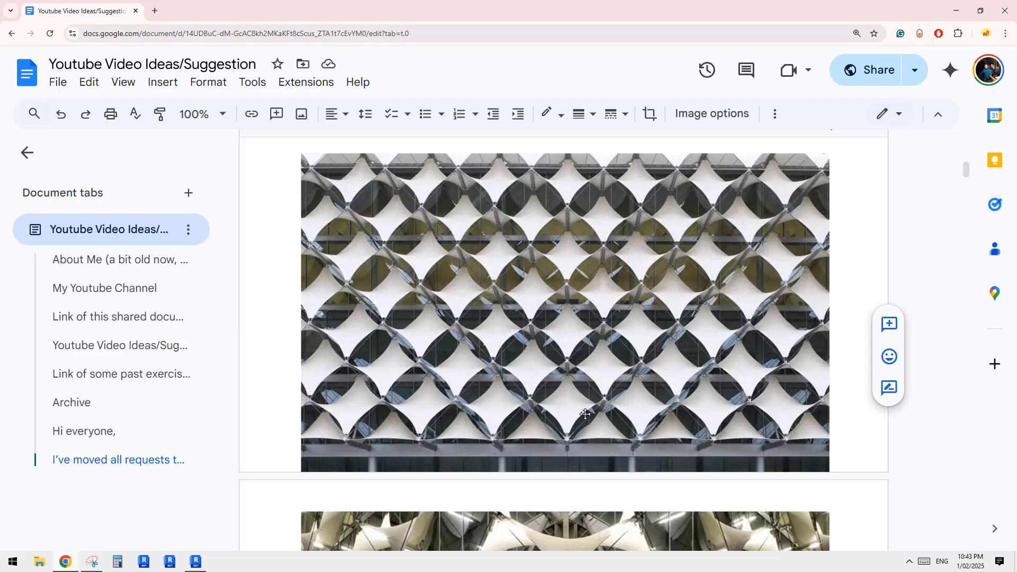
pyautogui.click(195, 561)
# - Examine the lofted form from the top and from several sides, checking how its edges run between the placement points
pyautogui.click(985, 129)
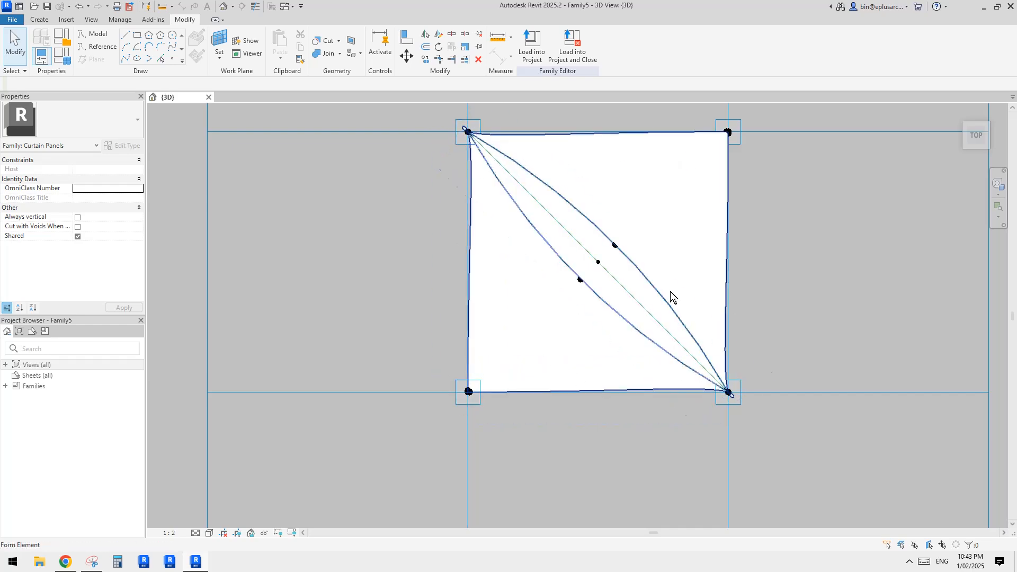
pyautogui.scroll(-3, 609, 197)
pyautogui.keyDown('shift'); pyautogui.moveTo(579, 297); pyautogui.dragTo(691, 284, button='middle'); pyautogui.keyUp('shift')
pyautogui.scroll(2, 621, 207)
pyautogui.click(658, 338)
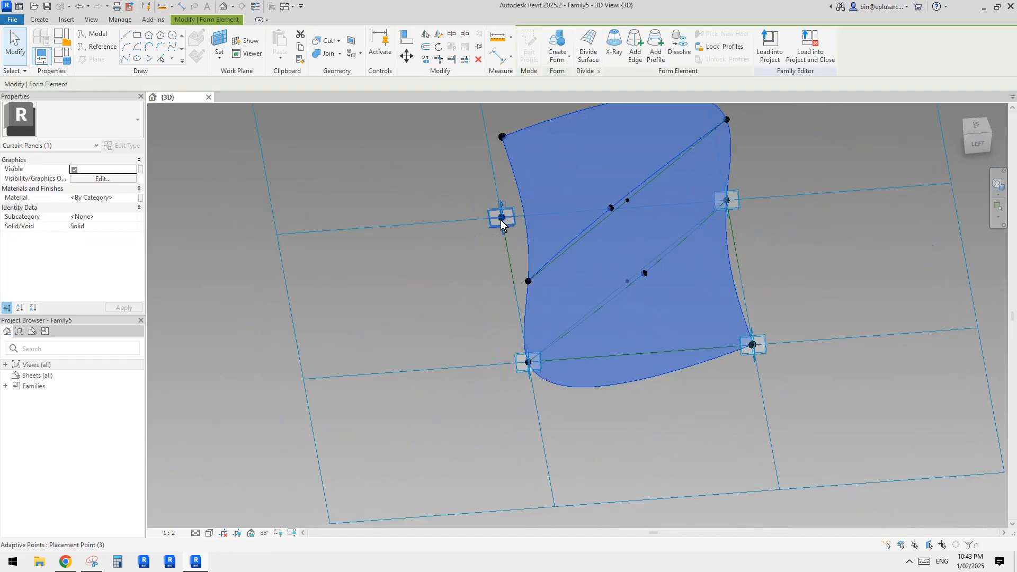
pyautogui.keyDown('shift'); pyautogui.moveTo(524, 295); pyautogui.dragTo(498, 301, button='middle'); pyautogui.keyUp('shift')
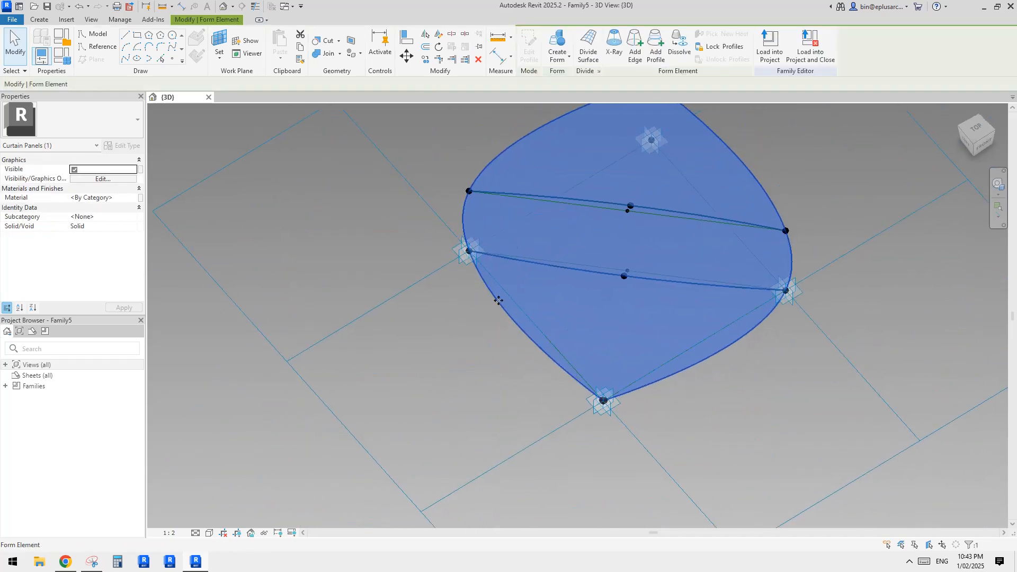
pyautogui.moveTo(758, 315); pyautogui.dragTo(715, 426, button='middle')
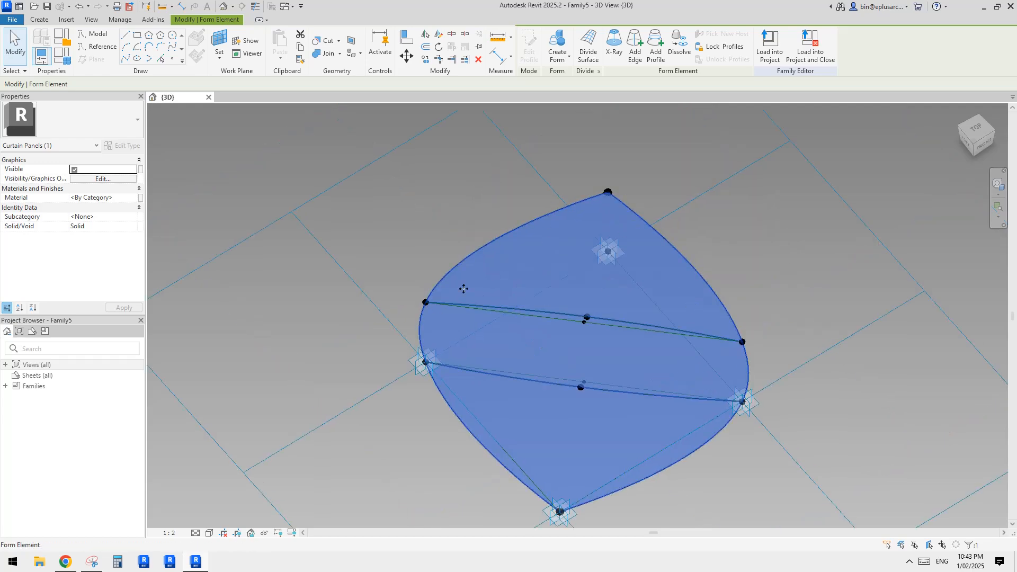
pyautogui.keyDown('shift'); pyautogui.moveTo(533, 263); pyautogui.dragTo(602, 367, button='middle'); pyautogui.keyUp('shift')
pyautogui.press('Escape')
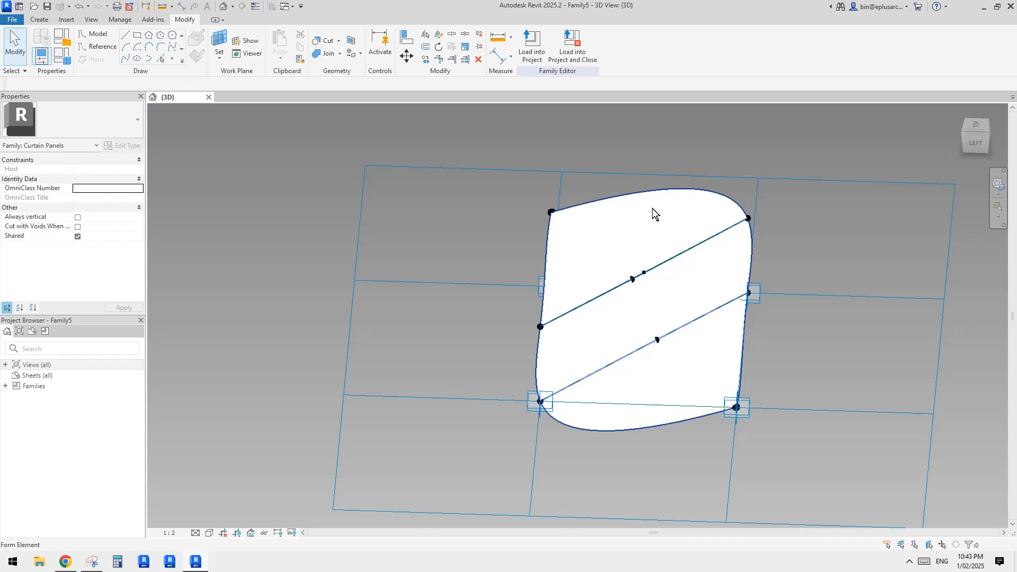
pyautogui.keyDown('shift'); pyautogui.moveTo(653, 210); pyautogui.dragTo(521, 279, button='middle'); pyautogui.keyUp('shift')
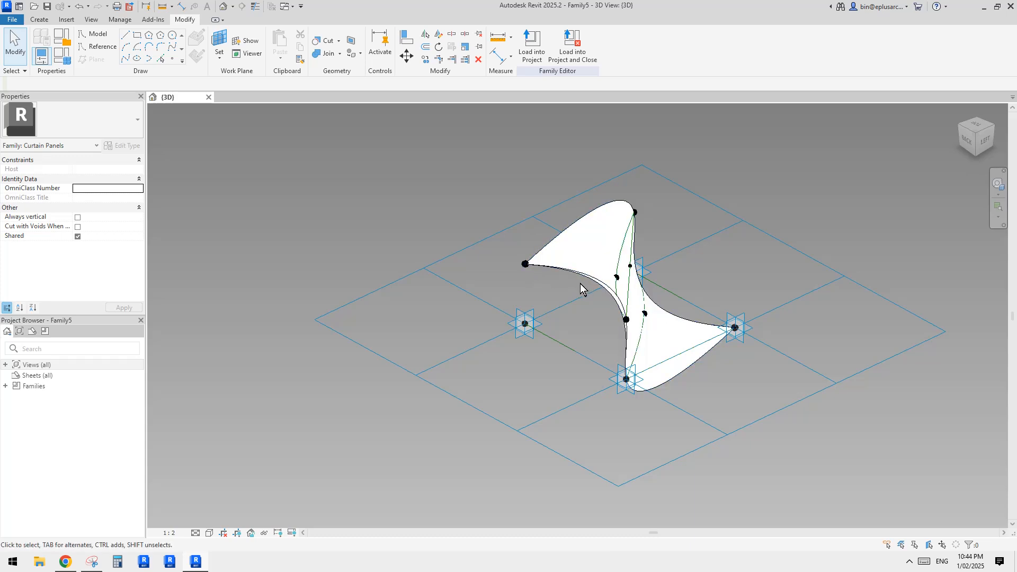
pyautogui.scroll(1, 581, 289)
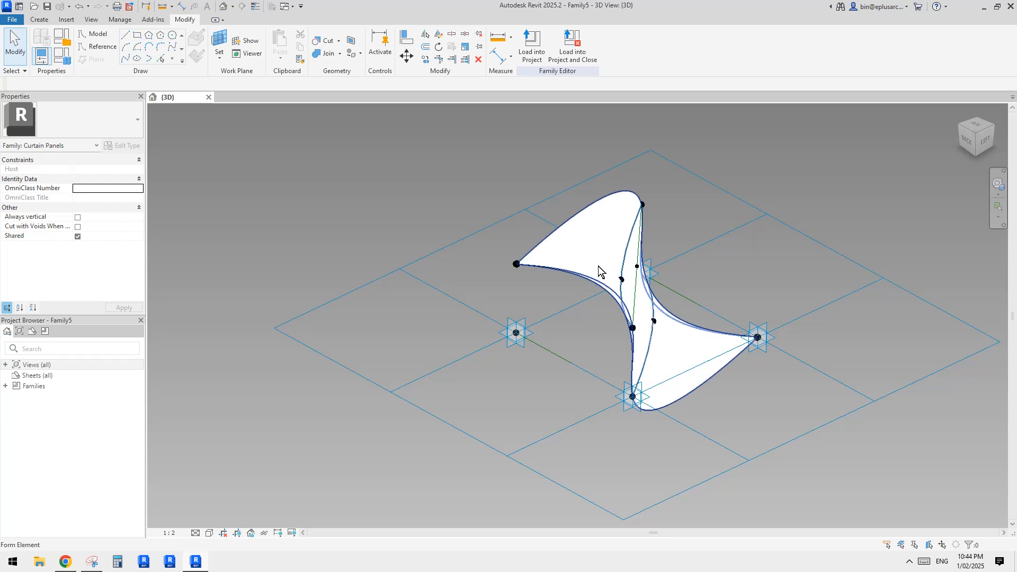
pyautogui.moveTo(598, 267)
pyautogui.keyDown('shift'); pyautogui.mouseDown(button='middle')
pyautogui.moveTo(577, 263)
pyautogui.moveTo(598, 282)
pyautogui.mouseUp(button='middle'); pyautogui.keyUp('shift')
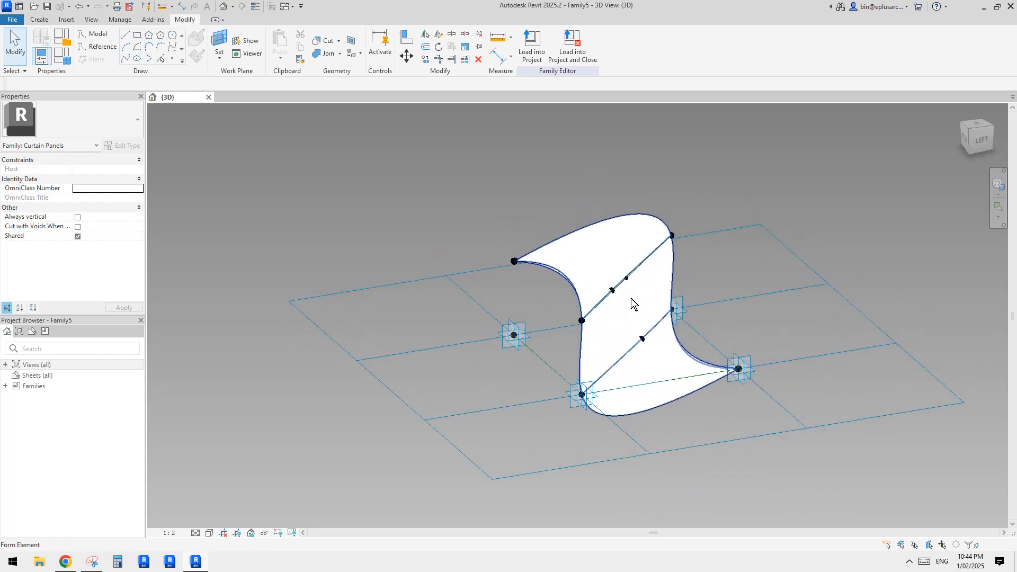
pyautogui.keyDown('shift'); pyautogui.moveTo(631, 298); pyautogui.dragTo(391, 400, button='middle'); pyautogui.keyUp('shift')
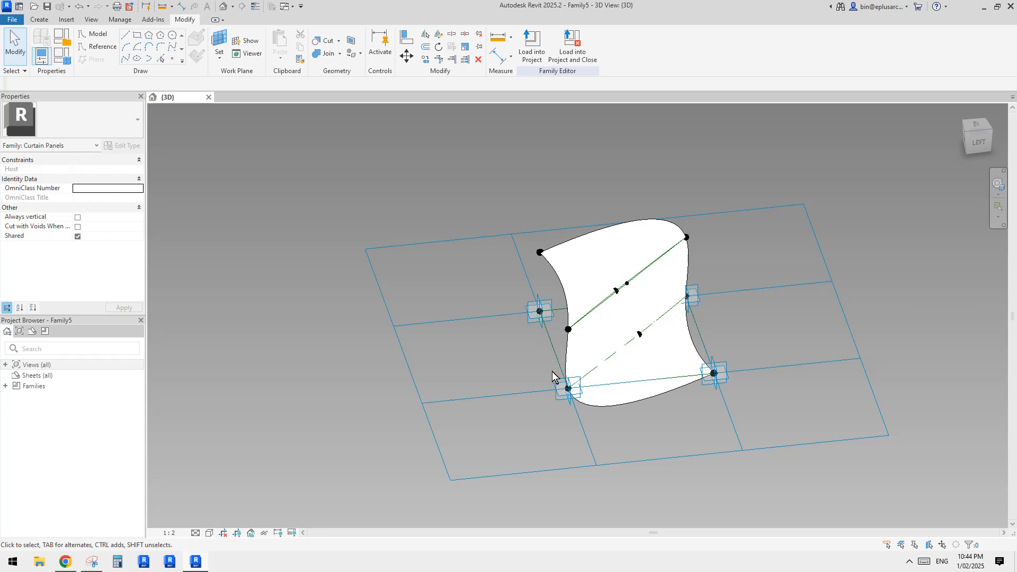
pyautogui.keyDown('shift'); pyautogui.moveTo(651, 331); pyautogui.dragTo(634, 418, button='middle'); pyautogui.keyUp('shift')
# - Temporarily hide the lofted form and inspect the curved diagonals and reference points beneath it
pyautogui.click(616, 306)
pyautogui.press('h')
pyautogui.press('h')
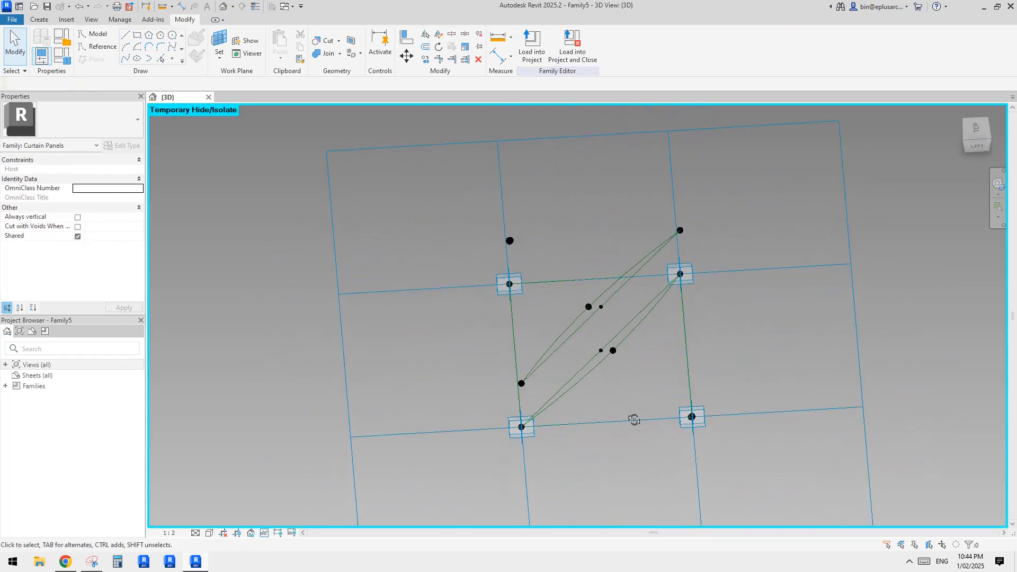
pyautogui.click(977, 130)
pyautogui.keyDown('shift'); pyautogui.moveTo(663, 297); pyautogui.dragTo(596, 386, button='middle'); pyautogui.keyUp('shift')
pyautogui.scroll(4, 577, 352)
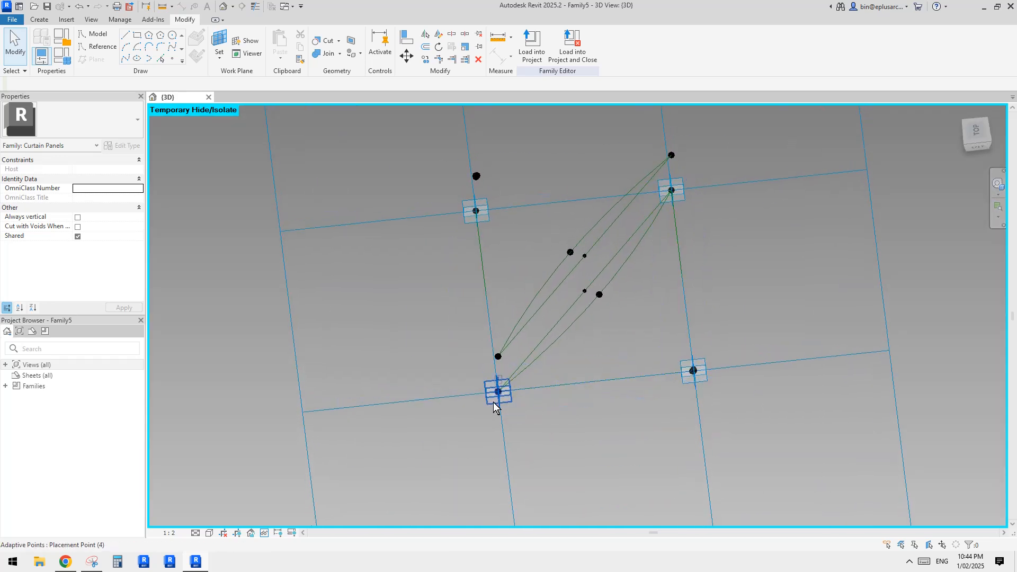
pyautogui.scroll(-2, 607, 370)
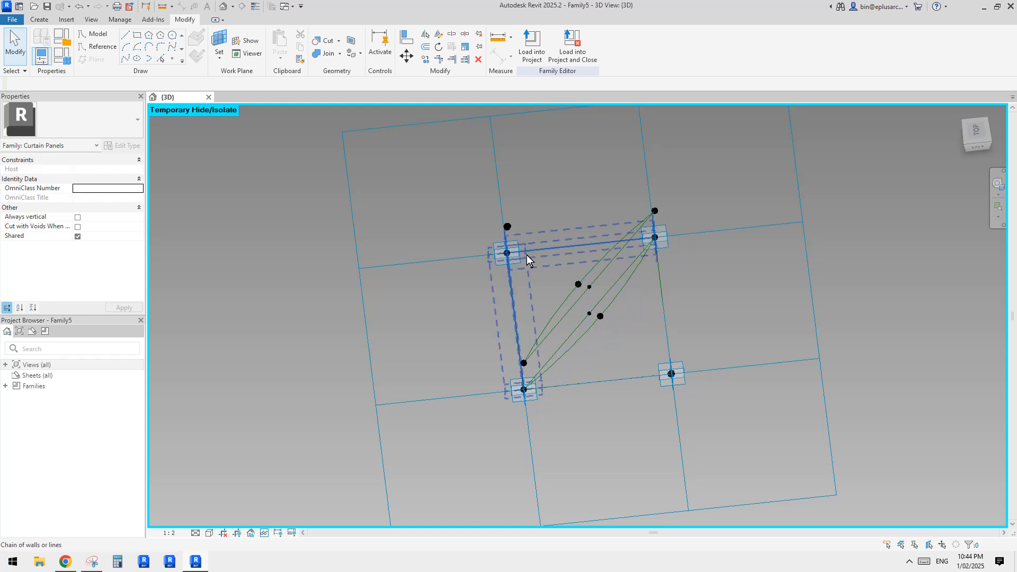
pyautogui.scroll(1, 591, 336)
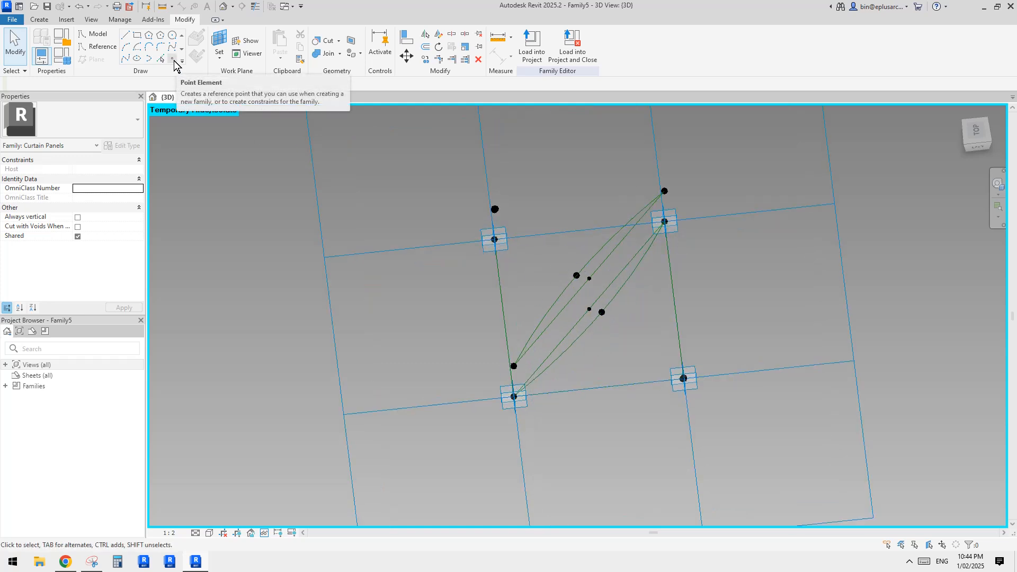
pyautogui.moveTo(511, 236); pyautogui.dragTo(511, 245, button='middle')
pyautogui.click(172, 58)
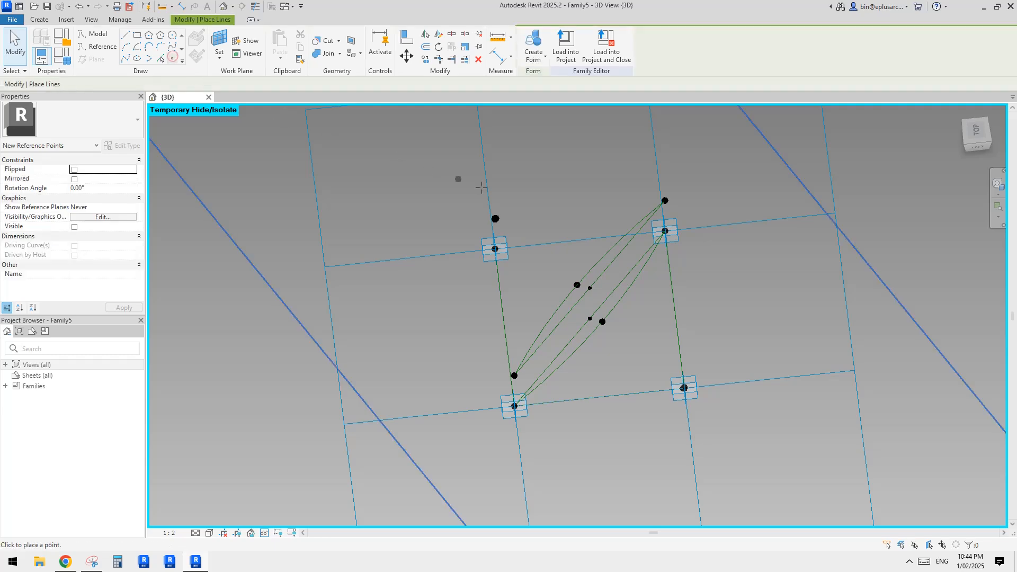
pyautogui.click(196, 39)
pyautogui.keyDown('shift'); pyautogui.moveTo(503, 189); pyautogui.dragTo(434, 160, button='middle'); pyautogui.keyUp('shift')
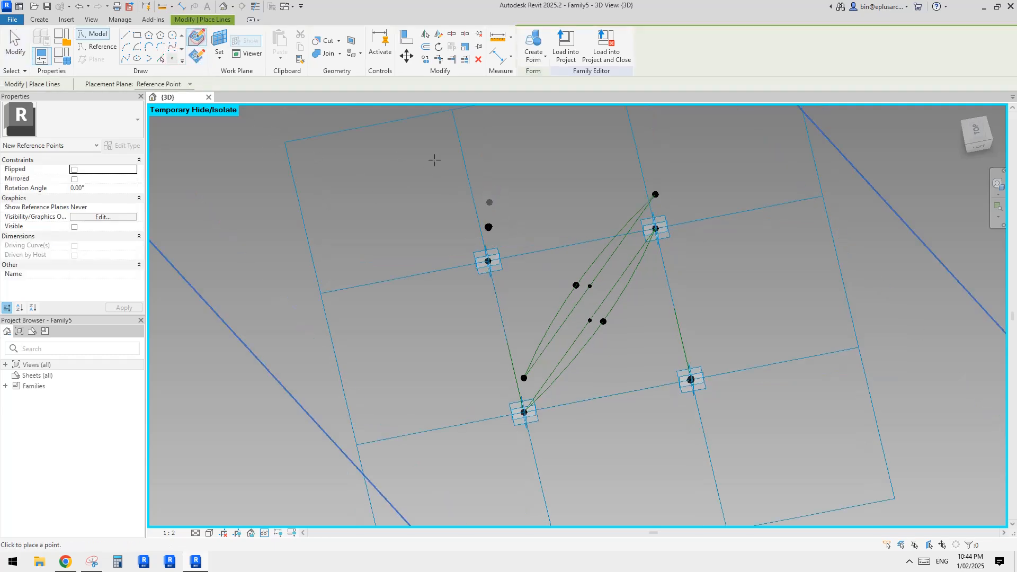
pyautogui.keyDown('shift'); pyautogui.moveTo(546, 307); pyautogui.dragTo(588, 325, button='middle'); pyautogui.keyUp('shift')
pyautogui.press('Escape')
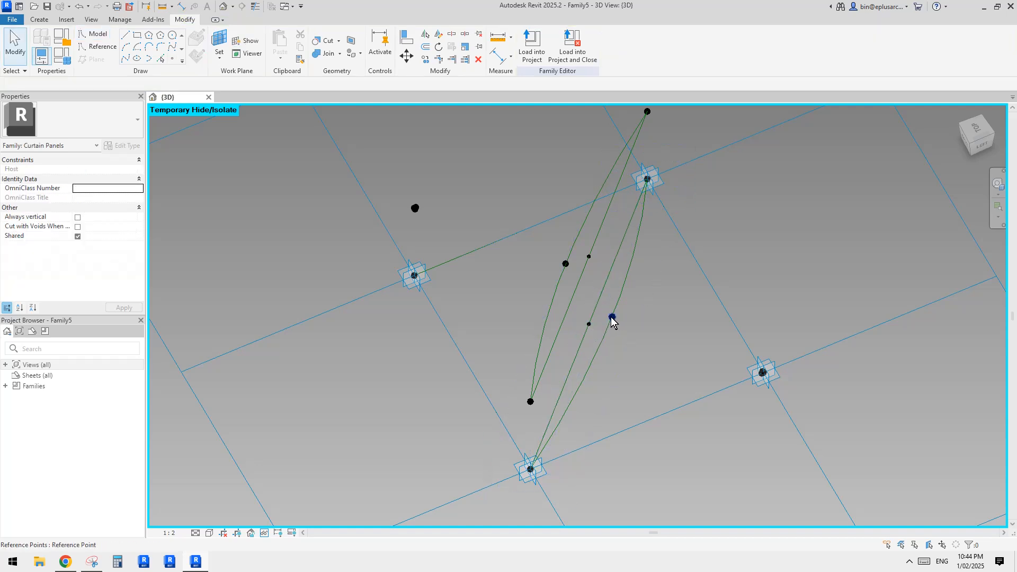
pyautogui.press('Tab')
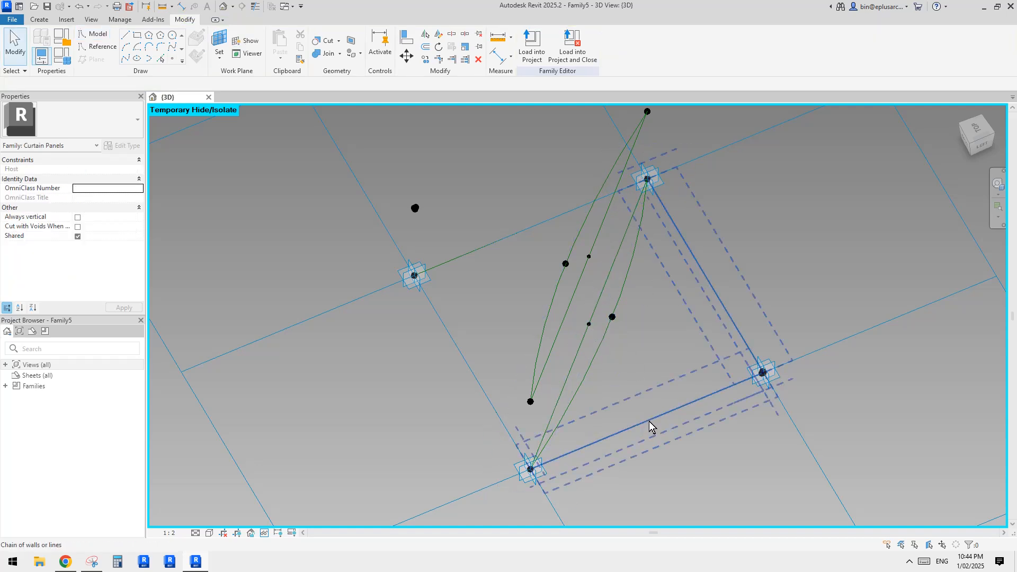
# - Place a reference point at the midpoint of each of the four edge lines between the adaptive points
pyautogui.scroll(-1, 628, 399)
pyautogui.keyDown('shift'); pyautogui.moveTo(628, 399); pyautogui.dragTo(620, 390, button='middle'); pyautogui.keyUp('shift')
pyautogui.moveTo(395, 205); pyautogui.dragTo(385, 200, button='middle')
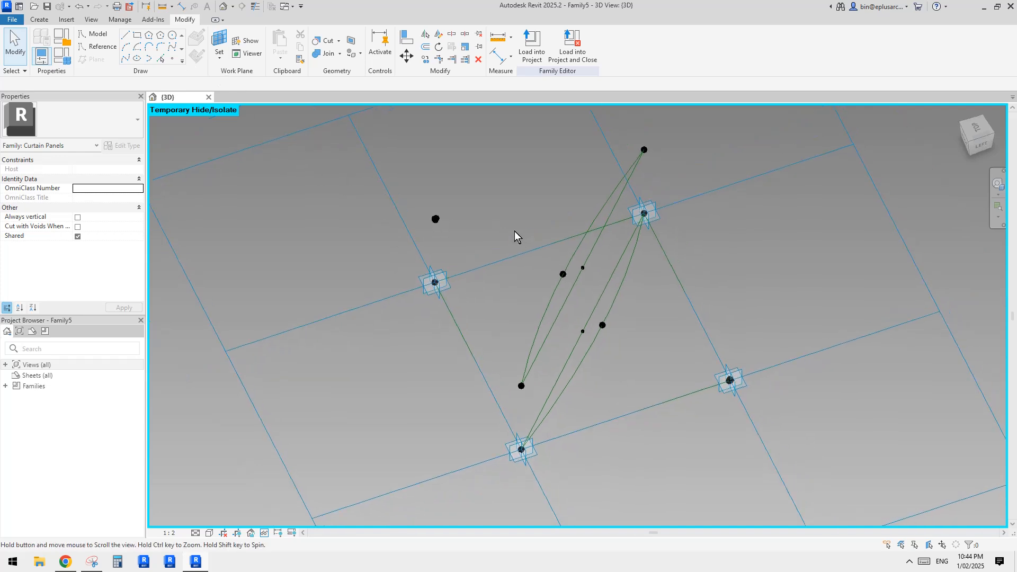
pyautogui.keyDown('shift'); pyautogui.moveTo(514, 231); pyautogui.dragTo(508, 234, button='middle'); pyautogui.keyUp('shift')
pyautogui.click(173, 59)
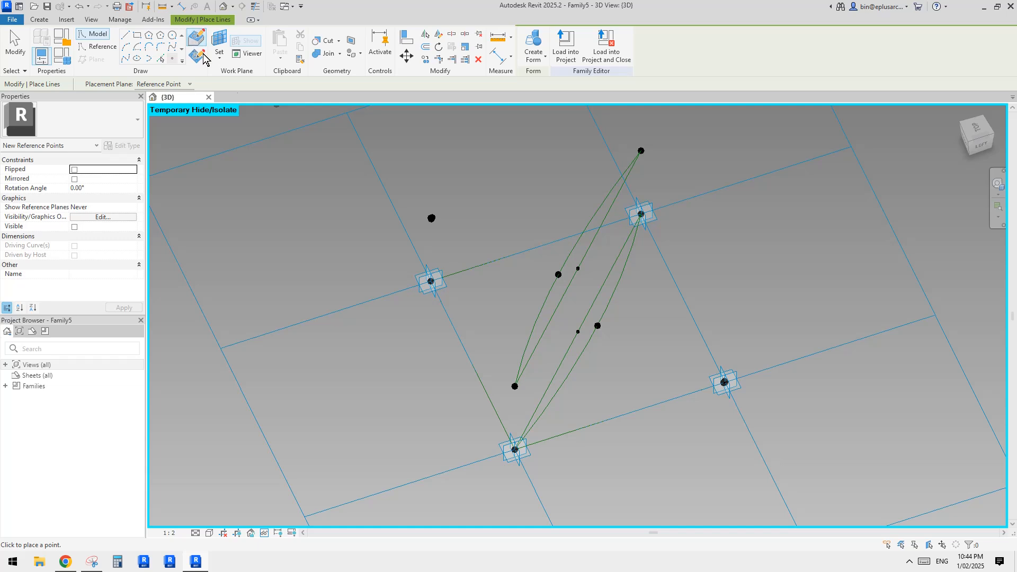
pyautogui.click(535, 247)
pyautogui.click(472, 365)
pyautogui.click(620, 416)
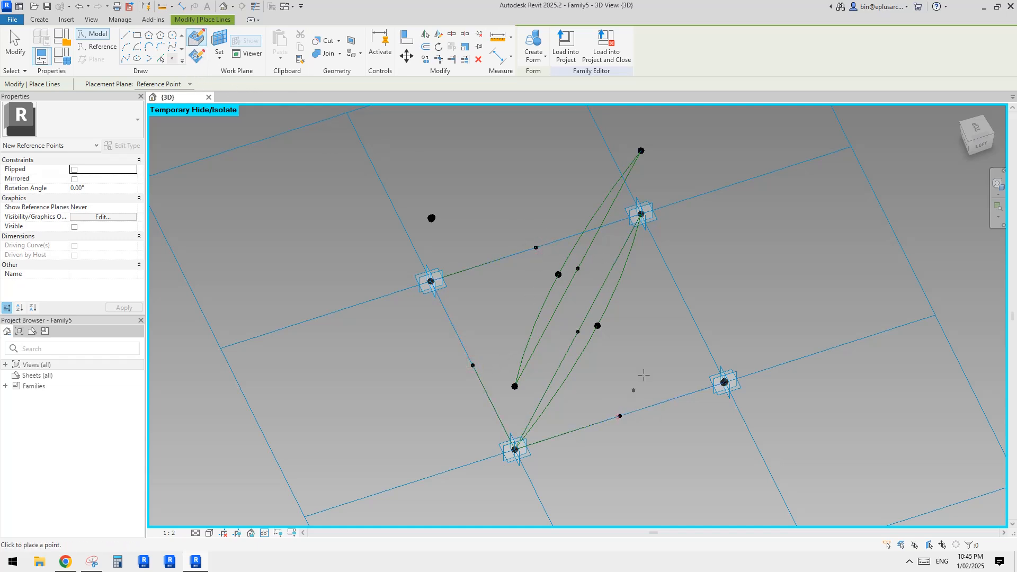
pyautogui.click(684, 299)
pyautogui.press('Escape')
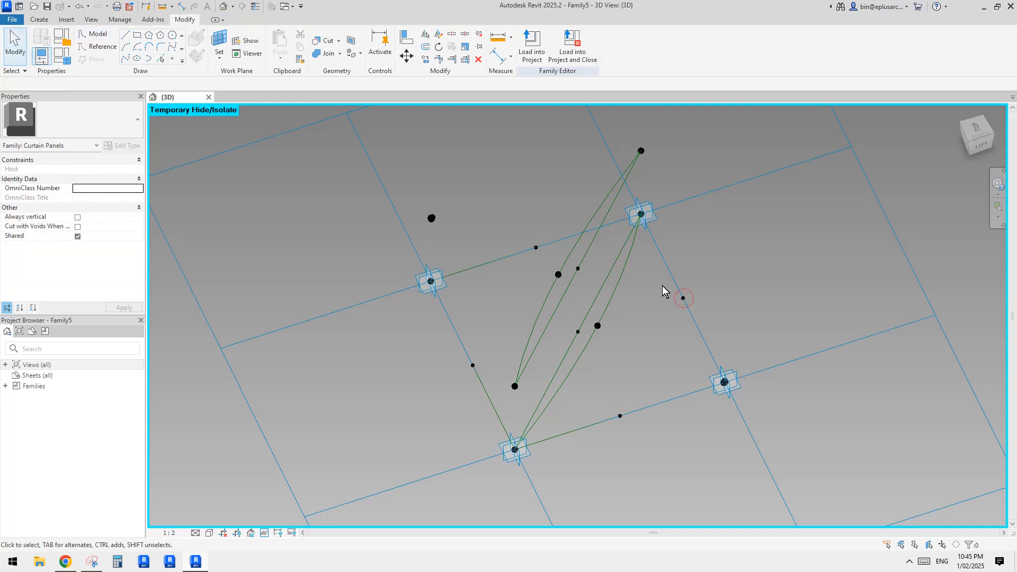
# - Connect the opposite edge midpoints with two crossing splines through points and make them reference lines
pyautogui.click(684, 298)
pyautogui.keyDown('ctrl'); pyautogui.click(473, 366); pyautogui.keyUp('ctrl')
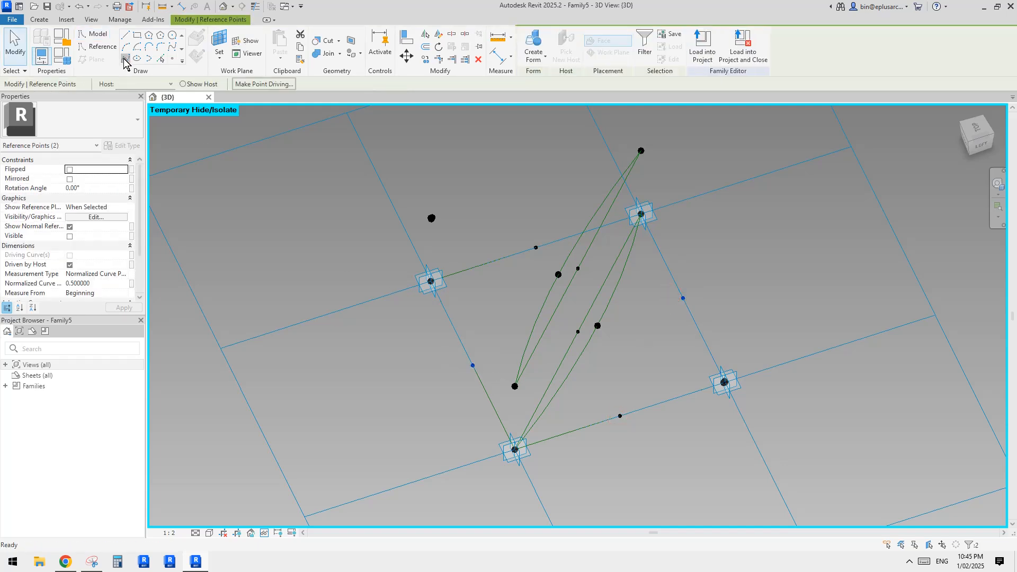
pyautogui.click(125, 58)
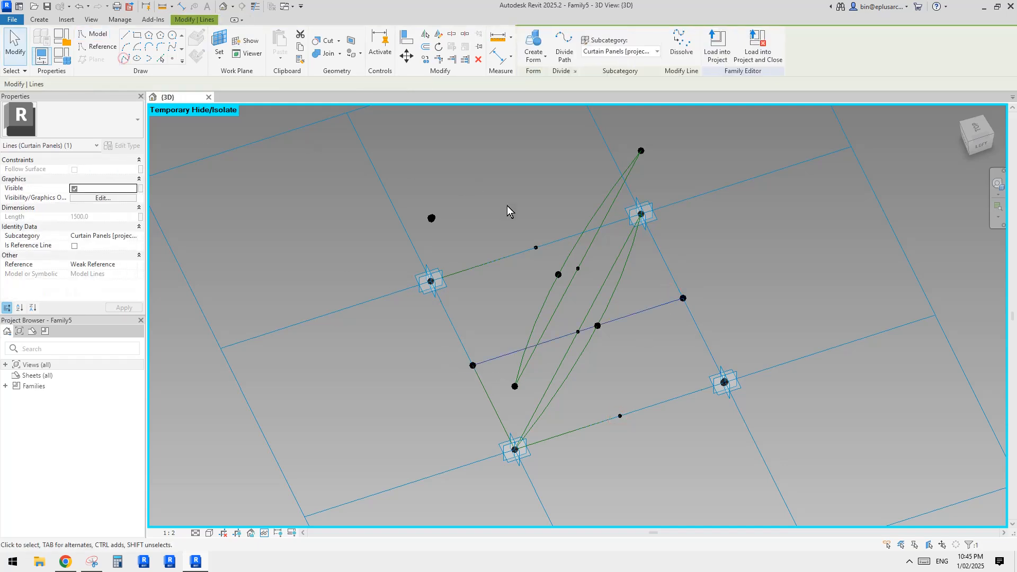
pyautogui.click(536, 247)
pyautogui.keyDown('ctrl'); pyautogui.click(620, 416); pyautogui.keyUp('ctrl')
pyautogui.click(117, 59)
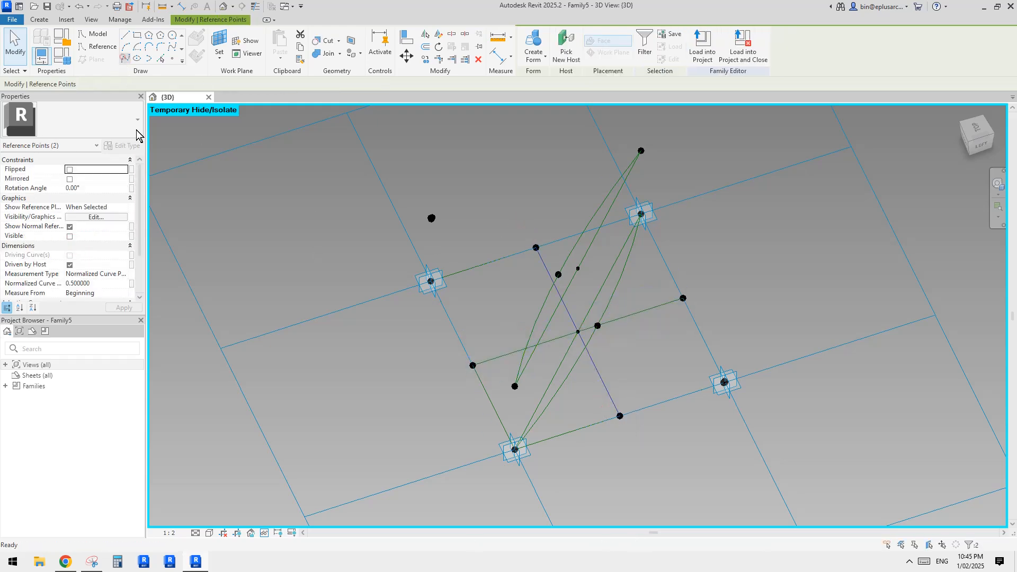
pyautogui.click(74, 237)
# - Place two reference points near one end of each of the two crossing reference lines
pyautogui.keyDown('shift'); pyautogui.moveTo(525, 240); pyautogui.dragTo(625, 265, button='middle'); pyautogui.keyUp('shift')
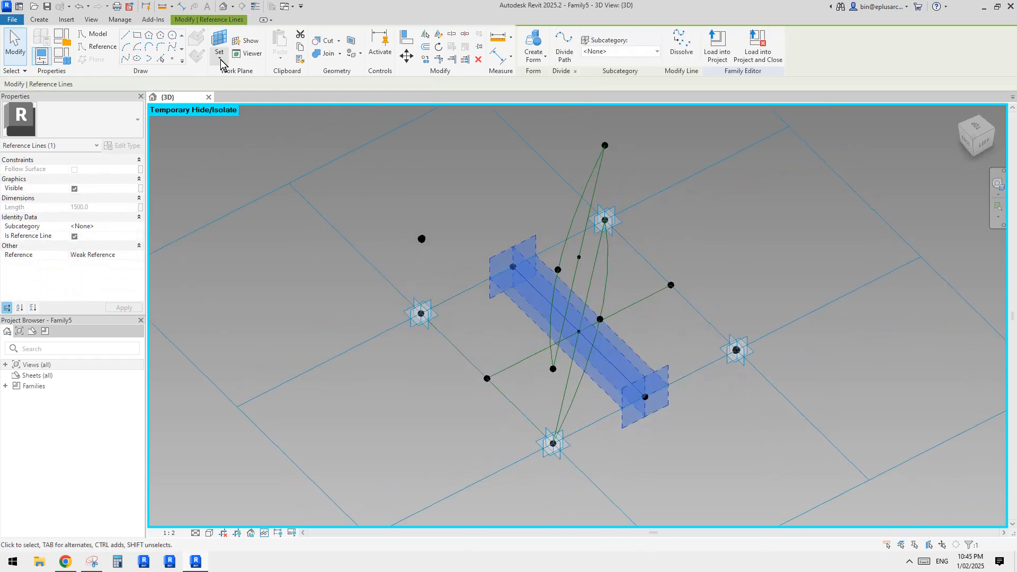
pyautogui.click(173, 59)
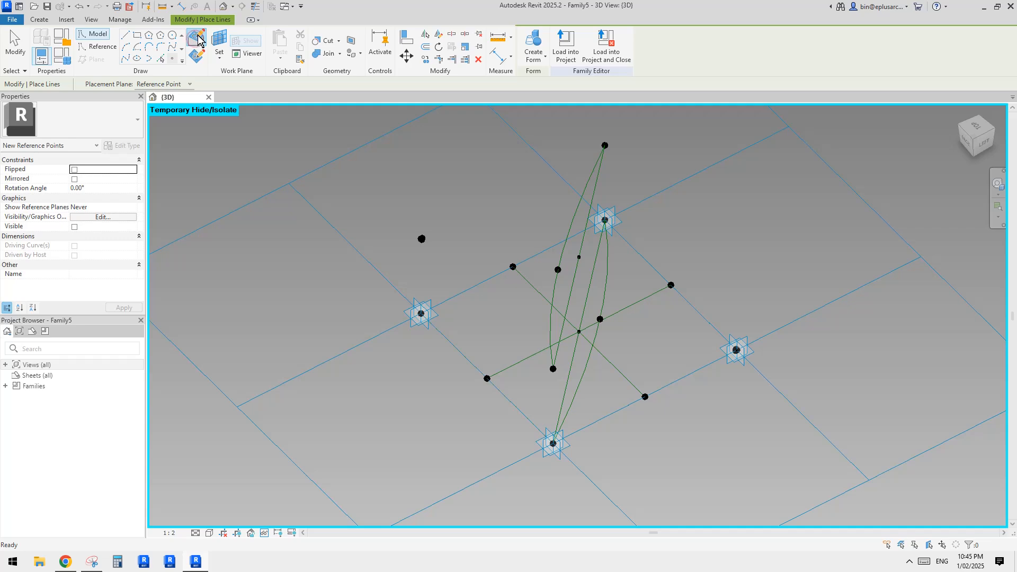
pyautogui.moveTo(636, 347); pyautogui.dragTo(608, 352, button='middle')
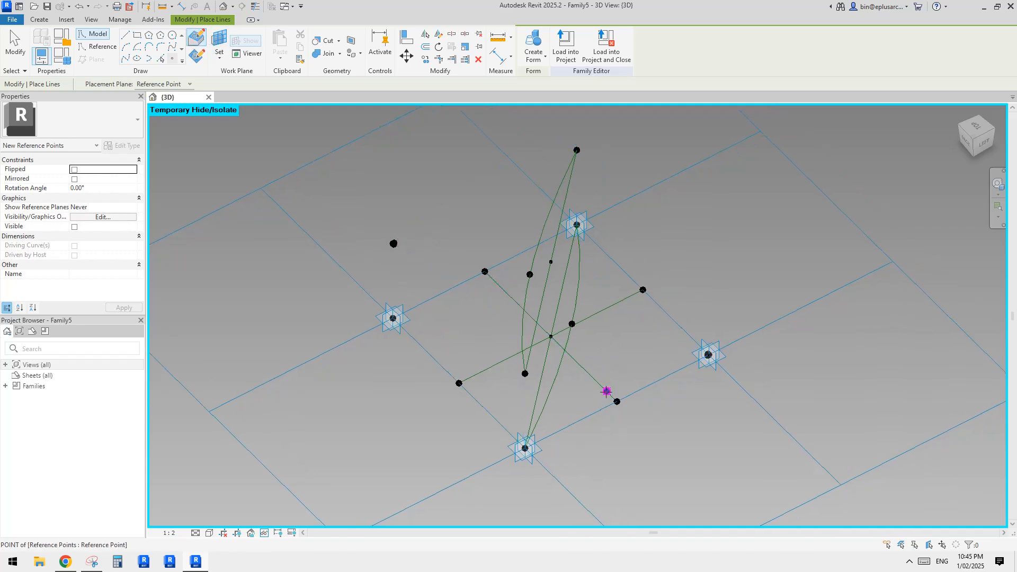
pyautogui.click(613, 304)
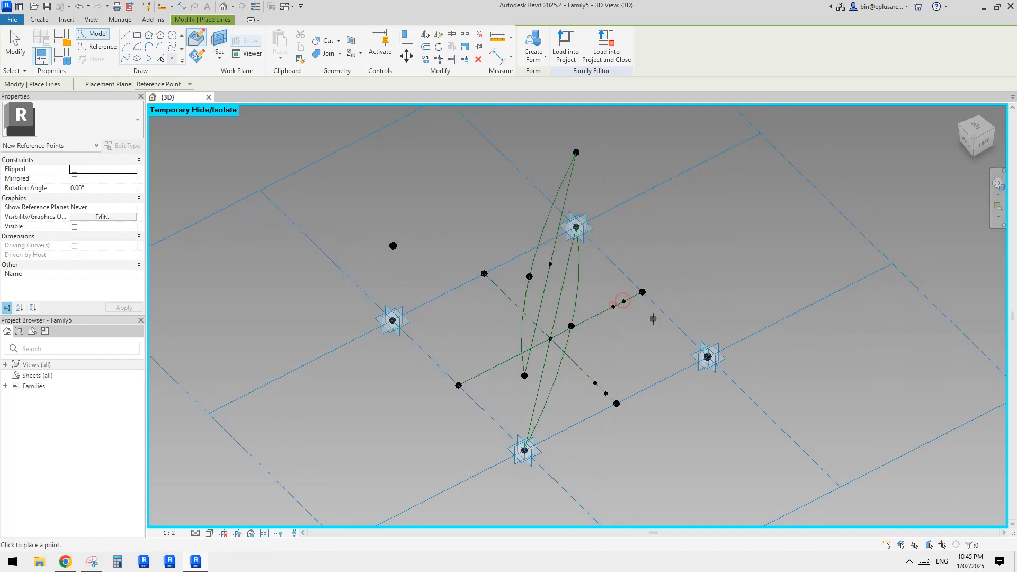
pyautogui.press('Escape')
# - Flip the measure-from end of the outer reference point on each crossing line
pyautogui.keyDown('shift'); pyautogui.moveTo(653, 318); pyautogui.dragTo(634, 323, button='middle'); pyautogui.keyUp('shift')
pyautogui.click(640, 317)
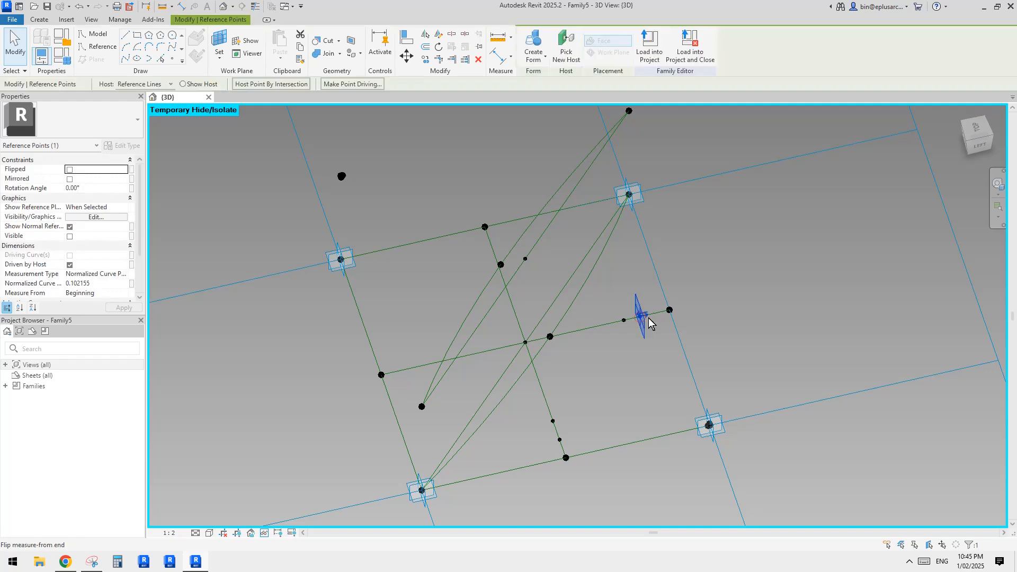
pyautogui.click(560, 439)
pyautogui.keyDown('shift'); pyautogui.moveTo(566, 440); pyautogui.dragTo(647, 363, button='middle'); pyautogui.keyUp('shift')
pyautogui.click(560, 444)
pyautogui.keyDown('shift'); pyautogui.moveTo(646, 363); pyautogui.dragTo(636, 365, button='middle'); pyautogui.keyUp('shift')
pyautogui.press('Escape')
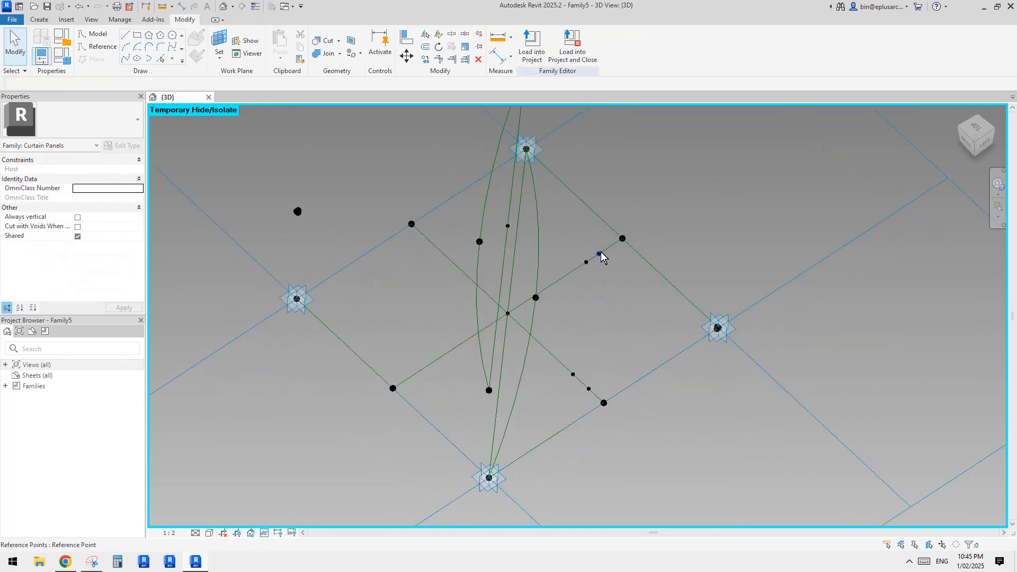
# - Set the normalized curve parameter of the four reference points on the crossing lines to 0.1
pyautogui.keyDown('shift'); pyautogui.moveTo(601, 252); pyautogui.dragTo(597, 263, button='middle'); pyautogui.keyUp('shift')
pyautogui.press('Tab')
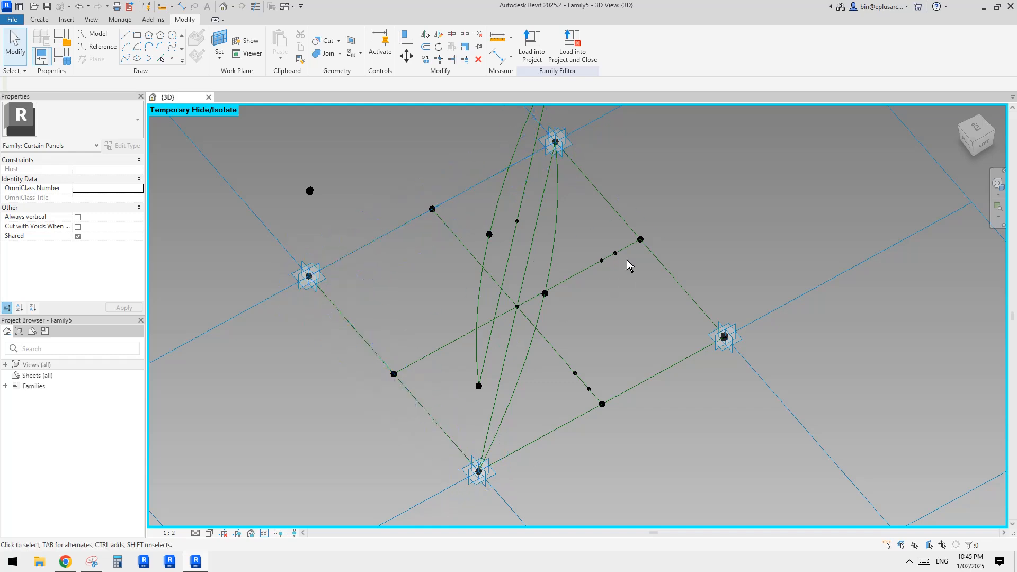
pyautogui.press('Tab')
pyautogui.press('Tab')
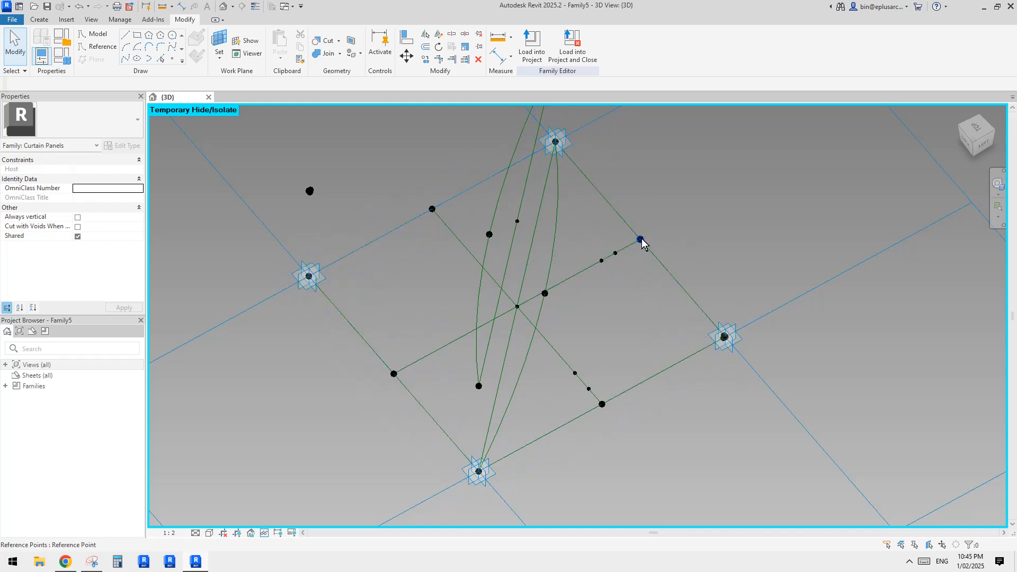
pyautogui.moveTo(634, 365)
pyautogui.mouseDown(button='middle')
pyautogui.moveTo(644, 354)
pyautogui.moveTo(630, 380)
pyautogui.mouseUp(button='middle')
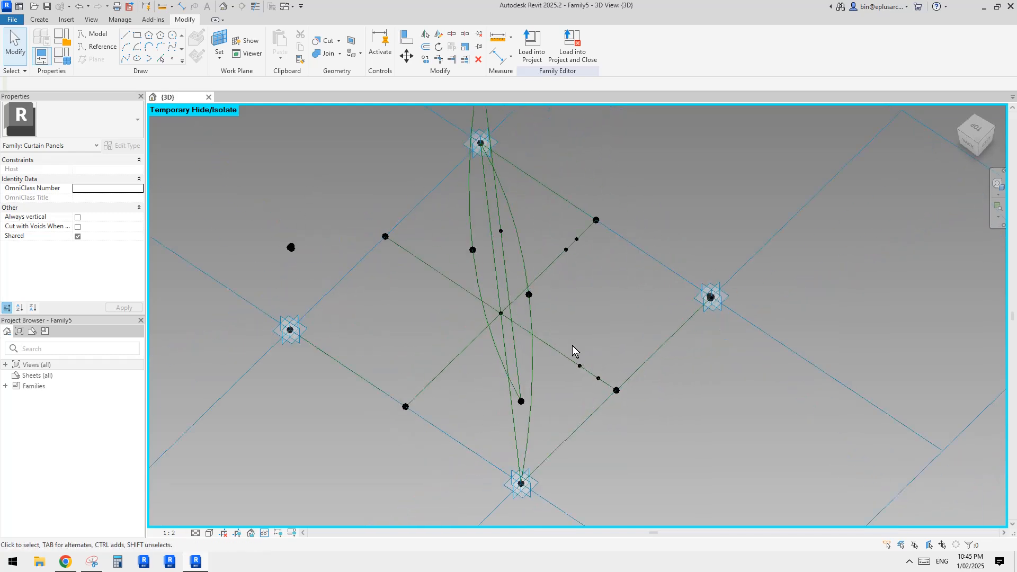
pyautogui.moveTo(573, 345); pyautogui.dragTo(608, 387)
pyautogui.keyDown('ctrl'); pyautogui.moveTo(557, 226); pyautogui.dragTo(585, 255); pyautogui.keyUp('ctrl')
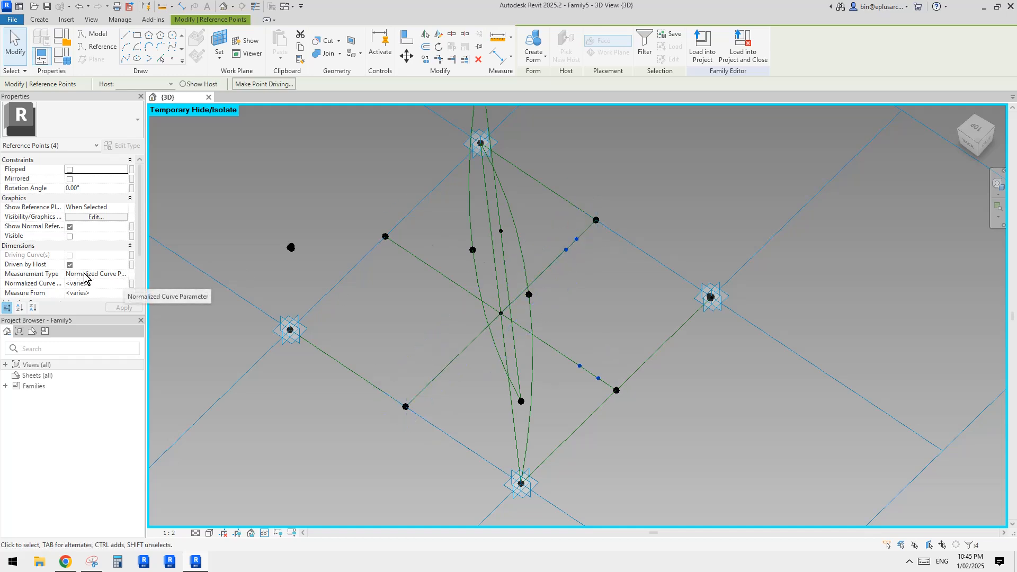
pyautogui.click(104, 285)
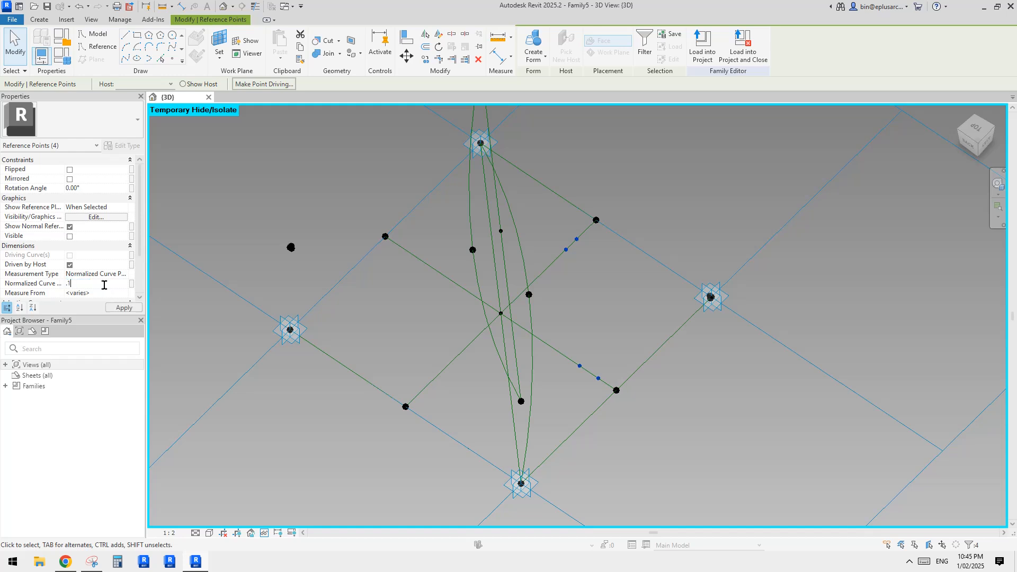
pyautogui.press('Return')
pyautogui.moveTo(590, 378)
pyautogui.keyDown('shift'); pyautogui.mouseDown(button='middle')
pyautogui.moveTo(609, 402)
pyautogui.moveTo(604, 366)
pyautogui.mouseUp(button='middle'); pyautogui.keyUp('shift')
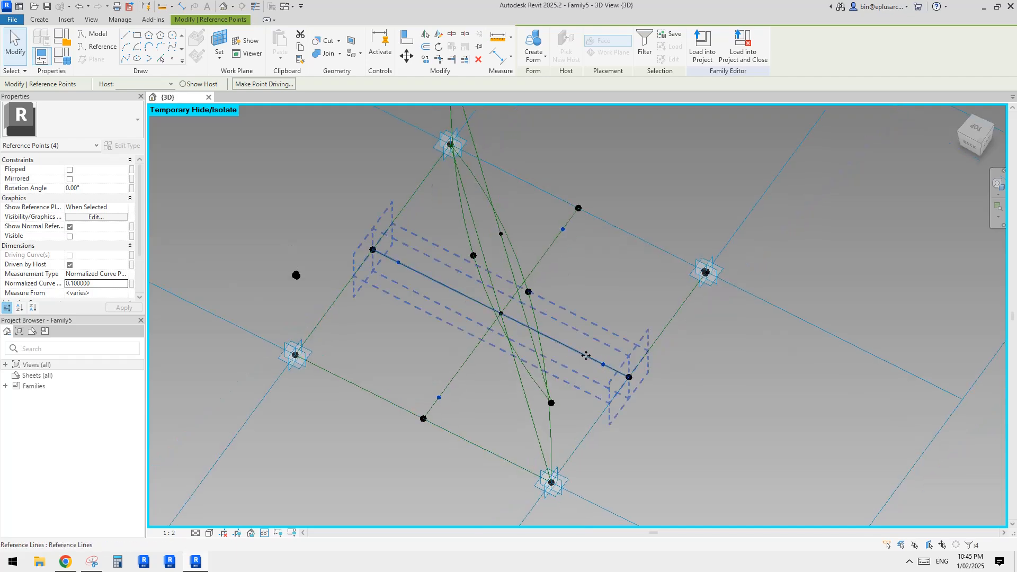
pyautogui.keyDown('shift'); pyautogui.moveTo(568, 345); pyautogui.dragTo(567, 365, button='middle'); pyautogui.keyUp('shift')
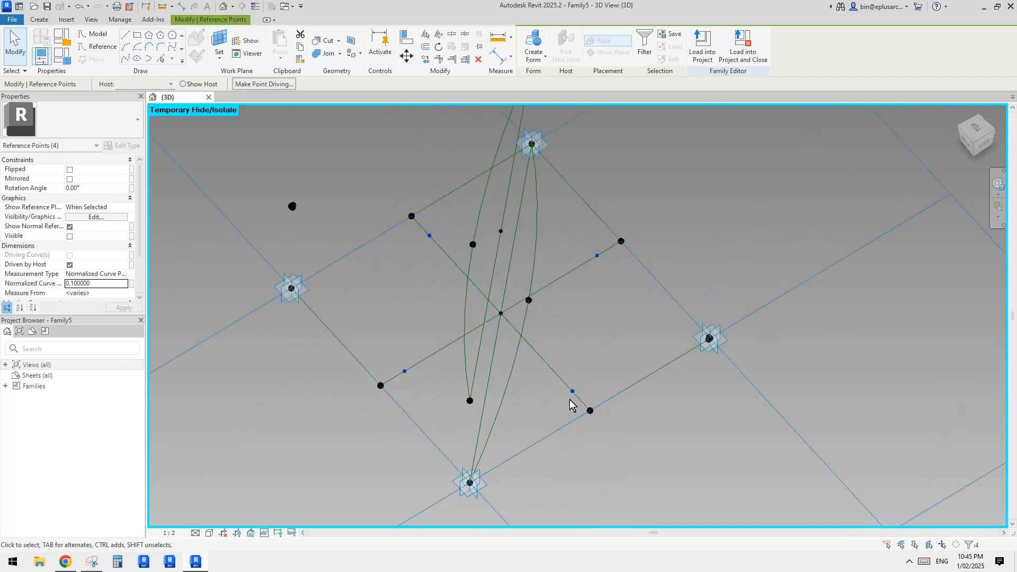
pyautogui.keyDown('shift'); pyautogui.moveTo(571, 406); pyautogui.dragTo(611, 281, button='middle'); pyautogui.keyUp('shift')
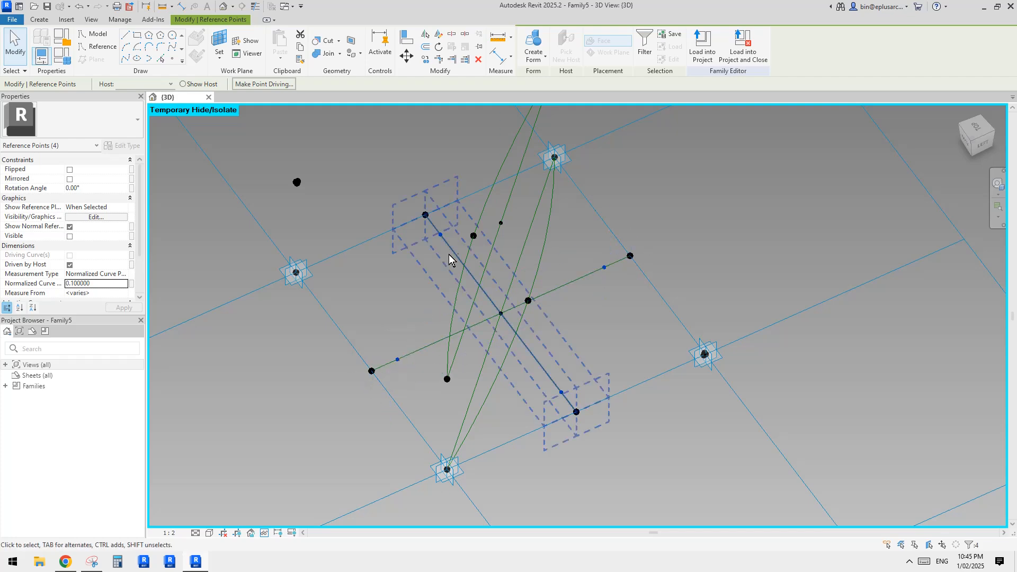
pyautogui.scroll(-1, 598, 298)
pyautogui.click(595, 326)
pyautogui.moveTo(595, 326)
pyautogui.keyDown('shift'); pyautogui.mouseDown(button='middle')
pyautogui.moveTo(528, 384)
pyautogui.moveTo(594, 334)
pyautogui.mouseUp(button='middle'); pyautogui.keyUp('shift')
pyautogui.scroll(1, 595, 335)
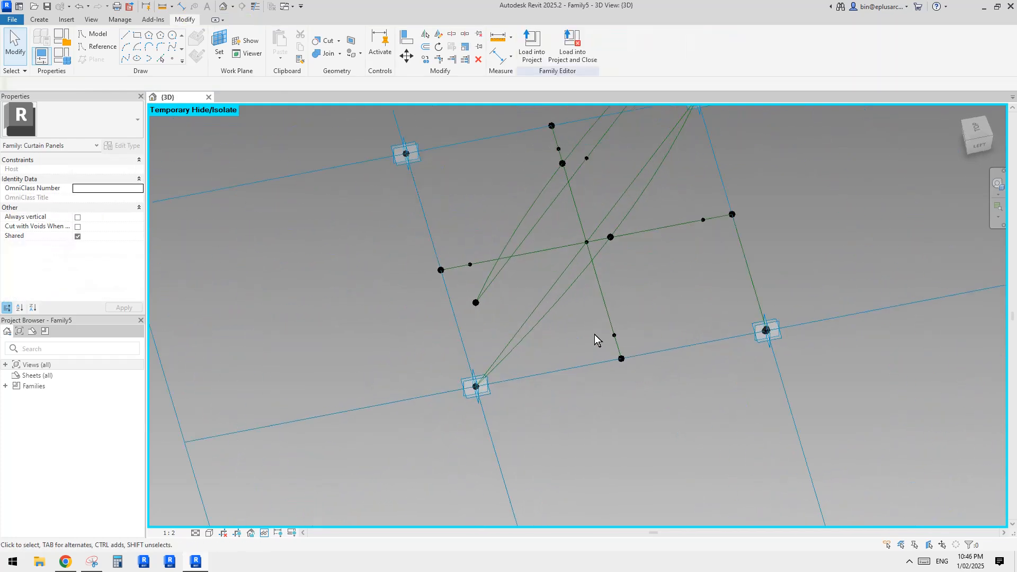
# - Associate the normalized curve parameter of the four inner reference points with a new family type parameter named n
pyautogui.click(640, 349)
pyautogui.keyDown('shift'); pyautogui.moveTo(692, 343); pyautogui.dragTo(683, 331, button='middle'); pyautogui.keyUp('shift')
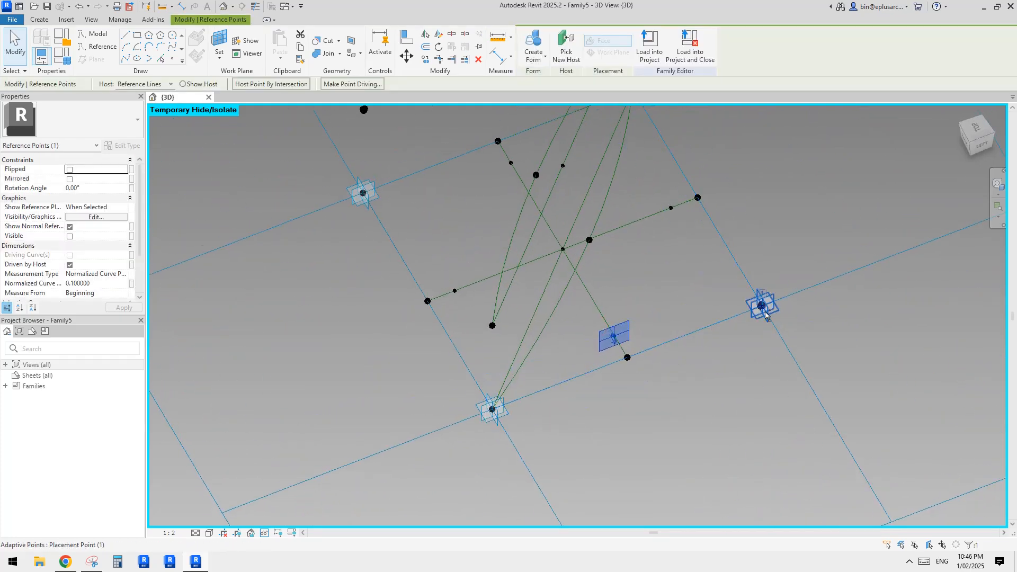
pyautogui.keyDown('shift'); pyautogui.moveTo(769, 316); pyautogui.dragTo(632, 337, button='middle'); pyautogui.keyUp('shift')
pyautogui.keyDown('ctrl'); pyautogui.click(672, 225); pyautogui.keyUp('ctrl')
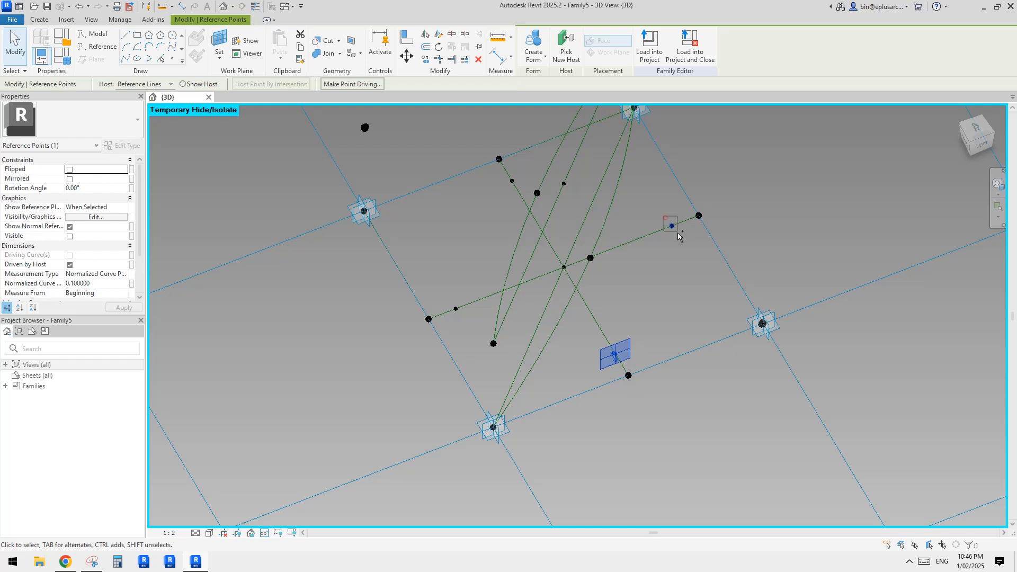
pyautogui.keyDown('ctrl'); pyautogui.click(502, 176); pyautogui.keyUp('ctrl')
pyautogui.keyDown('ctrl'); pyautogui.click(456, 309); pyautogui.keyUp('ctrl')
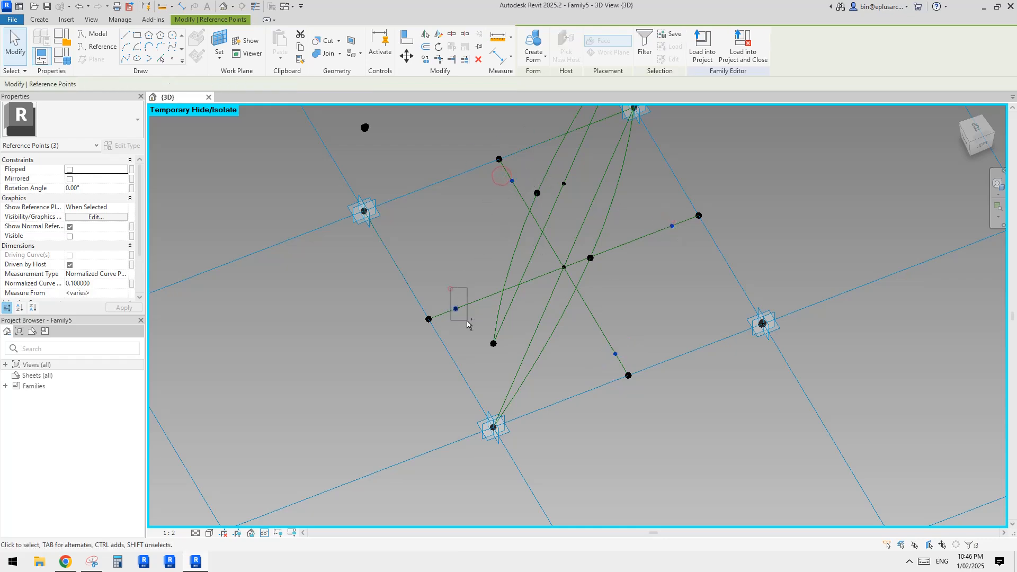
pyautogui.click(132, 284)
pyautogui.click(381, 366)
pyautogui.write('n')
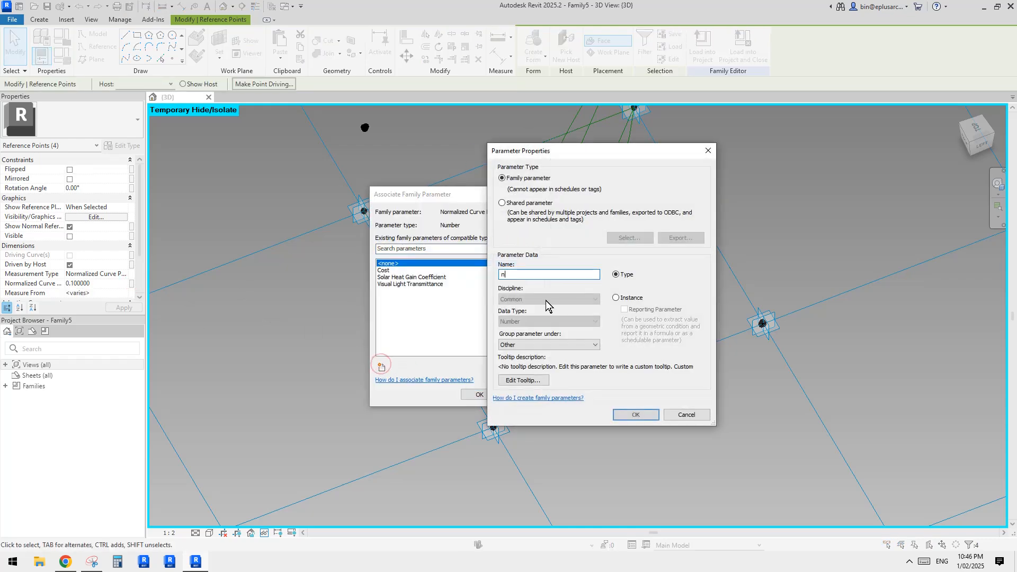
pyautogui.click(636, 414)
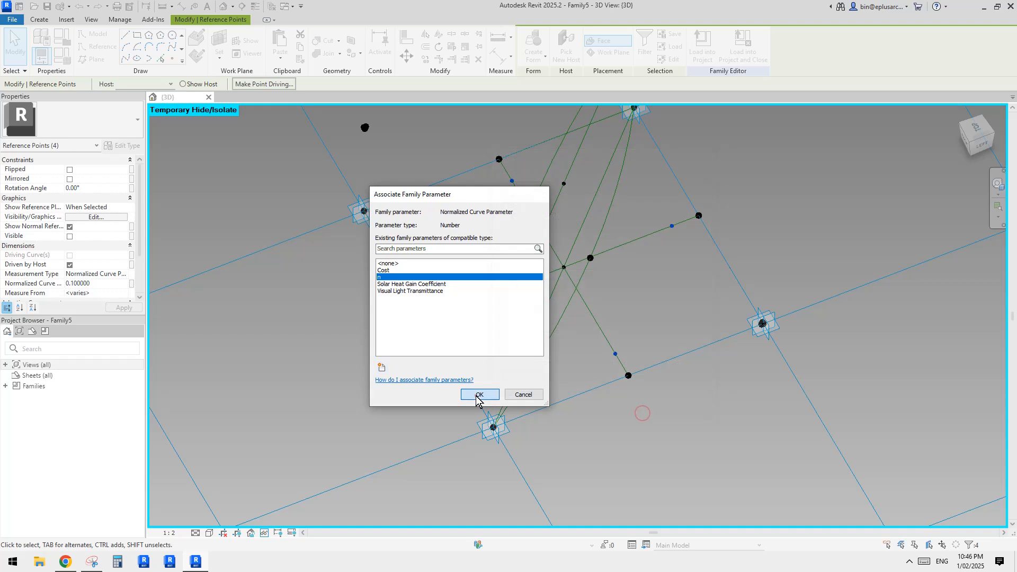
pyautogui.click(479, 395)
# - Draw a spline through adaptive points 1 and 4 and the inner reference point between them, and make it a reference line
pyautogui.moveTo(594, 375)
pyautogui.mouseDown(button='middle')
pyautogui.moveTo(585, 388)
pyautogui.moveTo(597, 395)
pyautogui.moveTo(598, 381)
pyautogui.mouseUp(button='middle')
pyautogui.click(768, 326)
pyautogui.click(755, 345)
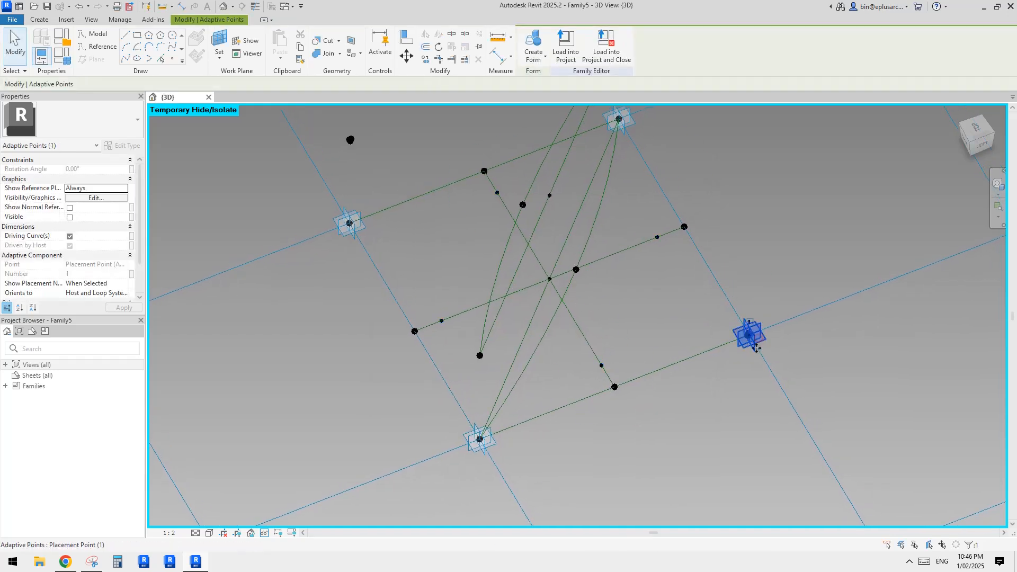
pyautogui.keyDown('ctrl'); pyautogui.click(602, 366); pyautogui.keyUp('ctrl')
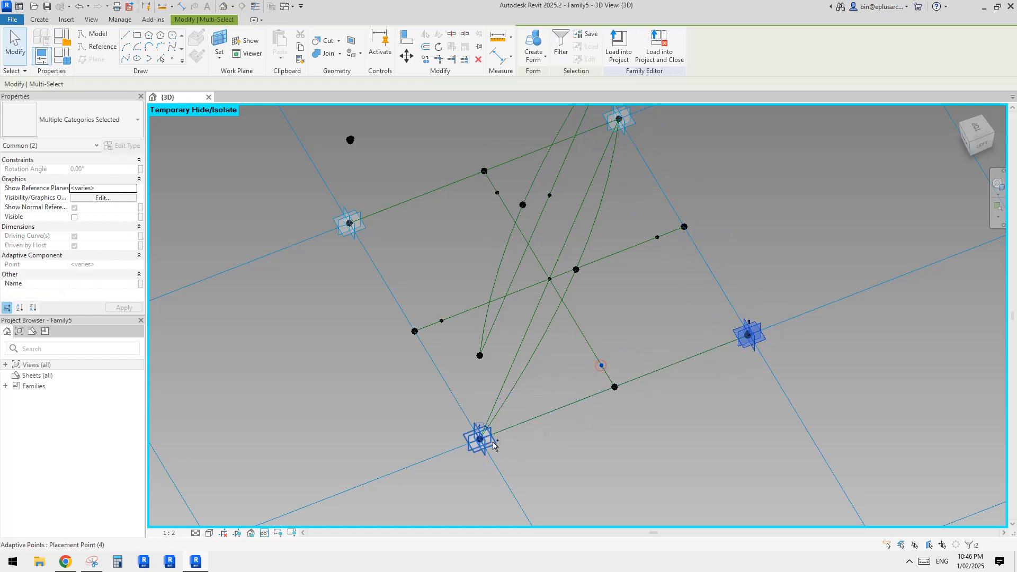
pyautogui.click(126, 58)
pyautogui.click(75, 246)
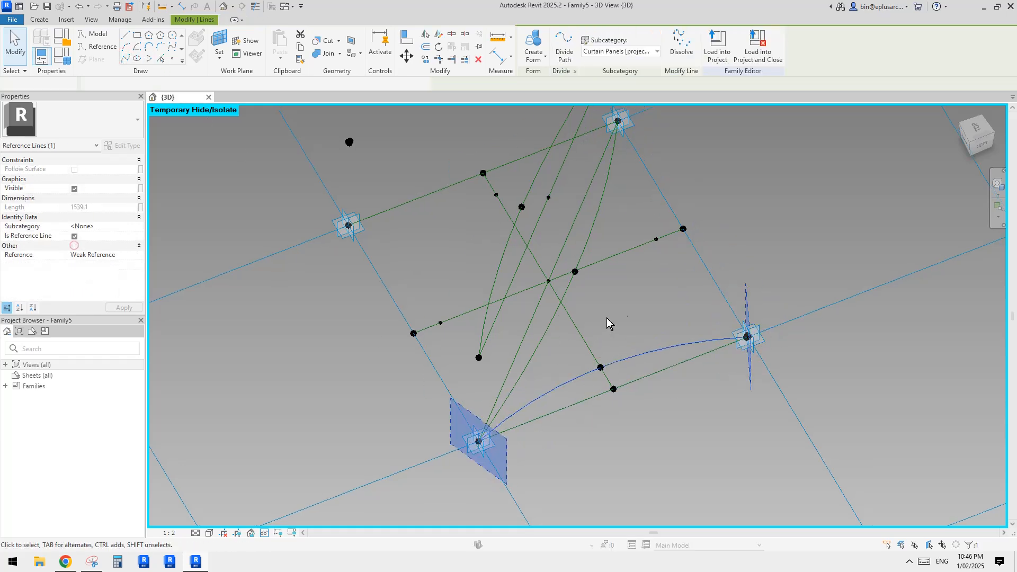
pyautogui.press('Escape')
# - Draw a spline through adaptive points 1 and 2 and the inner reference point between them
pyautogui.click(657, 237)
pyautogui.press('Escape')
pyautogui.click(759, 342)
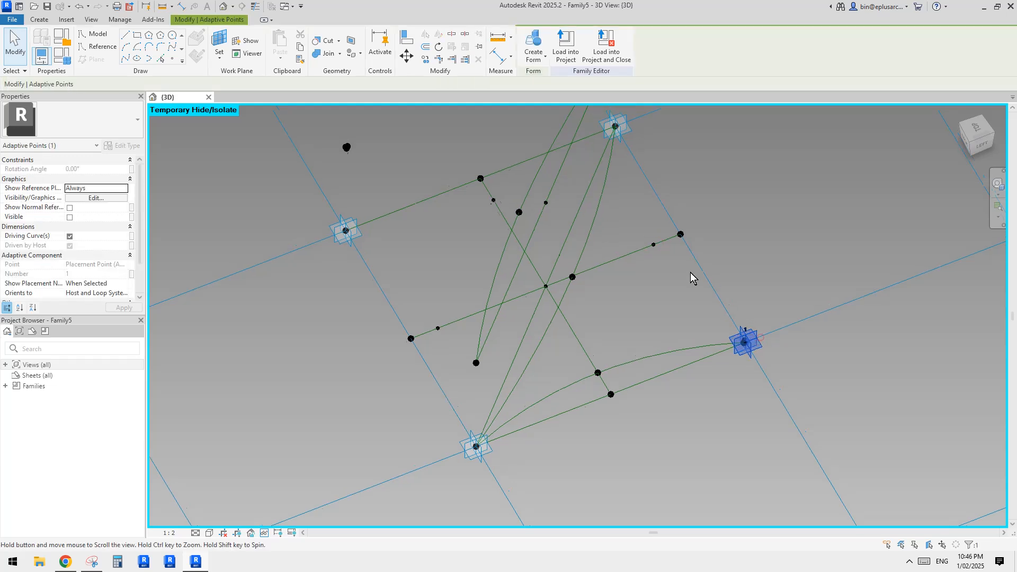
pyautogui.moveTo(689, 238); pyautogui.dragTo(678, 261, button='middle')
pyautogui.keyDown('ctrl'); pyautogui.click(609, 144); pyautogui.keyUp('ctrl')
pyautogui.keyDown('ctrl'); pyautogui.click(652, 271); pyautogui.keyUp('ctrl')
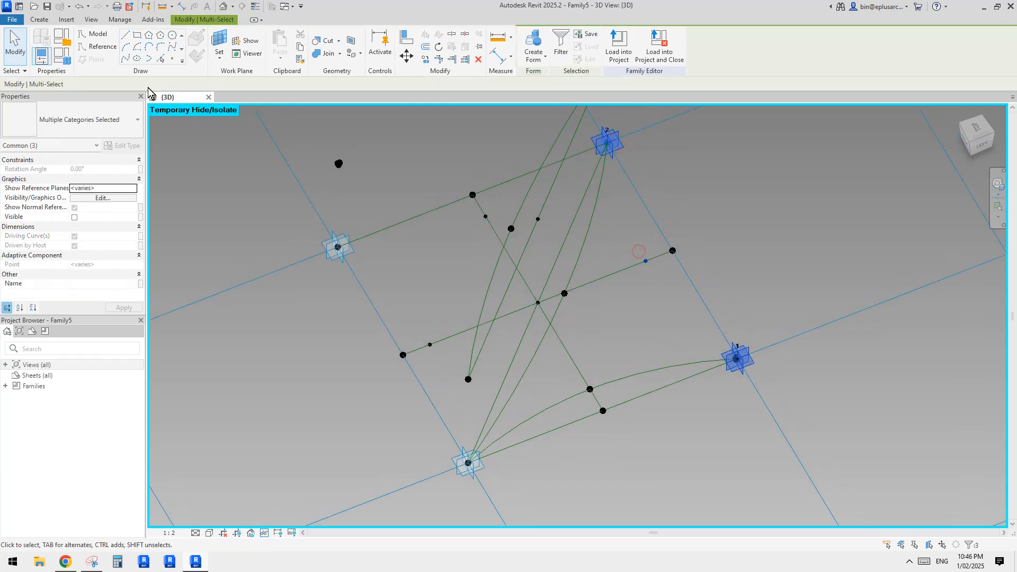
pyautogui.click(125, 58)
# - Make the curve between adaptive points 1 and 2 a reference line
pyautogui.click(74, 246)
pyautogui.moveTo(553, 280); pyautogui.dragTo(552, 282, button='middle')
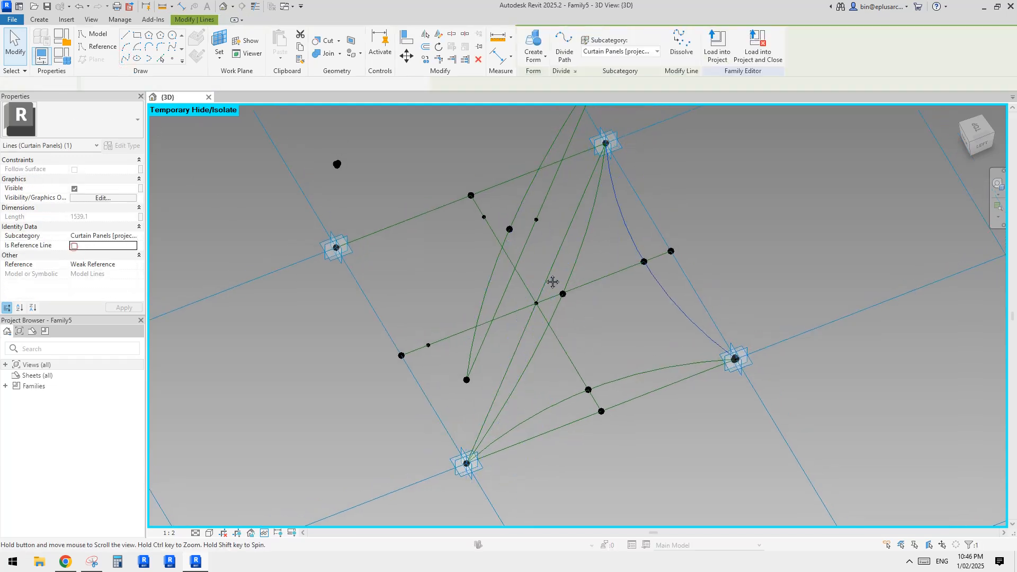
pyautogui.click(610, 148)
pyautogui.click(621, 145)
pyautogui.click(624, 214)
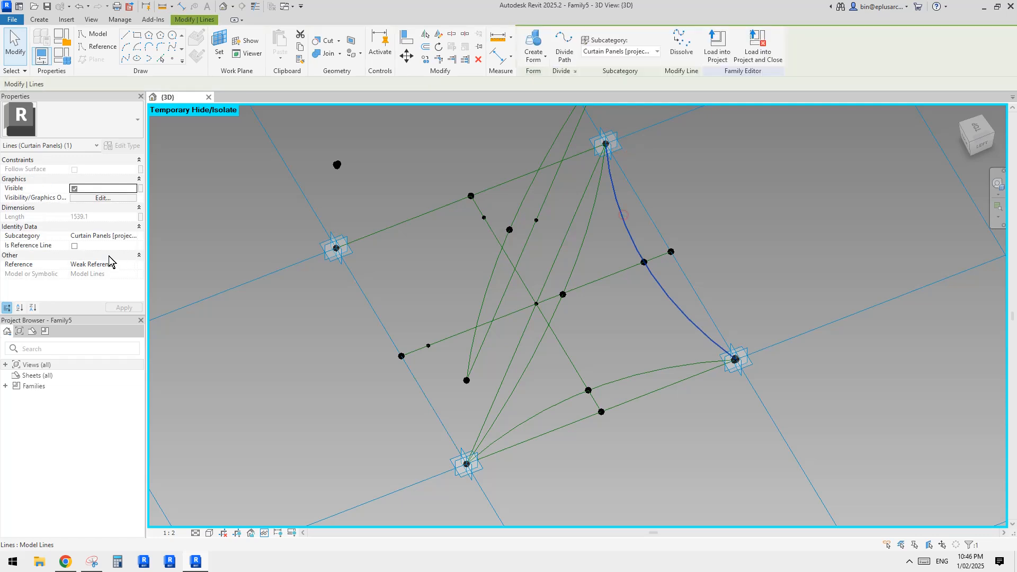
pyautogui.click(74, 246)
pyautogui.press('Escape')
# - Draw a spline through adaptive points 2 and 3 and the inner reference point between them, and make it a reference line
pyautogui.click(623, 145)
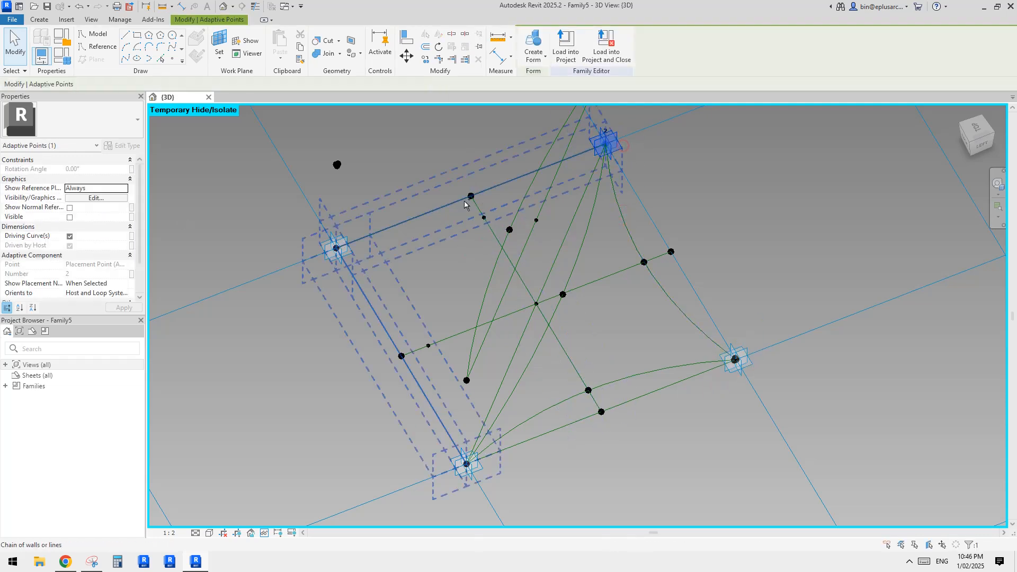
pyautogui.keyDown('ctrl'); pyautogui.click(483, 217); pyautogui.keyUp('ctrl')
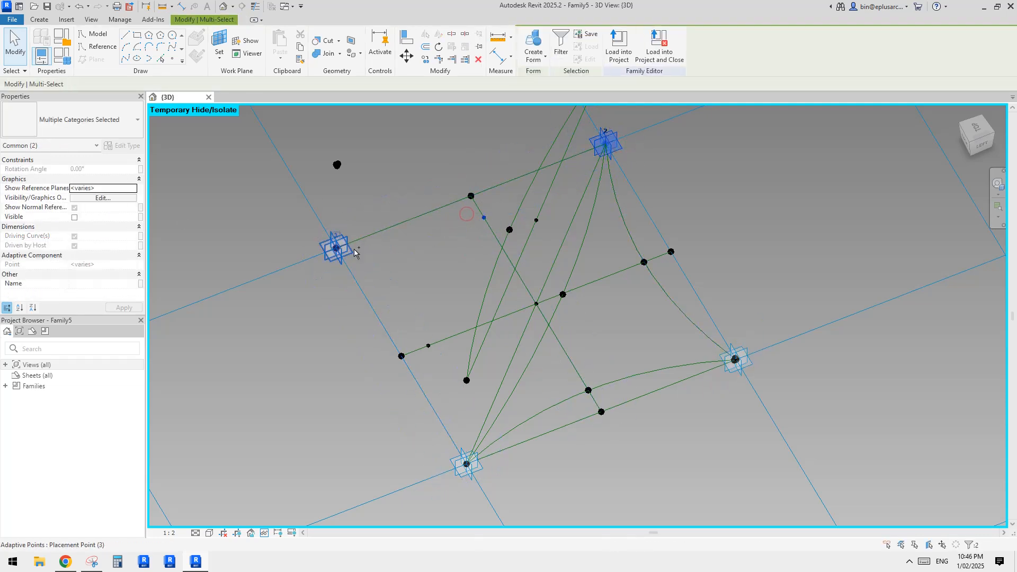
pyautogui.click(127, 60)
pyautogui.click(73, 246)
pyautogui.press('Escape')
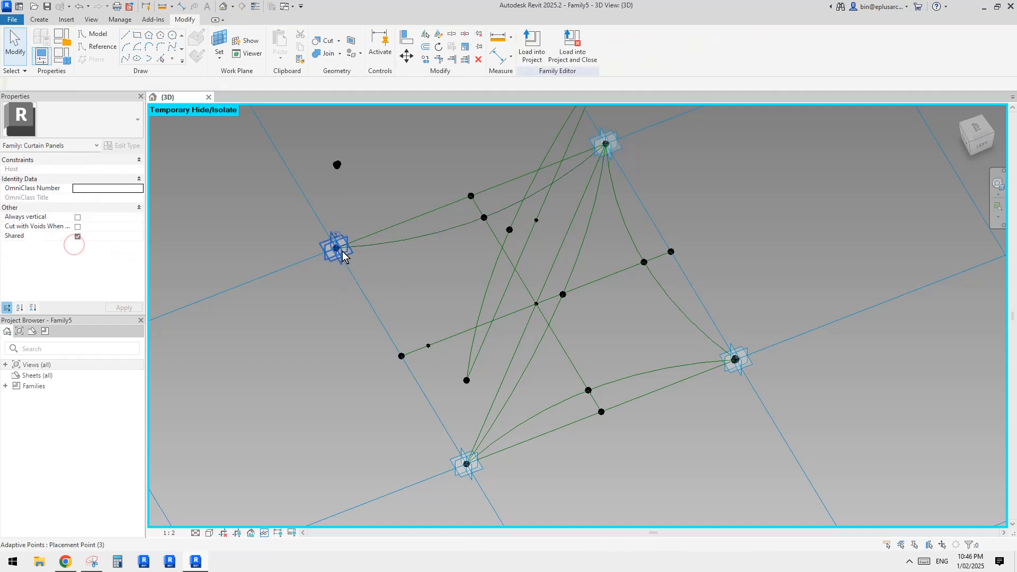
# - Draw a spline through adaptive points 3 and 4 and the inner reference point between them, and make it a reference line
pyautogui.click(339, 252)
pyautogui.keyDown('ctrl'); pyautogui.click(480, 466); pyautogui.keyUp('ctrl')
pyautogui.keyDown('ctrl'); pyautogui.click(428, 346); pyautogui.keyUp('ctrl')
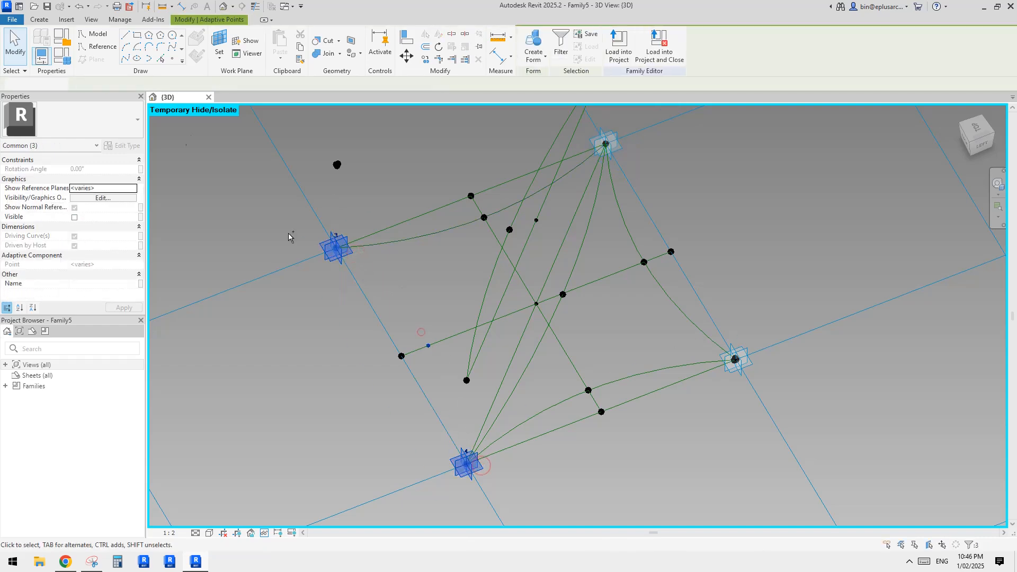
pyautogui.click(127, 60)
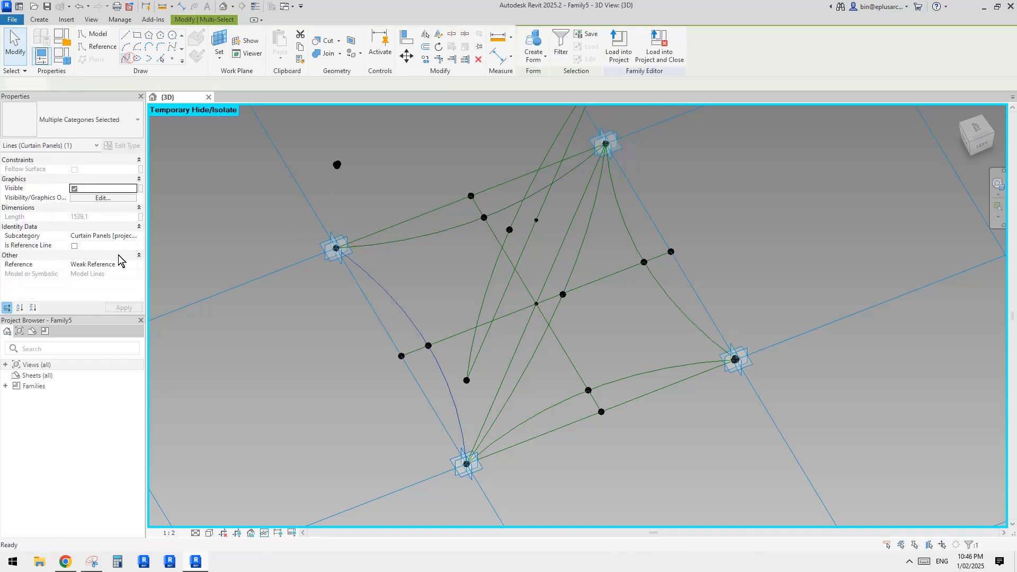
pyautogui.click(568, 308)
# - Examine the four curved edges and the crossing inner reference lines from several viewing angles
pyautogui.keyDown('shift'); pyautogui.moveTo(568, 307); pyautogui.dragTo(652, 308, button='middle'); pyautogui.keyUp('shift')
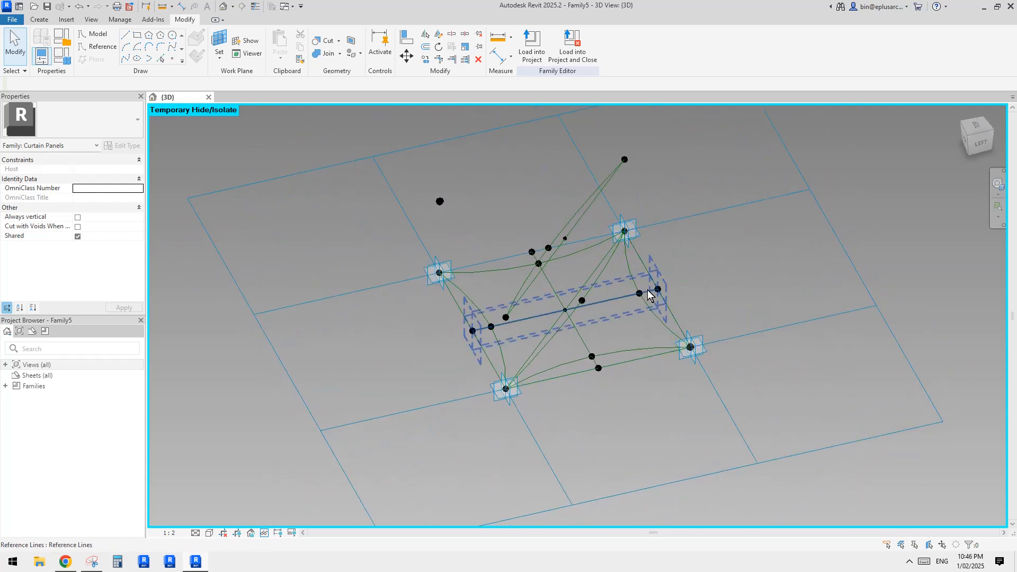
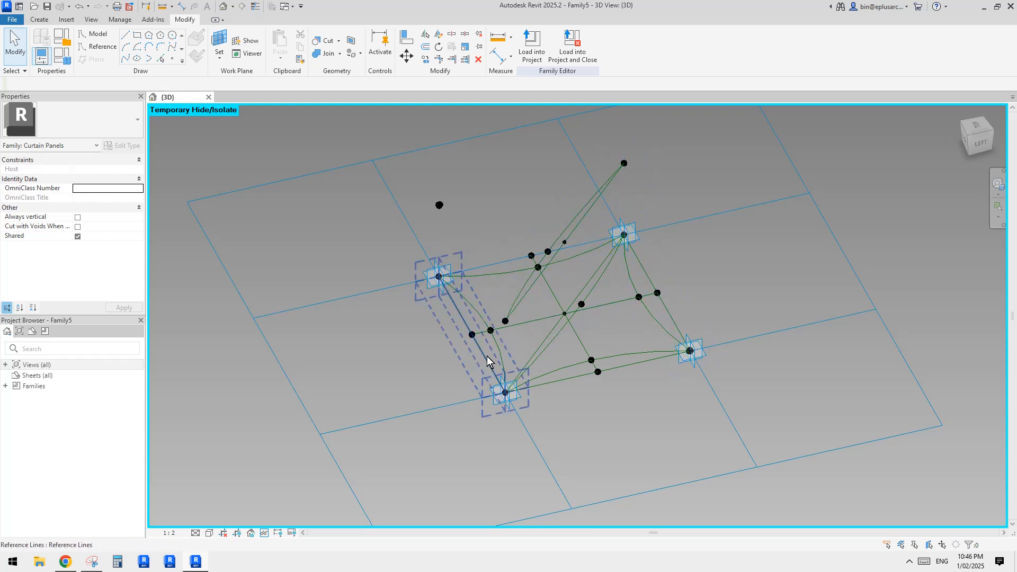
pyautogui.moveTo(612, 345)
pyautogui.keyDown('shift'); pyautogui.mouseDown(button='middle')
pyautogui.moveTo(627, 351)
pyautogui.moveTo(618, 363)
pyautogui.mouseUp(button='middle'); pyautogui.keyUp('shift')
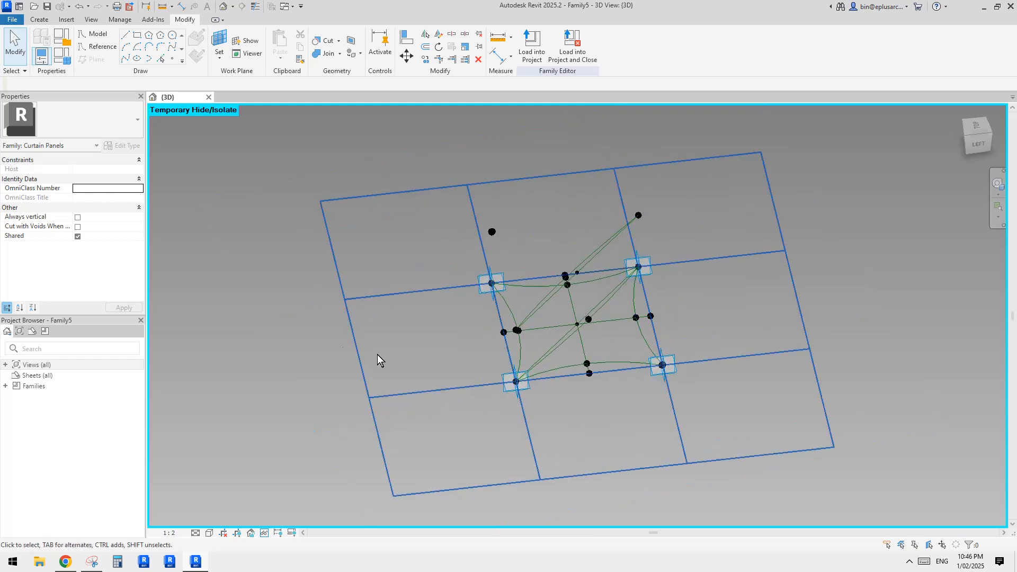
pyautogui.click(976, 126)
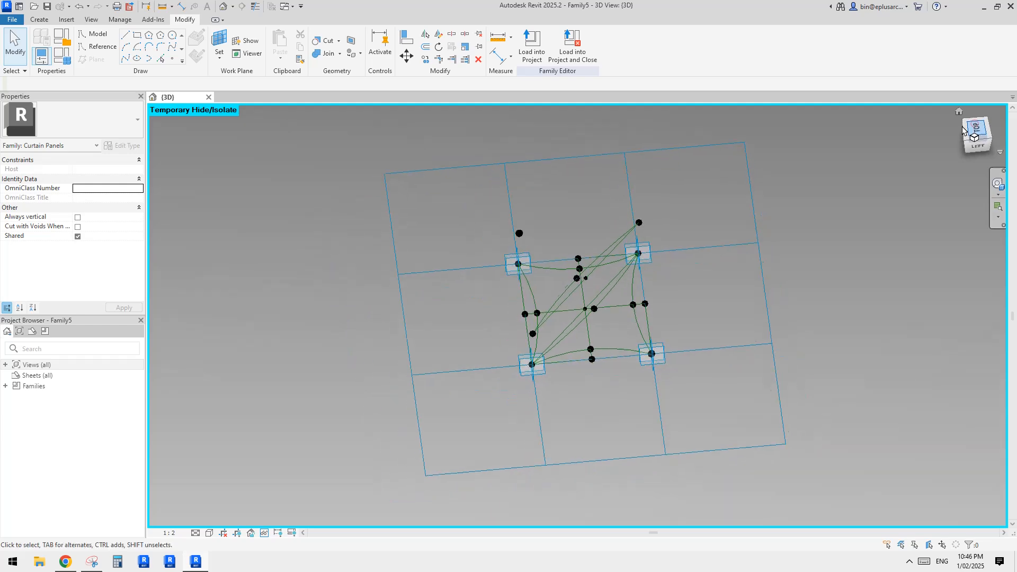
pyautogui.scroll(2, 583, 310)
pyautogui.moveTo(647, 355); pyautogui.dragTo(619, 330, button='middle')
pyautogui.scroll(3, 583, 339)
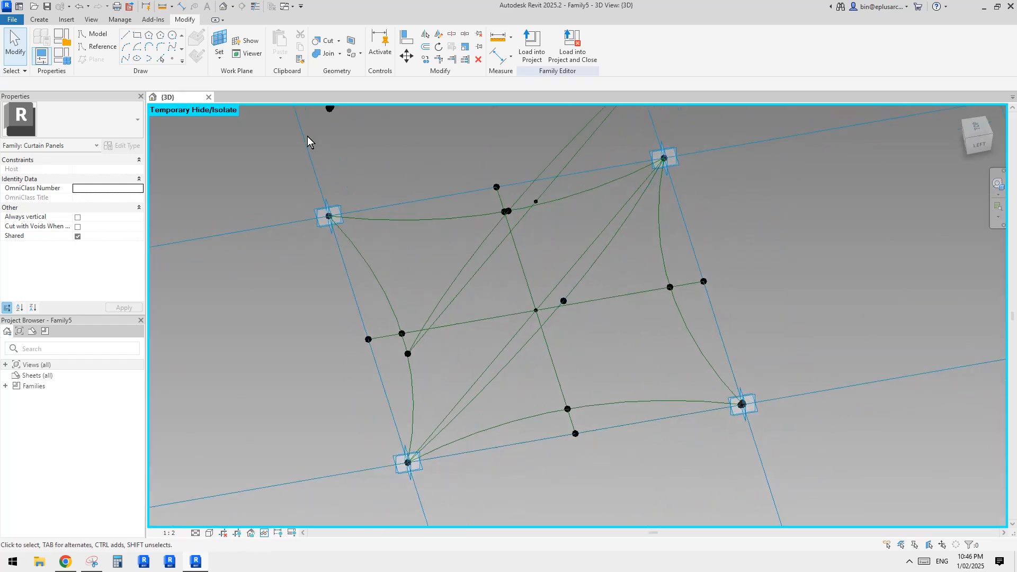
pyautogui.click(172, 58)
pyautogui.keyDown('shift'); pyautogui.moveTo(583, 276); pyautogui.dragTo(615, 263, button='middle'); pyautogui.keyUp('shift')
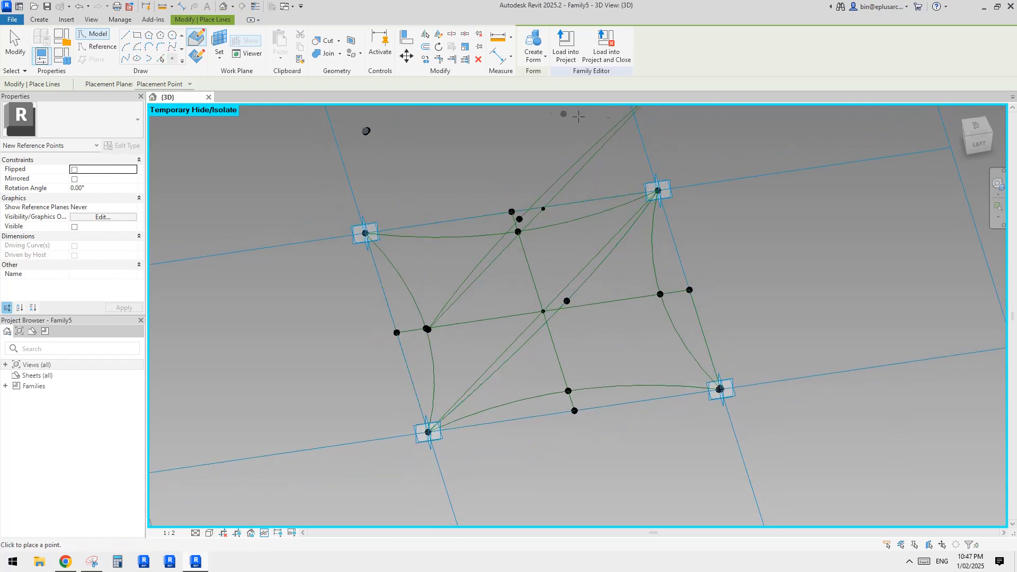
pyautogui.keyDown('shift'); pyautogui.moveTo(585, 208); pyautogui.dragTo(566, 199, button='middle'); pyautogui.keyUp('shift')
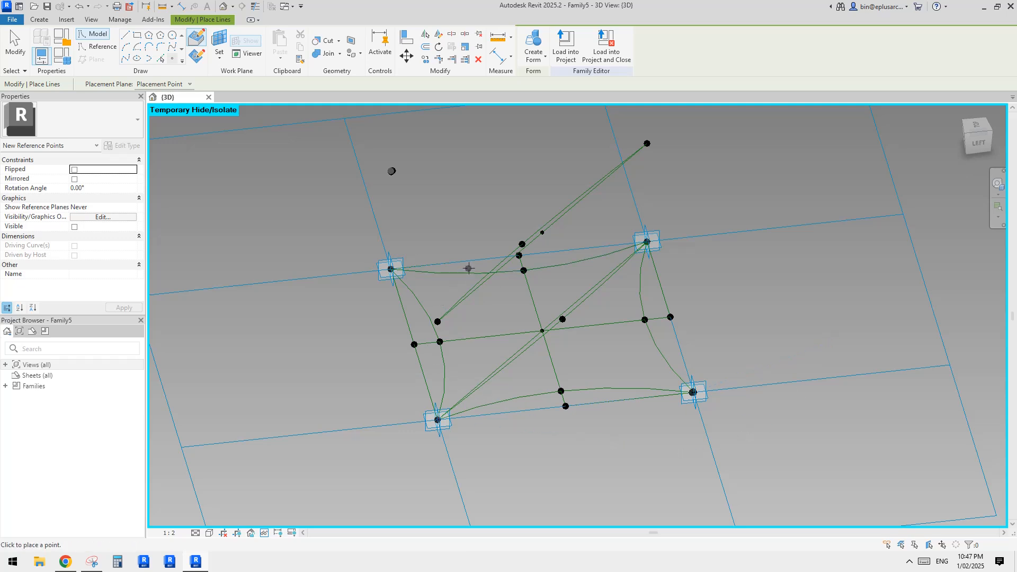
pyautogui.keyDown('shift'); pyautogui.moveTo(617, 340); pyautogui.dragTo(594, 354, button='middle'); pyautogui.keyUp('shift')
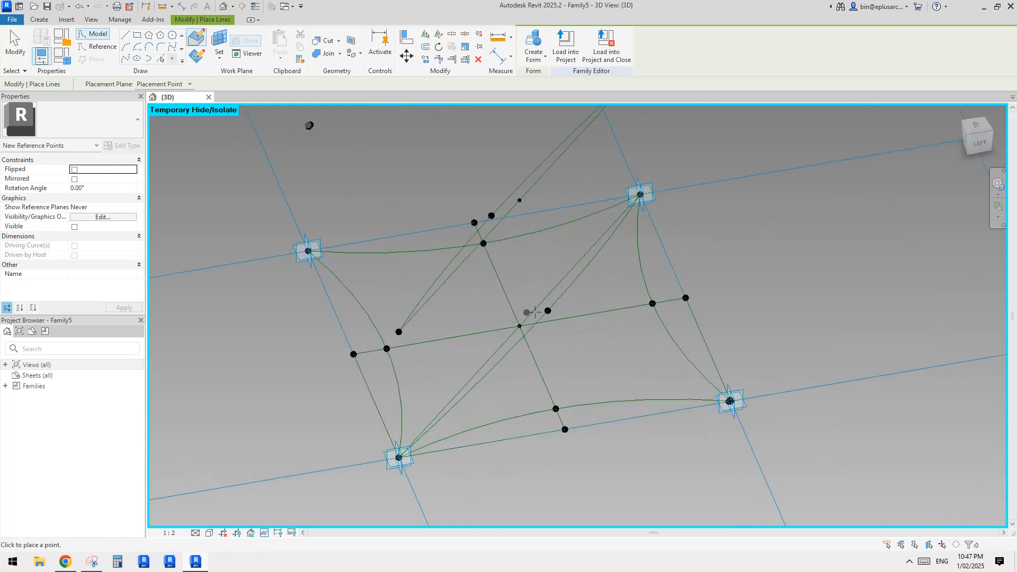
pyautogui.keyDown('shift'); pyautogui.moveTo(598, 313); pyautogui.dragTo(595, 334, button='middle'); pyautogui.keyUp('shift')
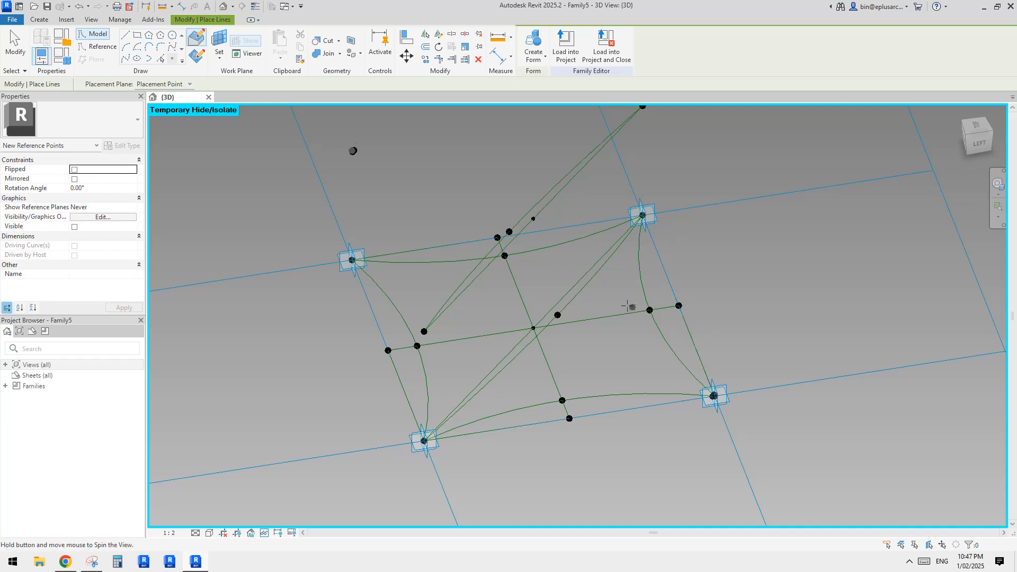
pyautogui.keyDown('shift'); pyautogui.moveTo(627, 307); pyautogui.dragTo(629, 318, button='middle'); pyautogui.keyUp('shift')
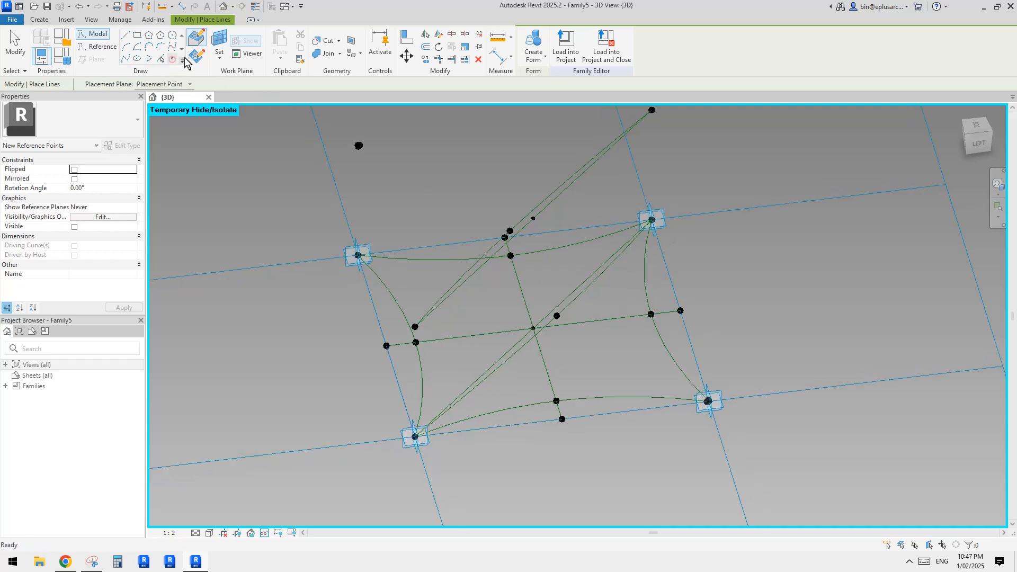
pyautogui.moveTo(558, 292)
pyautogui.keyDown('shift'); pyautogui.mouseDown(button='middle')
pyautogui.moveTo(575, 318)
pyautogui.moveTo(536, 333)
pyautogui.moveTo(617, 343)
pyautogui.moveTo(532, 232)
pyautogui.moveTo(630, 253)
pyautogui.moveTo(551, 336)
pyautogui.mouseUp(button='middle'); pyautogui.keyUp('shift')
pyautogui.press('Escape')
# - Place a reference point on the inner line running towards the edge between adaptive points 1 and 2, and set its reference planes to Always show
pyautogui.click(533, 329)
pyautogui.click(175, 59)
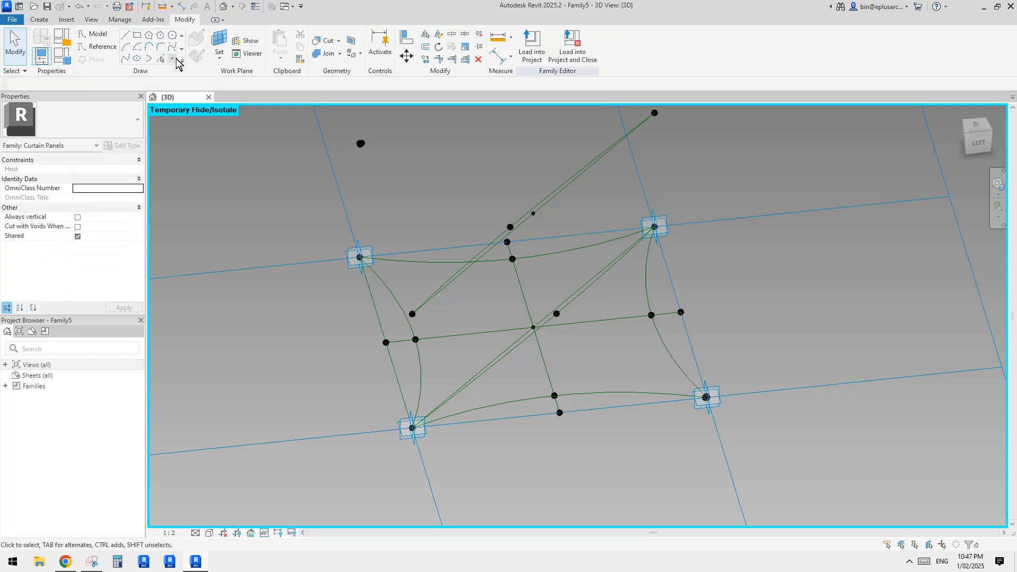
pyautogui.click(506, 259)
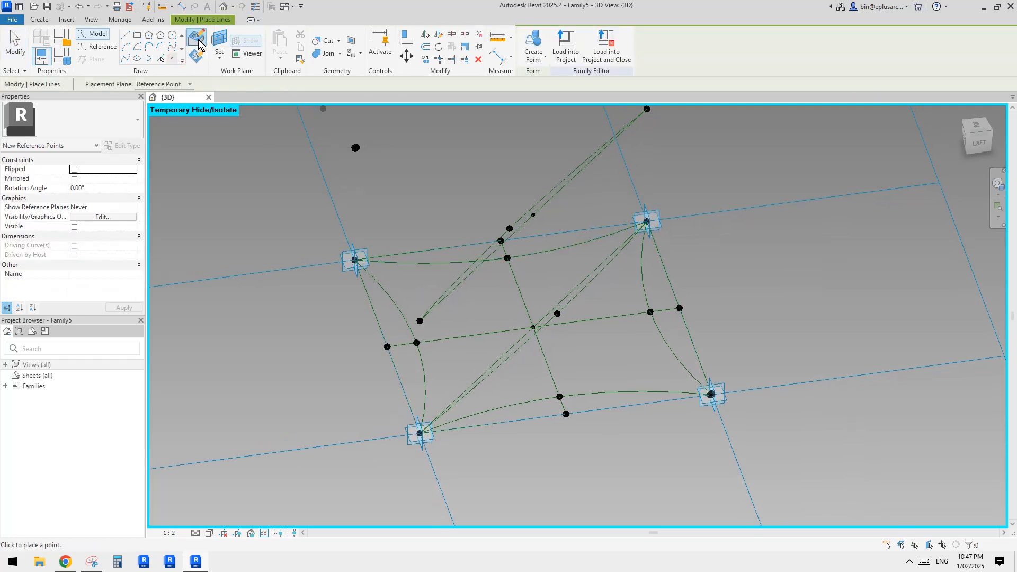
pyautogui.click(588, 321)
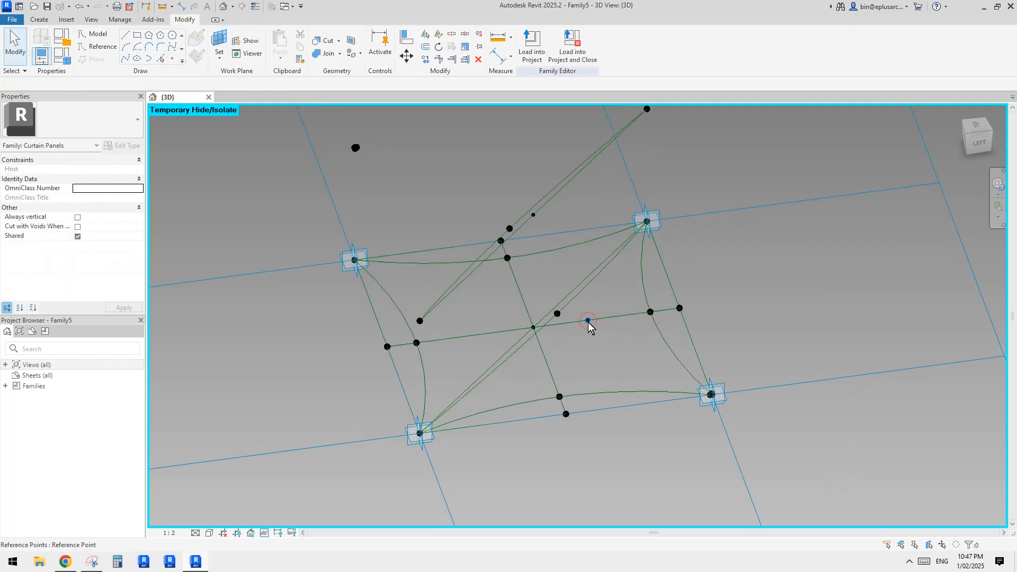
pyautogui.click(106, 207)
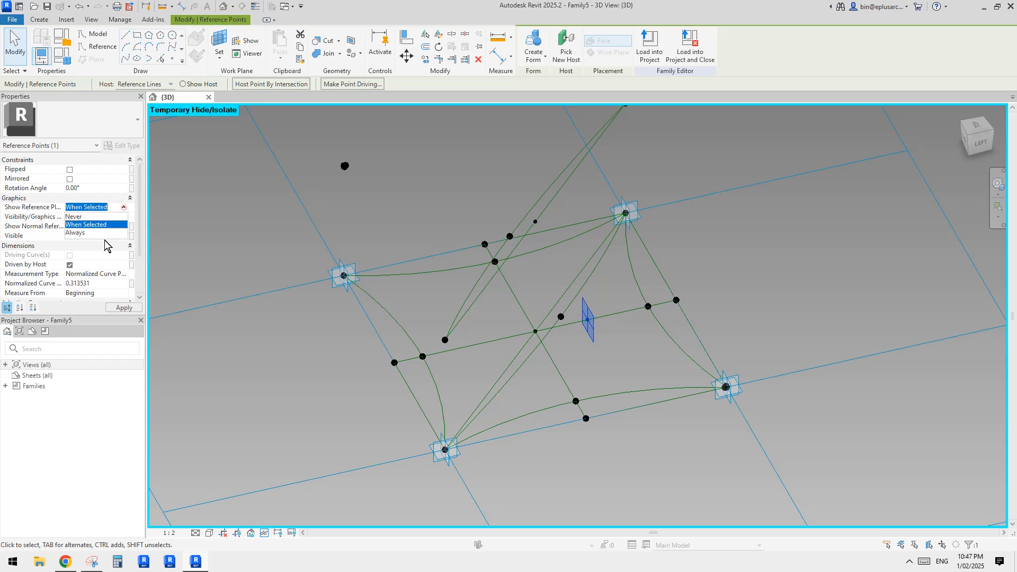
pyautogui.click(82, 234)
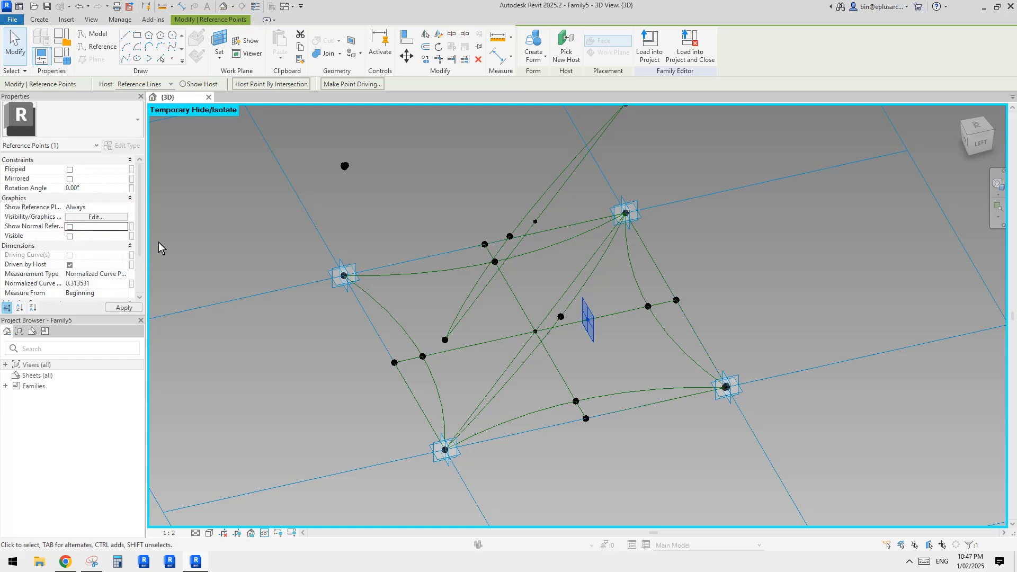
pyautogui.moveTo(603, 333); pyautogui.dragTo(671, 327, button='middle')
pyautogui.click(621, 335)
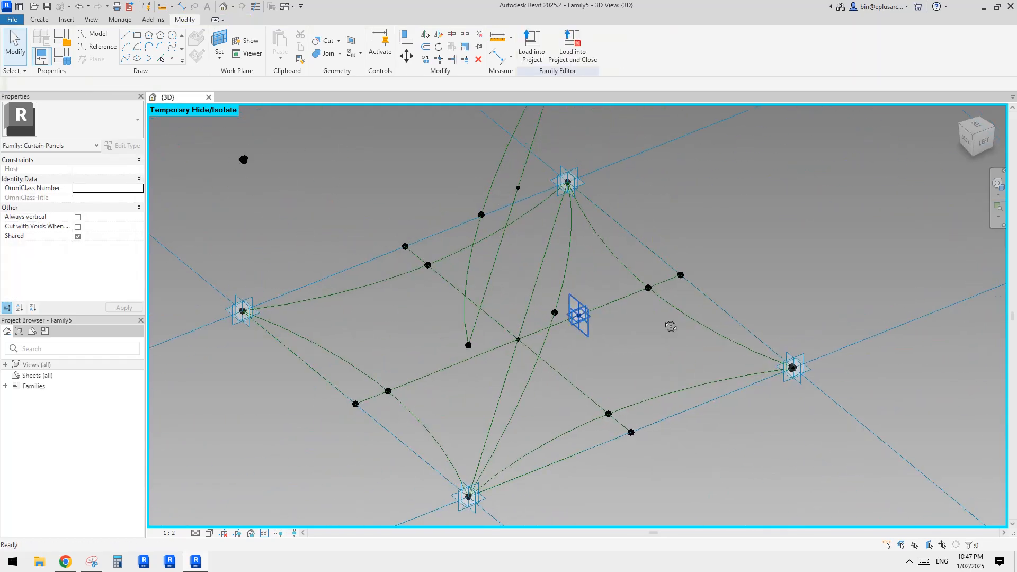
# - Set the horizontal plane of the new reference point as the work plane for straight reference lines
pyautogui.click(101, 47)
pyautogui.keyDown('shift'); pyautogui.moveTo(334, 171); pyautogui.dragTo(390, 200, button='middle'); pyautogui.keyUp('shift')
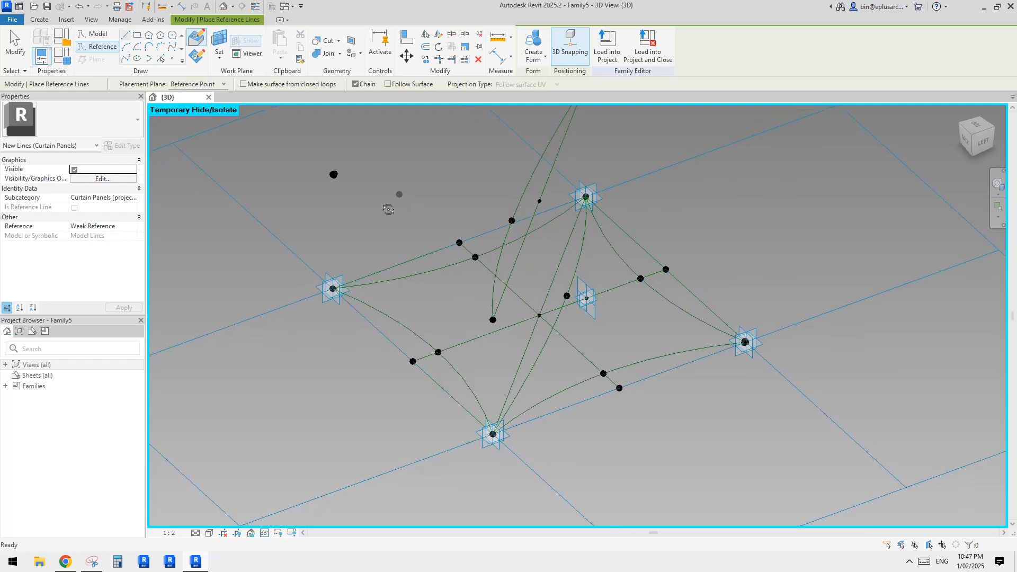
pyautogui.click(104, 48)
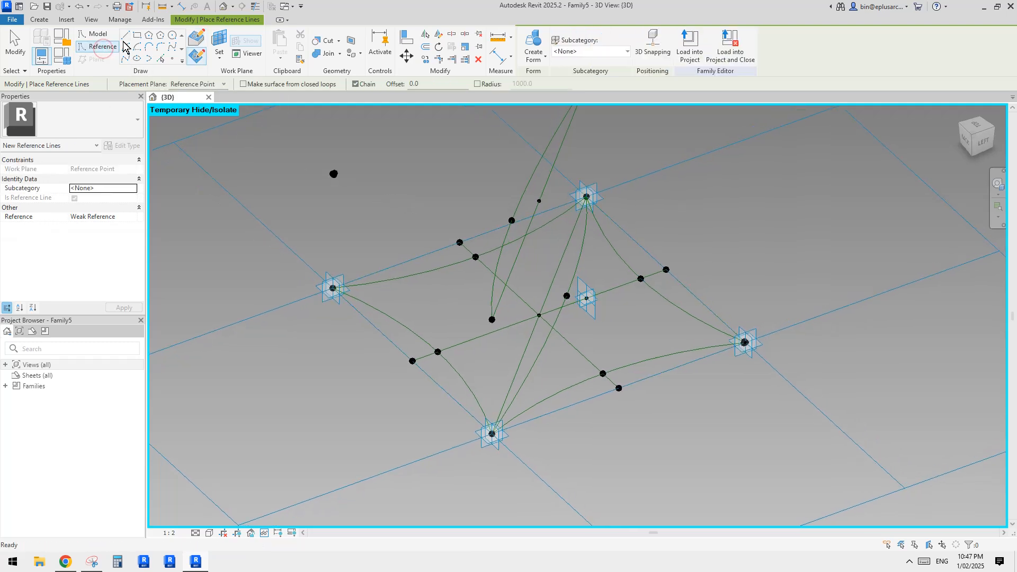
pyautogui.click(124, 35)
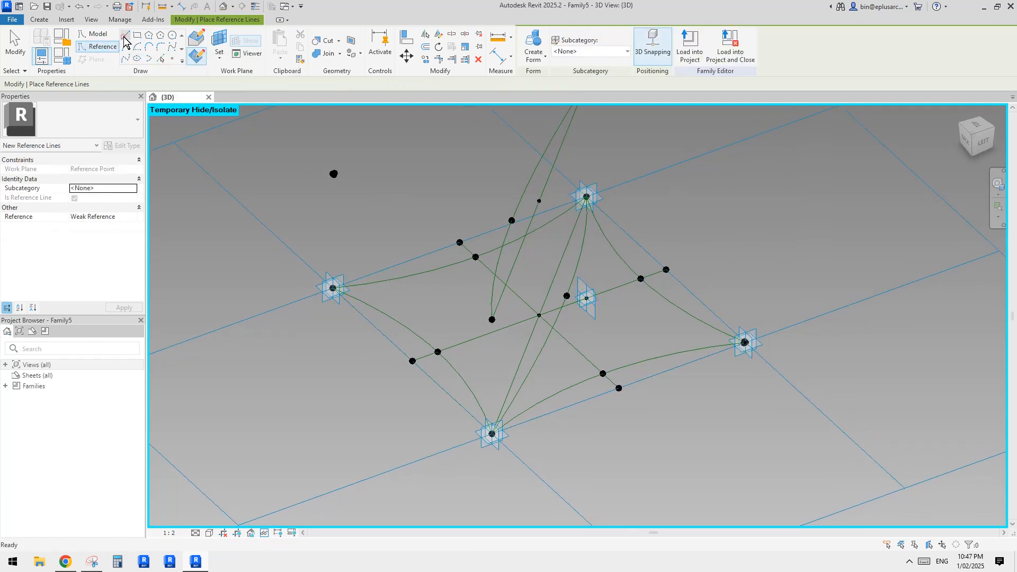
pyautogui.click(219, 43)
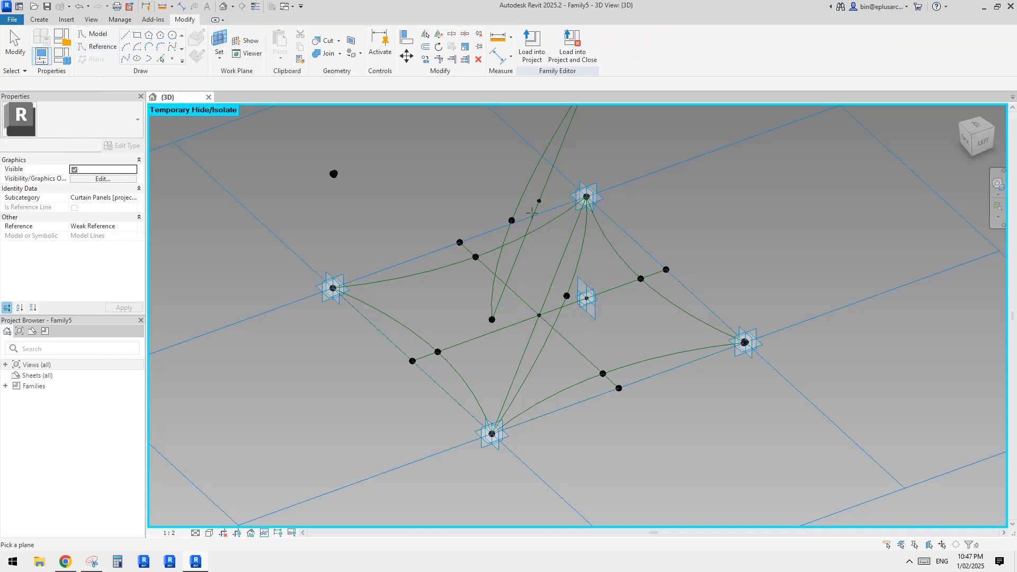
pyautogui.click(601, 298)
pyautogui.scroll(-3, 600, 297)
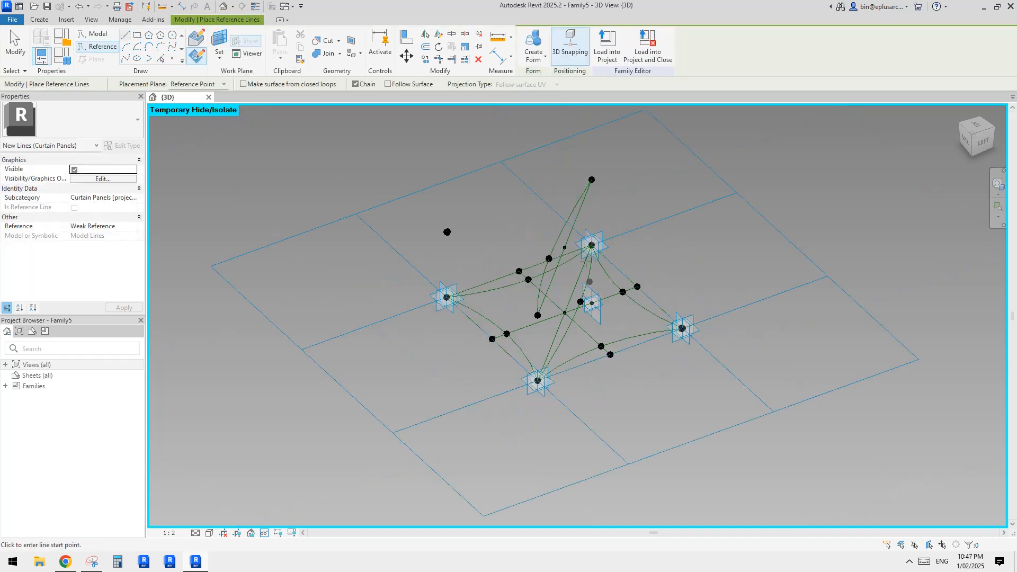
# - Draw a three-sided chain of reference lines around the panel, leaving the side beyond adaptive points 2 and 3 open
pyautogui.keyDown('shift'); pyautogui.moveTo(598, 214); pyautogui.dragTo(555, 264, button='middle'); pyautogui.keyUp('shift')
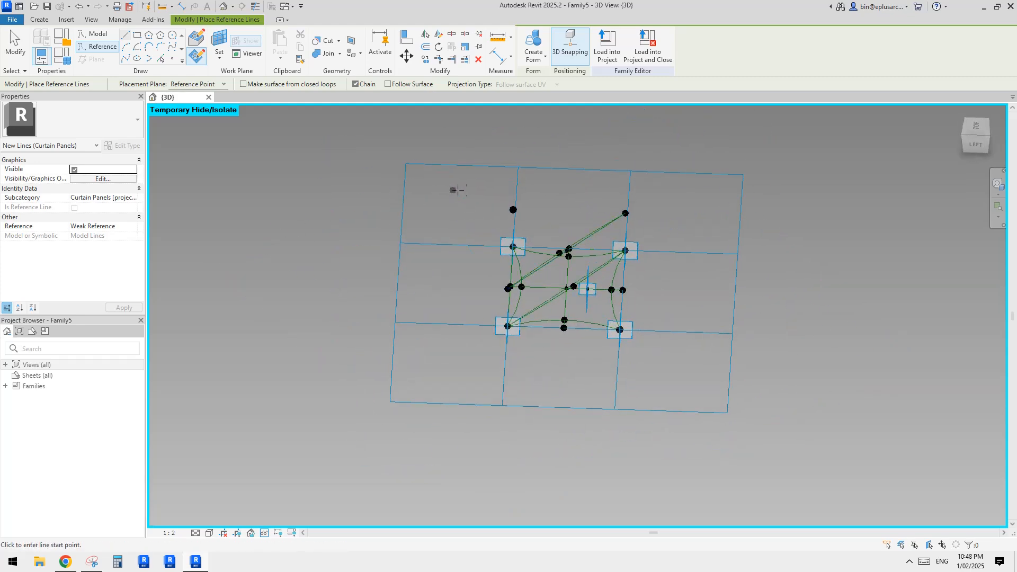
pyautogui.click(440, 376)
pyautogui.click(688, 355)
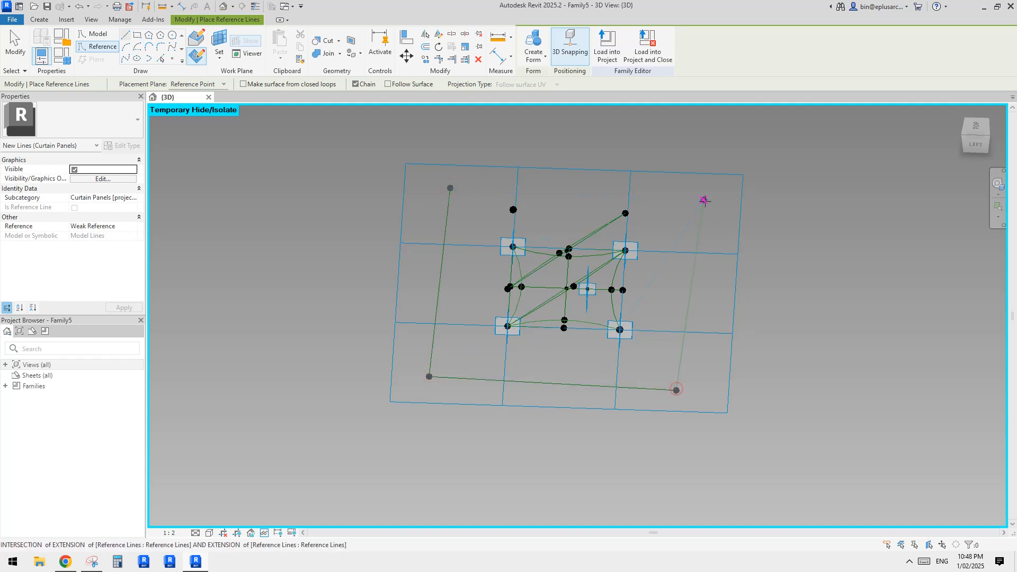
pyautogui.click(703, 199)
pyautogui.press('Escape')
pyautogui.press('Escape')
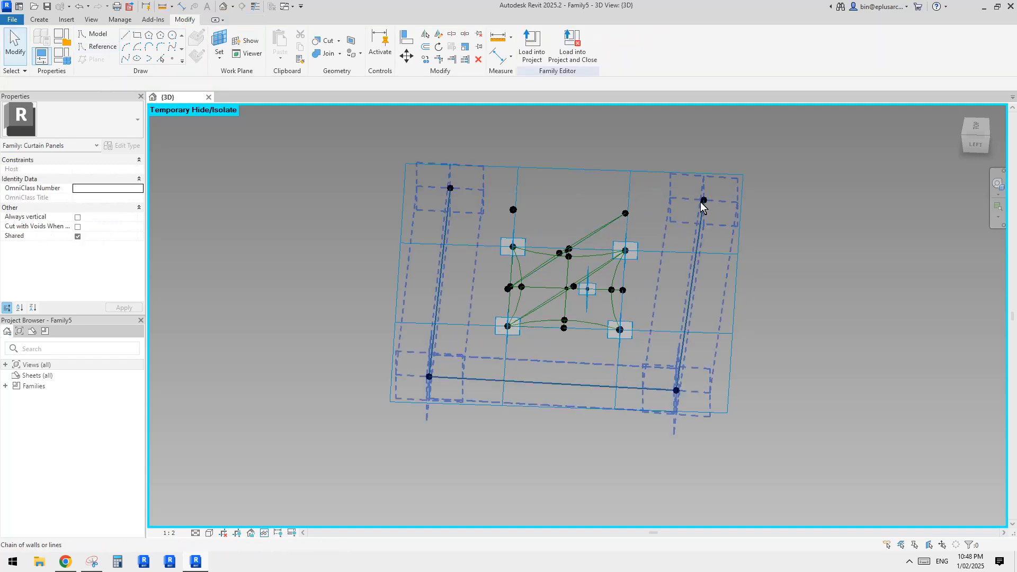
# - Close the outer boundary with a spline between the chain's two open end points, and make it a reference line
pyautogui.click(704, 200)
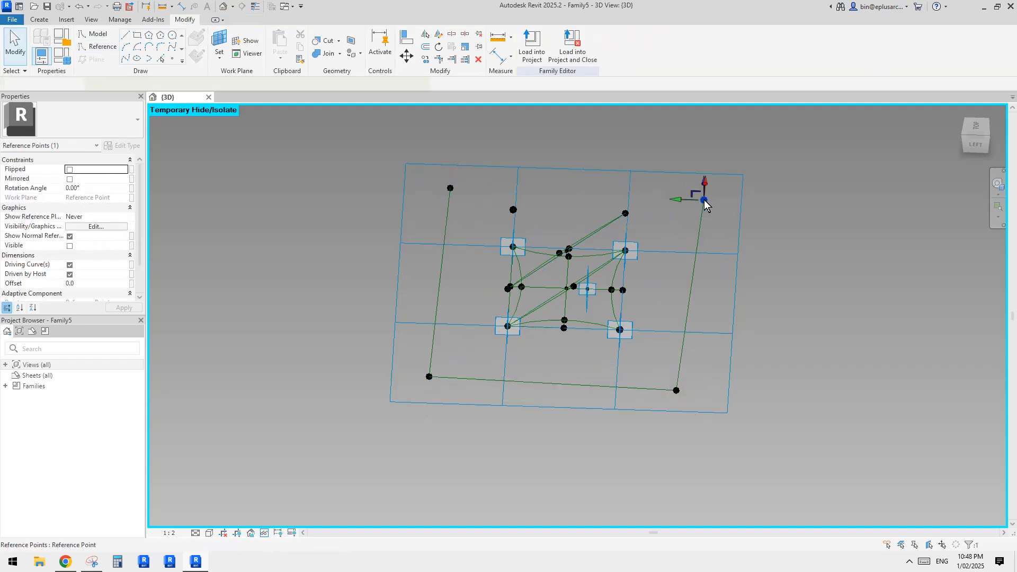
pyautogui.keyDown('ctrl'); pyautogui.click(450, 190); pyautogui.keyUp('ctrl')
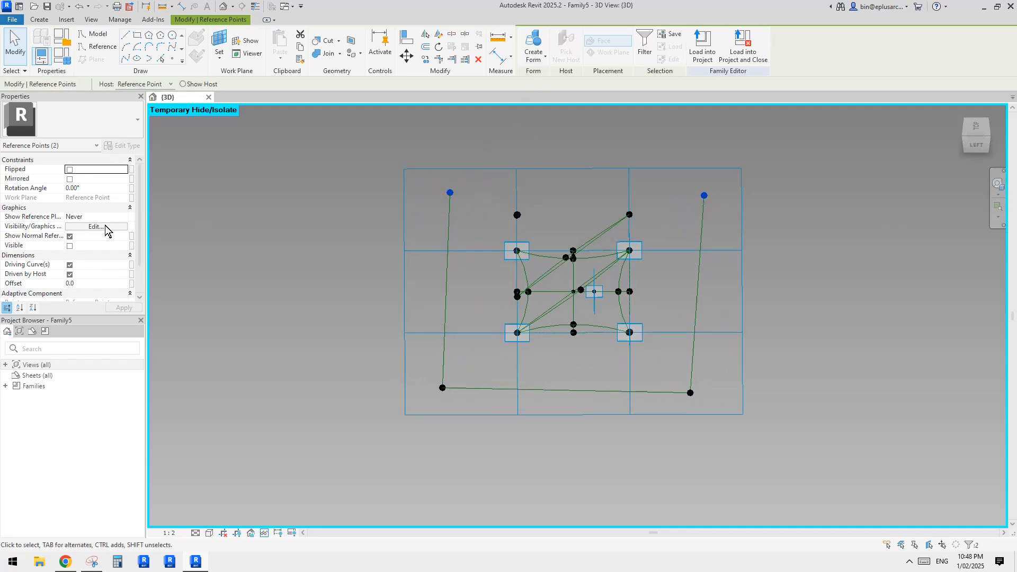
pyautogui.click(126, 58)
pyautogui.click(75, 246)
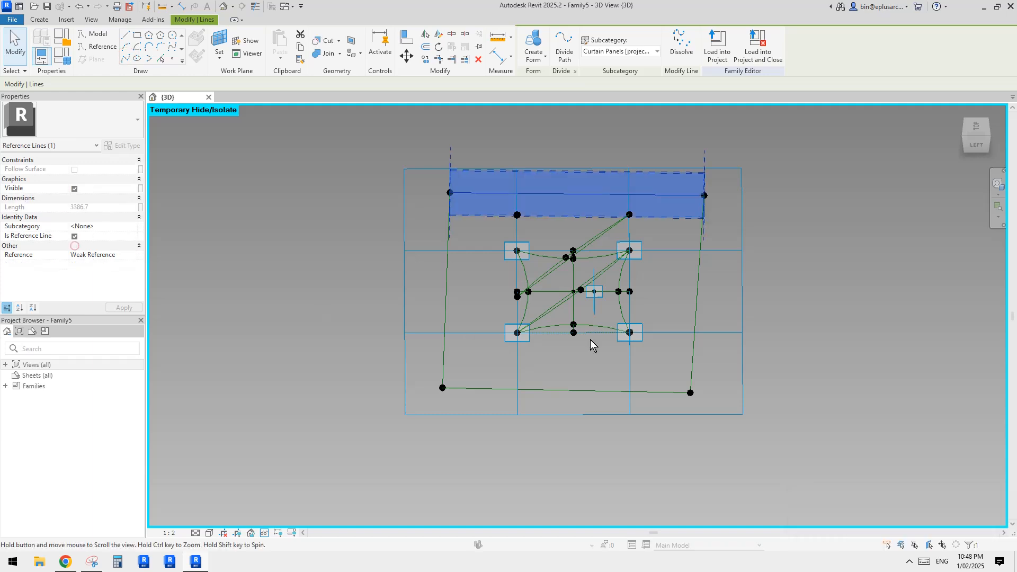
pyautogui.press('Escape')
# - Connect adaptive point 1 to the nearest corner of the outer boundary with a spline, and make it a reference line
pyautogui.click(634, 332)
pyautogui.keyDown('ctrl'); pyautogui.click(690, 393); pyautogui.keyUp('ctrl')
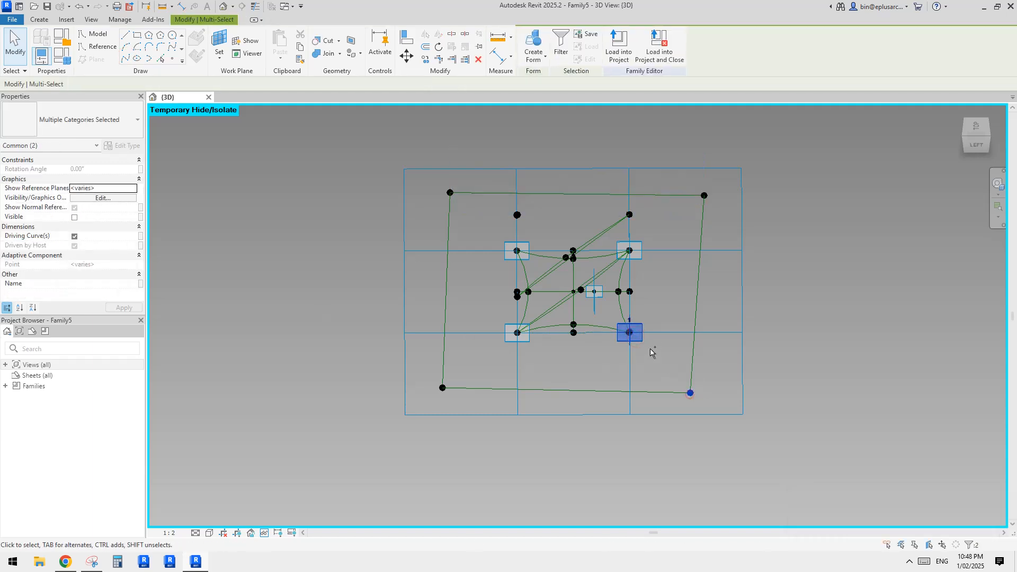
pyautogui.click(125, 58)
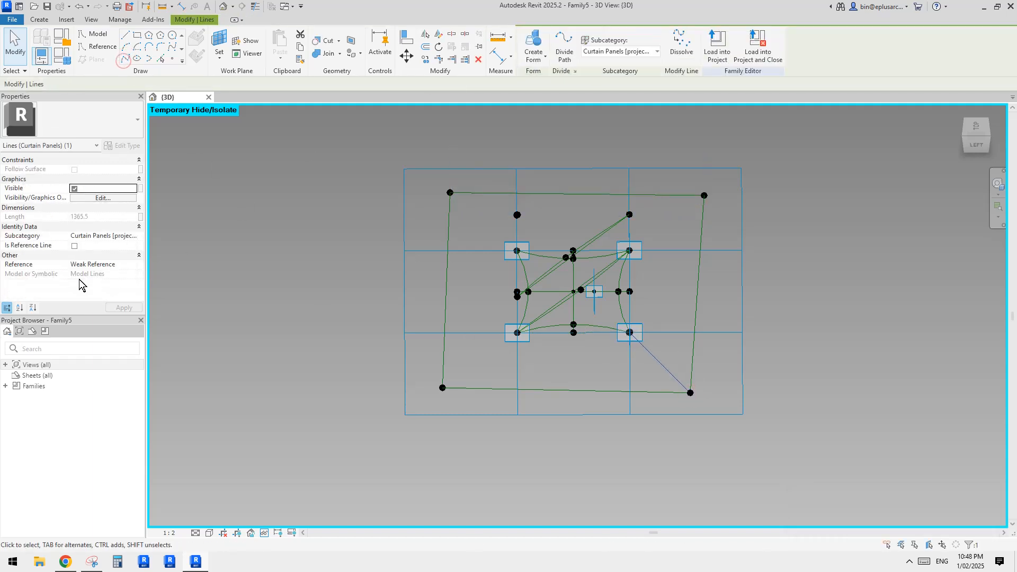
pyautogui.click(75, 246)
# - Connect adaptive point 4 to the nearest corner of the outer boundary with a spline, and make it a reference line
pyautogui.click(520, 335)
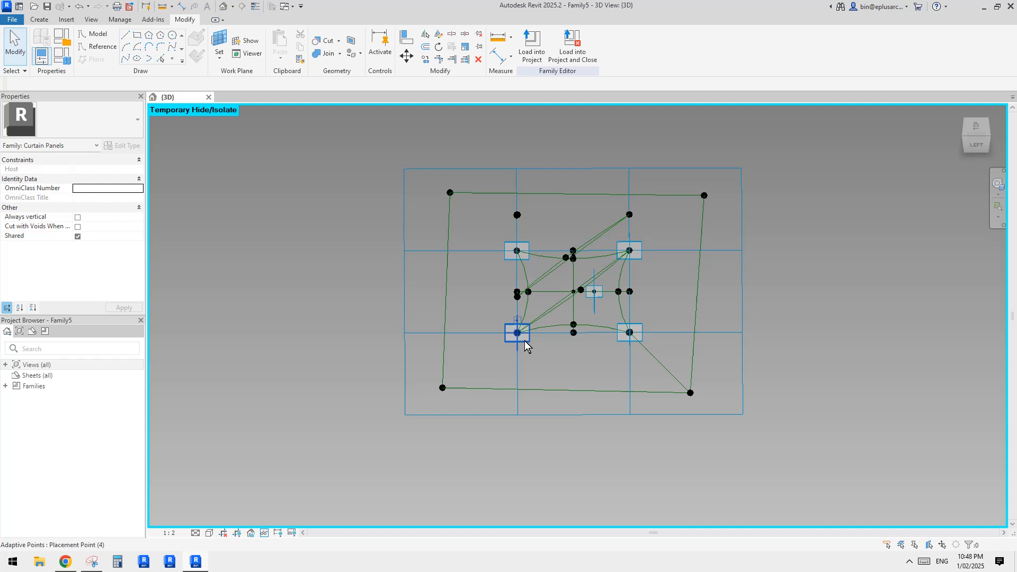
pyautogui.keyDown('ctrl'); pyautogui.click(443, 389); pyautogui.keyUp('ctrl')
pyautogui.click(125, 59)
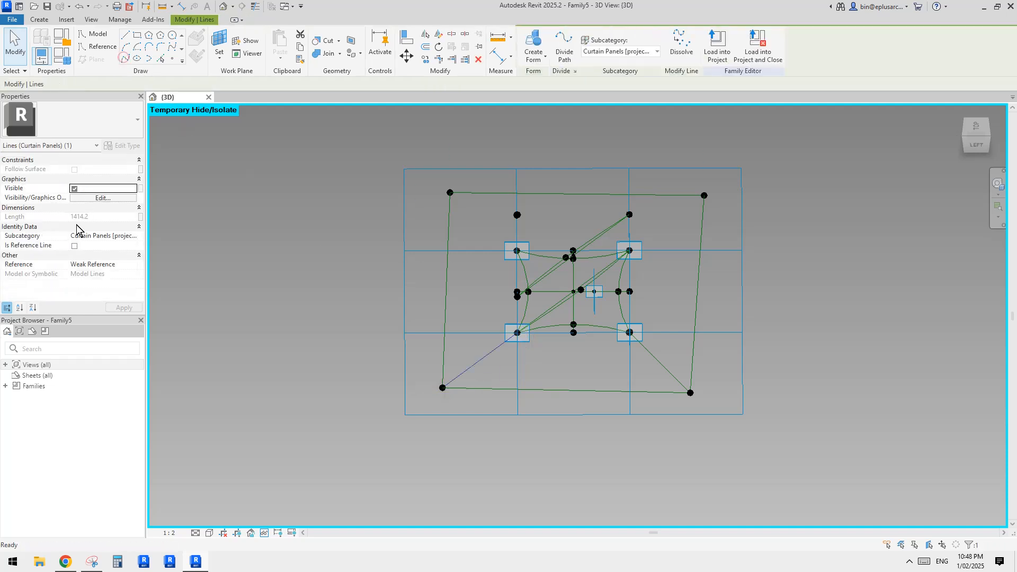
pyautogui.click(74, 246)
pyautogui.press('Escape')
# - Create a void form from the three-sided outer chain, the two corner connectors and the three curved panel edges on that side
pyautogui.scroll(-1, 594, 275)
pyautogui.keyDown('shift'); pyautogui.moveTo(610, 288); pyautogui.dragTo(594, 311, button='middle'); pyautogui.keyUp('shift')
pyautogui.scroll(2, 618, 329)
pyautogui.scroll(-2, 597, 284)
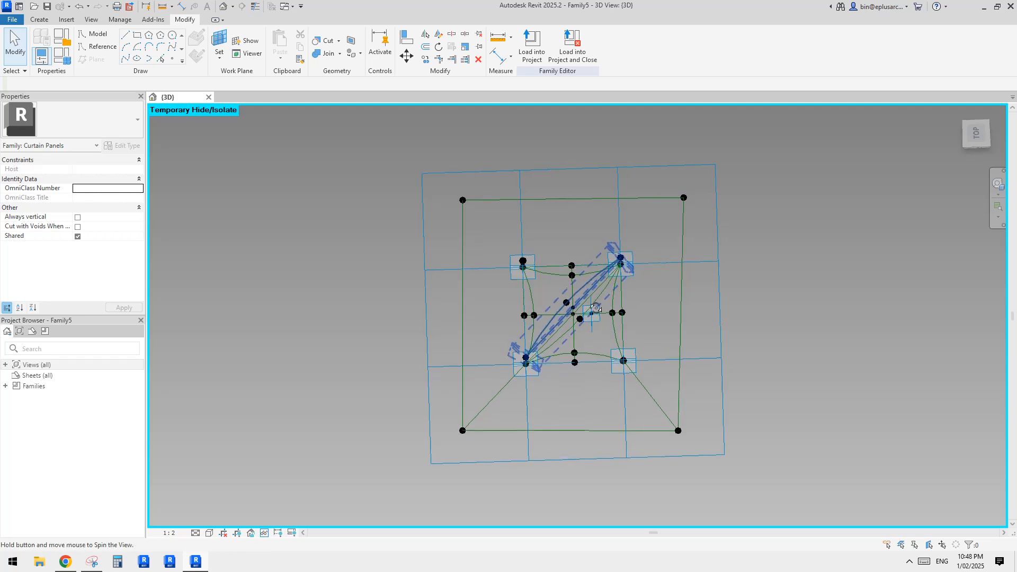
pyautogui.click(600, 198)
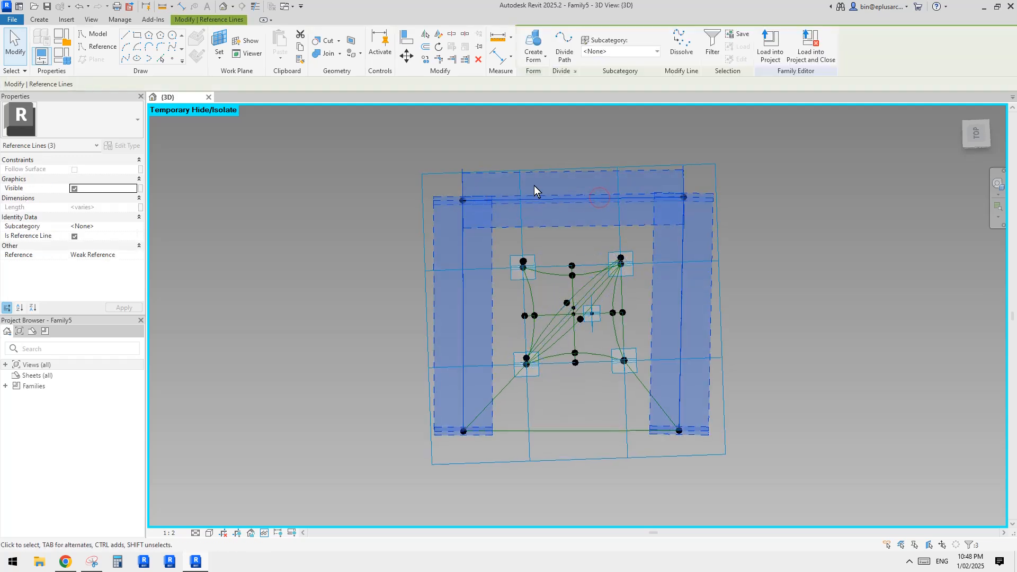
pyautogui.keyDown('ctrl'); pyautogui.click(641, 385); pyautogui.keyUp('ctrl')
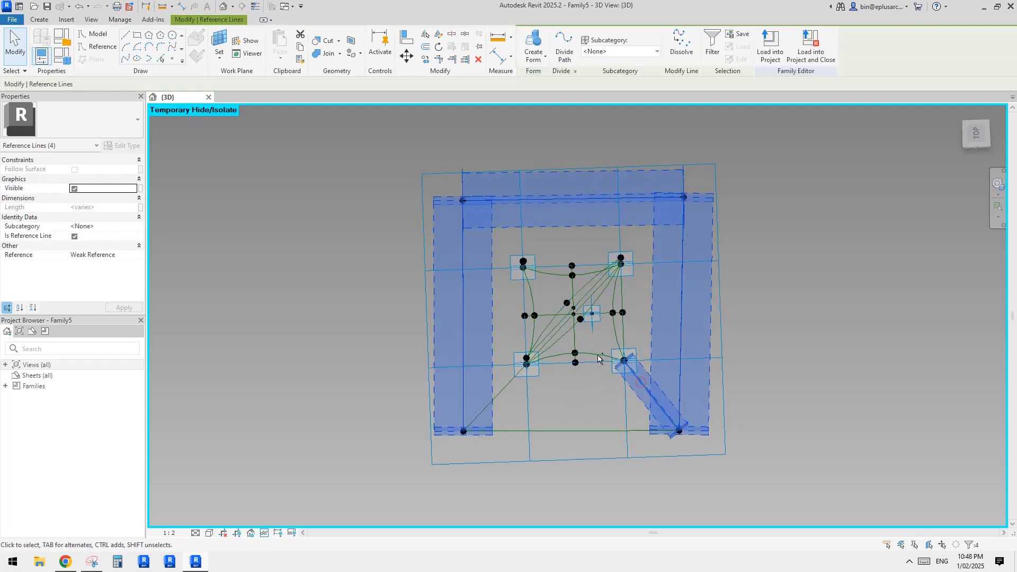
pyautogui.keyDown('ctrl'); pyautogui.click(617, 331); pyautogui.keyUp('ctrl')
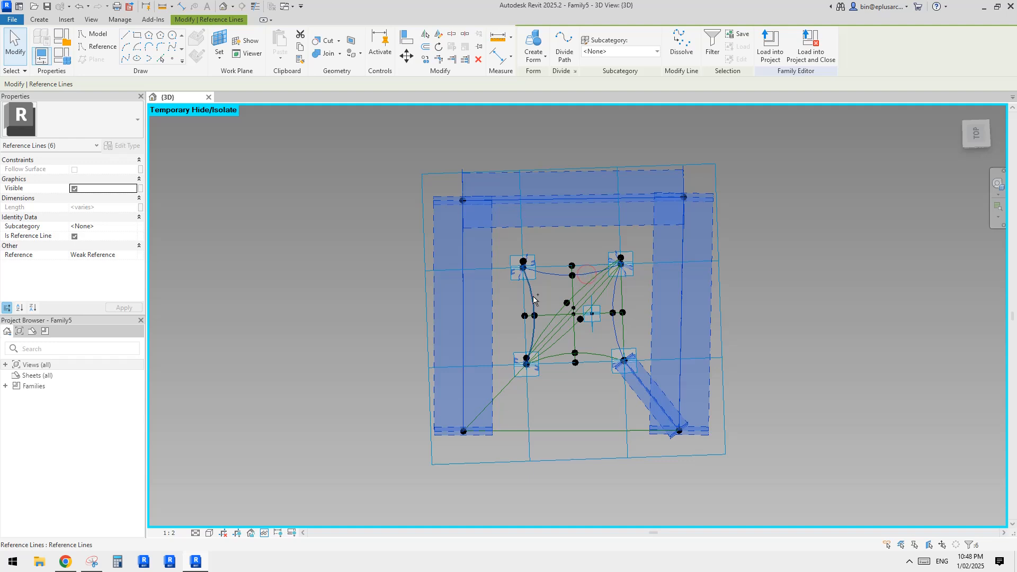
pyautogui.keyDown('ctrl'); pyautogui.click(506, 388); pyautogui.keyUp('ctrl')
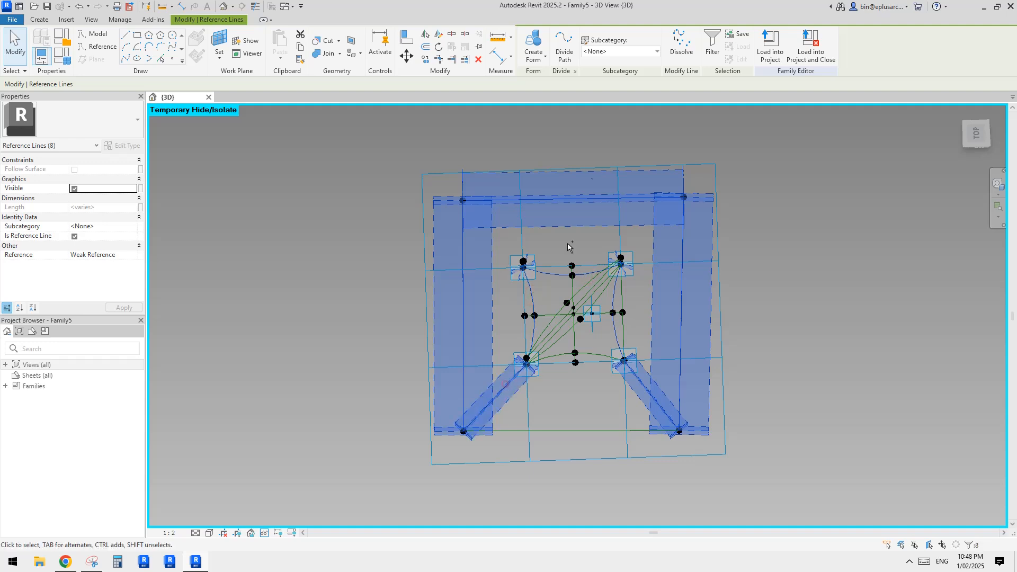
pyautogui.click(531, 59)
pyautogui.keyDown('shift'); pyautogui.moveTo(735, 237); pyautogui.dragTo(767, 246, button='middle'); pyautogui.keyUp('shift')
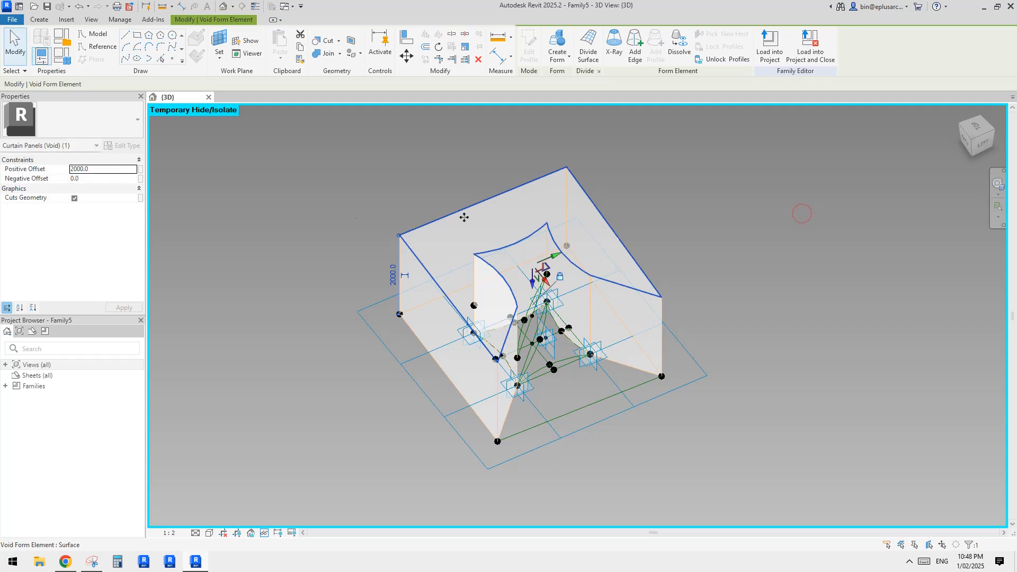
# - Set the void's negative offset to 2000 and reset the temporary hide/isolate so the panel surface is shown again
pyautogui.click(98, 180)
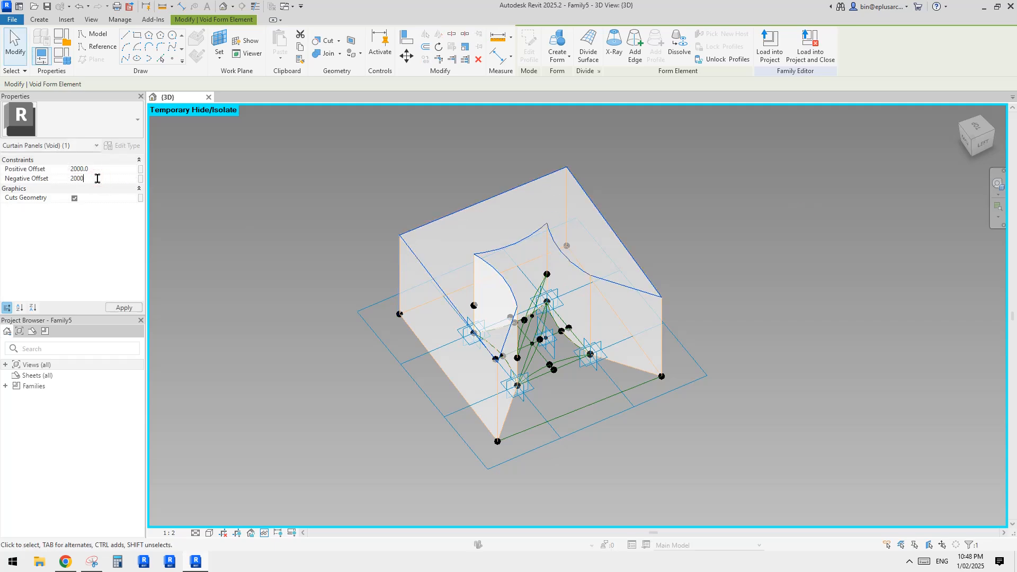
pyautogui.keyDown('shift'); pyautogui.moveTo(669, 297); pyautogui.dragTo(530, 396, button='middle'); pyautogui.keyUp('shift')
pyautogui.press('h')
pyautogui.press('r')
# - Create a second void form from the two corner connectors, the boundary's closing line and the remaining curved edge between adaptive points 1 and 4
pyautogui.keyDown('shift'); pyautogui.moveTo(520, 327); pyautogui.dragTo(676, 334, button='middle'); pyautogui.keyUp('shift')
pyautogui.click(701, 335)
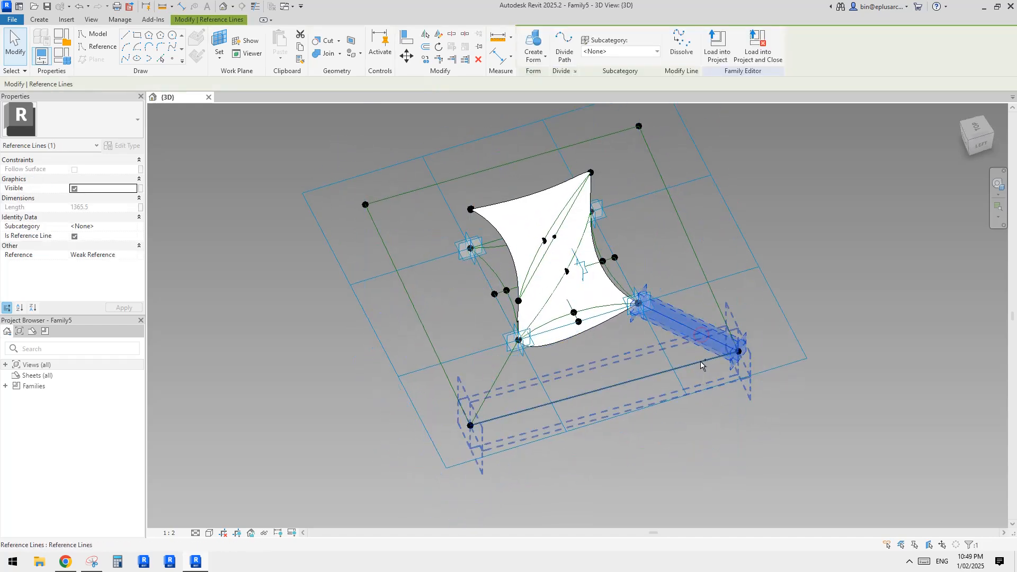
pyautogui.keyDown('ctrl'); pyautogui.click(700, 361); pyautogui.keyUp('ctrl')
pyautogui.keyDown('ctrl'); pyautogui.click(499, 377); pyautogui.keyUp('ctrl')
pyautogui.keyDown('ctrl'); pyautogui.click(564, 322); pyautogui.keyUp('ctrl')
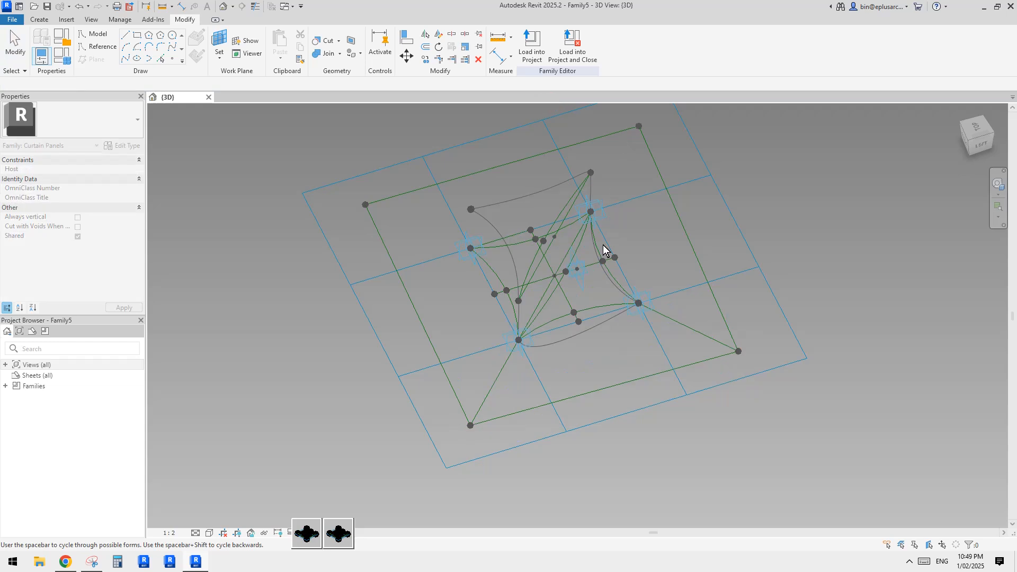
pyautogui.click(861, 295)
# - Set both the positive and negative offsets of the second void to 2000
pyautogui.click(111, 168)
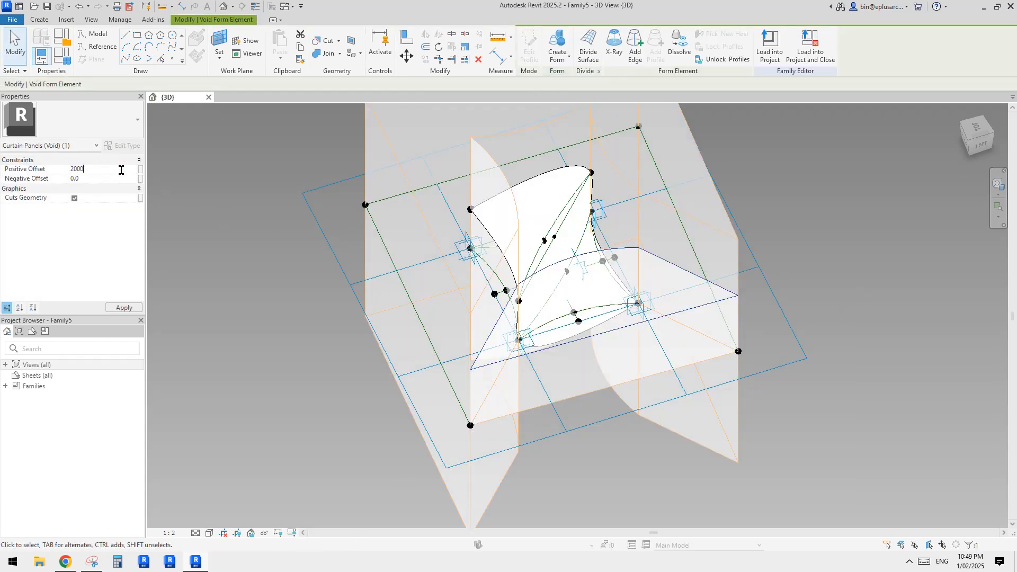
pyautogui.write('2000')
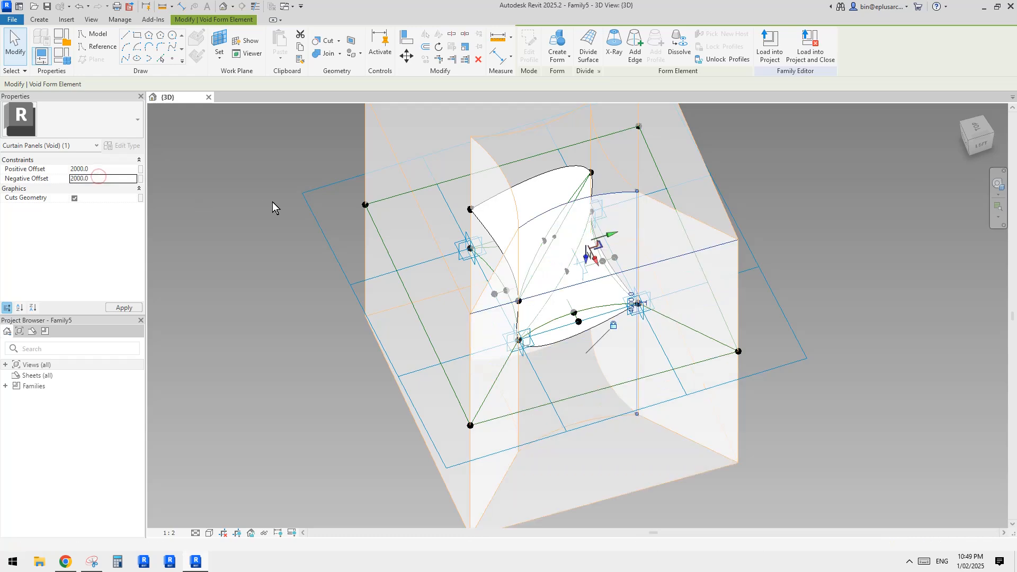
pyautogui.click(295, 208)
# - Inspect the trimmed panel from above and compare it with the facade photo in the Google Docs document in Chrome
pyautogui.scroll(-1, 548, 335)
pyautogui.keyDown('shift'); pyautogui.moveTo(662, 363); pyautogui.dragTo(599, 214, button='middle'); pyautogui.keyUp('shift')
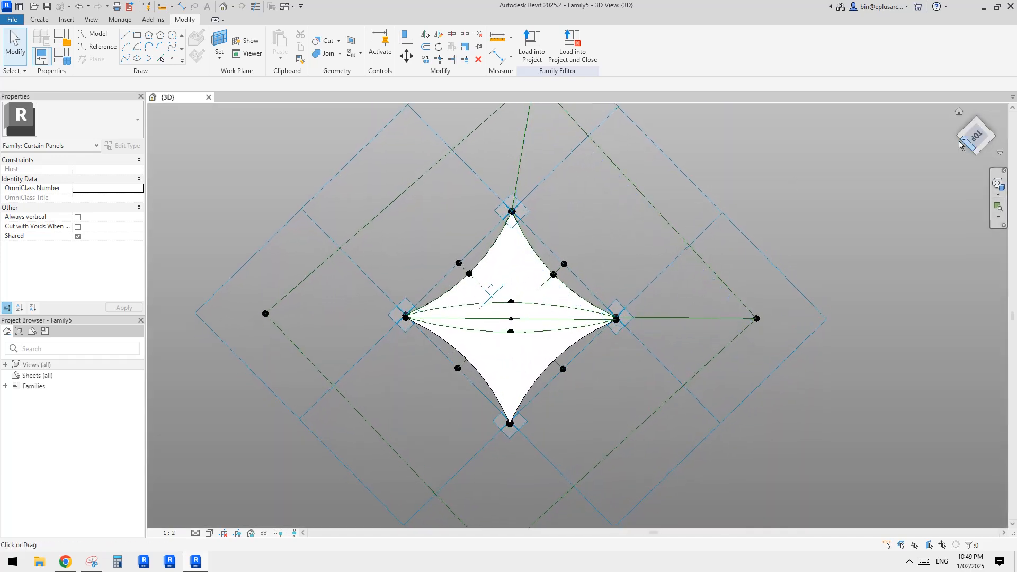
pyautogui.keyDown('shift'); pyautogui.moveTo(697, 266); pyautogui.dragTo(690, 272, button='middle'); pyautogui.keyUp('shift')
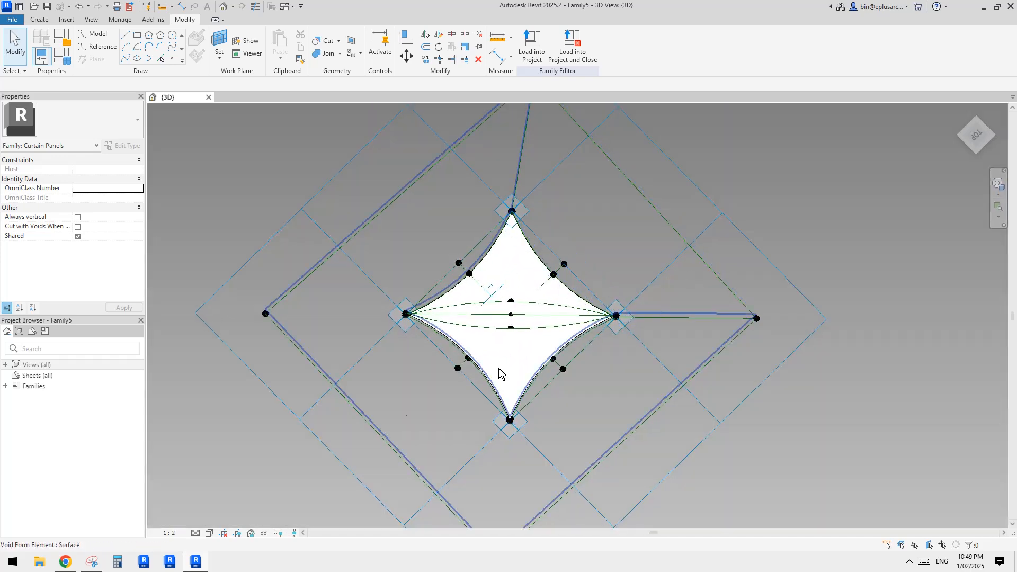
pyautogui.click(65, 562)
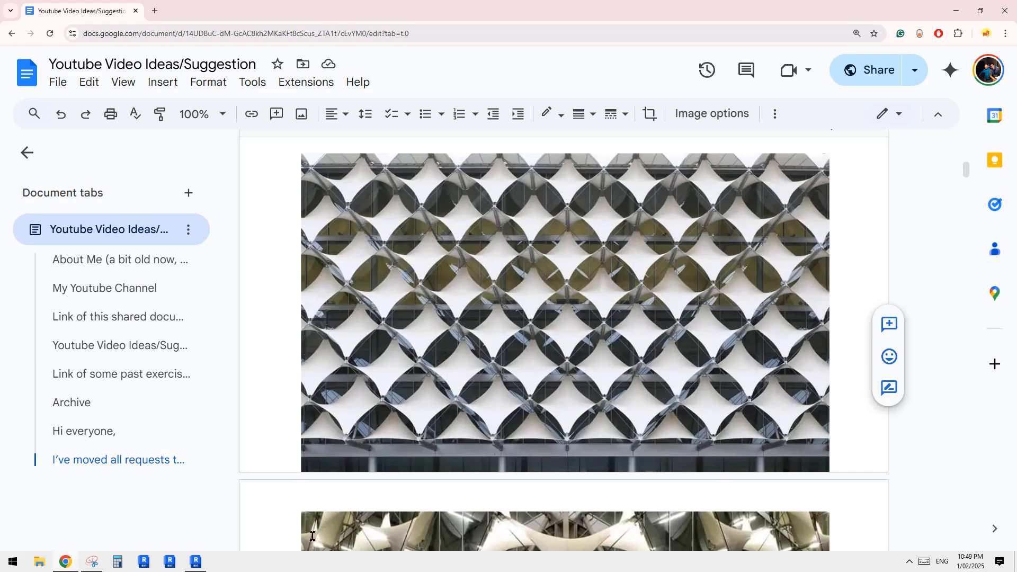
pyautogui.click(192, 565)
# - Try a rotation angle of -30° on the reference point hosted midway along the lower diagonal, and set it back to -45°
pyautogui.keyDown('shift'); pyautogui.moveTo(555, 431); pyautogui.dragTo(489, 427, button='middle'); pyautogui.keyUp('shift')
pyautogui.scroll(2, 479, 323)
pyautogui.keyDown('shift'); pyautogui.moveTo(509, 327); pyautogui.dragTo(583, 286, button='middle'); pyautogui.keyUp('shift')
pyautogui.moveTo(583, 286); pyautogui.dragTo(546, 362, button='middle')
pyautogui.click(522, 371)
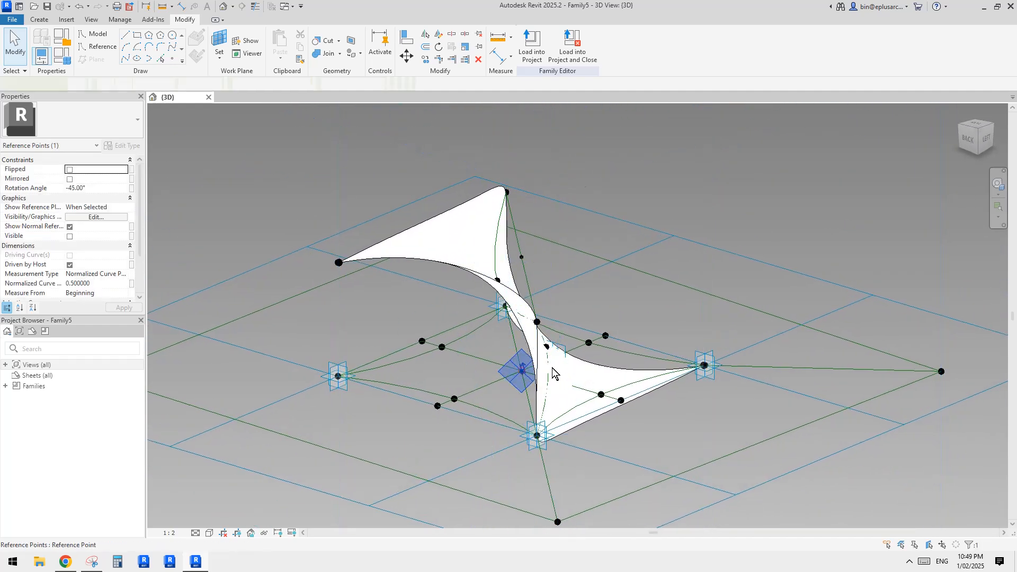
pyautogui.click(104, 189)
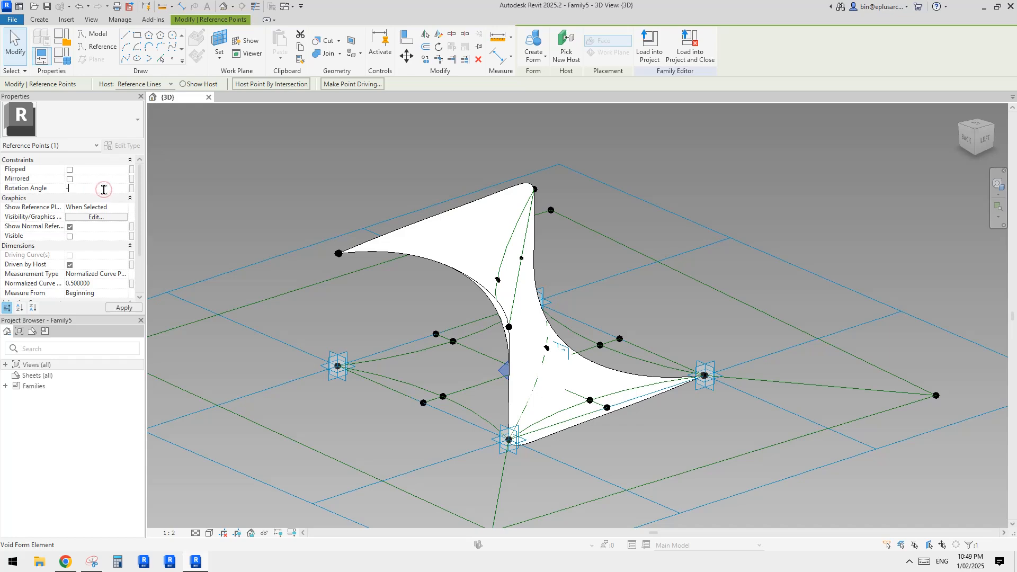
pyautogui.press('Return')
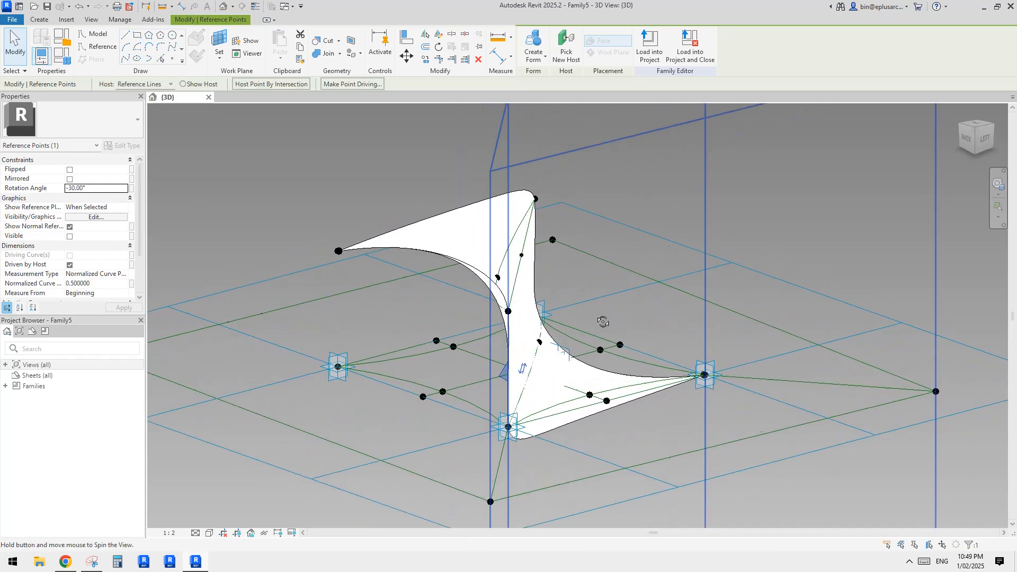
pyautogui.click(98, 189)
pyautogui.write('-')
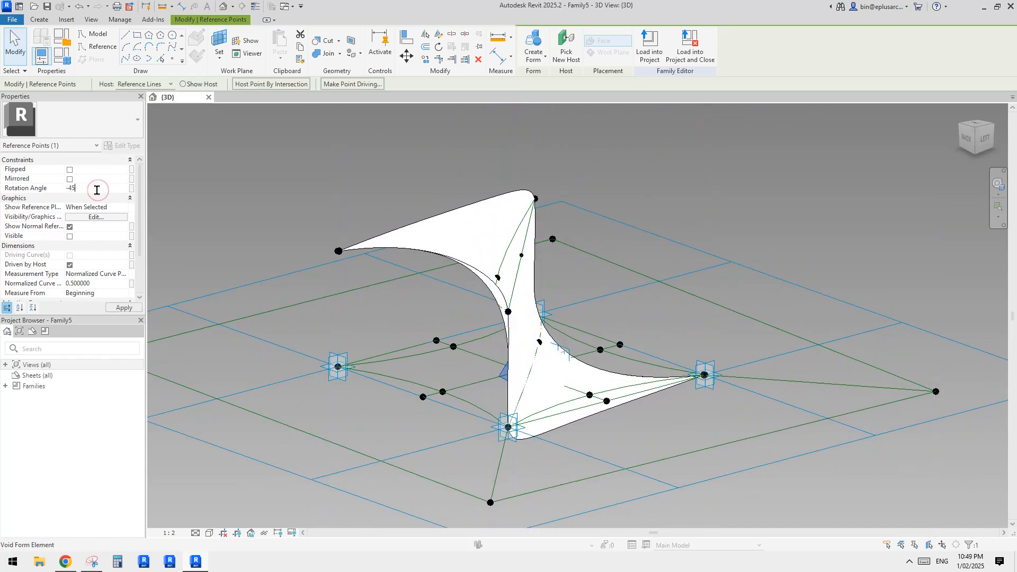
pyautogui.write('45')
pyautogui.press('Return')
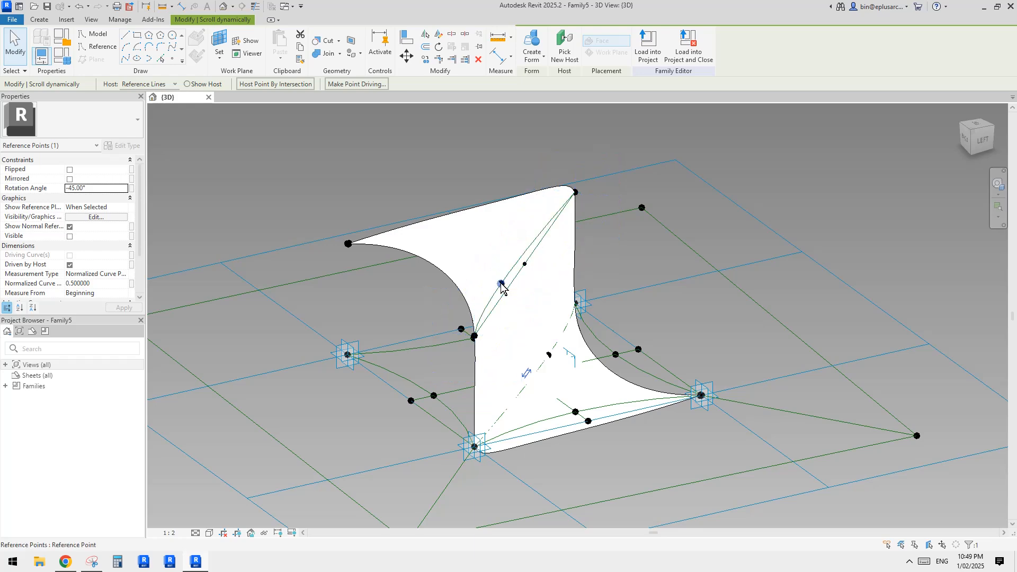
# - Try rotation angles of 90° and 0° on the reference point hosted midway along the upper diagonal
pyautogui.click(524, 265)
pyautogui.click(111, 190)
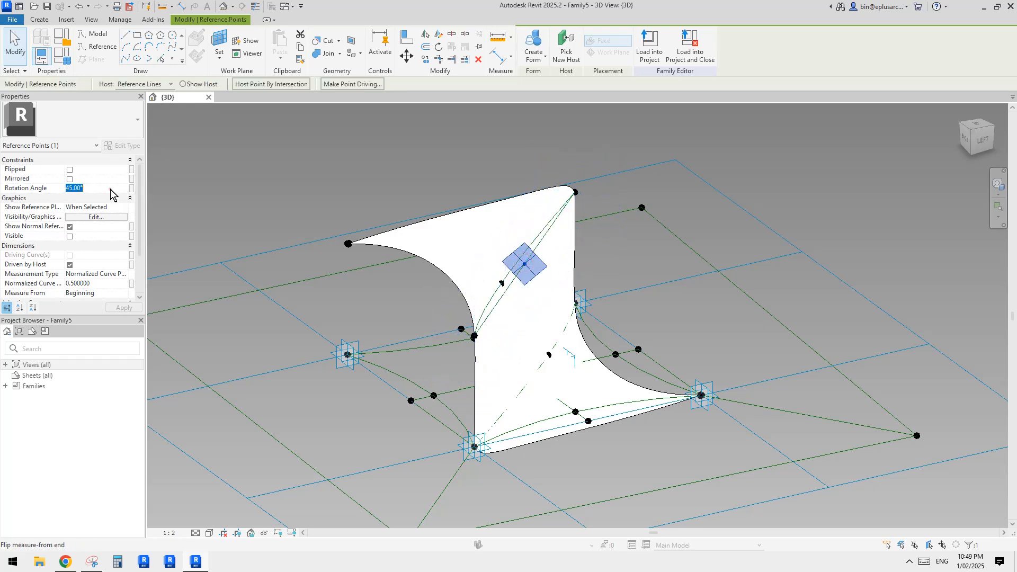
pyautogui.write('90')
pyautogui.press('Return')
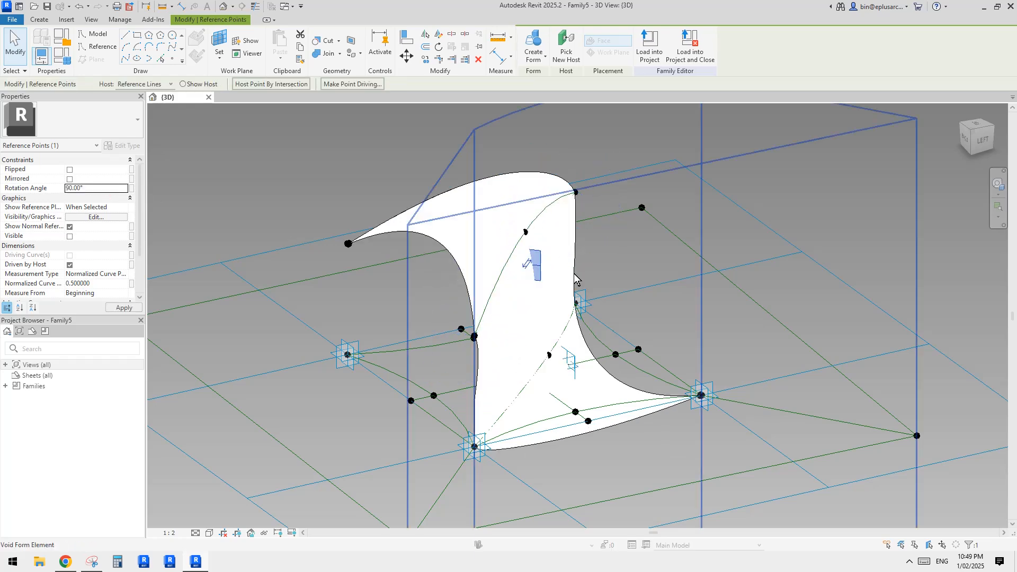
pyautogui.click(104, 189)
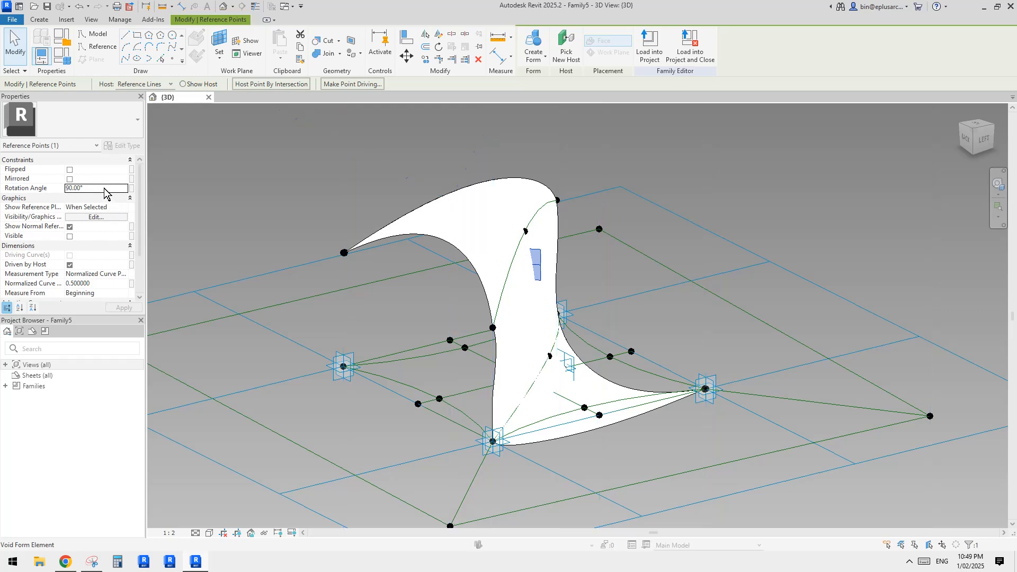
pyautogui.write('0')
pyautogui.press('Return')
pyautogui.keyDown('shift'); pyautogui.moveTo(585, 300); pyautogui.dragTo(327, 239, button='middle'); pyautogui.keyUp('shift')
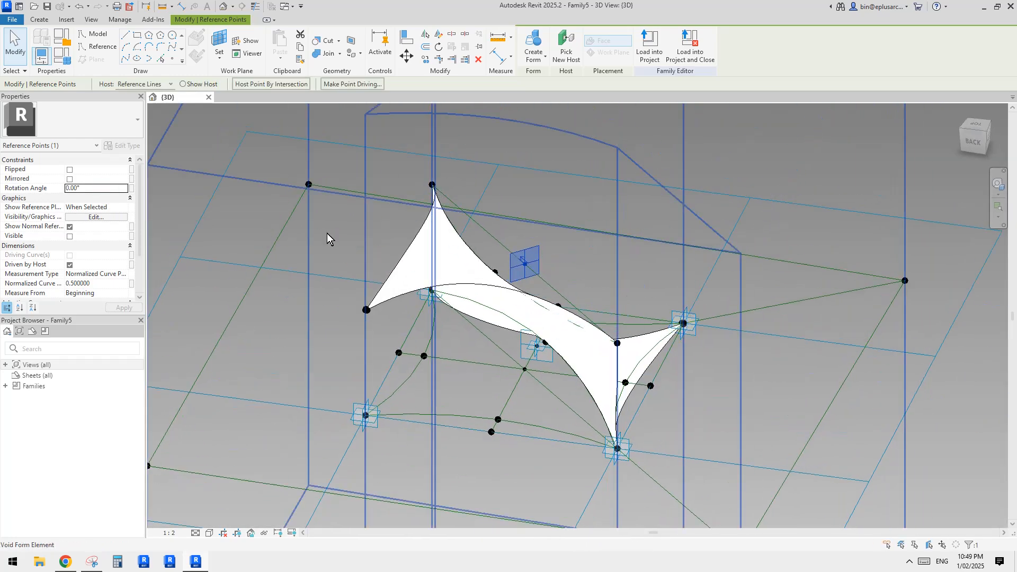
# - Set the rotation angle of the upper diagonal's midpoint back to 45°
pyautogui.click(98, 189)
pyautogui.write('45')
pyautogui.press('Return')
pyautogui.keyDown('shift'); pyautogui.moveTo(549, 259); pyautogui.dragTo(591, 310, button='middle'); pyautogui.keyUp('shift')
pyautogui.press('Escape')
# - Associate the offset of the two reference points driving the diagonal curves with a new type parameter named ofs
pyautogui.press('Tab')
pyautogui.click(503, 284)
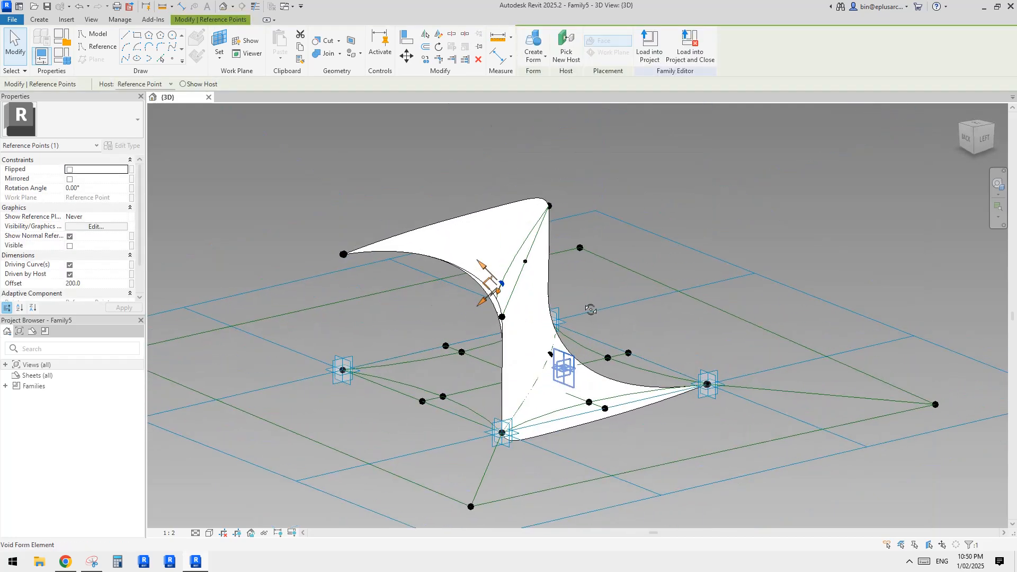
pyautogui.keyDown('ctrl'); pyautogui.click(549, 355); pyautogui.keyUp('ctrl')
pyautogui.scroll(-1, 100, 270)
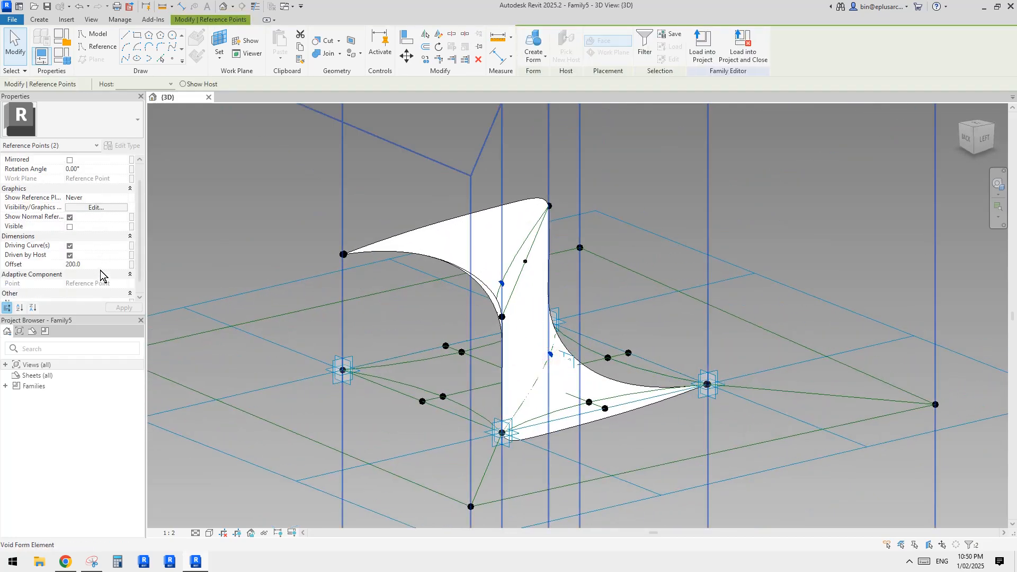
pyautogui.click(132, 265)
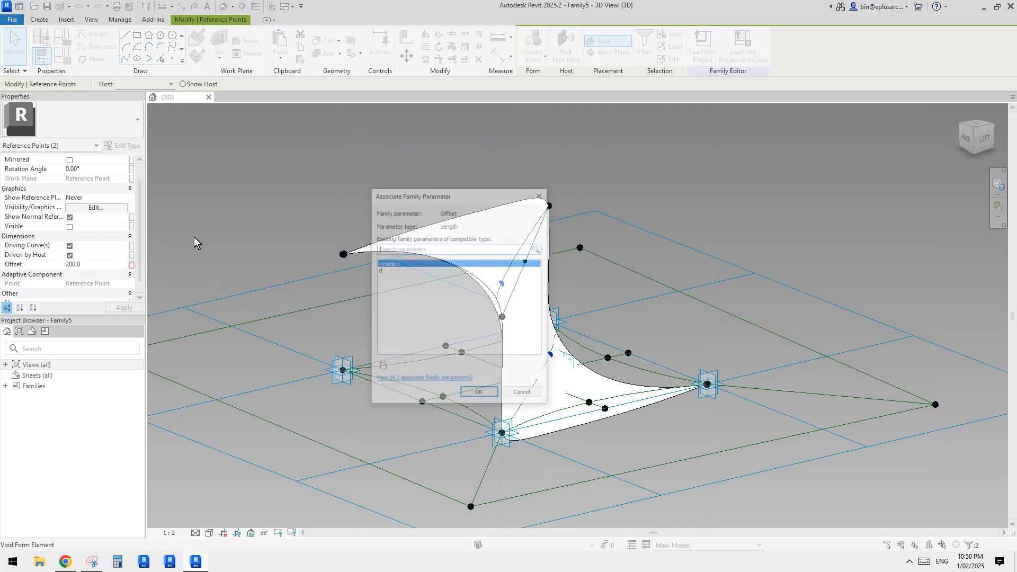
pyautogui.click(382, 365)
pyautogui.write('ofs')
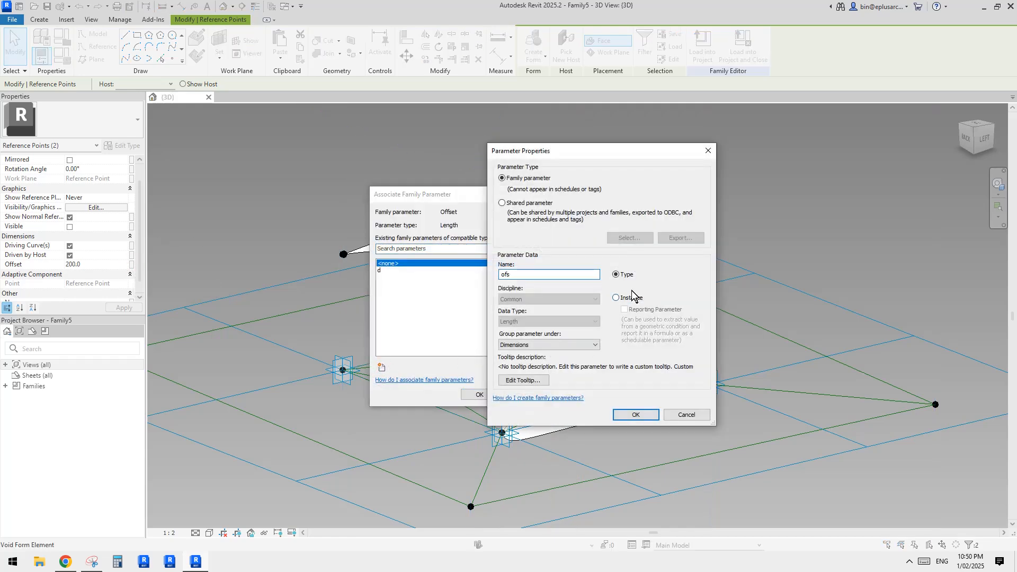
pyautogui.click(636, 414)
pyautogui.click(479, 395)
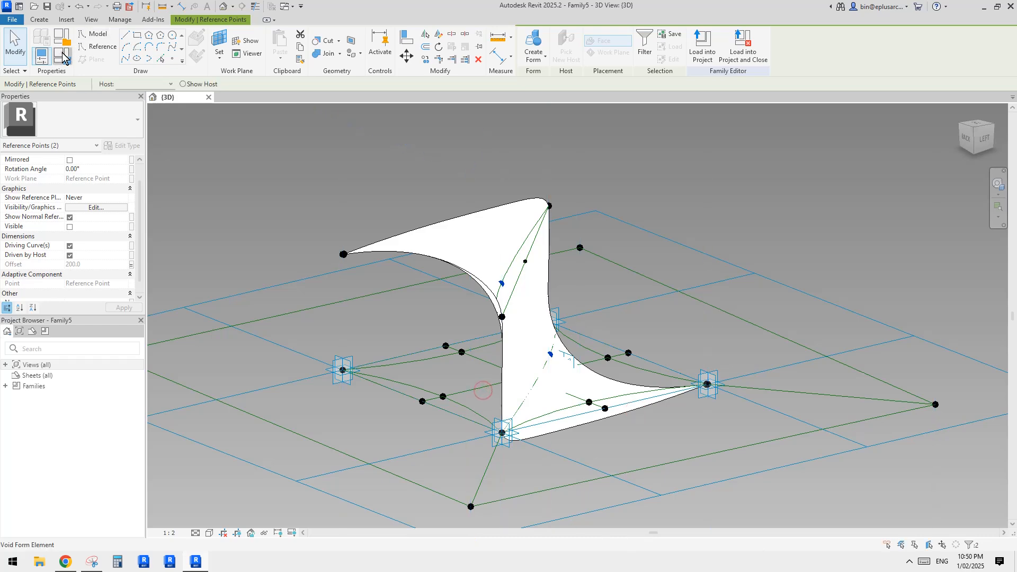
# - Try the ofs parameter at 100 in the family types and apply it
pyautogui.click(43, 53)
pyautogui.moveTo(304, 92); pyautogui.dragTo(263, 61)
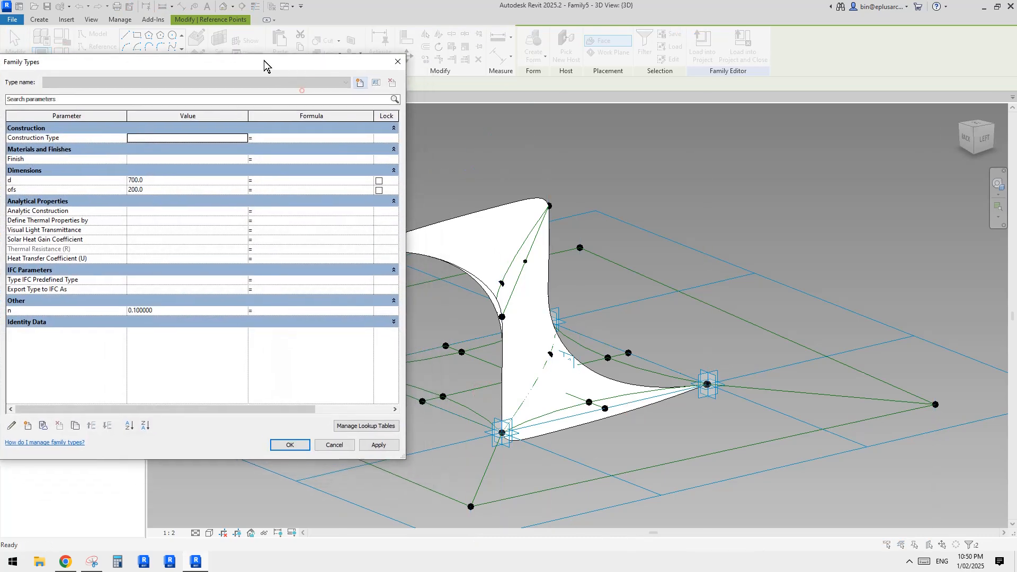
pyautogui.click(159, 191)
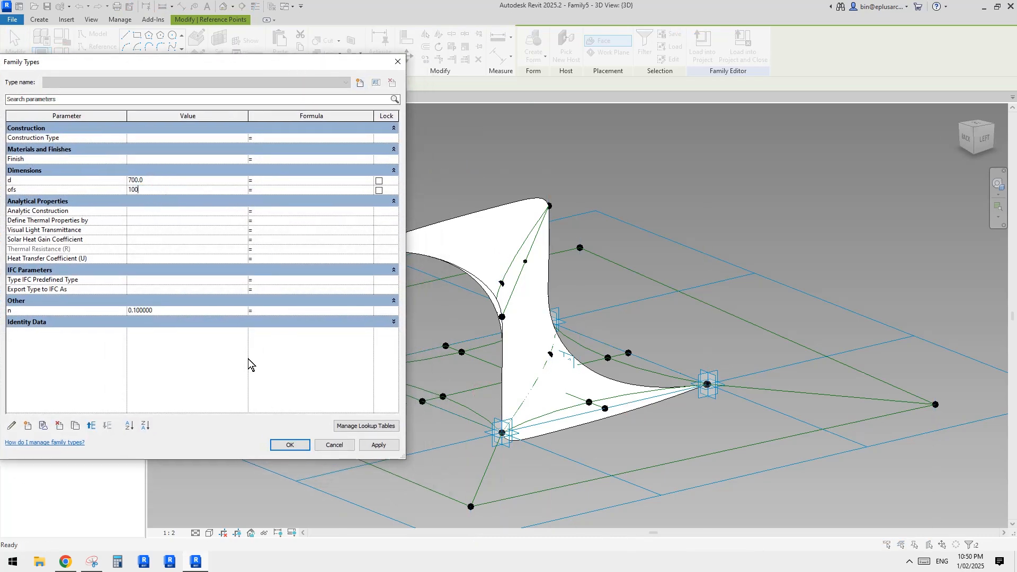
pyautogui.write('100')
pyautogui.click(379, 445)
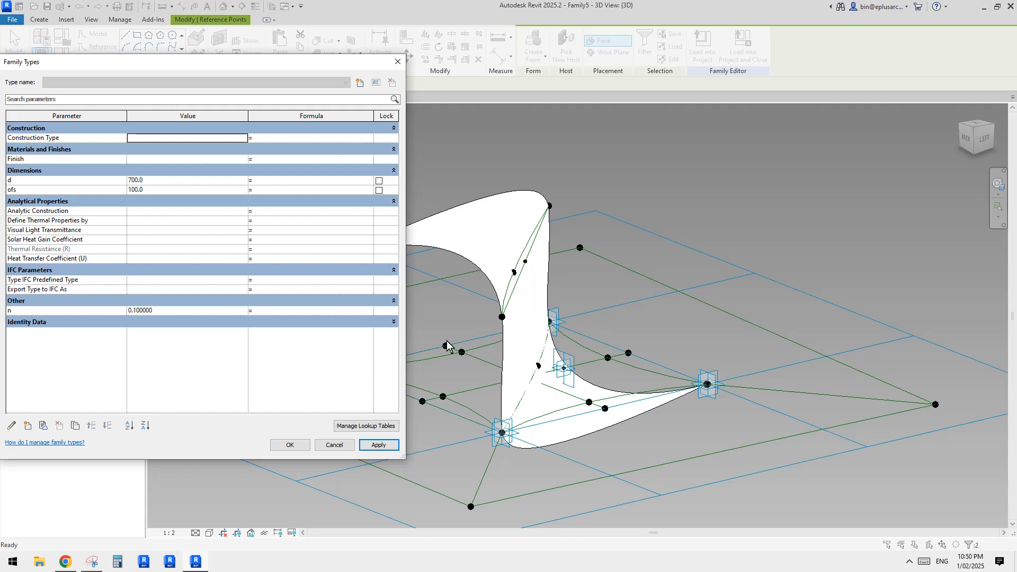
# - Set the ofs parameter to 300, apply it and close the family types
pyautogui.click(163, 188)
pyautogui.write('300')
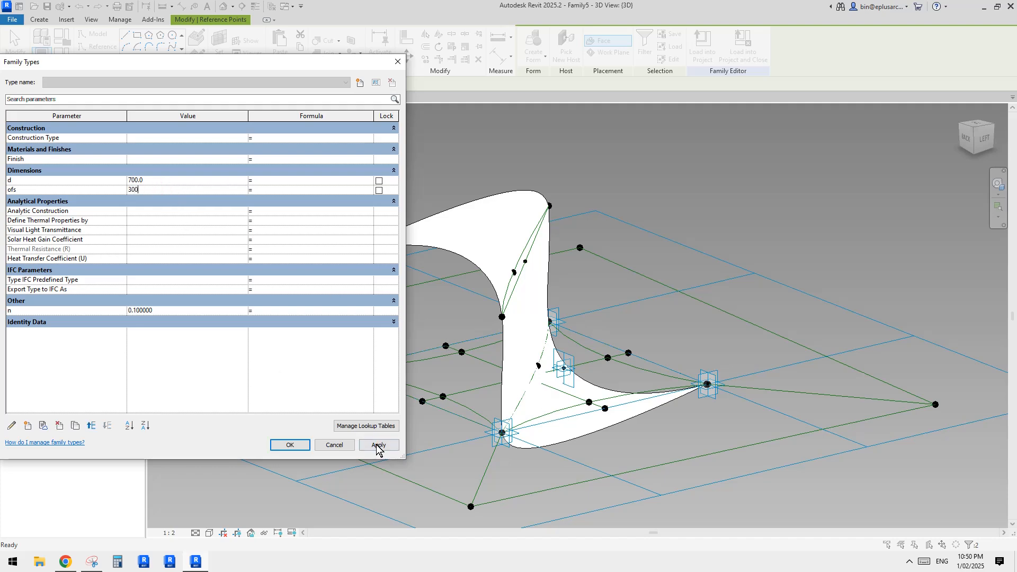
pyautogui.click(379, 446)
pyautogui.click(291, 445)
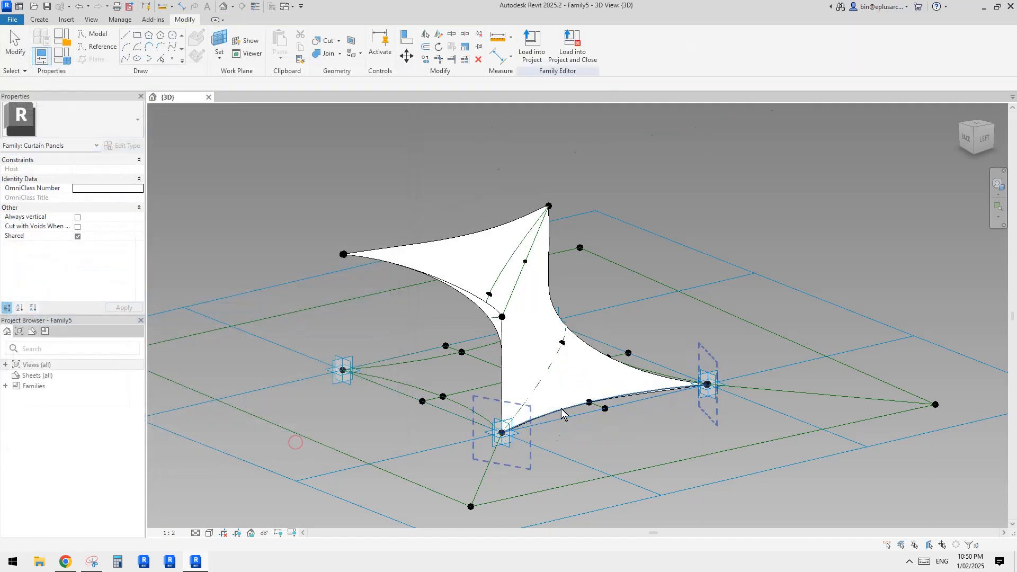
# - Set the ofs parameter to 200 in the family types and inspect the reshaped panel surface
pyautogui.keyDown('shift'); pyautogui.moveTo(295, 442); pyautogui.dragTo(511, 305, button='middle'); pyautogui.keyUp('shift')
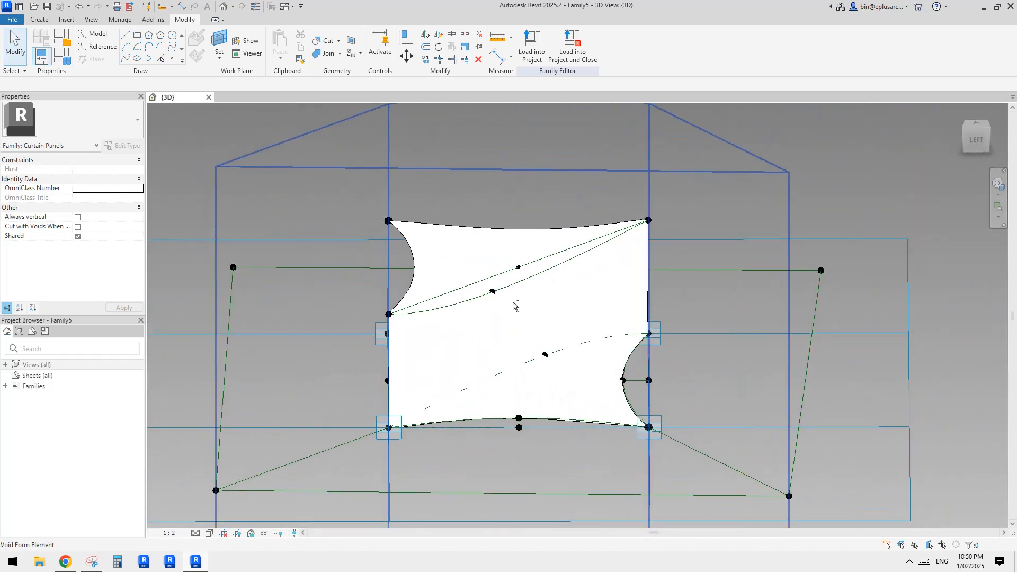
pyautogui.click(493, 293)
pyautogui.click(61, 53)
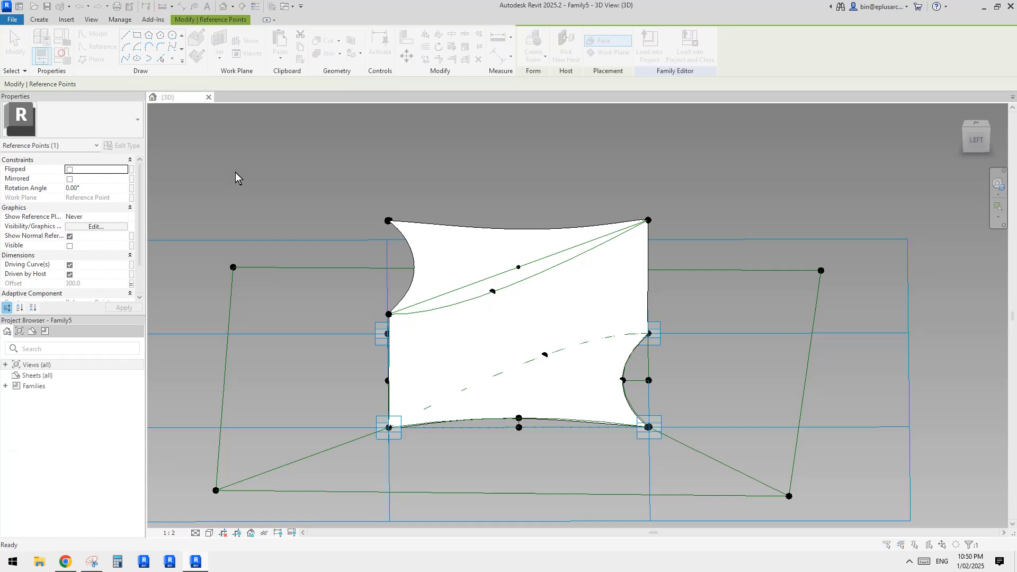
pyautogui.click(170, 190)
pyautogui.write('200')
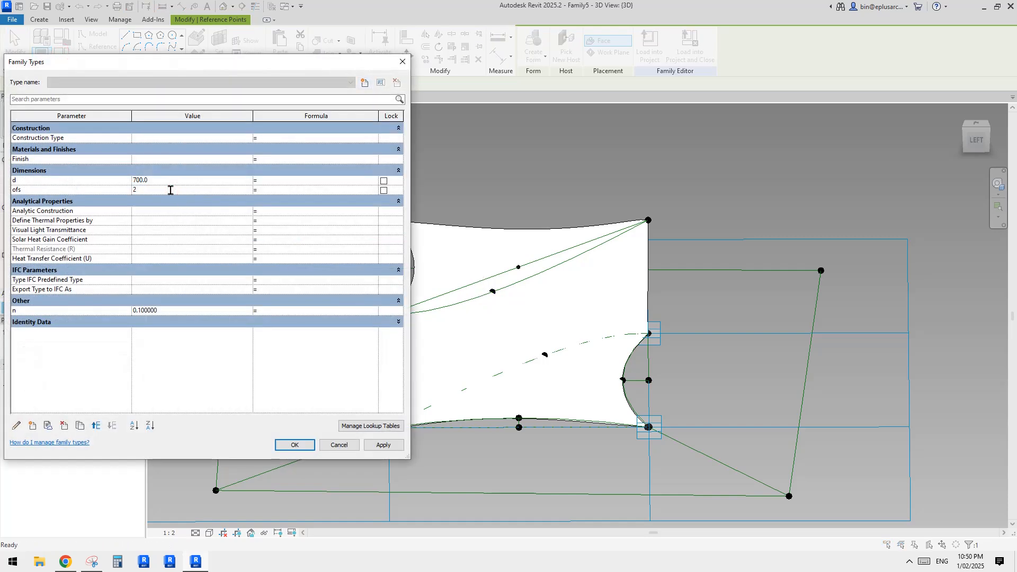
pyautogui.click(295, 445)
pyautogui.keyDown('shift'); pyautogui.moveTo(551, 351); pyautogui.dragTo(626, 329, button='middle'); pyautogui.keyUp('shift')
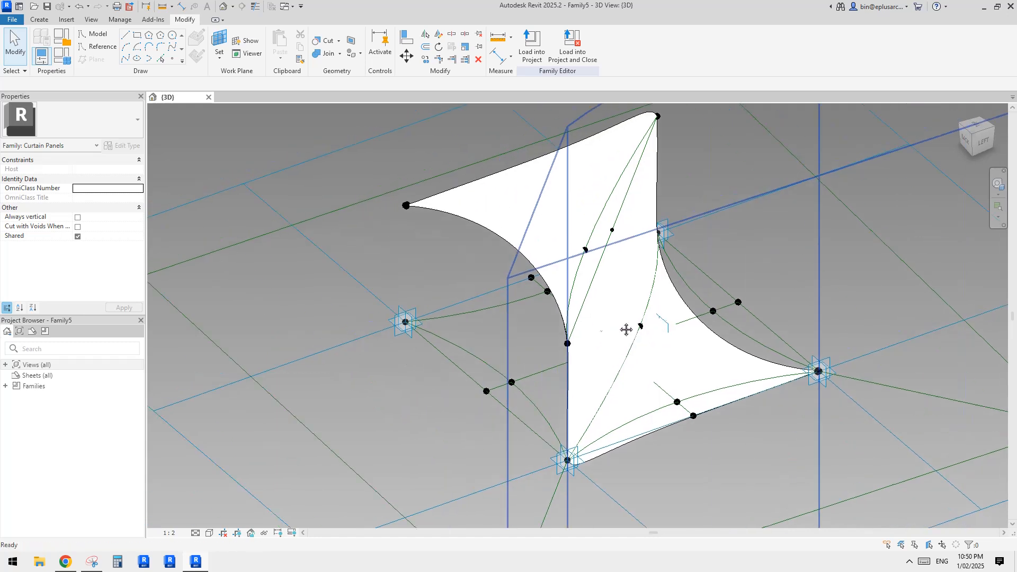
# - Create a new conceptual mass family from the mass template
pyautogui.click(12, 20)
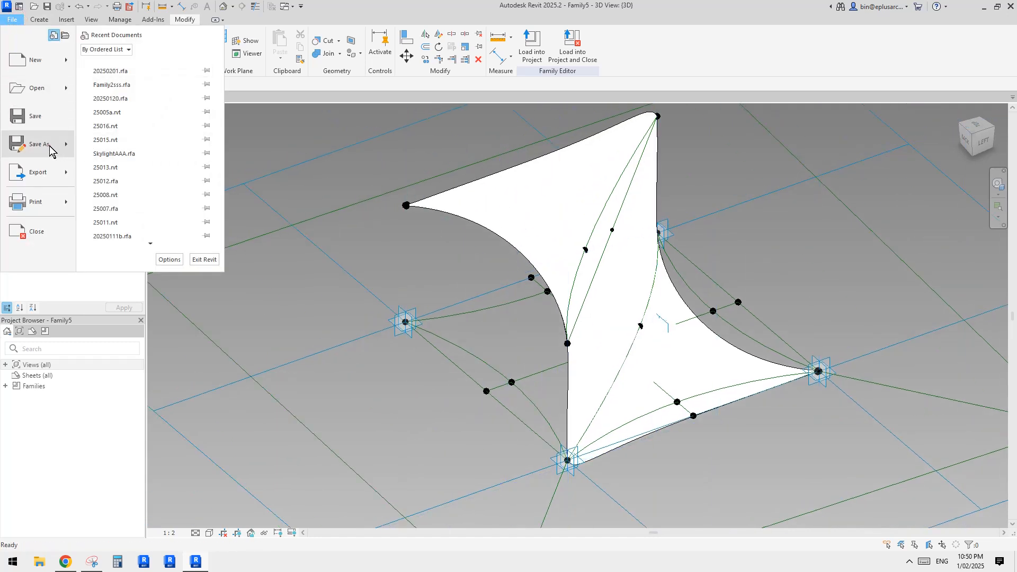
pyautogui.moveTo(53, 150)
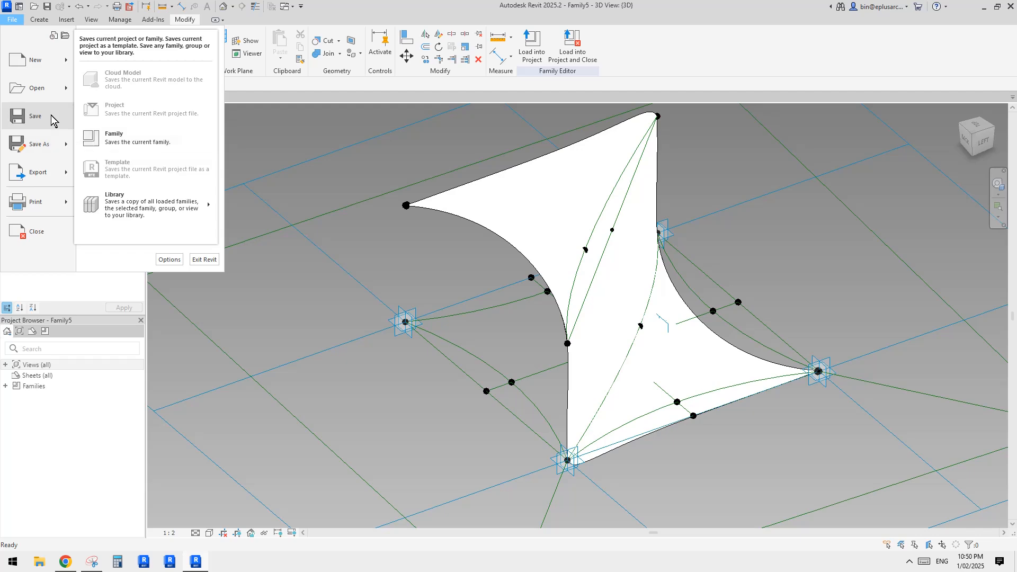
pyautogui.moveTo(69, 77)
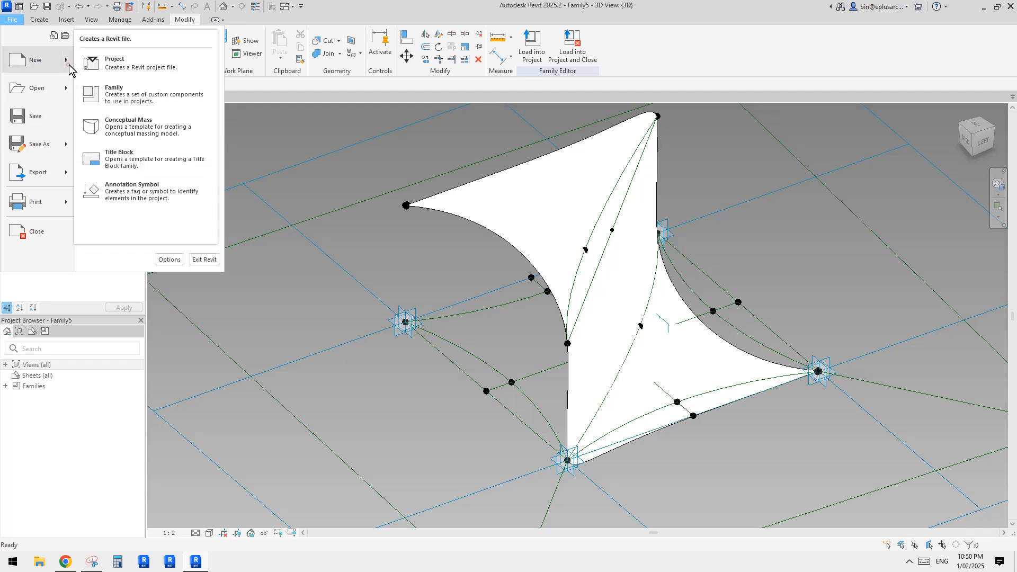
pyautogui.click(146, 124)
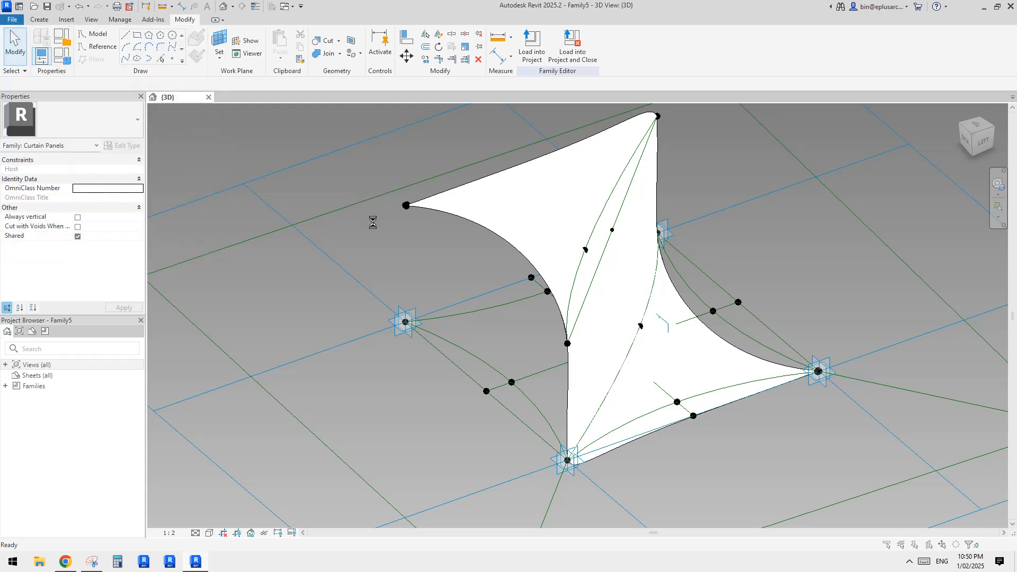
pyautogui.doubleClick(404, 255)
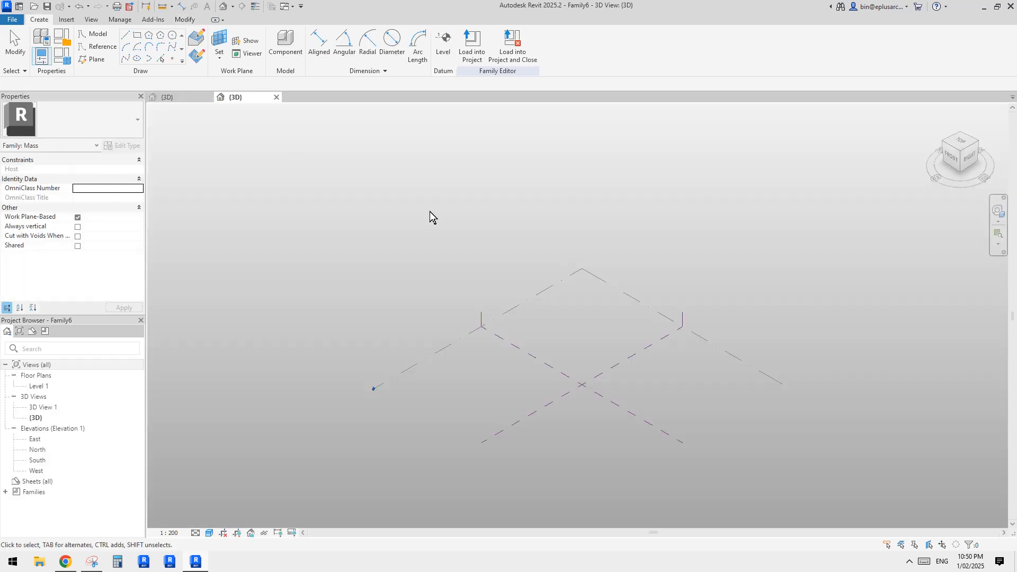
# - Draw a rectangle of reference lines on the vertical Center (Left/Right) reference plane
pyautogui.moveTo(575, 348); pyautogui.dragTo(558, 335, button='middle')
pyautogui.scroll(1, 557, 347)
pyautogui.scroll(-1, 557, 346)
pyautogui.moveTo(662, 386); pyautogui.dragTo(749, 305, button='middle')
pyautogui.click(674, 294)
pyautogui.click(776, 291)
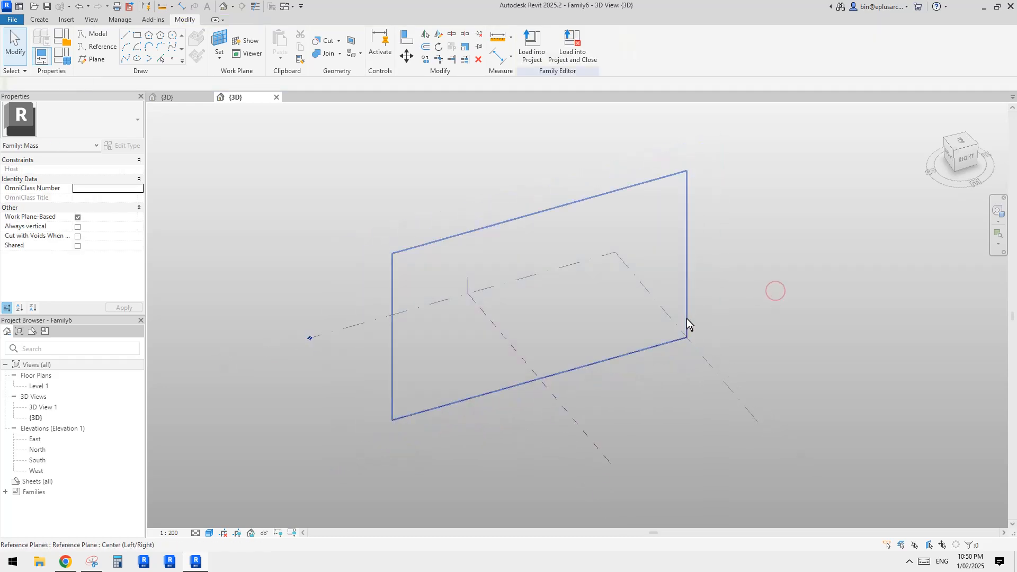
pyautogui.click(687, 320)
pyautogui.click(98, 49)
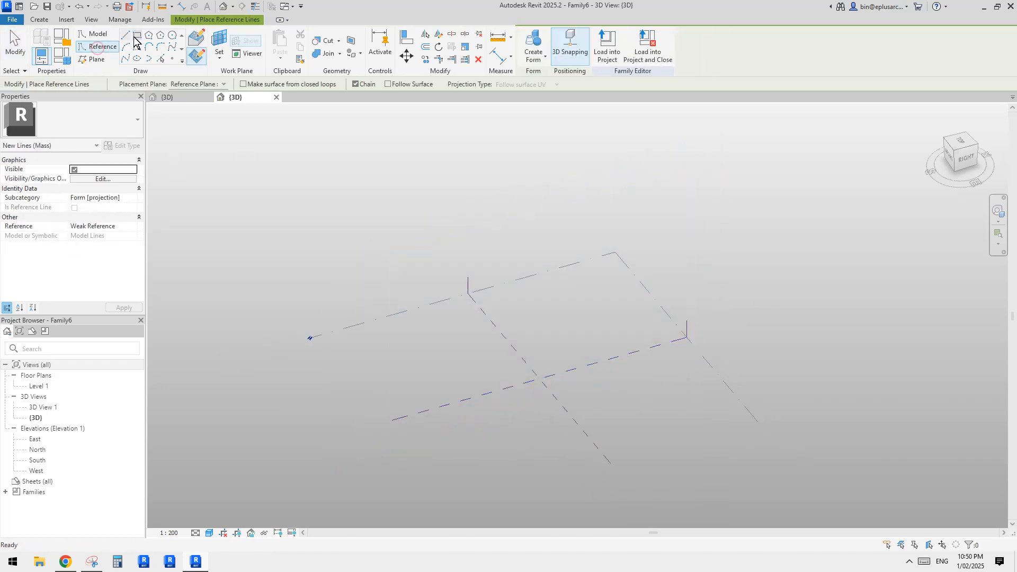
pyautogui.click(200, 57)
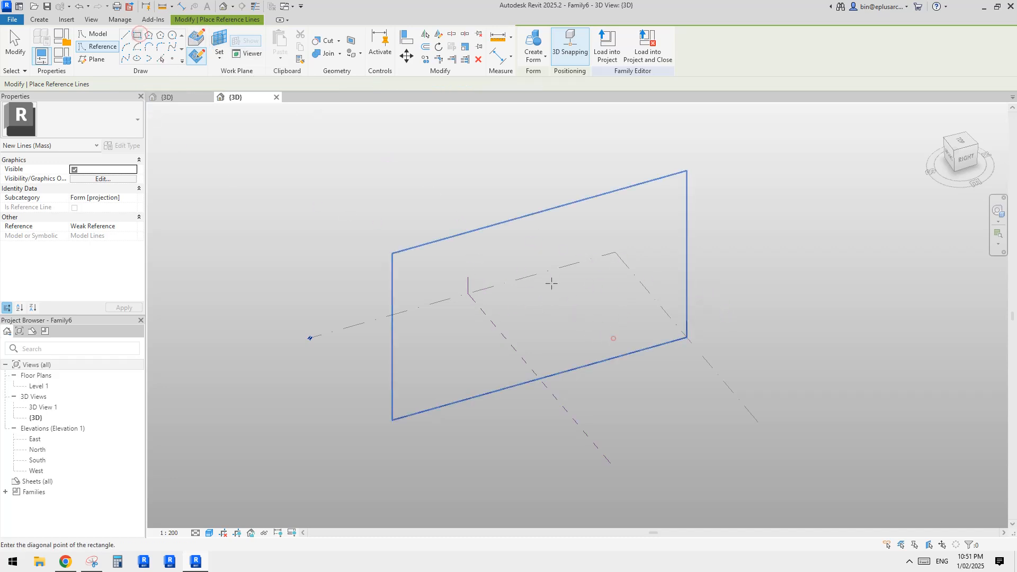
pyautogui.click(613, 338)
pyautogui.click(574, 44)
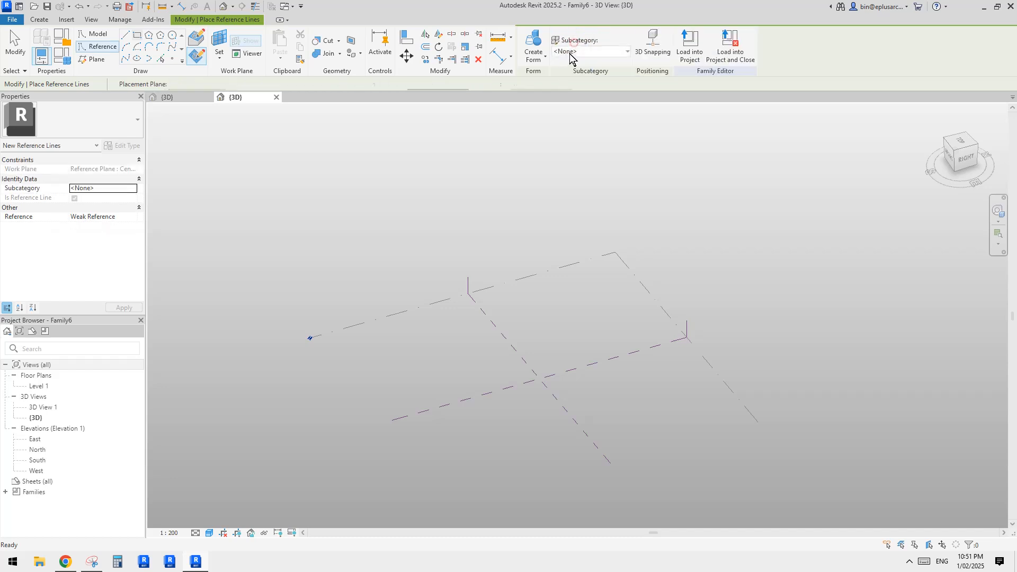
pyautogui.click(611, 328)
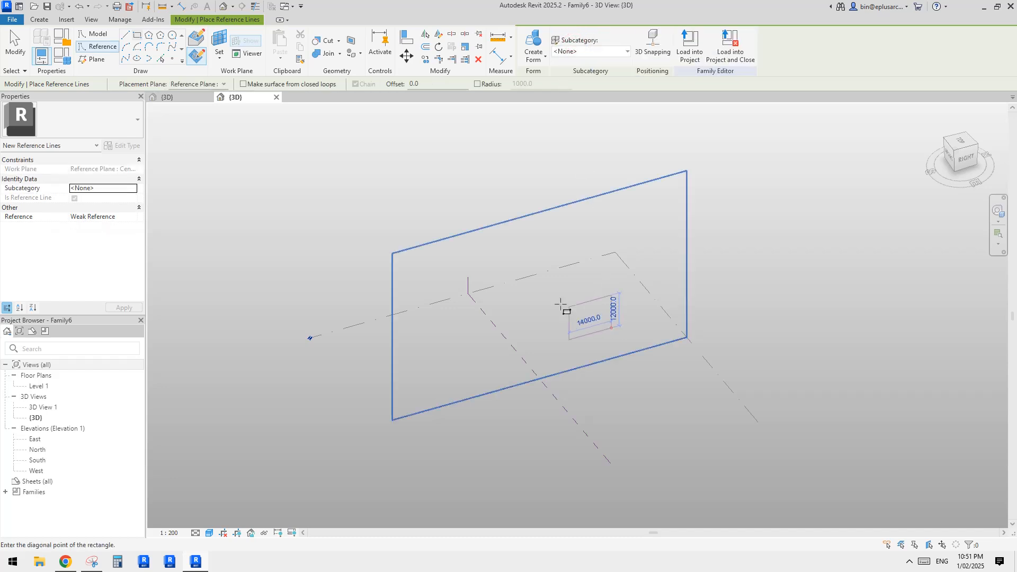
pyautogui.click(540, 281)
pyautogui.scroll(2, 578, 296)
pyautogui.press('Escape')
# - Create a form from the four reference lines of the rectangle, choosing the flat planar surface option
pyautogui.press('Tab')
pyautogui.click(592, 249)
pyautogui.keyDown('shift'); pyautogui.moveTo(629, 298); pyautogui.dragTo(644, 283, button='middle'); pyautogui.keyUp('shift')
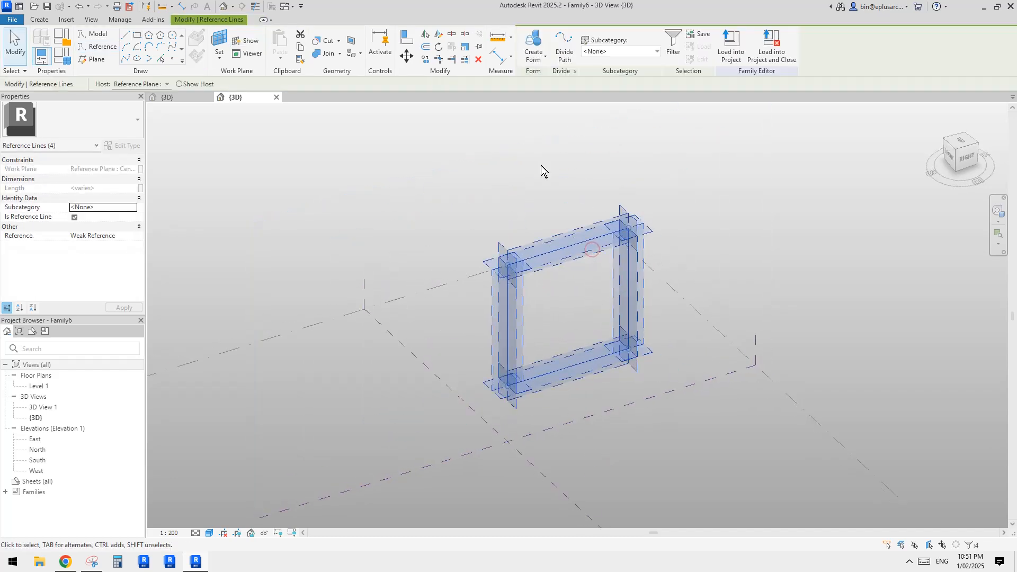
pyautogui.click(538, 46)
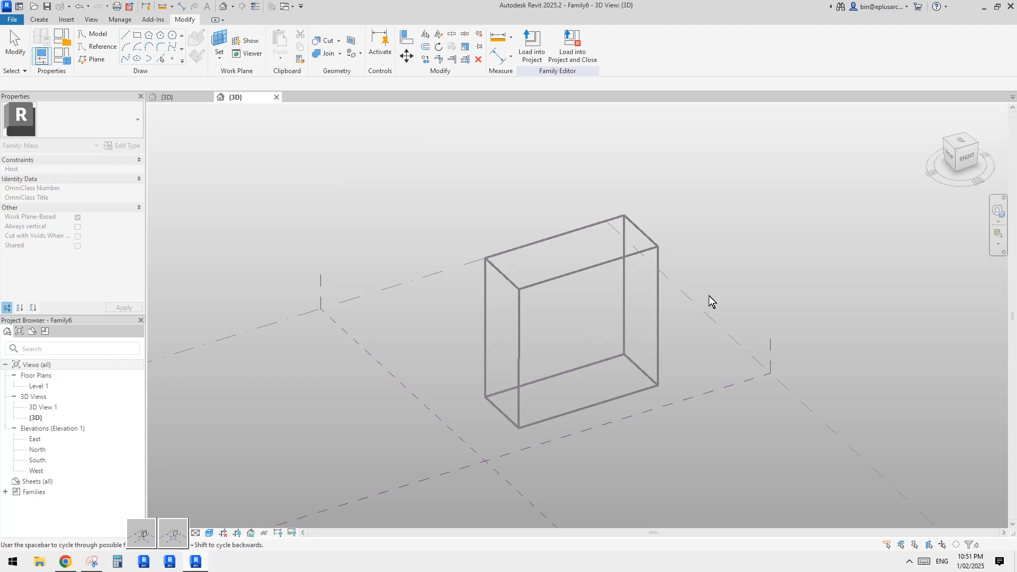
pyautogui.press('space')
pyautogui.click(753, 237)
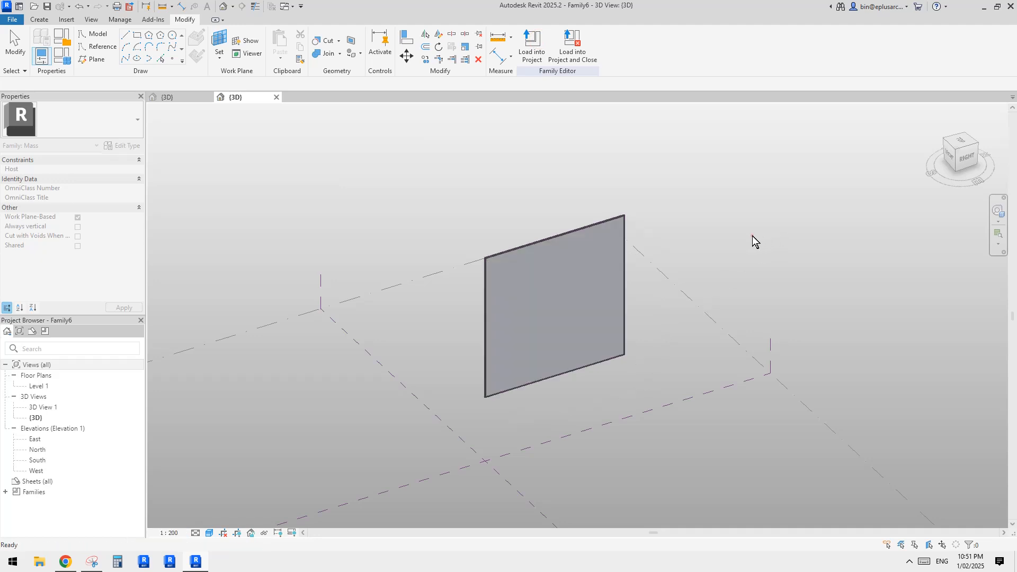
# - Divide the planar surface form into a UV grid
pyautogui.scroll(2, 562, 311)
pyautogui.click(561, 311)
pyautogui.moveTo(598, 335); pyautogui.dragTo(593, 335, button='middle')
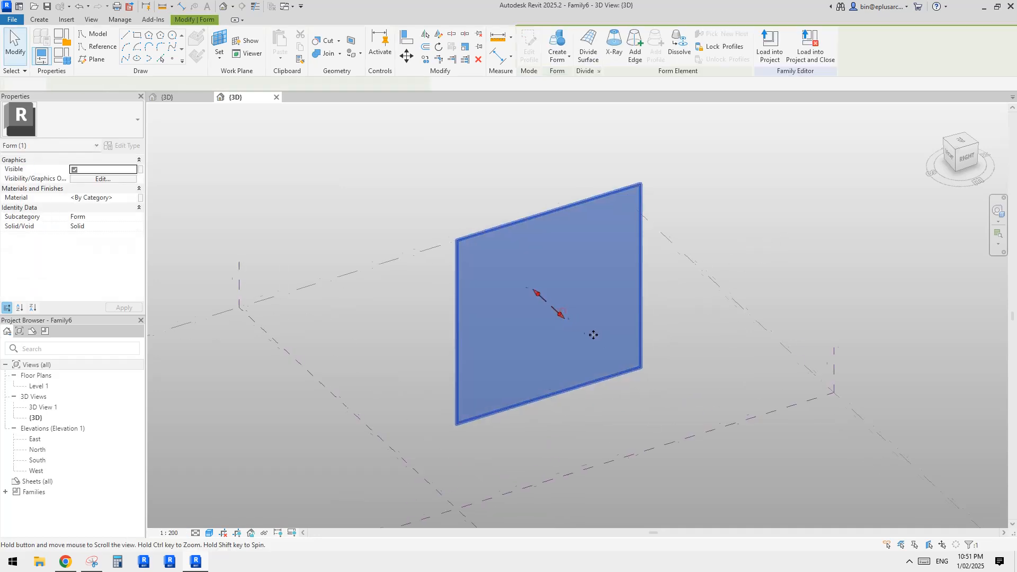
pyautogui.click(587, 53)
pyautogui.keyDown('shift'); pyautogui.moveTo(618, 284); pyautogui.dragTo(562, 294, button='middle'); pyautogui.keyUp('shift')
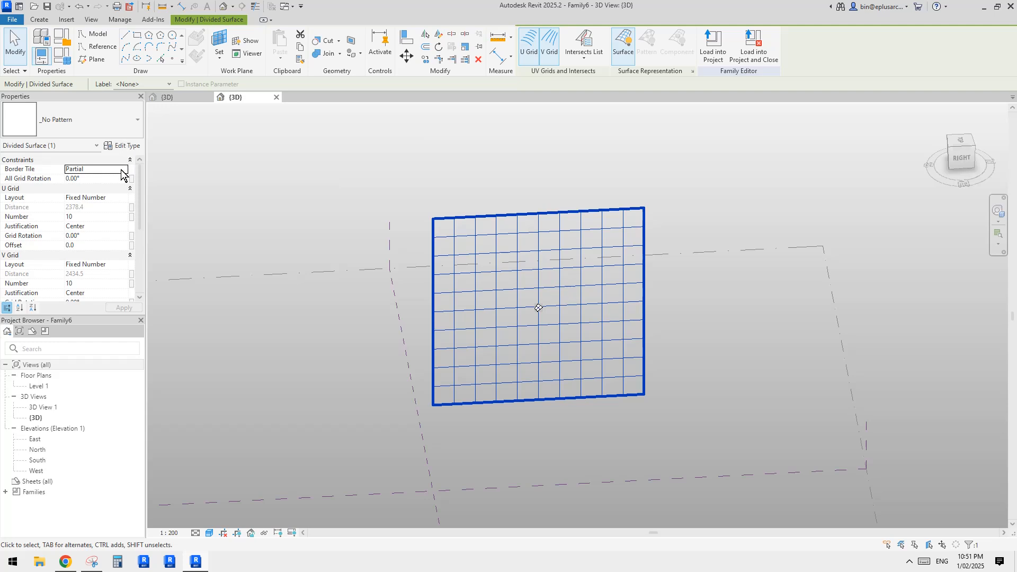
# - Set both the U grid and V grid layouts to Fixed Distance with a distance of 1500
pyautogui.click(123, 199)
pyautogui.click(94, 216)
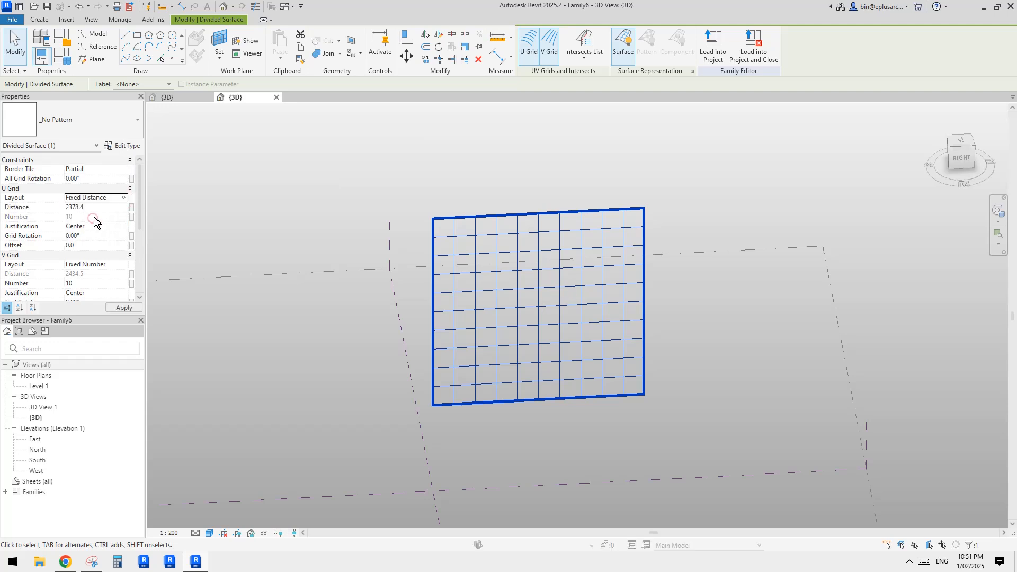
pyautogui.click(113, 208)
pyautogui.write('1500.0')
pyautogui.click(126, 265)
pyautogui.click(100, 284)
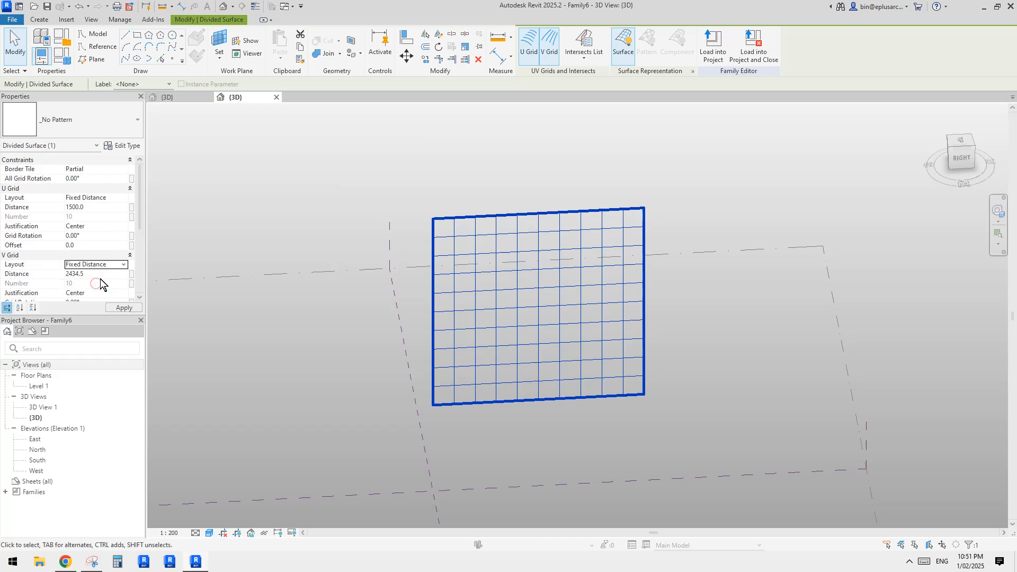
pyautogui.click(101, 275)
pyautogui.write('1500.0')
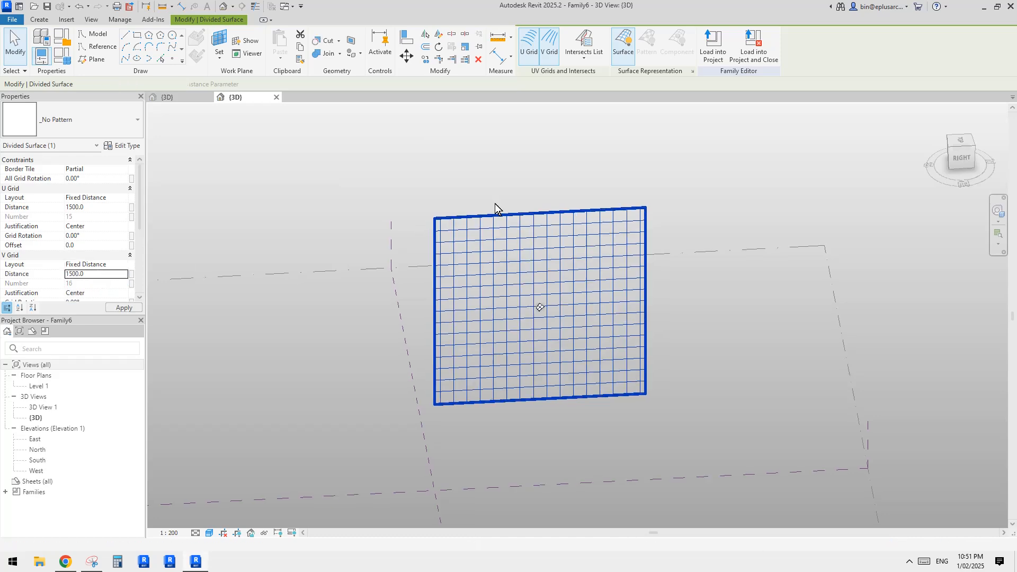
# - Load the Family5 curtain panel family into the new mass family
pyautogui.keyDown('shift'); pyautogui.moveTo(498, 206); pyautogui.dragTo(503, 226, button='middle'); pyautogui.keyUp('shift')
pyautogui.scroll(1, 504, 227)
pyautogui.moveTo(542, 288); pyautogui.dragTo(492, 214, button='middle')
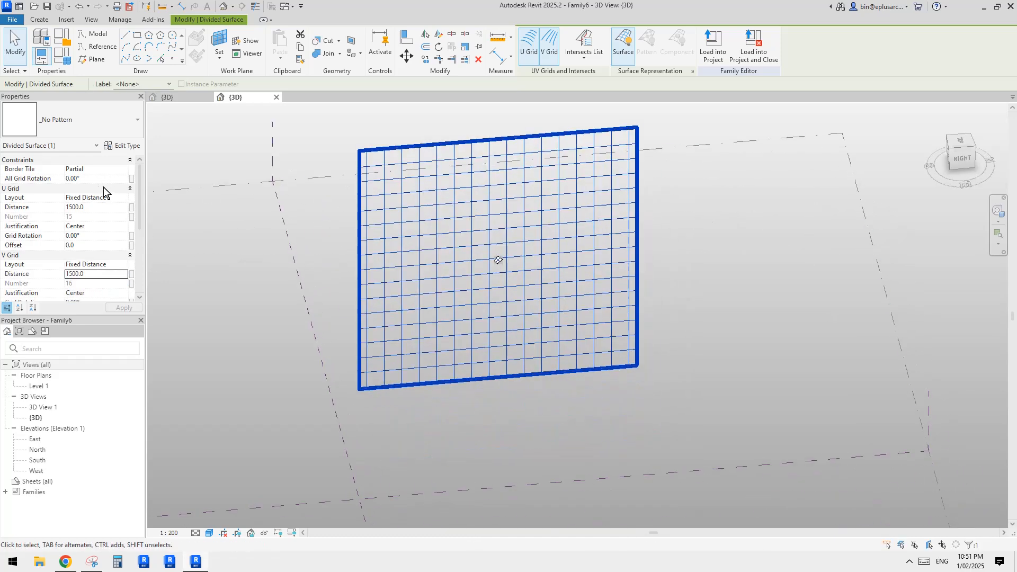
pyautogui.scroll(1, 377, 212)
pyautogui.keyDown('shift'); pyautogui.moveTo(387, 212); pyautogui.dragTo(377, 231, button='middle'); pyautogui.keyUp('shift')
pyautogui.click(186, 99)
pyautogui.click(532, 46)
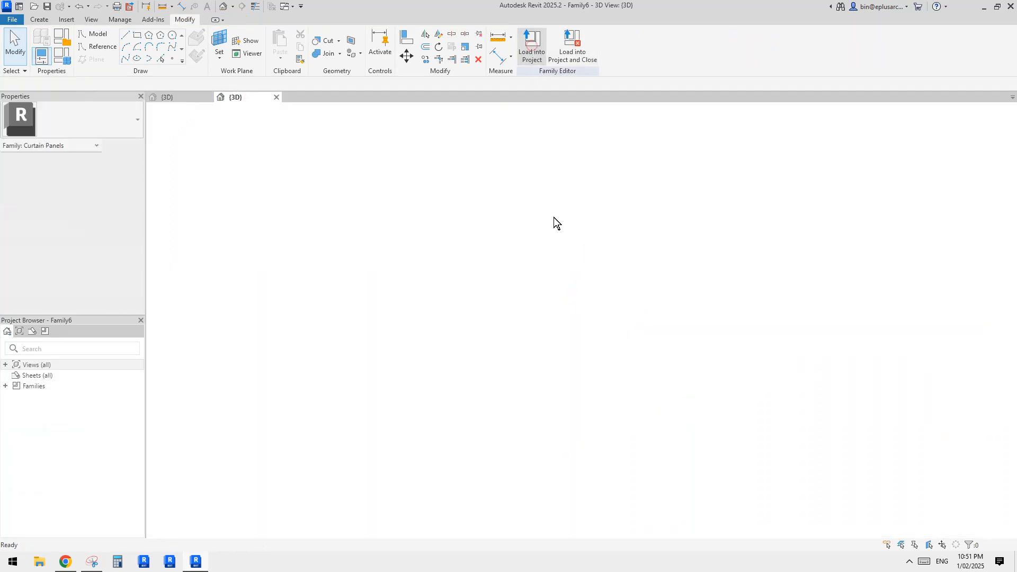
# - Apply the Family5 panel of the Rectangle pattern to the divided surface
pyautogui.click(480, 268)
pyautogui.click(106, 114)
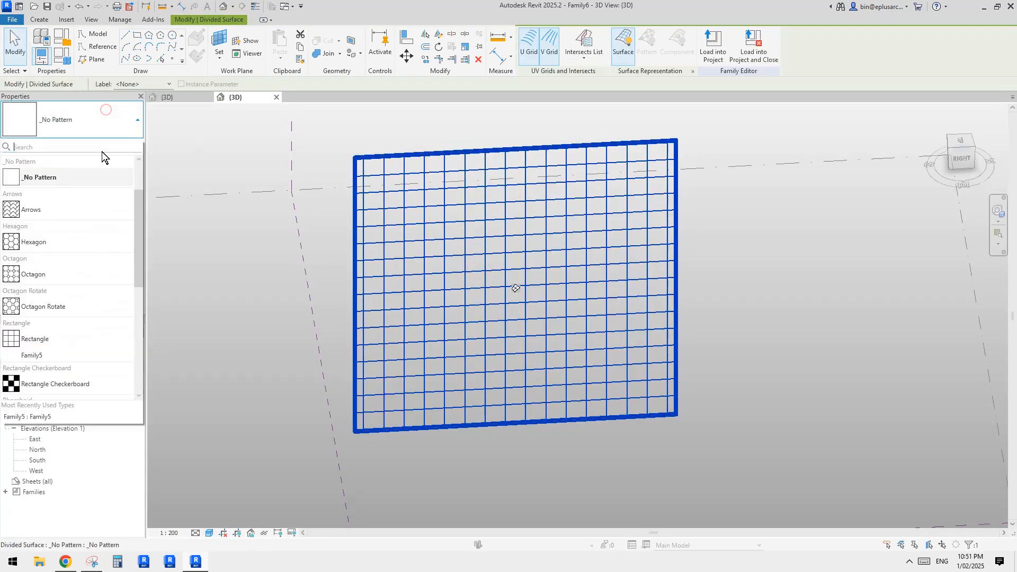
pyautogui.scroll(-1, 44, 325)
pyautogui.click(30, 313)
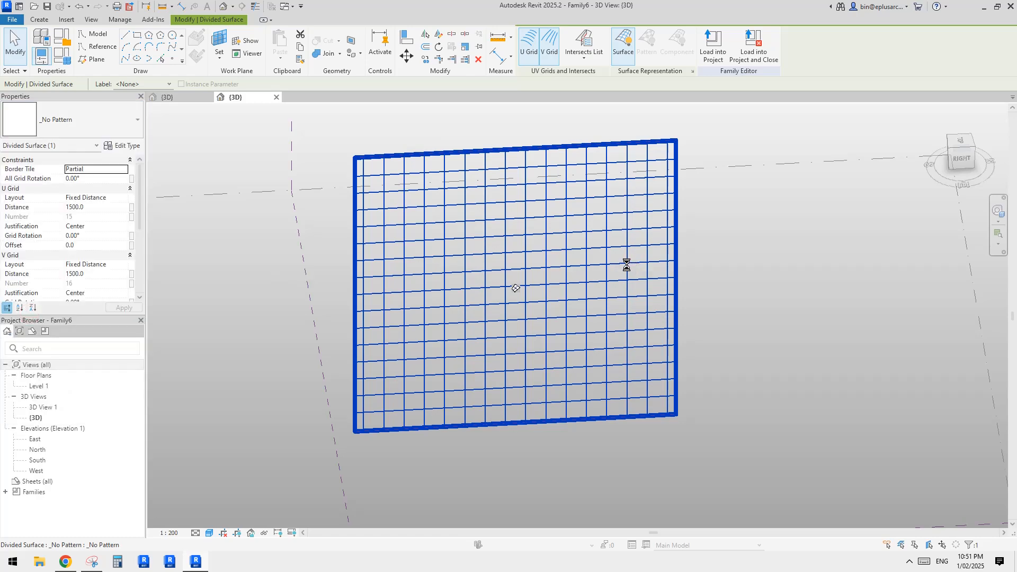
pyautogui.click(773, 317)
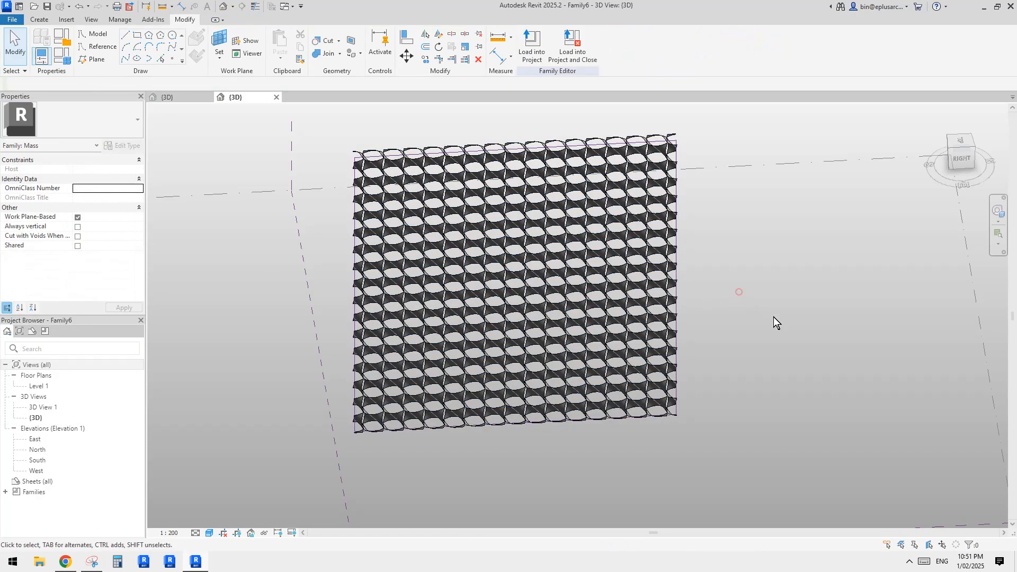
# - Set the all grid rotation of the panelled divided surface to 45°
pyautogui.keyDown('shift'); pyautogui.moveTo(773, 317); pyautogui.dragTo(702, 311, button='middle'); pyautogui.keyUp('shift')
pyautogui.scroll(2, 638, 365)
pyautogui.keyDown('shift'); pyautogui.moveTo(638, 365); pyautogui.dragTo(602, 291, button='middle'); pyautogui.keyUp('shift')
pyautogui.click(586, 282)
pyautogui.scroll(2, 586, 286)
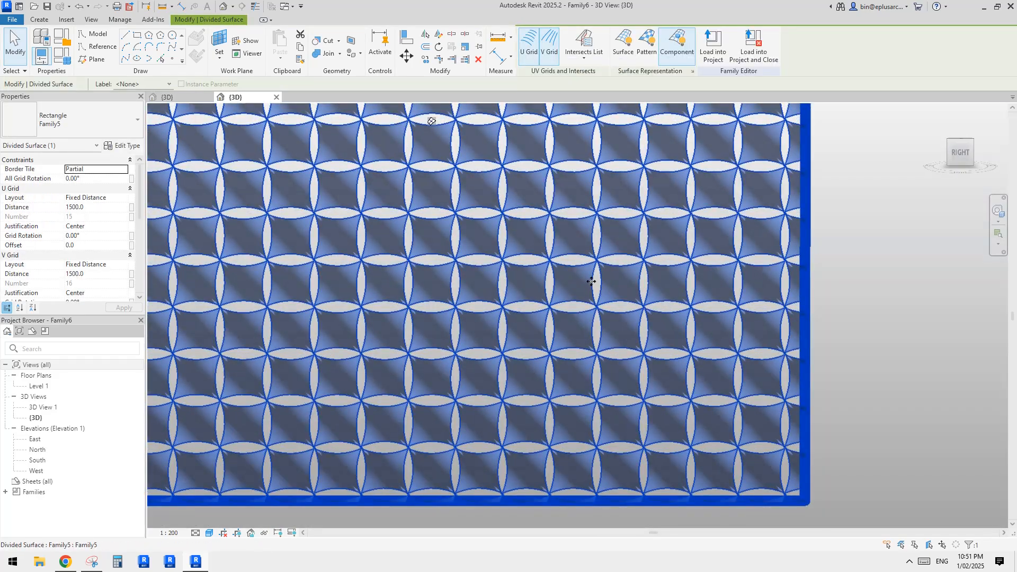
pyautogui.click(94, 180)
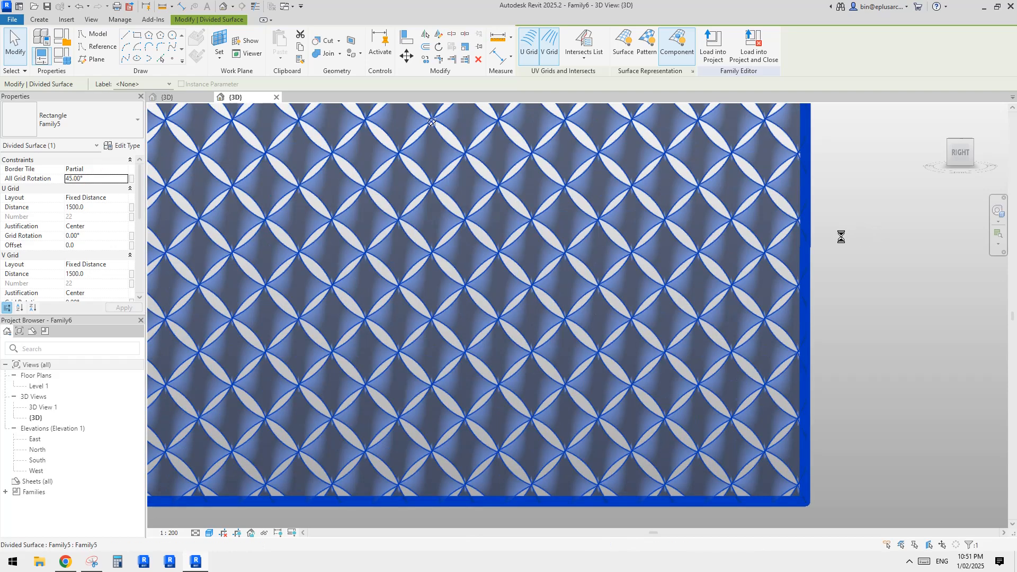
pyautogui.click(920, 287)
# - Set the all grid rotation of the divided surface to 135°
pyautogui.keyDown('shift'); pyautogui.moveTo(920, 287); pyautogui.dragTo(617, 281, button='middle'); pyautogui.keyUp('shift')
pyautogui.click(616, 282)
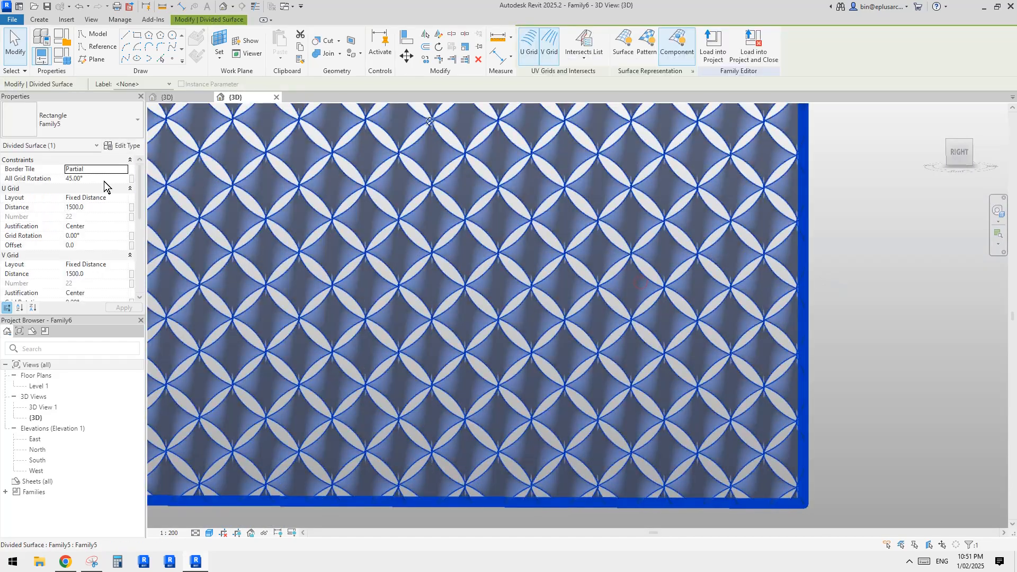
pyautogui.click(104, 181)
pyautogui.write('13')
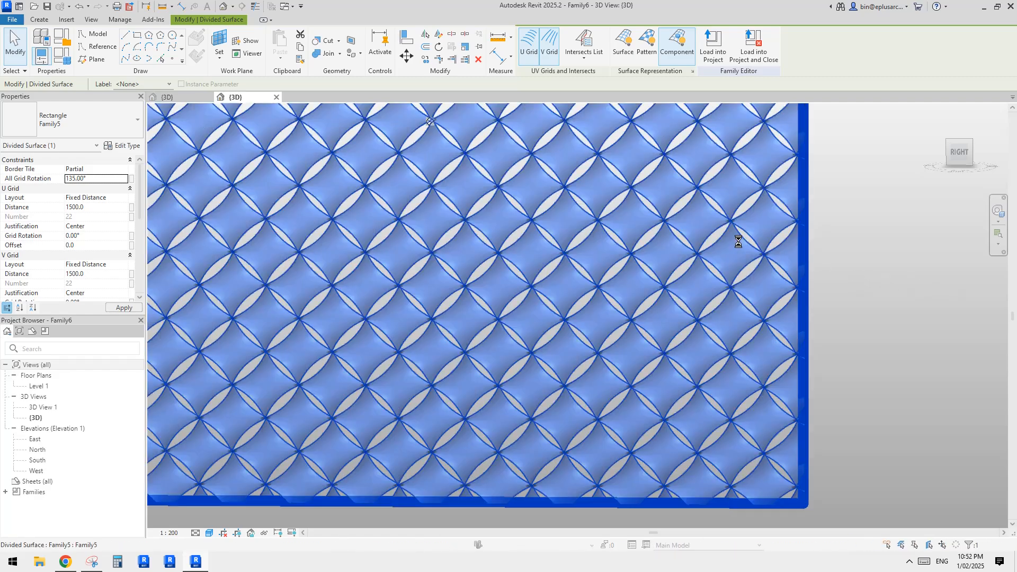
pyautogui.press('Escape')
# - Set the U grid and V grid distances of the divided surface to 1800 and apply them
pyautogui.keyDown('shift'); pyautogui.moveTo(739, 241); pyautogui.dragTo(556, 336, button='middle'); pyautogui.keyUp('shift')
pyautogui.click(556, 336)
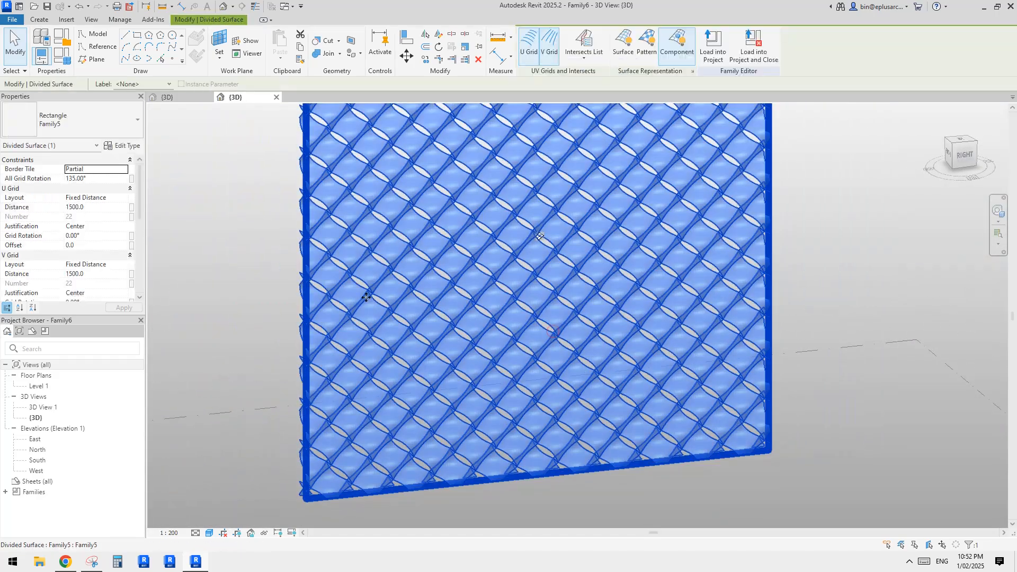
pyautogui.click(99, 208)
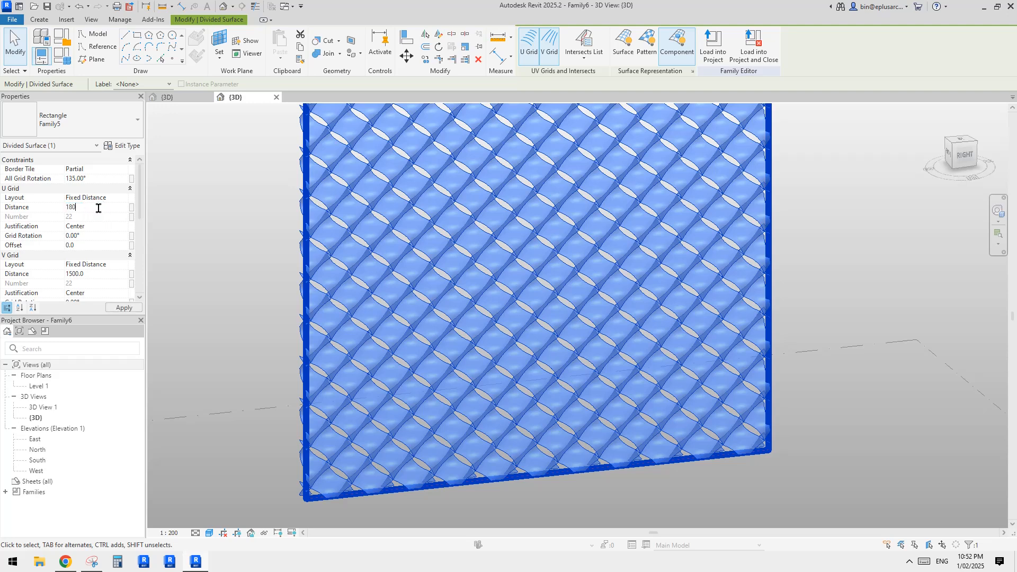
pyautogui.click(94, 275)
pyautogui.write('18')
pyautogui.click(130, 308)
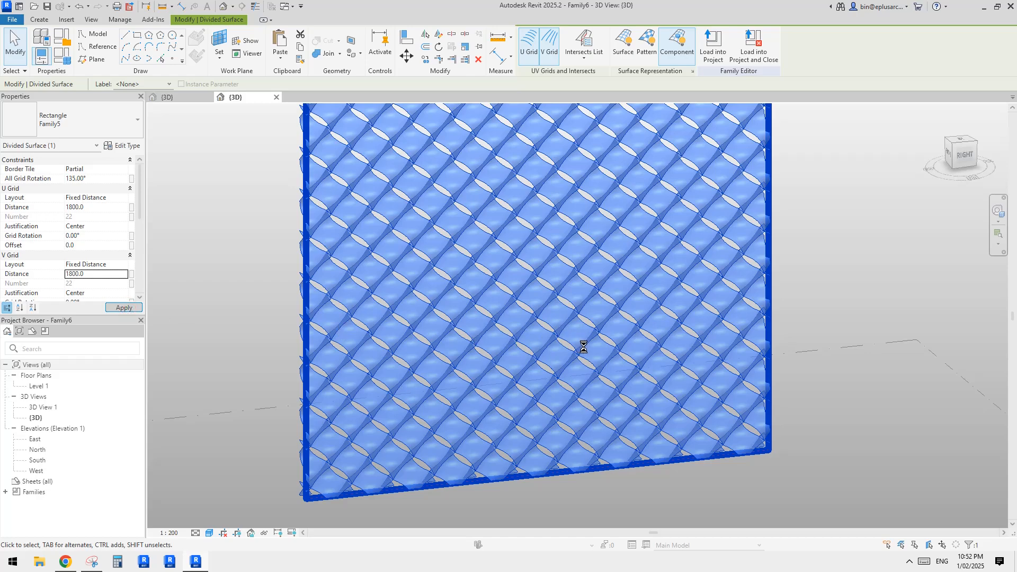
pyautogui.keyDown('shift'); pyautogui.moveTo(585, 345); pyautogui.dragTo(644, 344, button='middle'); pyautogui.keyUp('shift')
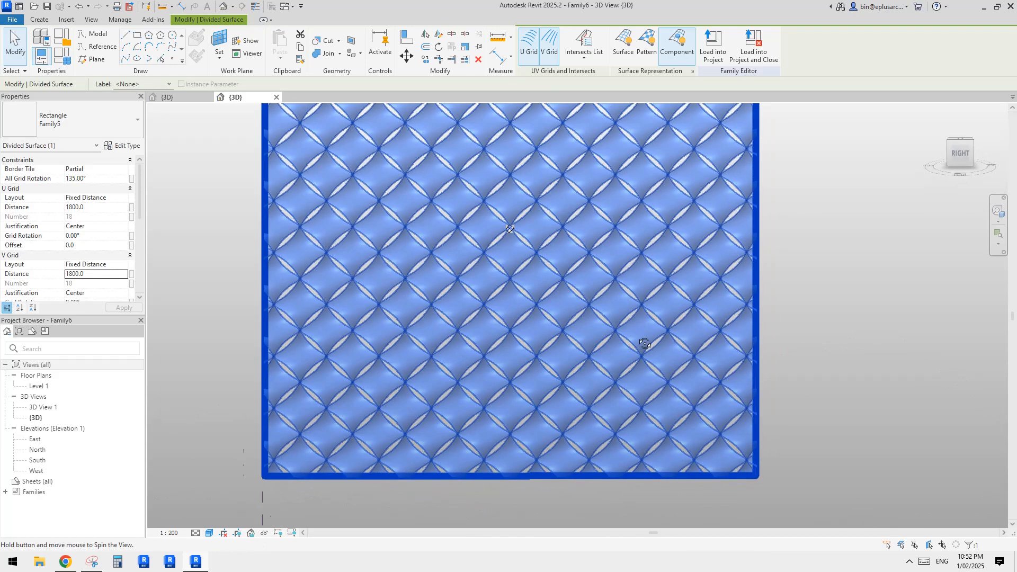
# - Open the type properties of a single Family5 panel in the middle of the divided surface
pyautogui.press('Escape')
pyautogui.scroll(3, 571, 340)
pyautogui.keyDown('shift'); pyautogui.moveTo(549, 313); pyautogui.dragTo(617, 345, button='middle'); pyautogui.keyUp('shift')
pyautogui.scroll(-2, 549, 277)
pyautogui.click(572, 295)
pyautogui.press('Escape')
pyautogui.moveTo(573, 290); pyautogui.dragTo(553, 326, button='middle')
pyautogui.click(542, 291)
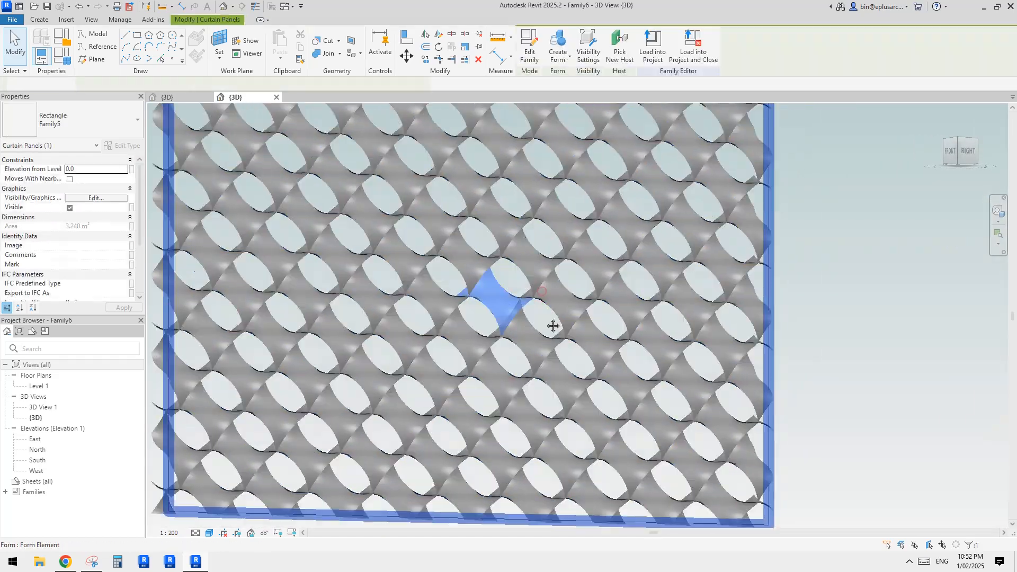
pyautogui.click(126, 145)
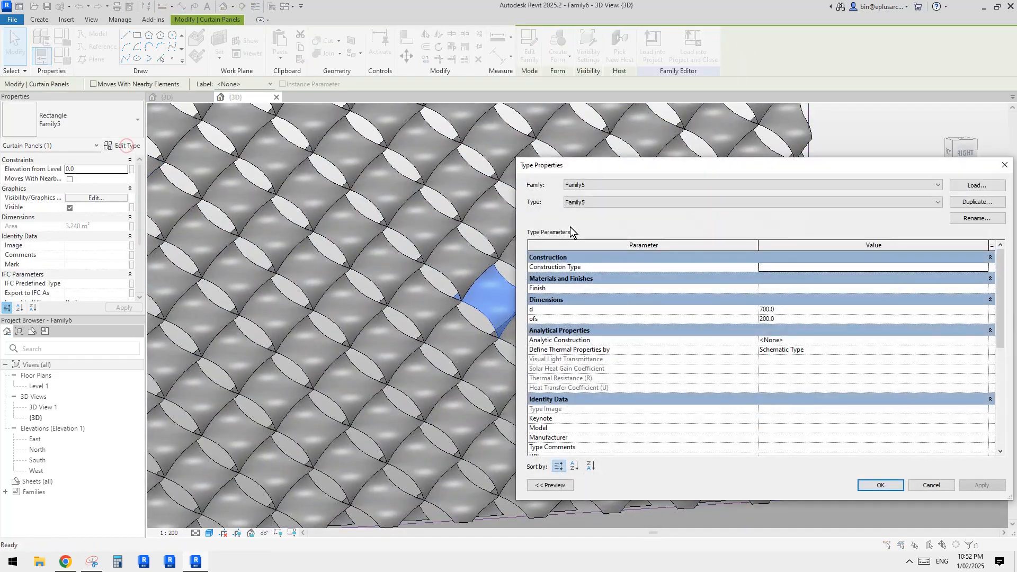
pyautogui.moveTo(717, 173); pyautogui.dragTo(801, 179)
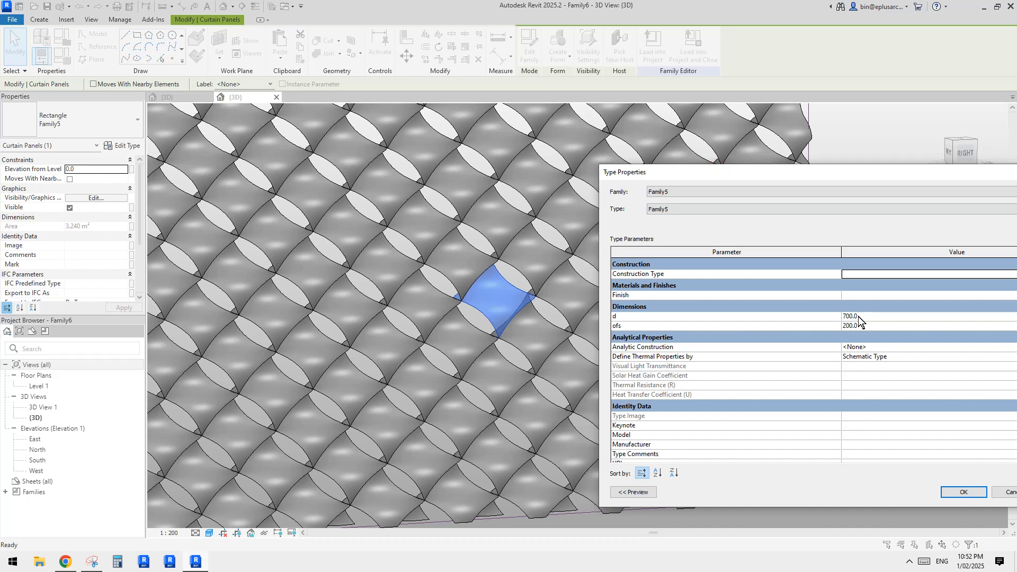
# - Try to set the panel type's d parameter to 500 and 300
pyautogui.click(878, 315)
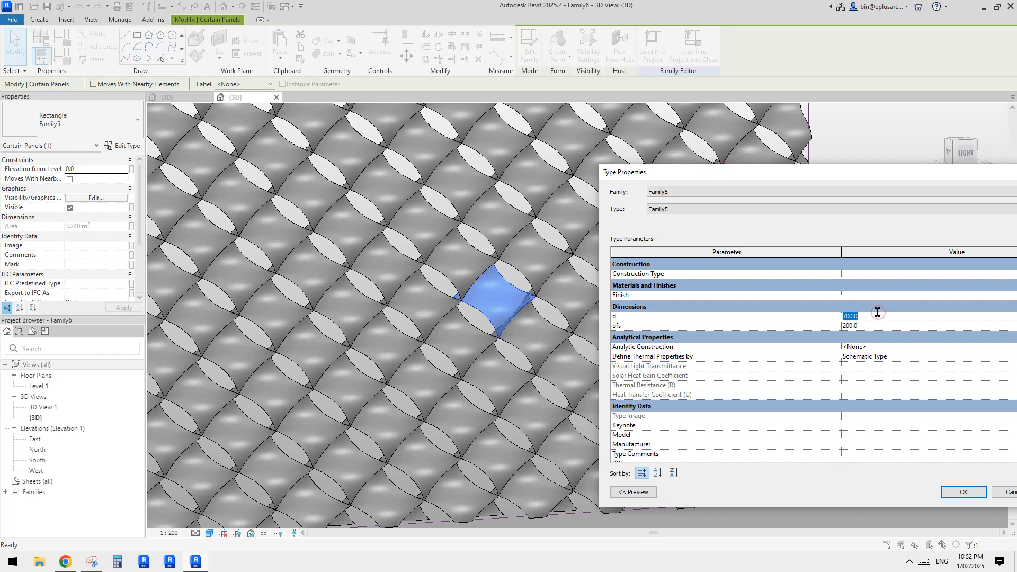
pyautogui.moveTo(876, 183); pyautogui.dragTo(810, 159)
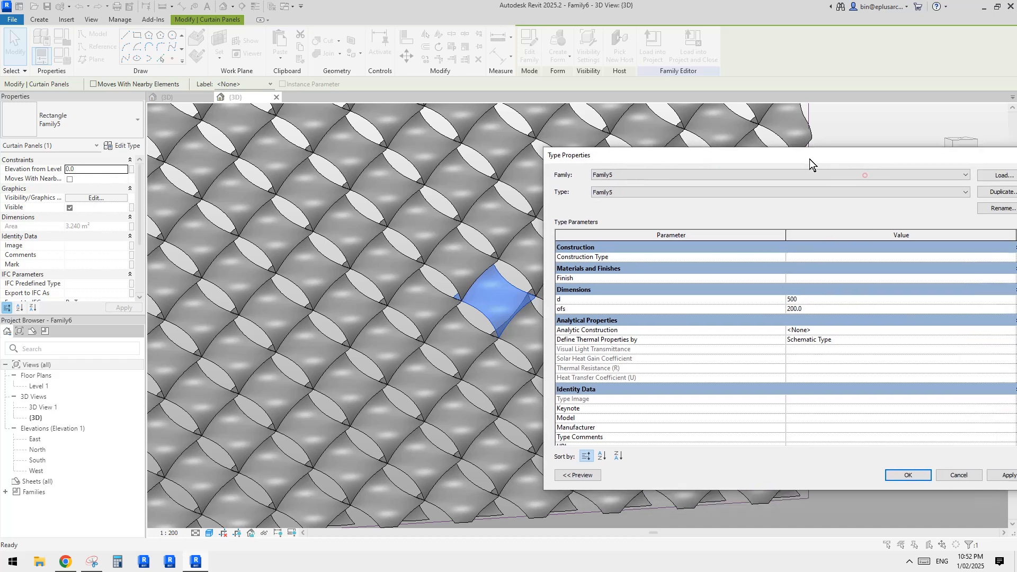
pyautogui.click(1000, 475)
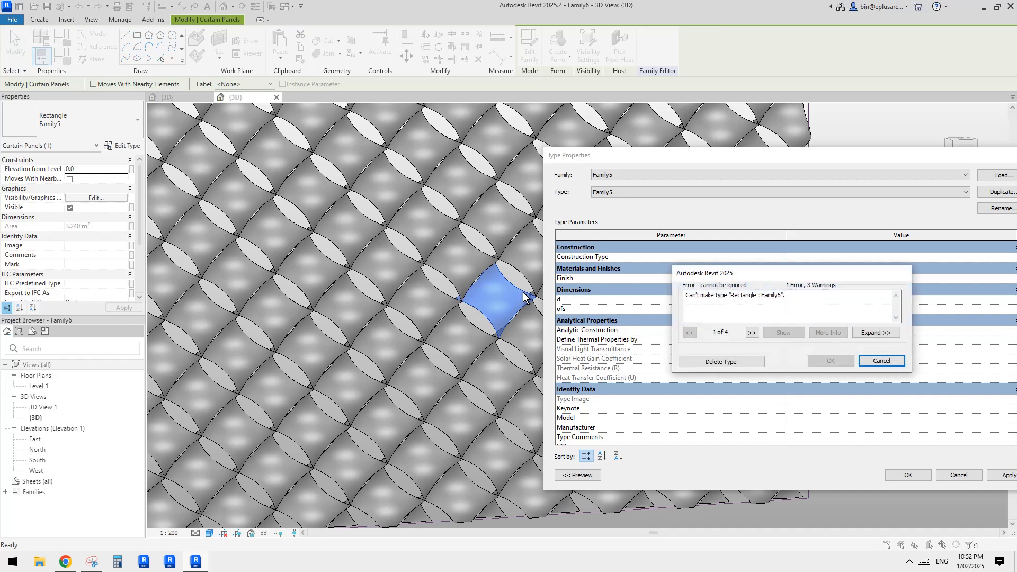
pyautogui.click(881, 362)
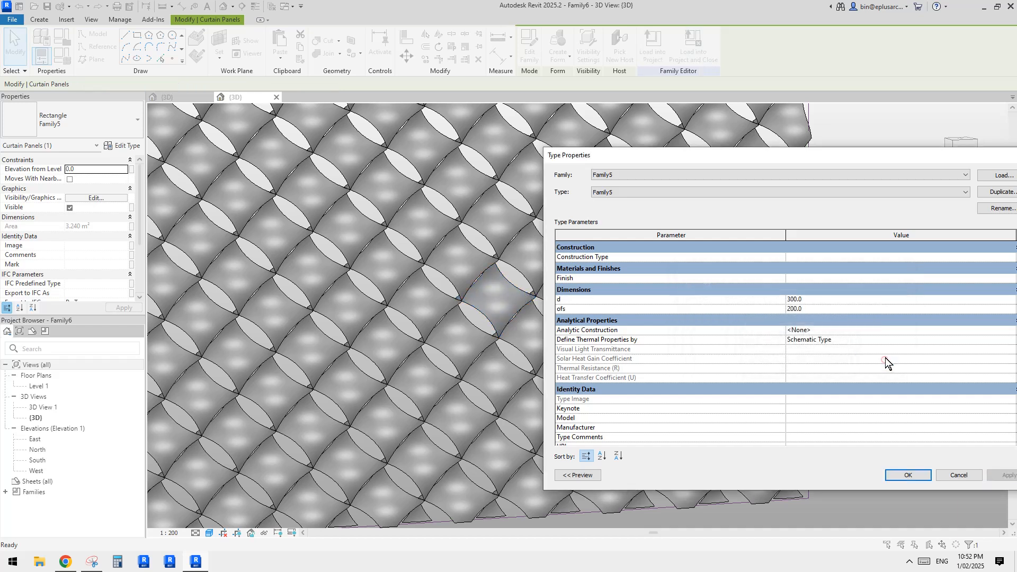
# - Try to set the panel type's d parameter to 450, checking the reference facade photo while the change processes
pyautogui.click(818, 299)
pyautogui.write('4500')
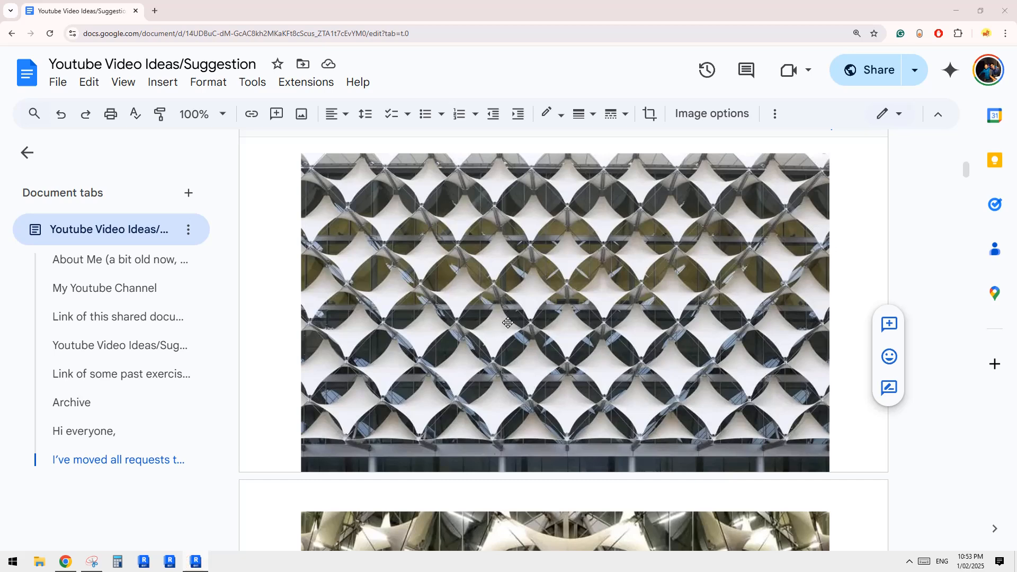
pyautogui.click(196, 562)
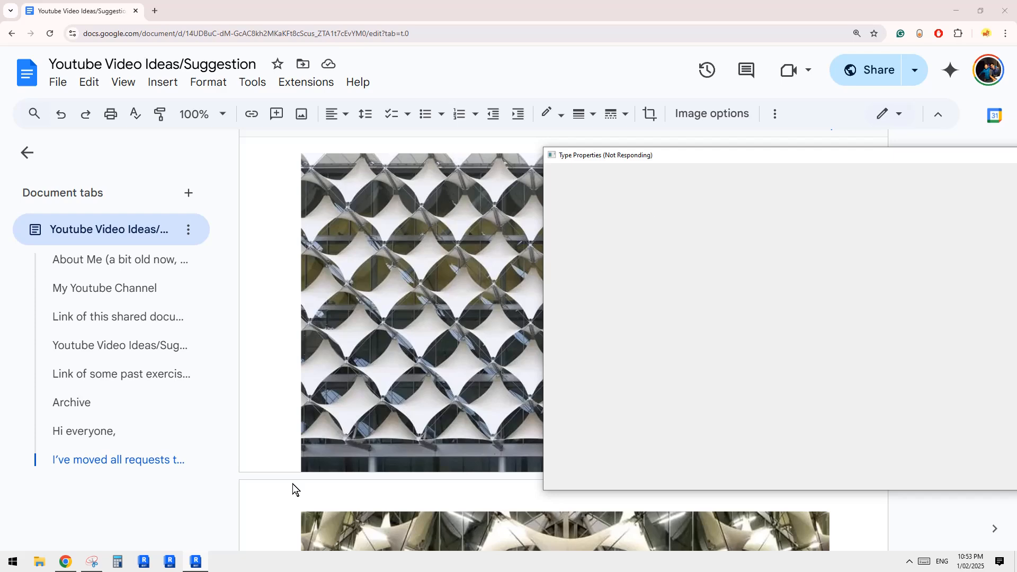
pyautogui.moveTo(196, 562)
pyautogui.moveTo(720, 158); pyautogui.dragTo(623, 156)
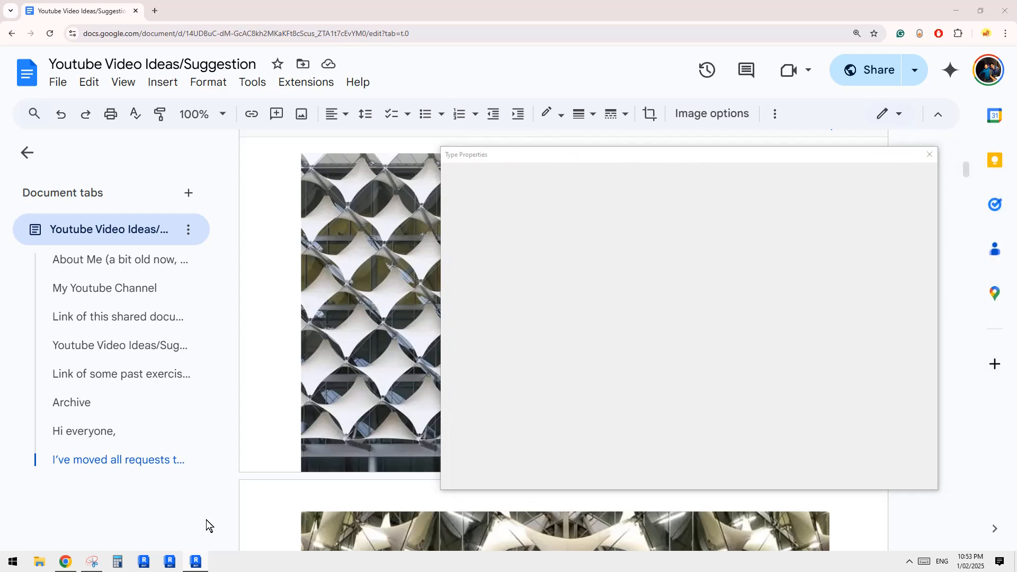
pyautogui.click(681, 156)
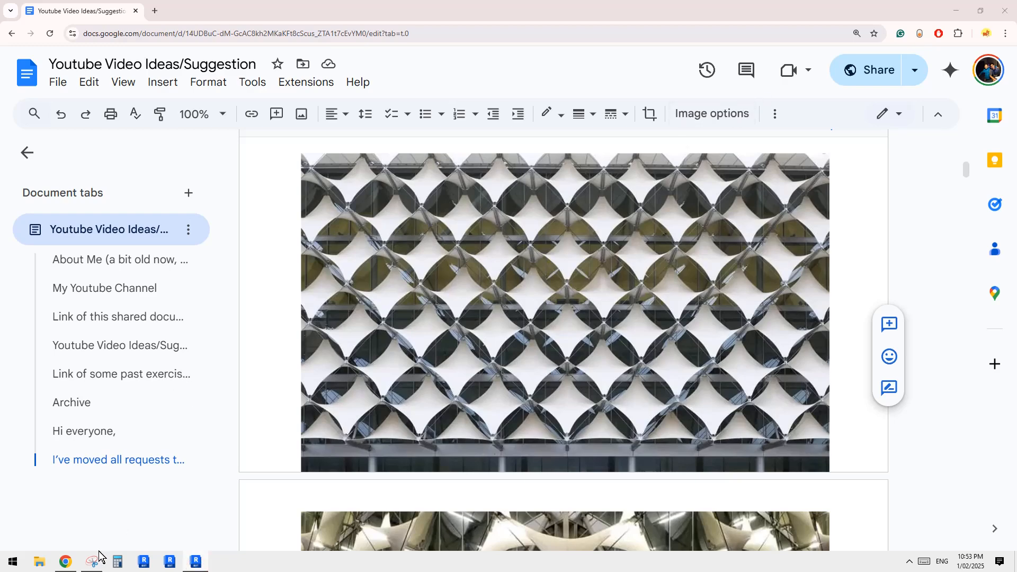
pyautogui.click(196, 563)
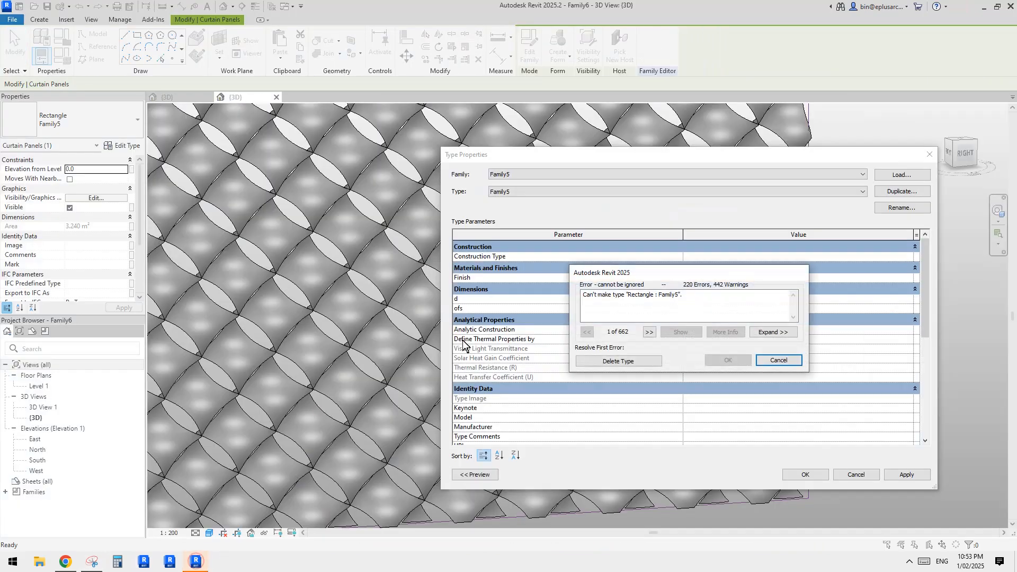
pyautogui.moveTo(692, 267); pyautogui.dragTo(726, 256)
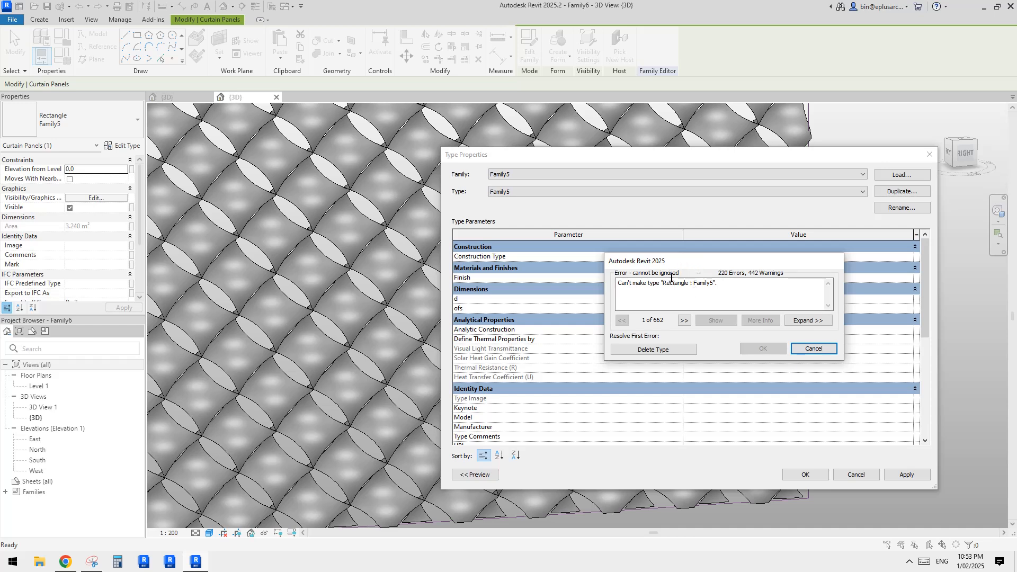
pyautogui.click(814, 349)
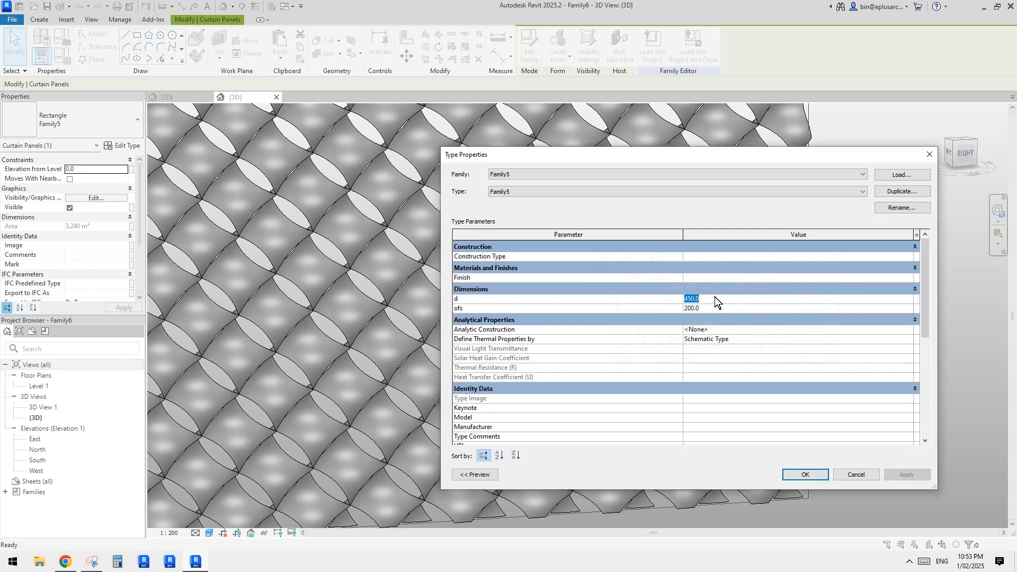
# - Set the Family5 type's d parameter to 700 and change it to 600, keeping the last value
pyautogui.write('7000')
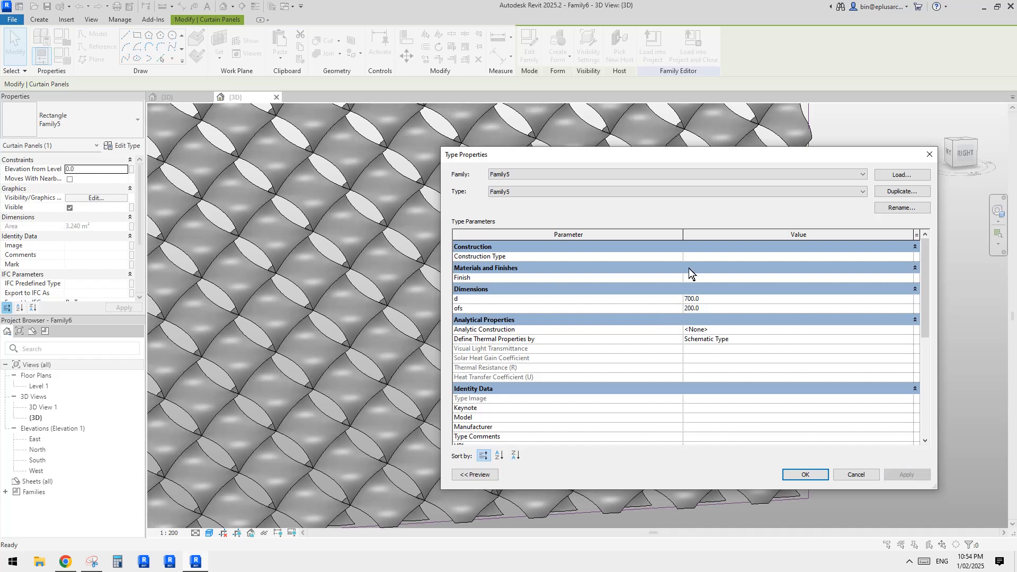
pyautogui.click(707, 300)
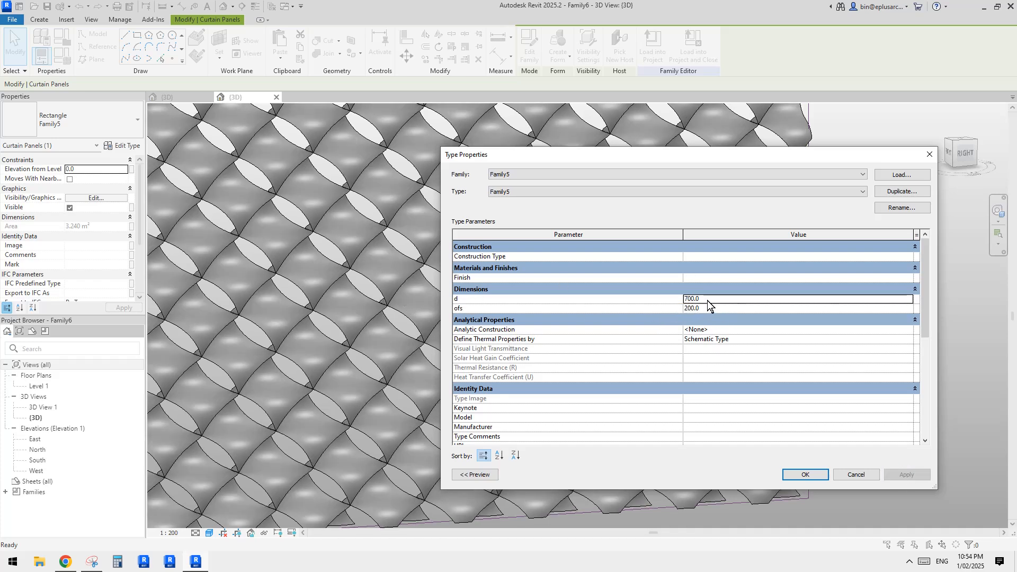
pyautogui.write('600')
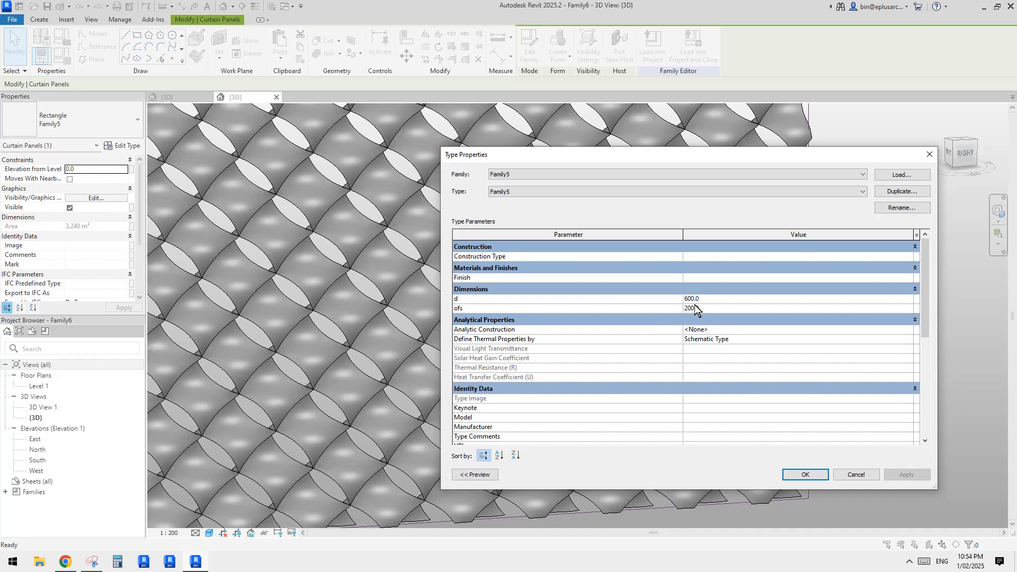
pyautogui.click(797, 470)
# - Examine the shape of the openings and the corner joints of the panels along the lower edge of the divided surface
pyautogui.scroll(-3, 657, 339)
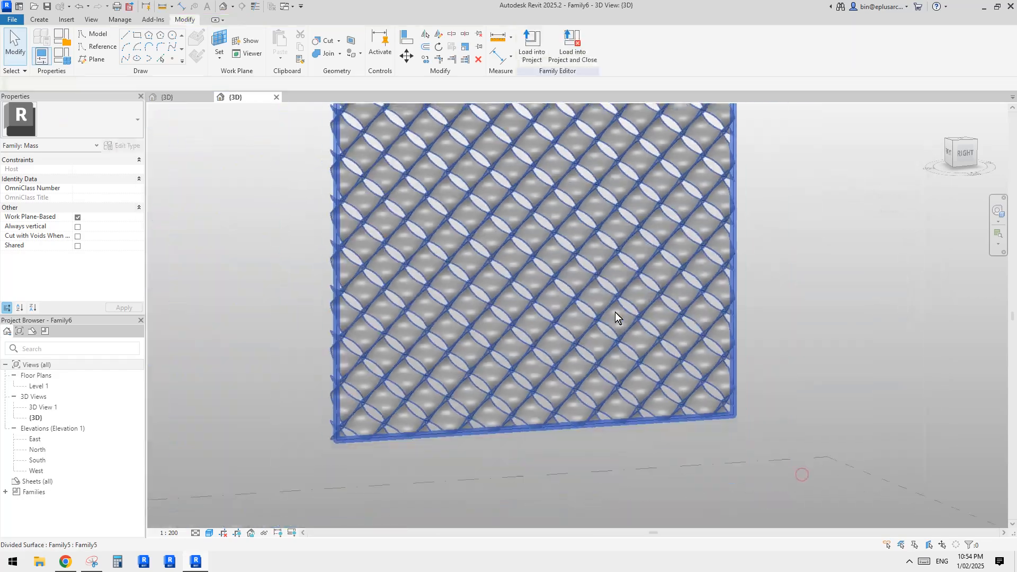
pyautogui.keyDown('shift'); pyautogui.moveTo(482, 355); pyautogui.dragTo(648, 338, button='middle'); pyautogui.keyUp('shift')
pyautogui.scroll(3, 535, 363)
pyautogui.scroll(5, 593, 347)
pyautogui.click(574, 331)
pyautogui.press('Escape')
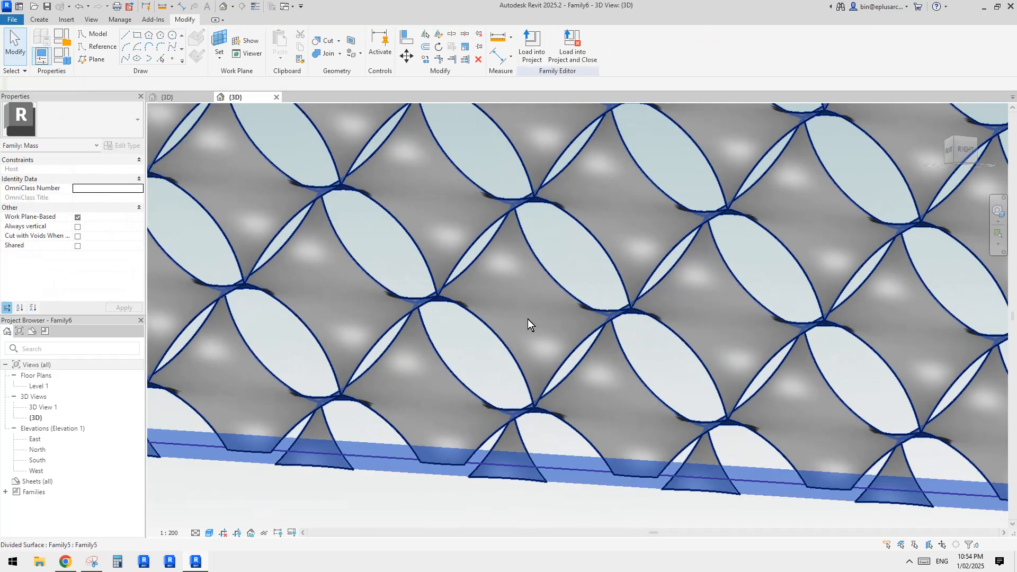
pyautogui.press('Tab')
pyautogui.press('Tab')
pyautogui.press('Tab')
pyautogui.click(528, 319)
pyautogui.moveTo(528, 319)
pyautogui.keyDown('shift'); pyautogui.mouseDown(button='middle')
pyautogui.moveTo(534, 350)
pyautogui.moveTo(542, 332)
pyautogui.mouseUp(button='middle'); pyautogui.keyUp('shift')
pyautogui.press('Escape')
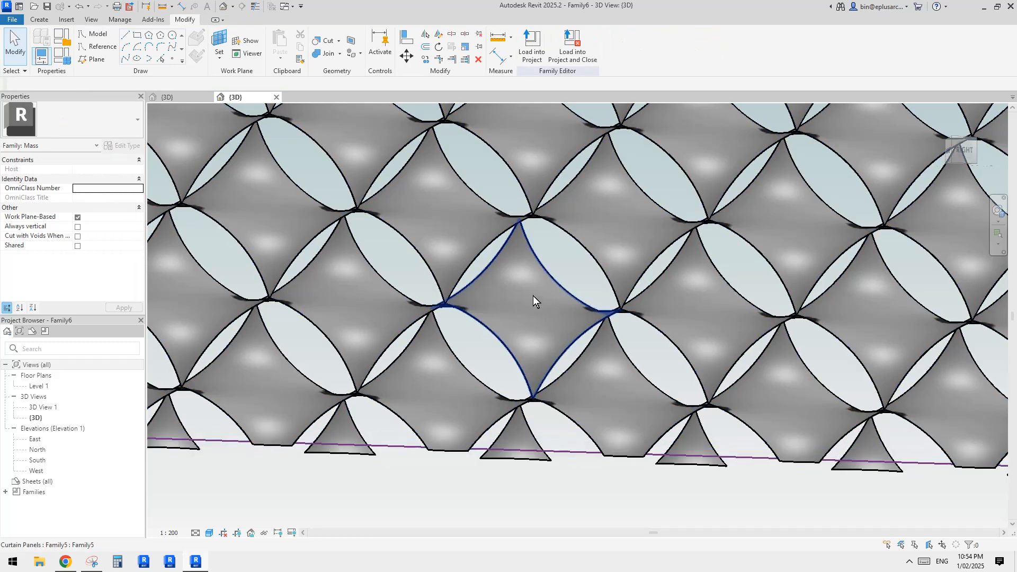
pyautogui.scroll(-3, 533, 296)
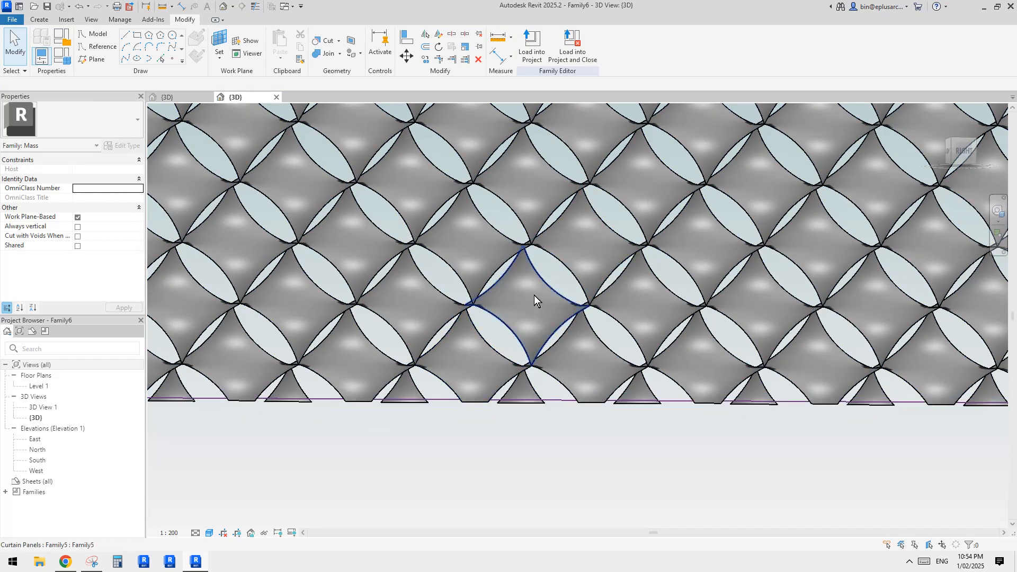
pyautogui.click(598, 243)
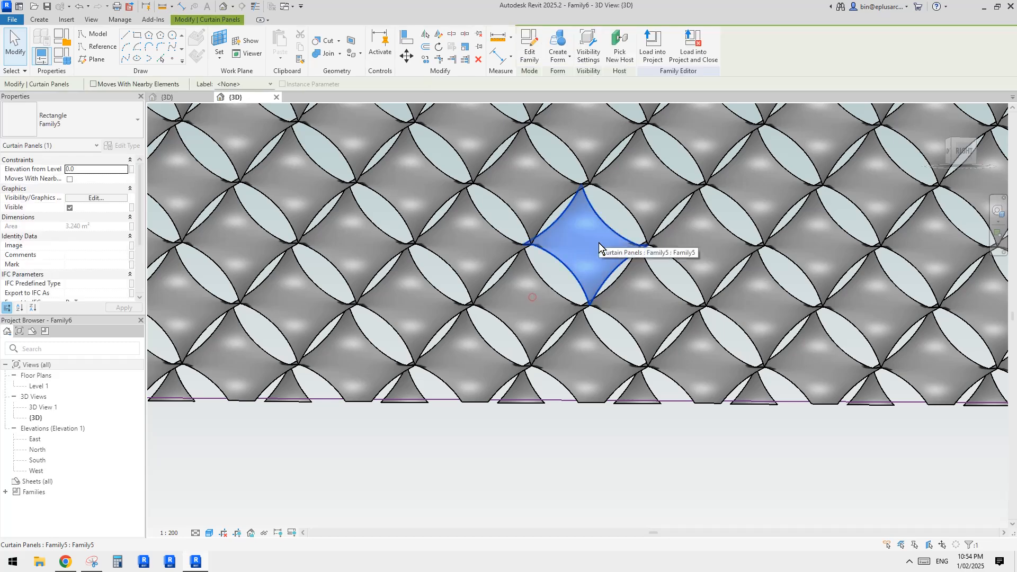
# - Switch to the Family5 3D view and temporarily isolate the Reference Lines category
pyautogui.click(185, 97)
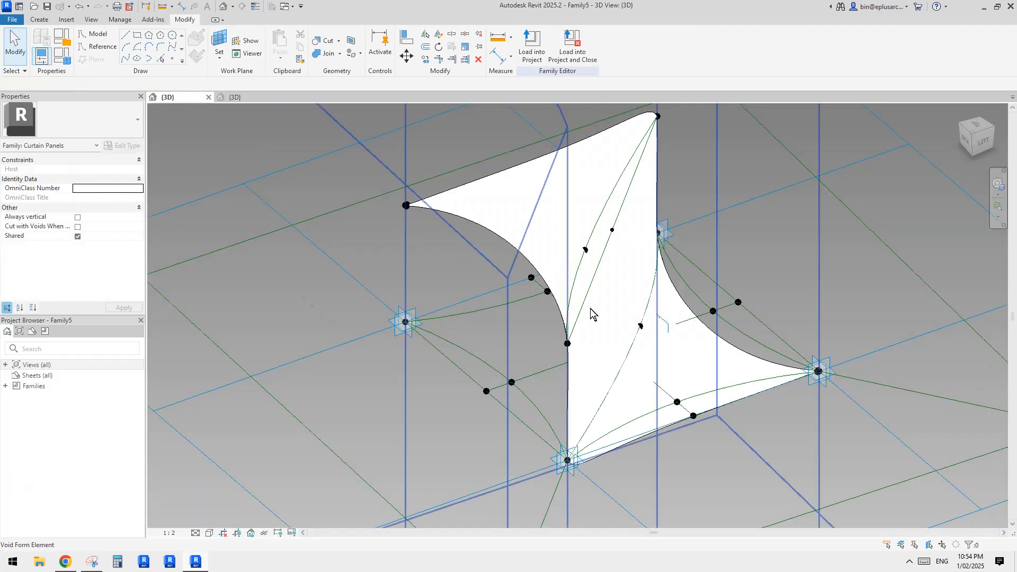
pyautogui.scroll(-4, 590, 308)
pyautogui.keyDown('shift'); pyautogui.moveTo(640, 331); pyautogui.dragTo(579, 376, button='middle'); pyautogui.keyUp('shift')
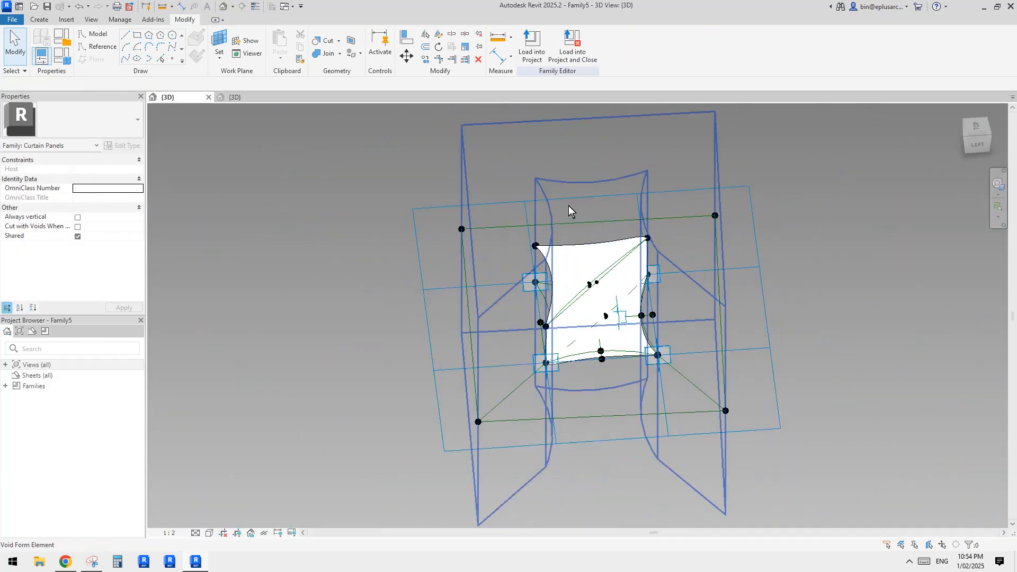
pyautogui.click(598, 218)
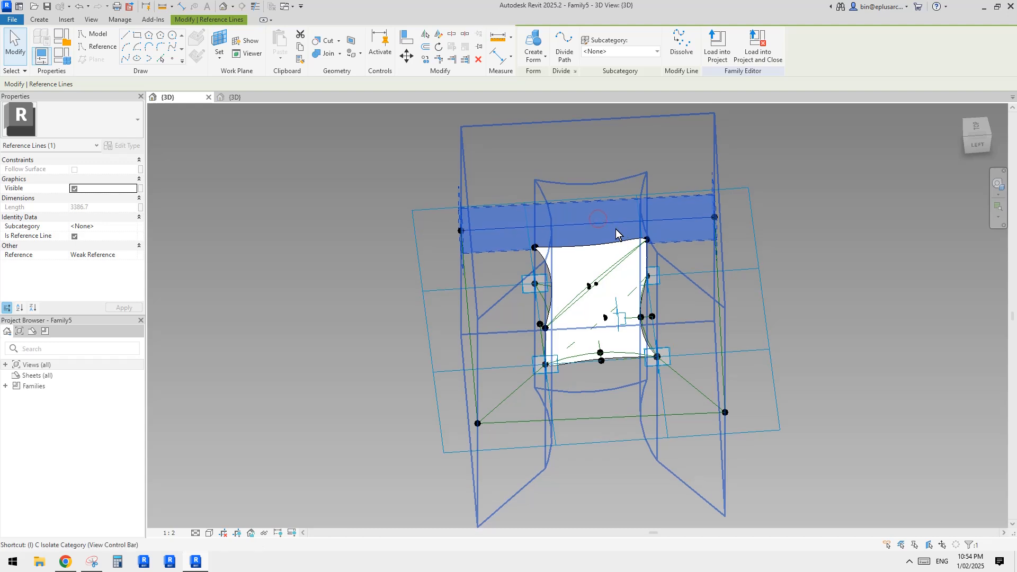
pyautogui.press('c')
pyautogui.scroll(-2, 607, 233)
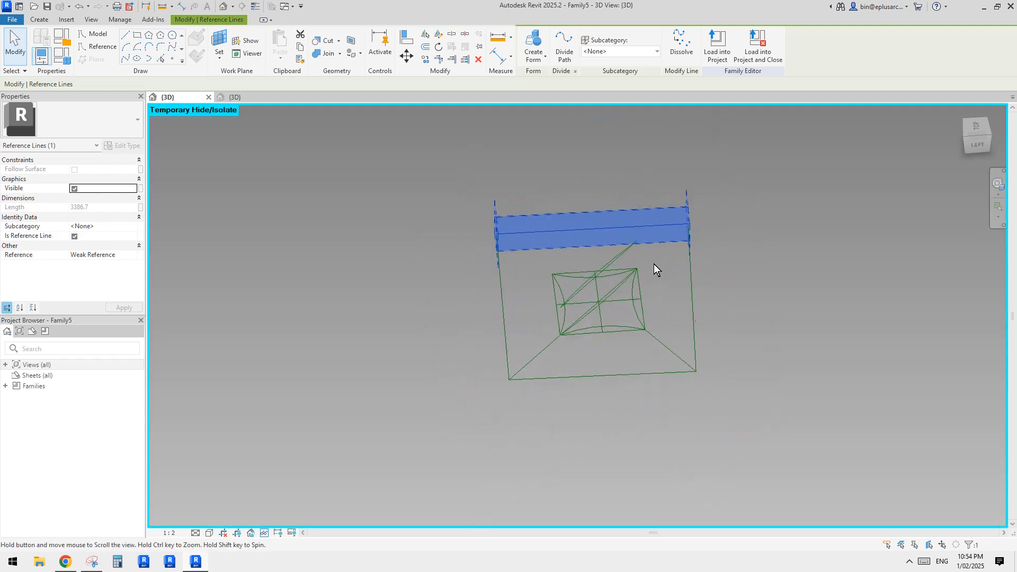
pyautogui.moveTo(654, 264); pyautogui.dragTo(684, 277, button='middle')
pyautogui.press('Escape')
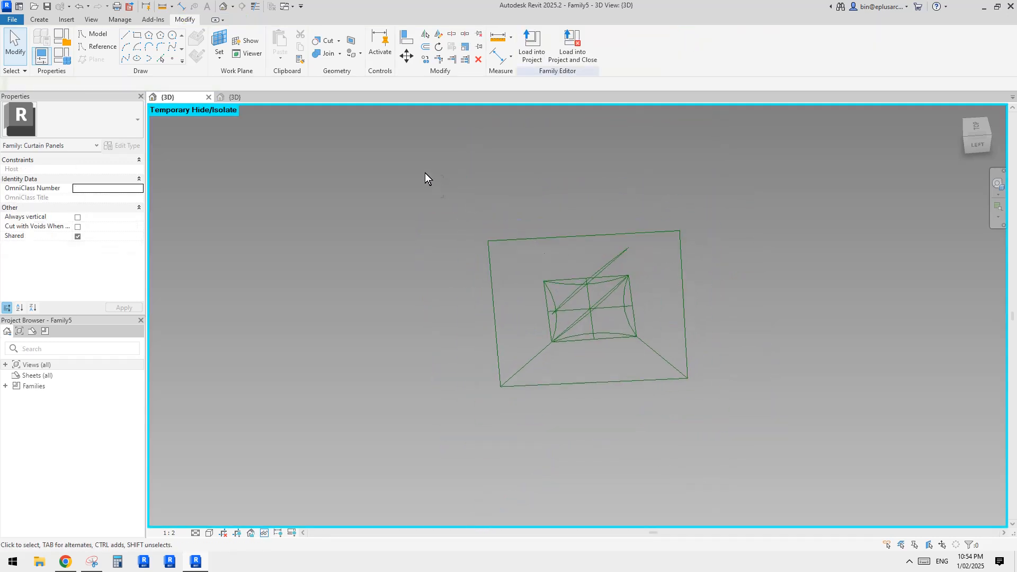
# - Set the Reference property of all isolated reference lines to Not a Reference
pyautogui.moveTo(424, 173); pyautogui.dragTo(780, 451)
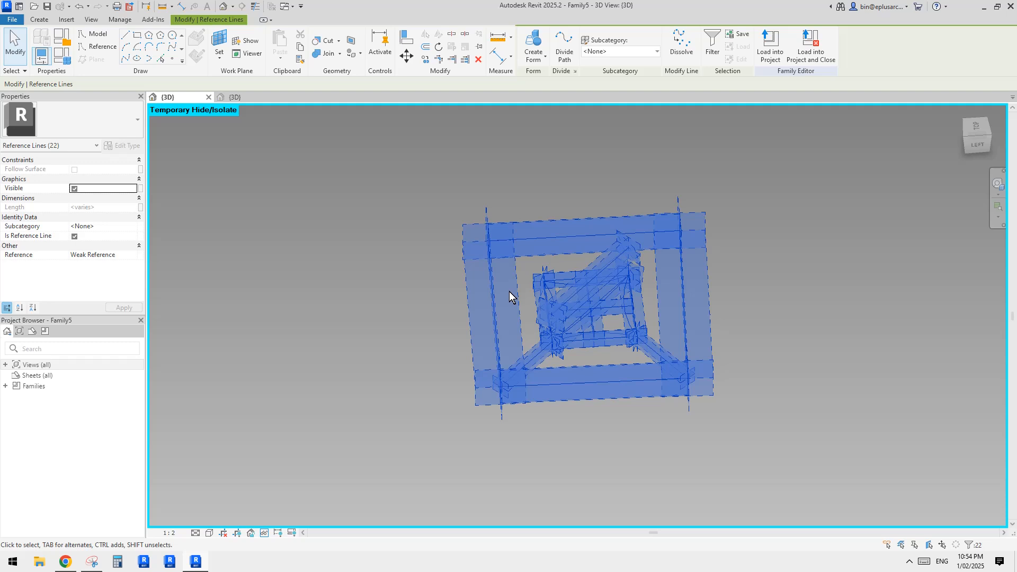
pyautogui.click(136, 256)
pyautogui.click(95, 270)
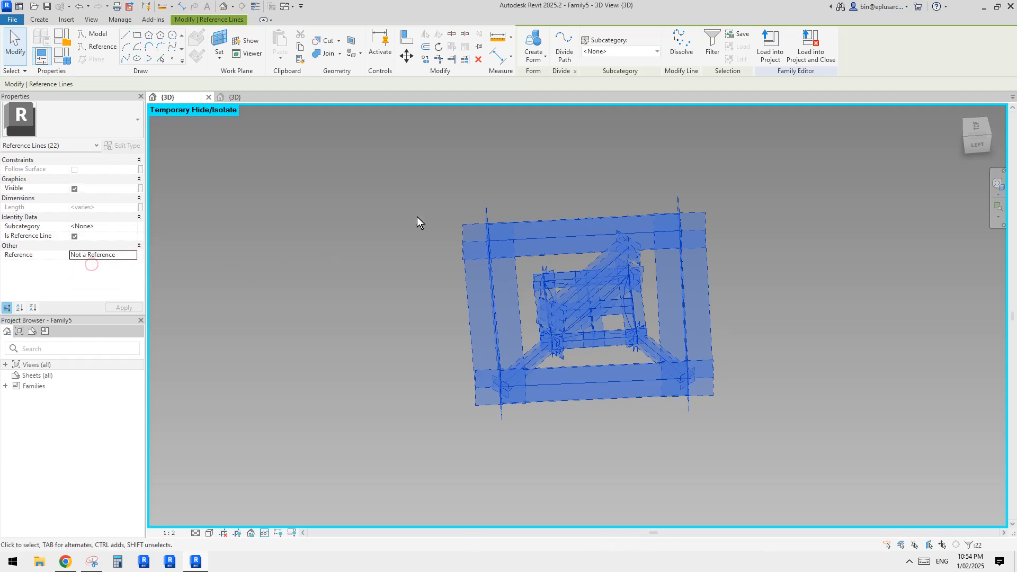
pyautogui.click(408, 198)
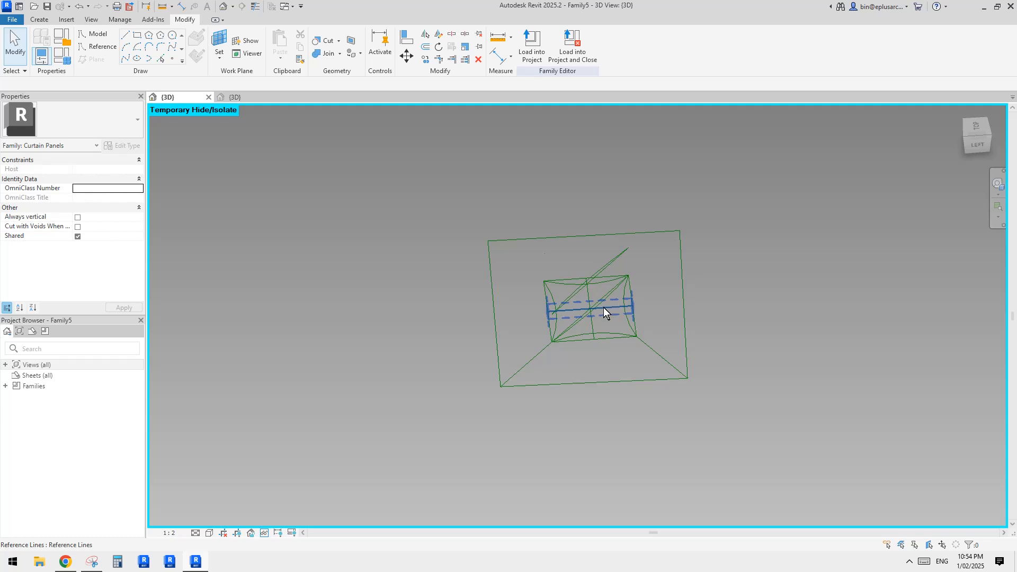
# - Load Family5 into the Family6 mass, overwriting the existing version and its parameter values
pyautogui.hotkey('ctrl', 'Tab')
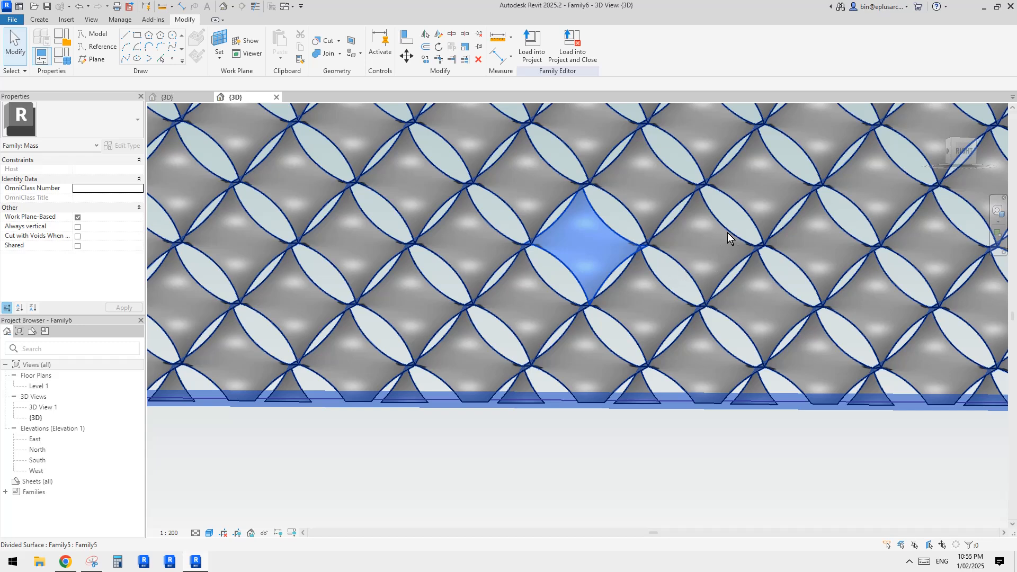
pyautogui.hotkey('ctrl', 'Tab')
pyautogui.click(531, 46)
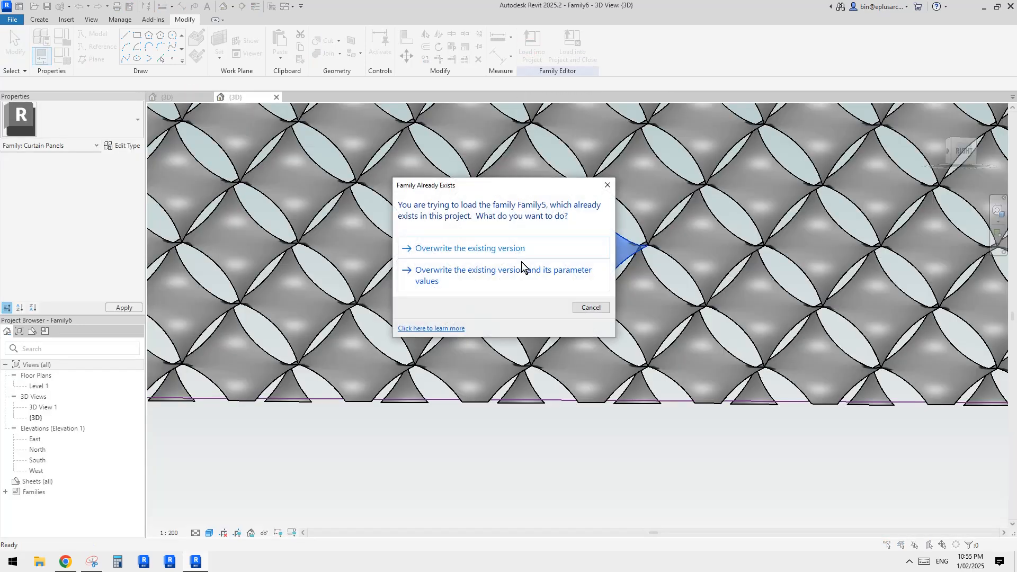
pyautogui.click(522, 265)
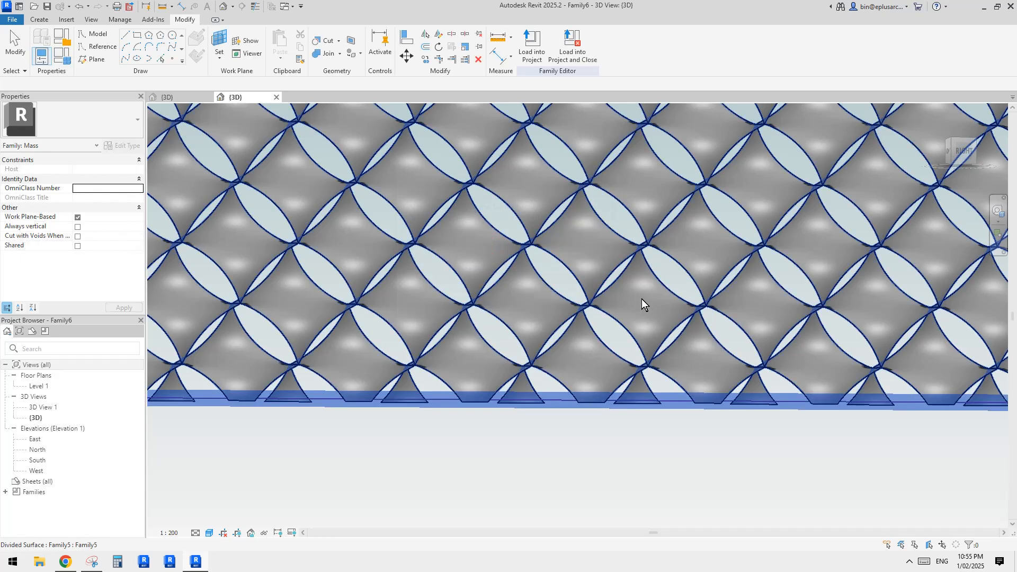
# - Select a single Family5 panel on the reloaded divided surface
pyautogui.press('Tab')
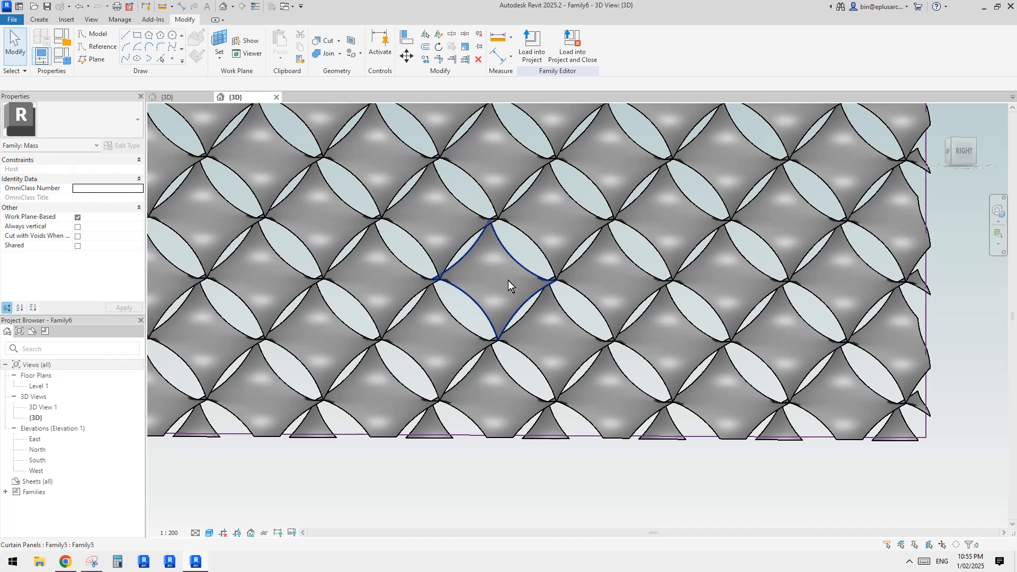
pyautogui.click(551, 214)
pyautogui.scroll(-1, 593, 347)
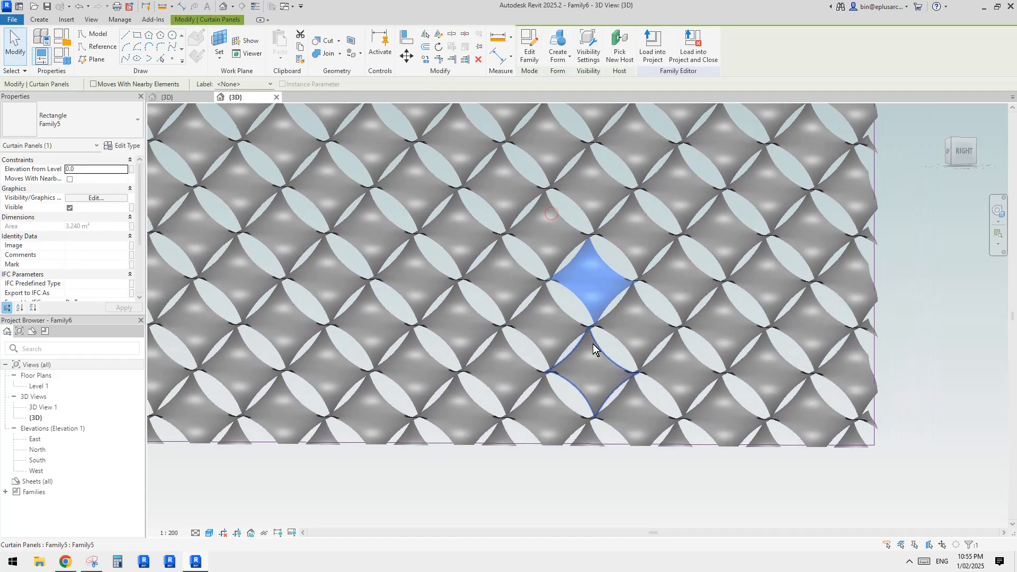
# - Set the ofs parameter of the selected Family5 panel's type to 300 and apply it
pyautogui.keyDown('shift'); pyautogui.moveTo(593, 347); pyautogui.dragTo(597, 307, button='middle'); pyautogui.keyUp('shift')
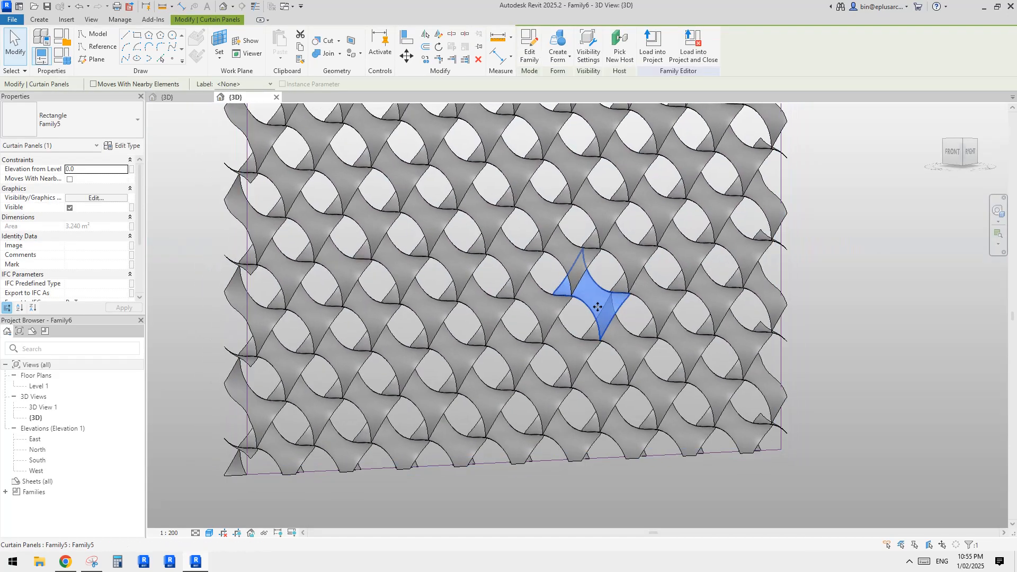
pyautogui.scroll(4, 597, 308)
pyautogui.click(117, 146)
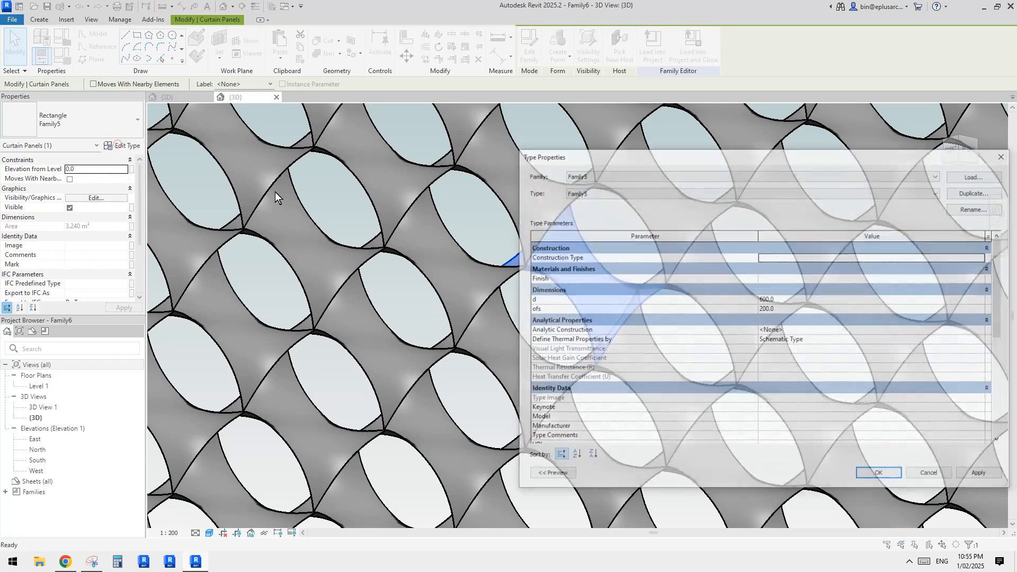
pyautogui.moveTo(689, 157); pyautogui.dragTo(119, 91)
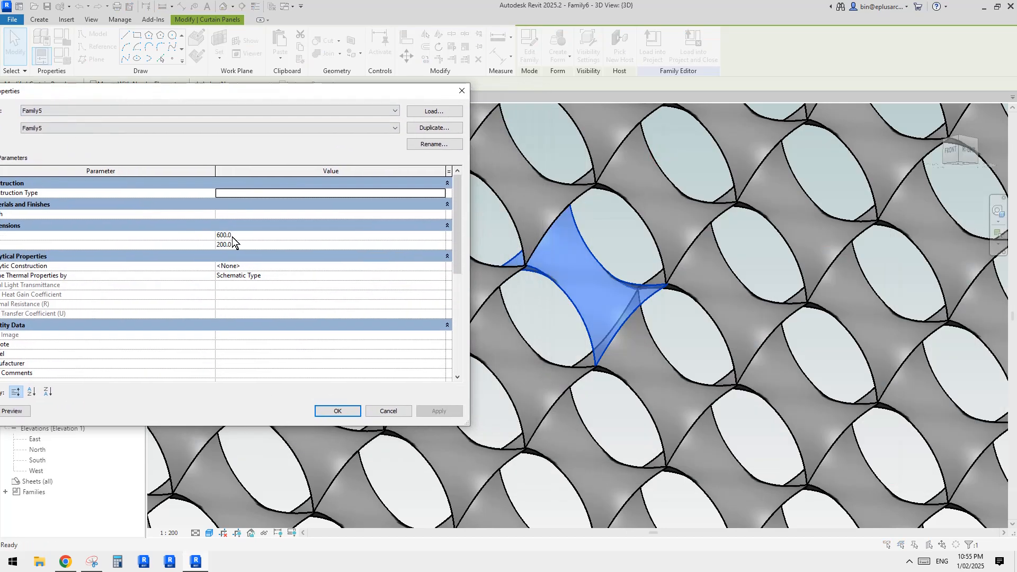
pyautogui.click(248, 244)
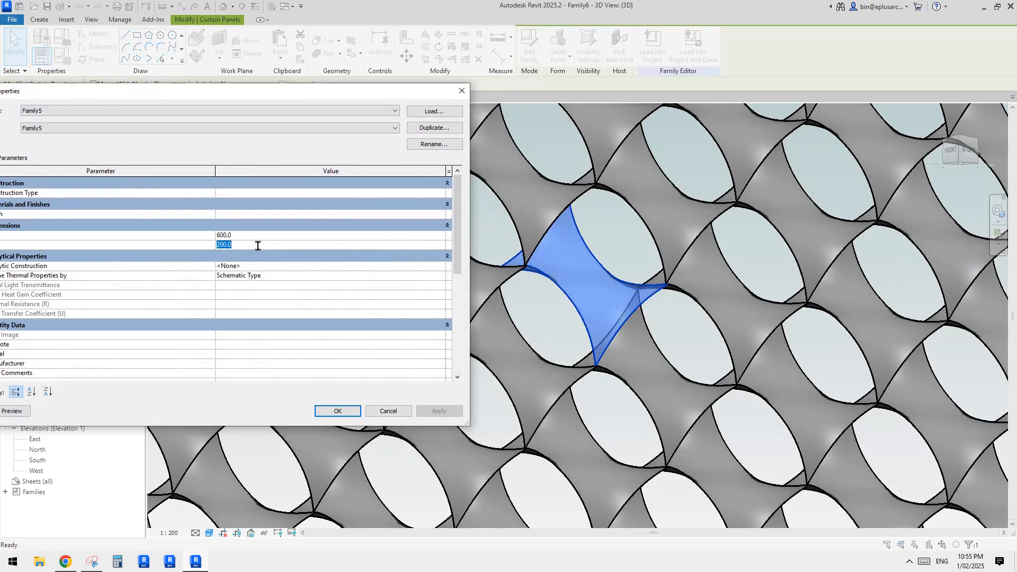
pyautogui.write('300')
pyautogui.click(439, 412)
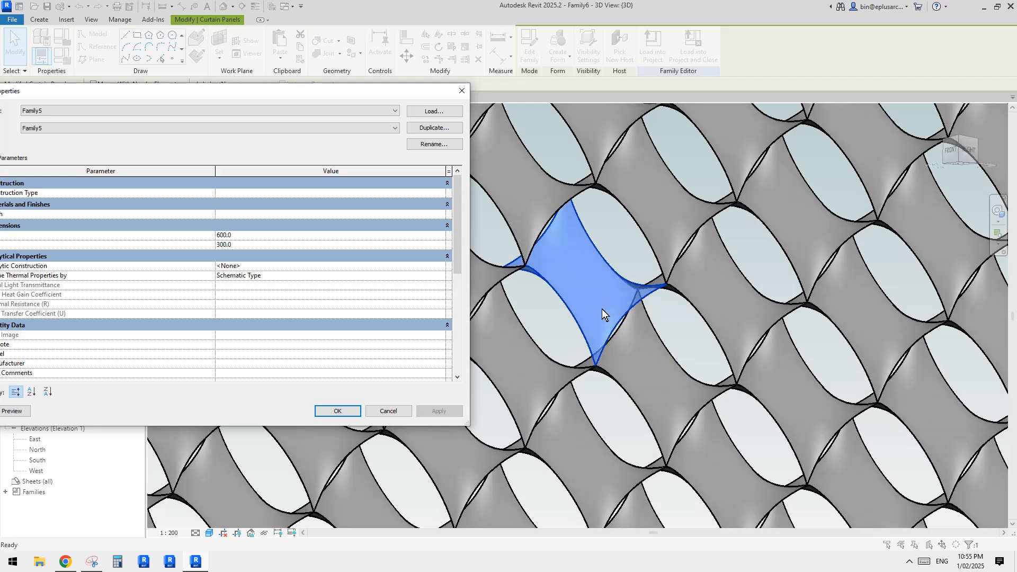
pyautogui.click(337, 411)
# - Set the Family5 panel type's ofs parameter to 500 and clear the panel selection
pyautogui.keyDown('shift'); pyautogui.moveTo(545, 370); pyautogui.dragTo(657, 266, button='middle'); pyautogui.keyUp('shift')
pyautogui.click(123, 145)
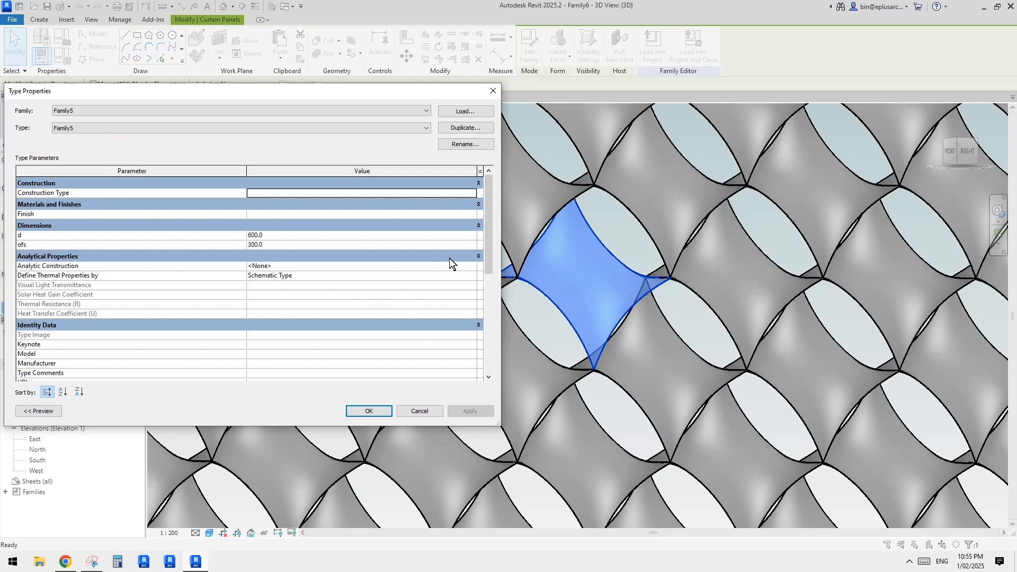
pyautogui.click(285, 249)
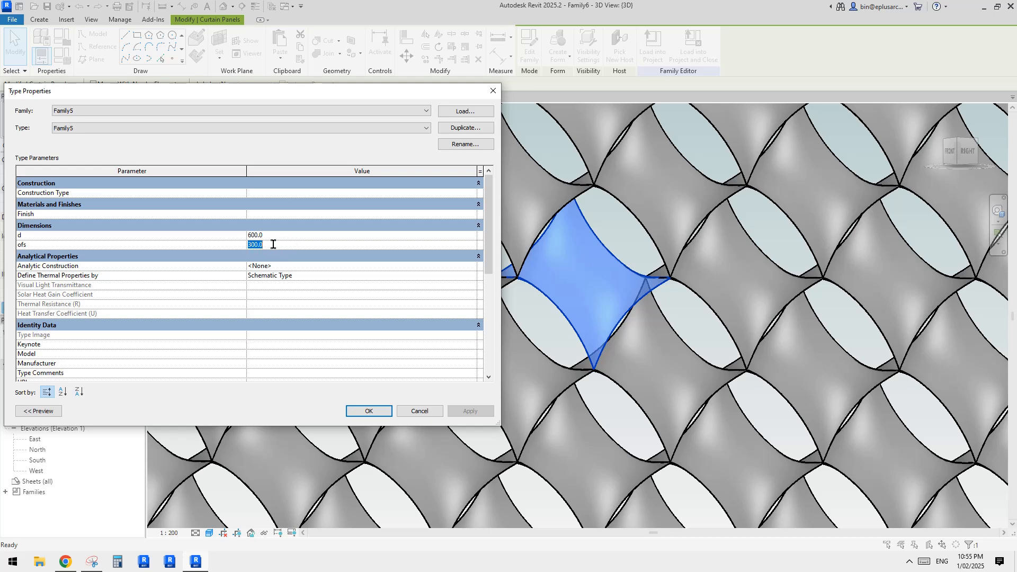
pyautogui.write('.')
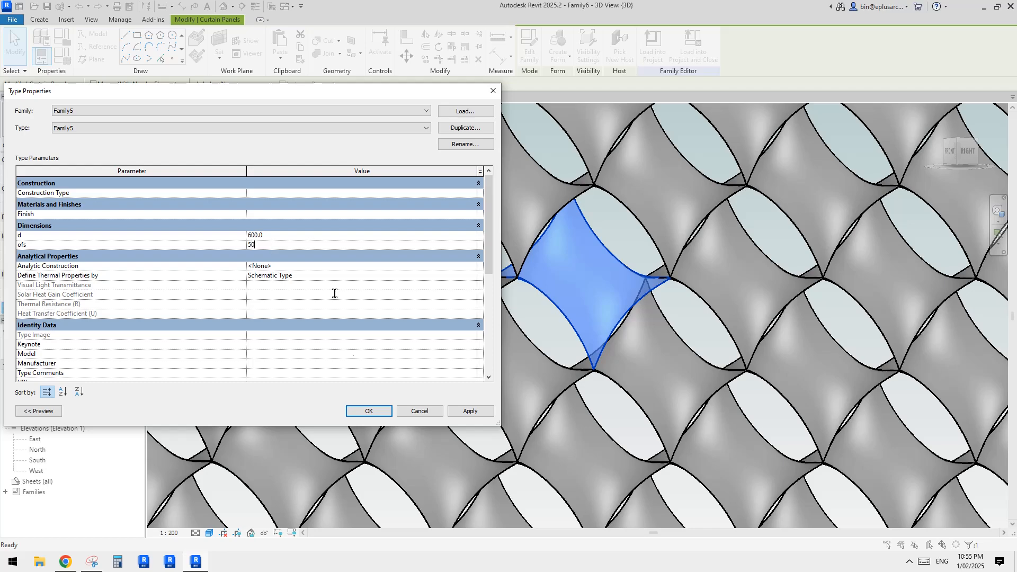
pyautogui.write('0')
pyautogui.click(374, 413)
pyautogui.scroll(-2, 526, 323)
pyautogui.press('Escape')
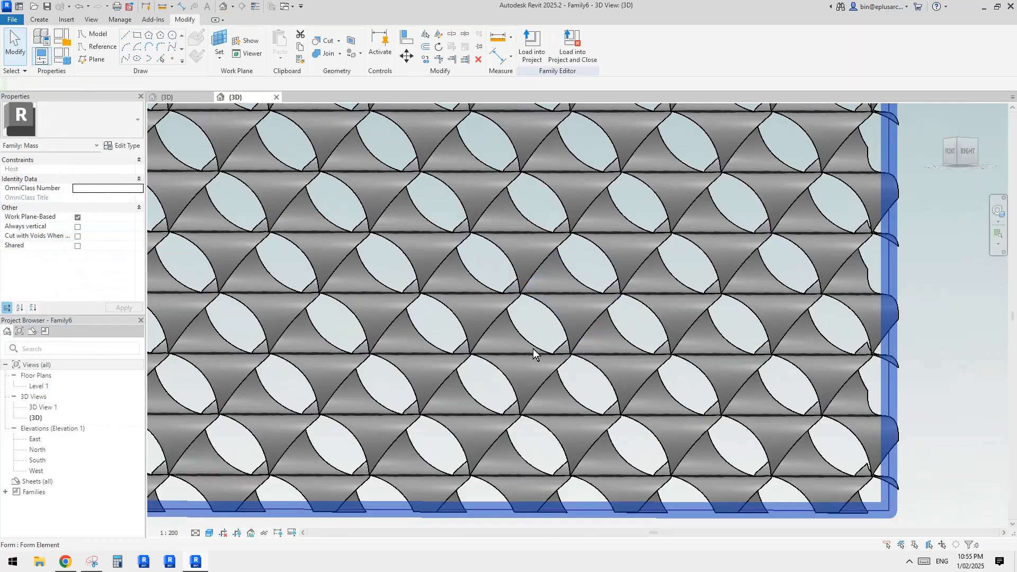
# - Examine the curvature and openings of the updated panels across the divided surface, up close and as a whole
pyautogui.scroll(-1, 533, 349)
pyautogui.keyDown('shift'); pyautogui.moveTo(533, 348); pyautogui.dragTo(496, 397, button='middle'); pyautogui.keyUp('shift')
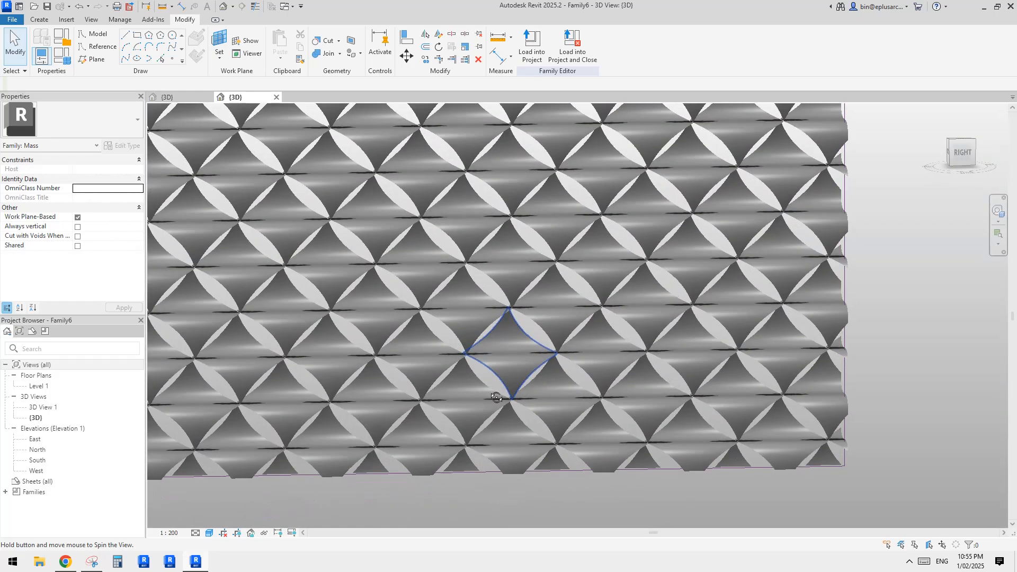
pyautogui.scroll(3, 569, 326)
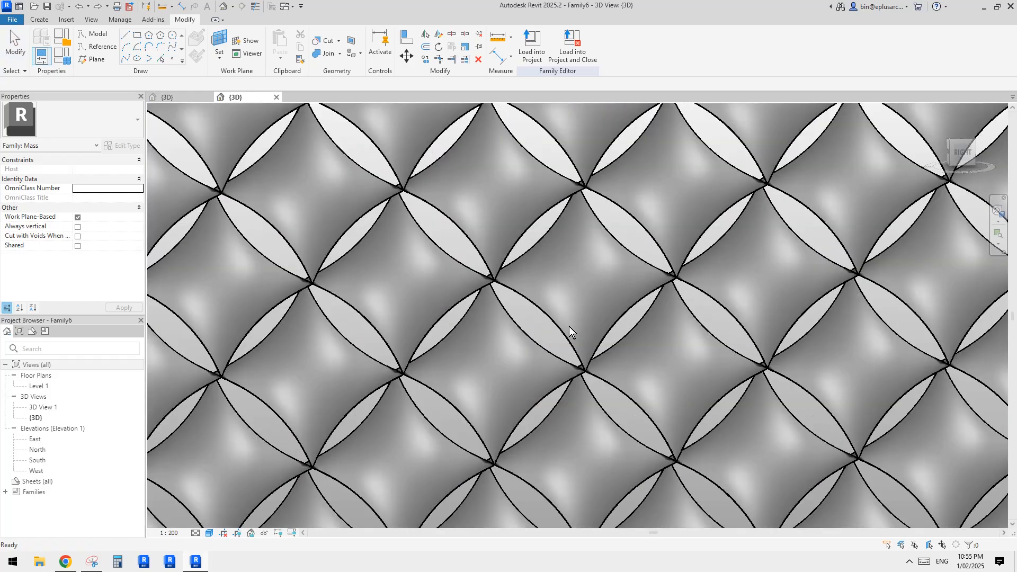
pyautogui.scroll(-3, 595, 361)
pyautogui.keyDown('shift'); pyautogui.moveTo(713, 376); pyautogui.dragTo(622, 355, button='middle'); pyautogui.keyUp('shift')
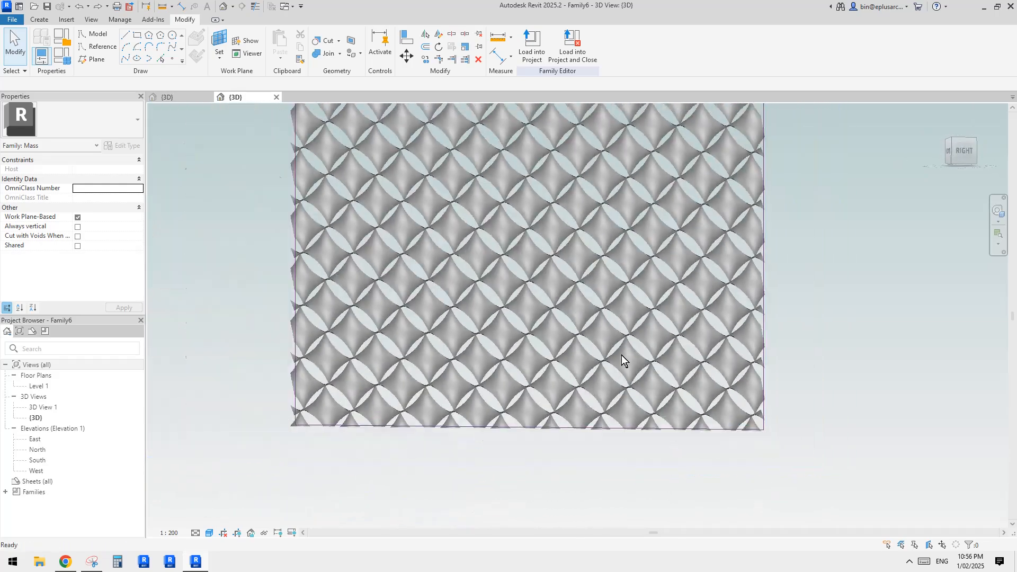
pyautogui.scroll(-4, 621, 355)
pyautogui.keyDown('shift'); pyautogui.moveTo(686, 422); pyautogui.dragTo(681, 424, button='middle'); pyautogui.keyUp('shift')
pyautogui.keyDown('shift'); pyautogui.moveTo(733, 348); pyautogui.dragTo(683, 385, button='middle'); pyautogui.keyUp('shift')
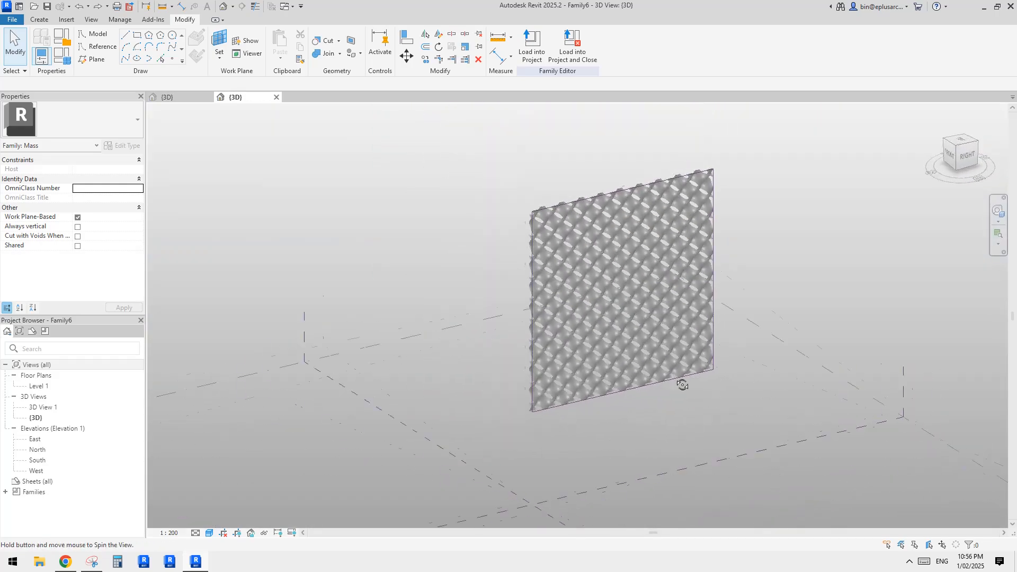
pyautogui.scroll(5, 663, 371)
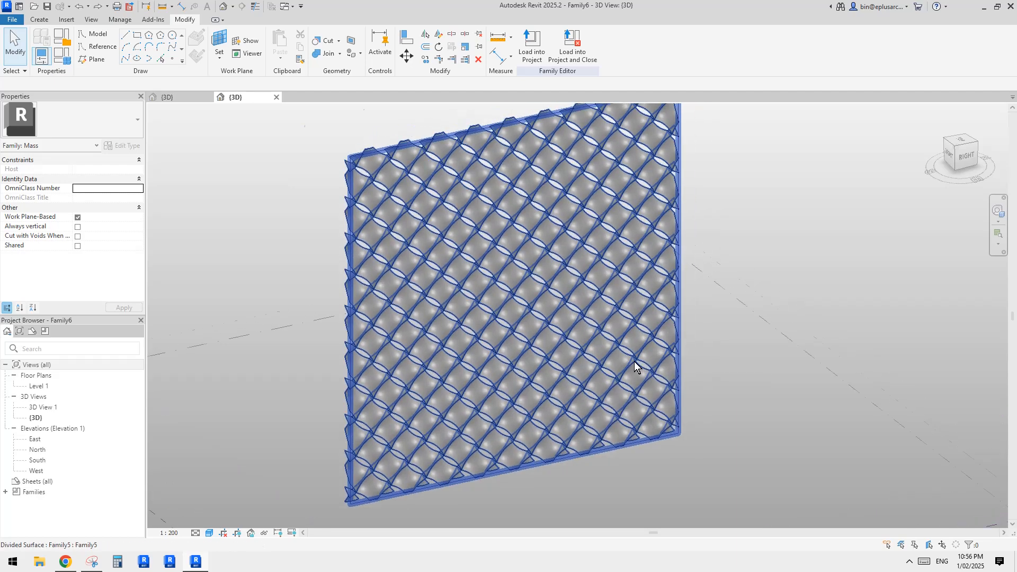
pyautogui.scroll(2, 634, 361)
pyautogui.moveTo(418, 348); pyautogui.dragTo(398, 330, button='middle')
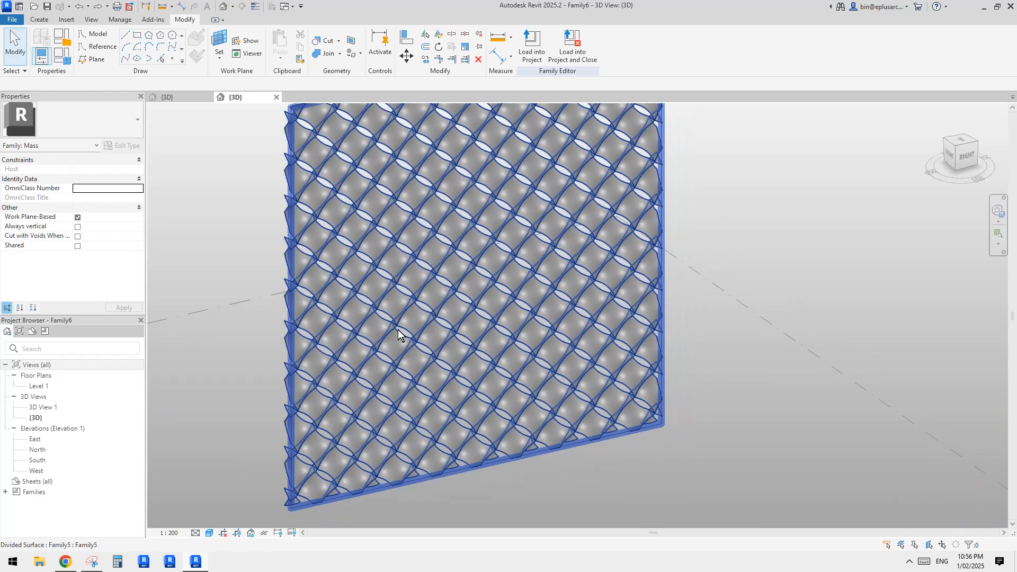
pyautogui.click(484, 327)
pyautogui.moveTo(661, 333); pyautogui.dragTo(678, 345, button='middle')
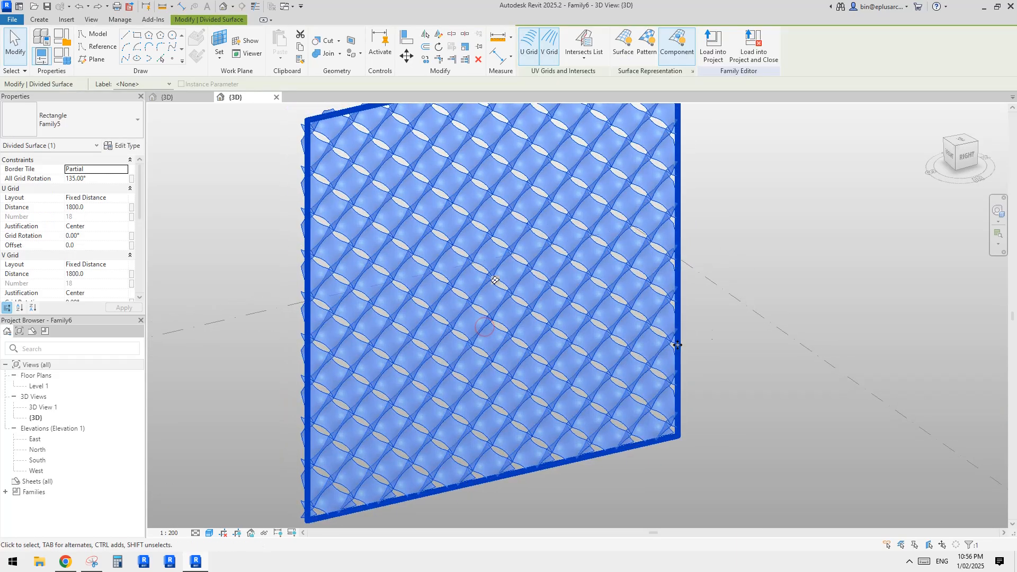
pyautogui.press('Escape')
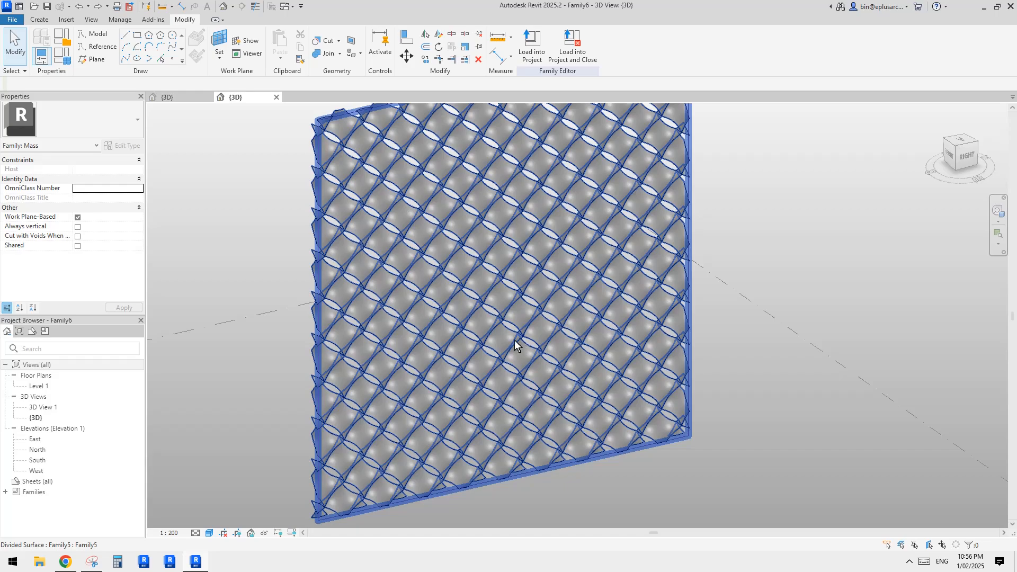
# - Select a single Family5 panel near the middle of the divided surface and inspect it up close
pyautogui.keyDown('shift'); pyautogui.moveTo(515, 345); pyautogui.dragTo(466, 333, button='middle'); pyautogui.keyUp('shift')
pyautogui.press('Tab')
pyautogui.click(503, 340)
pyautogui.press('Tab')
pyautogui.click(504, 340)
pyautogui.scroll(2, 504, 340)
pyautogui.scroll(3, 522, 346)
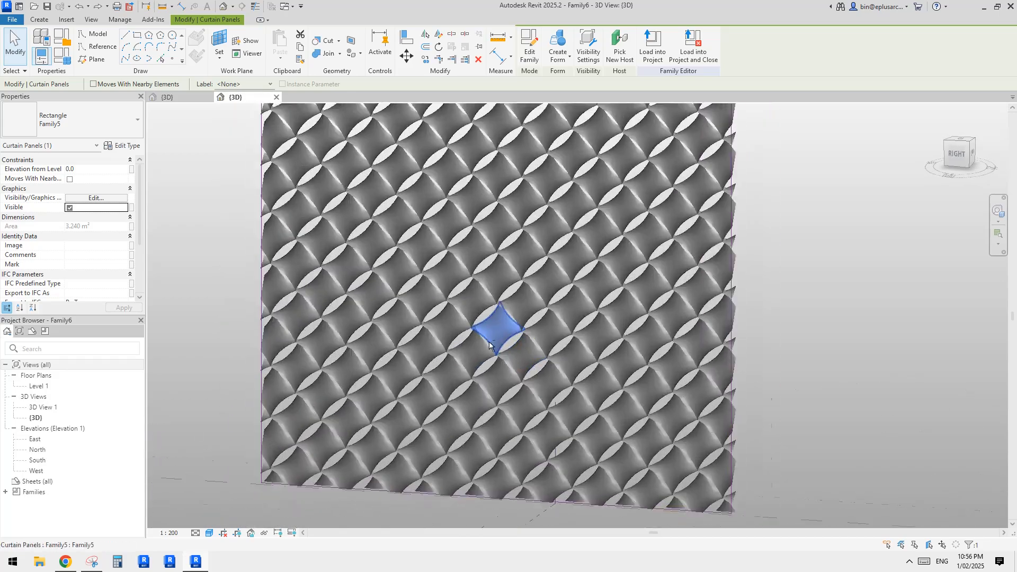
# - Check the reference facade photo in the Google Docs document in Chrome and return to the Family6 3D view in Revit
pyautogui.click(19, 6)
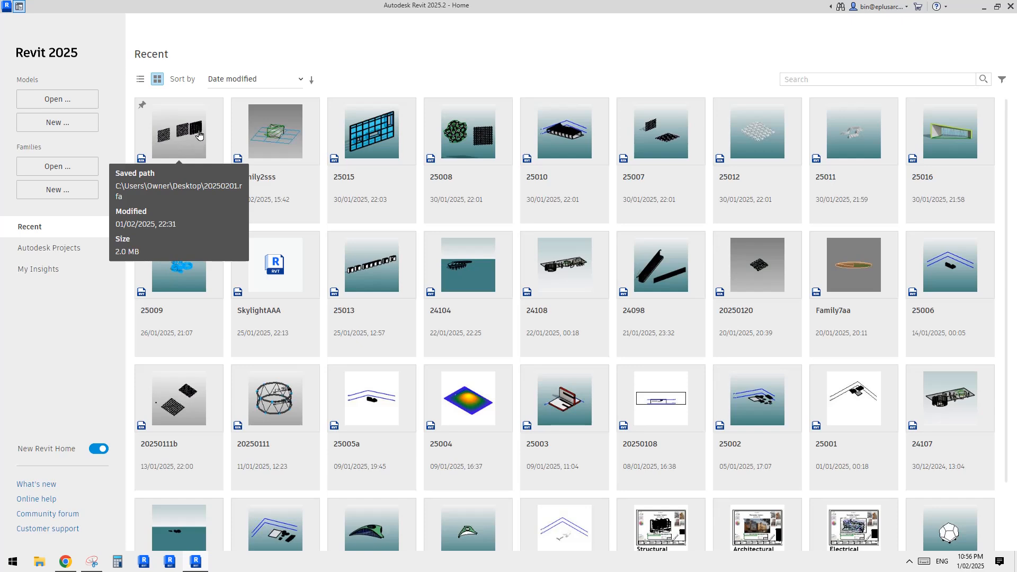
pyautogui.click(196, 562)
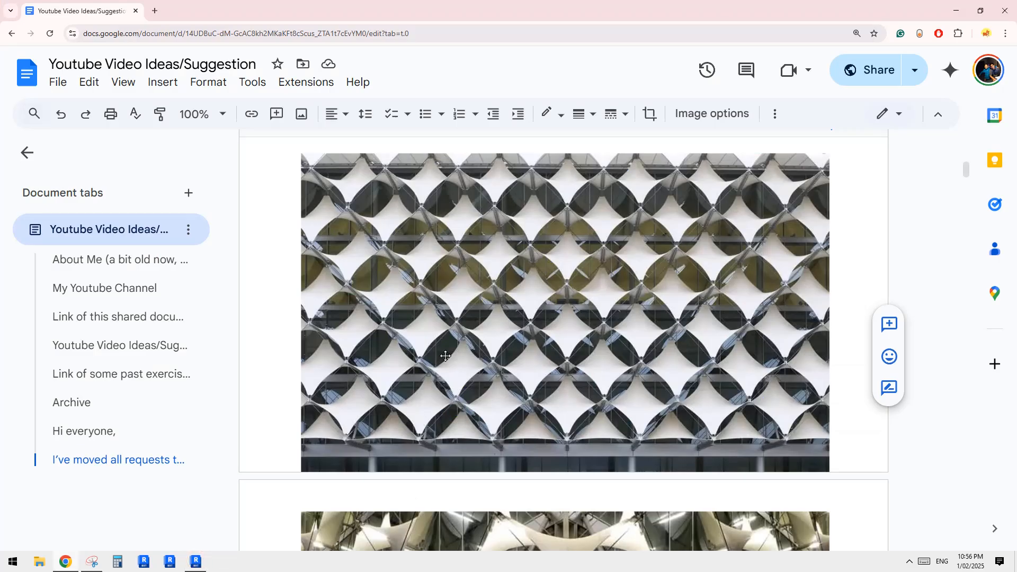
pyautogui.click(195, 562)
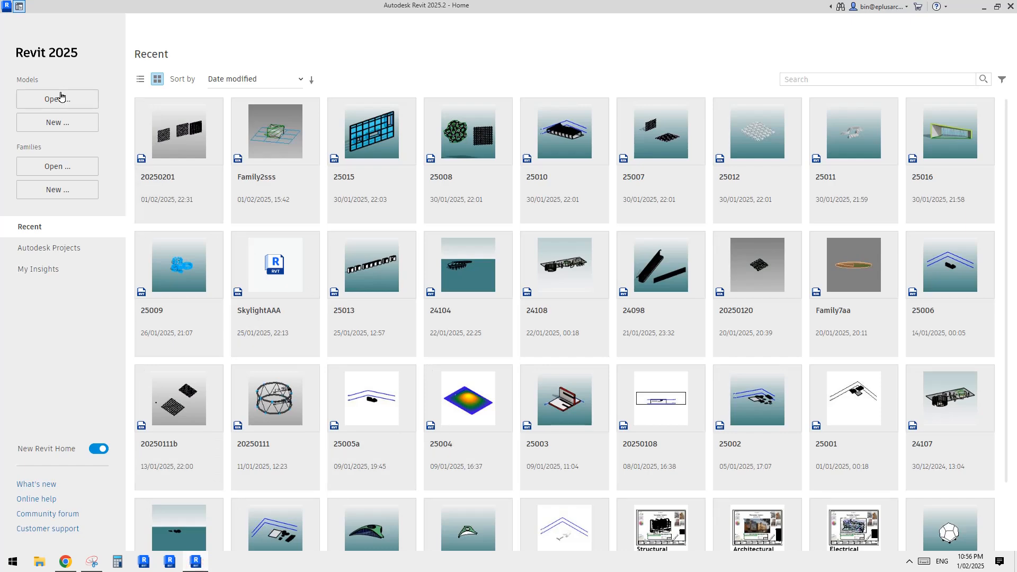
pyautogui.click(19, 7)
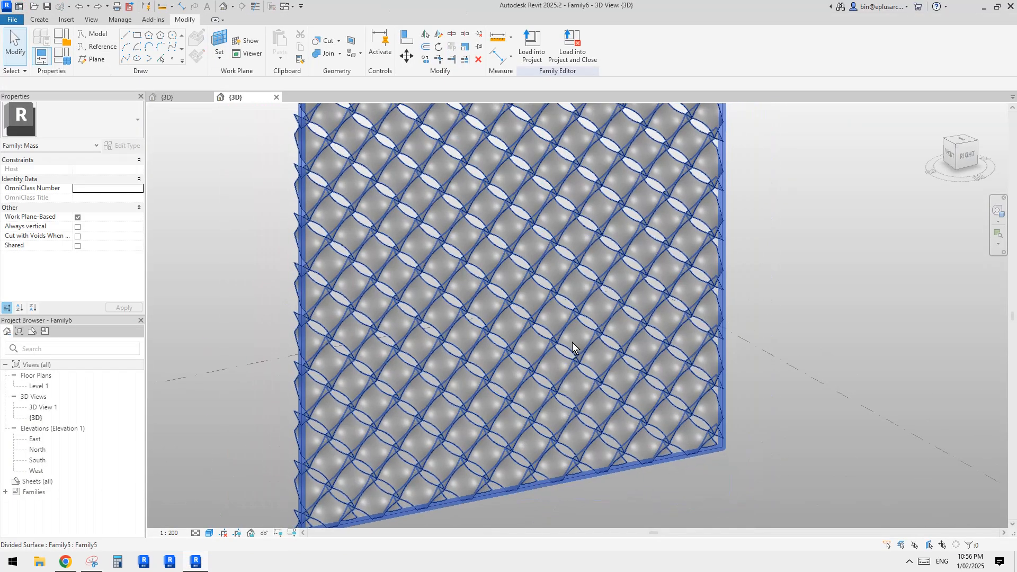
# - Examine the panelled surface against the reference facade, both in close-up and from an oblique viewpoint, leaving nothing selected
pyautogui.press('Tab')
pyautogui.click(574, 341)
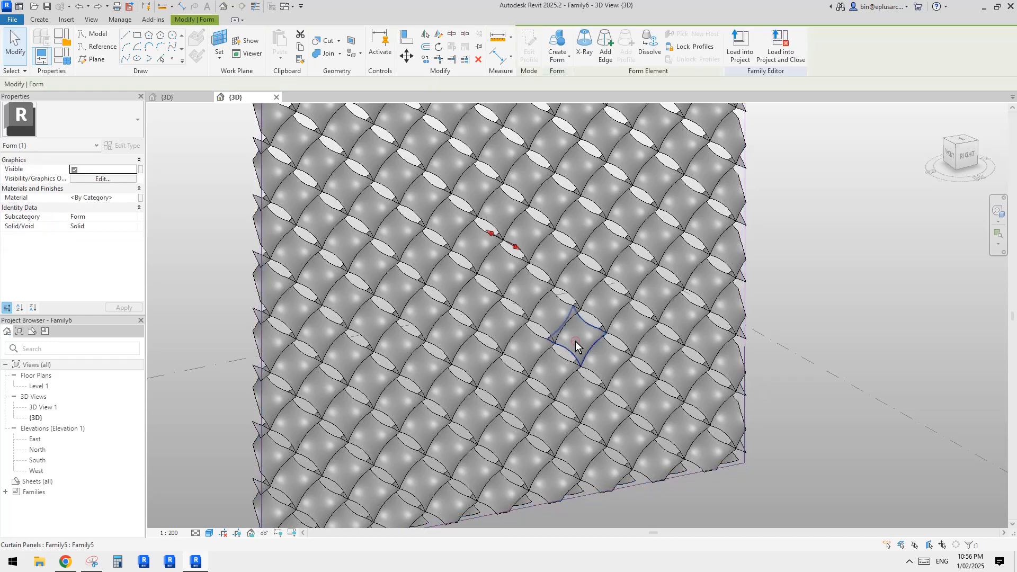
pyautogui.click(575, 341)
pyautogui.scroll(2, 576, 341)
pyautogui.moveTo(575, 341)
pyautogui.keyDown('shift'); pyautogui.mouseDown(button='middle')
pyautogui.moveTo(597, 368)
pyautogui.moveTo(568, 348)
pyautogui.moveTo(566, 333)
pyautogui.moveTo(566, 356)
pyautogui.moveTo(567, 335)
pyautogui.mouseUp(button='middle'); pyautogui.keyUp('shift')
pyautogui.scroll(-1, 582, 307)
pyautogui.press('Escape')
pyautogui.click(567, 312)
pyautogui.press('Escape')
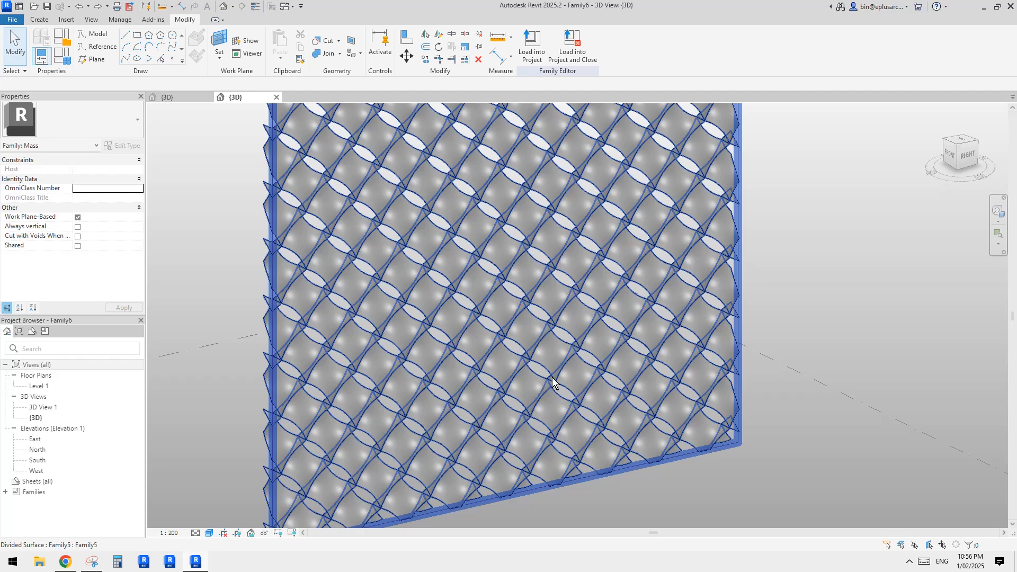
pyautogui.keyDown('shift'); pyautogui.moveTo(516, 335); pyautogui.dragTo(371, 358, button='middle'); pyautogui.keyUp('shift')
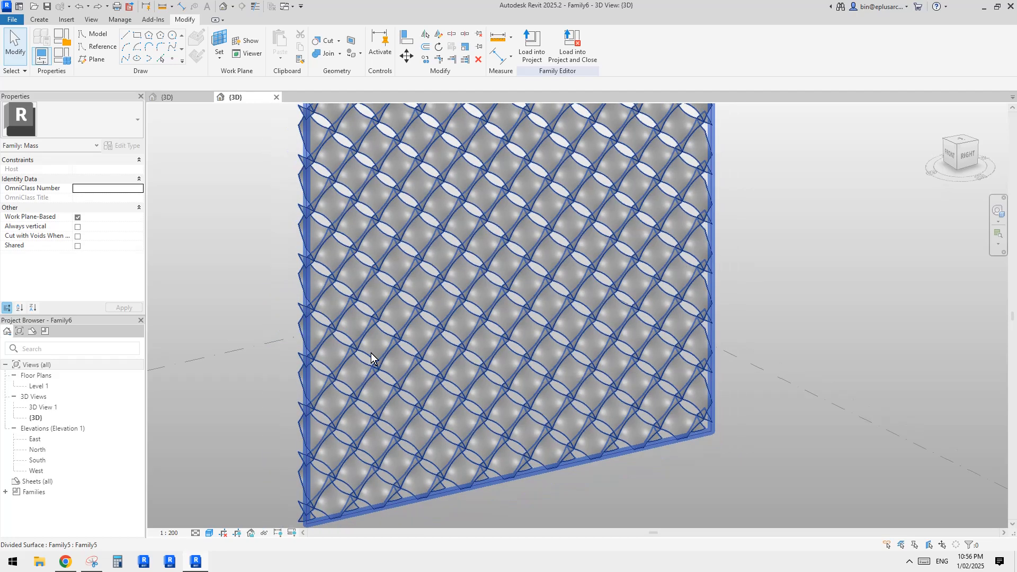
pyautogui.keyDown('shift'); pyautogui.moveTo(529, 383); pyautogui.dragTo(536, 362, button='middle'); pyautogui.keyUp('shift')
pyautogui.click(535, 349)
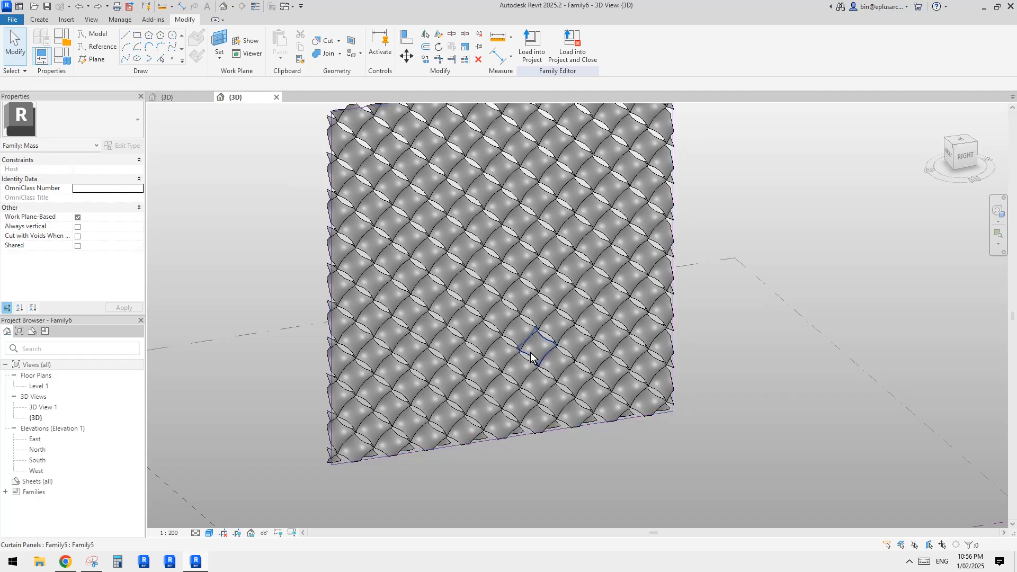
pyautogui.click(698, 345)
pyautogui.keyDown('shift'); pyautogui.moveTo(698, 344); pyautogui.dragTo(596, 342, button='middle'); pyautogui.keyUp('shift')
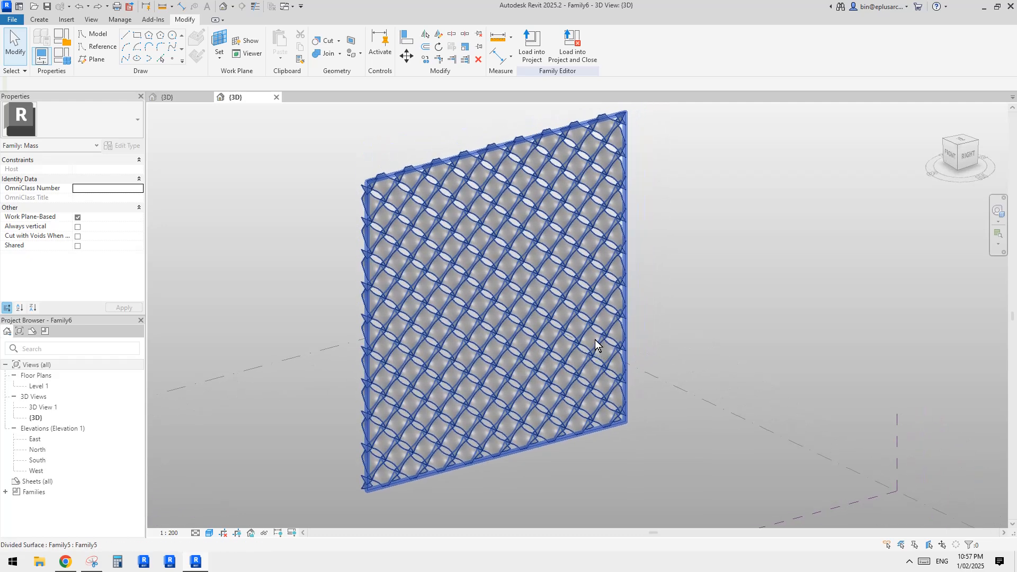
pyautogui.keyDown('shift'); pyautogui.moveTo(682, 334); pyautogui.dragTo(650, 349, button='middle'); pyautogui.keyUp('shift')
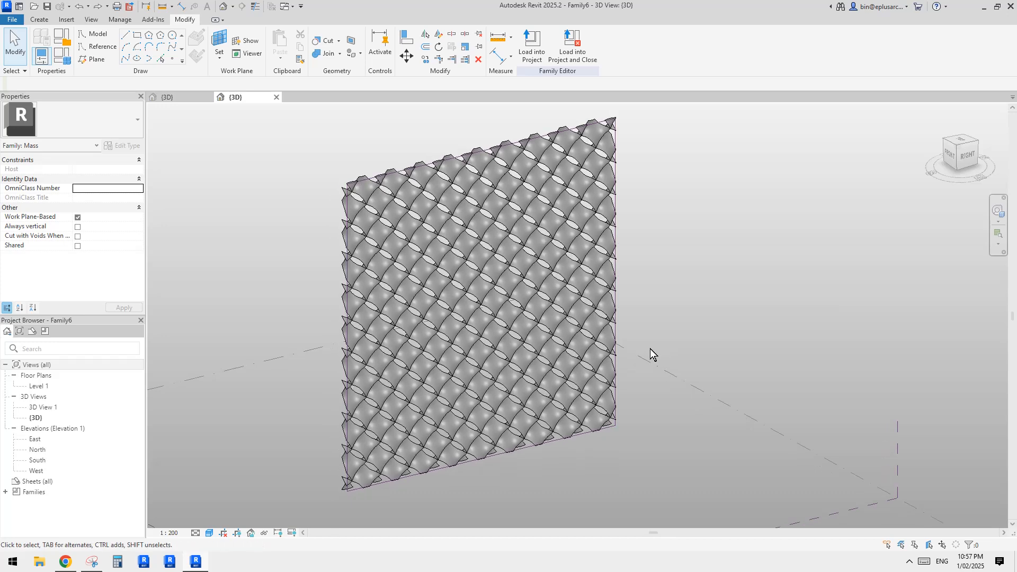